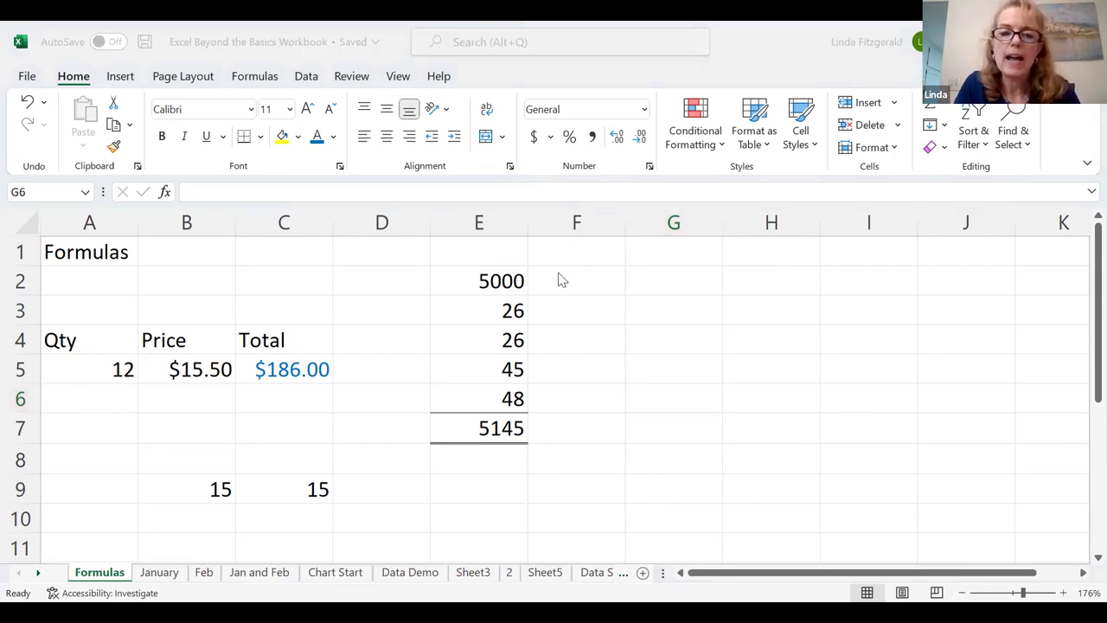
{"action": "left_click", "coordinate": [493, 277]}
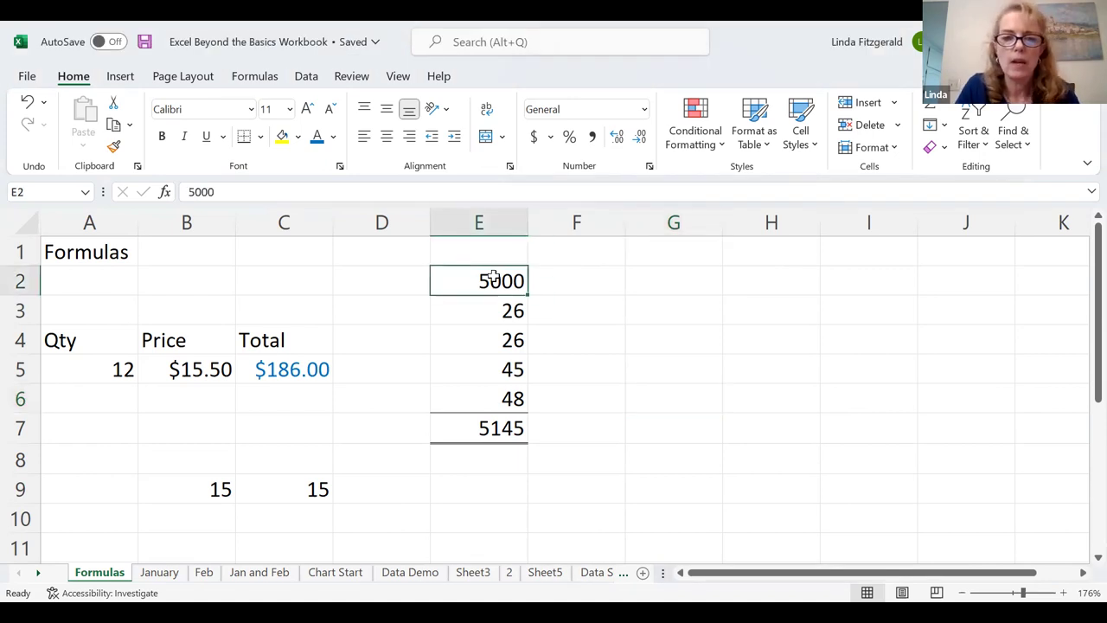
{"action": "key", "text": "Down"}
{"action": "key", "text": "Down"}
{"action": "key", "text": "Down"}
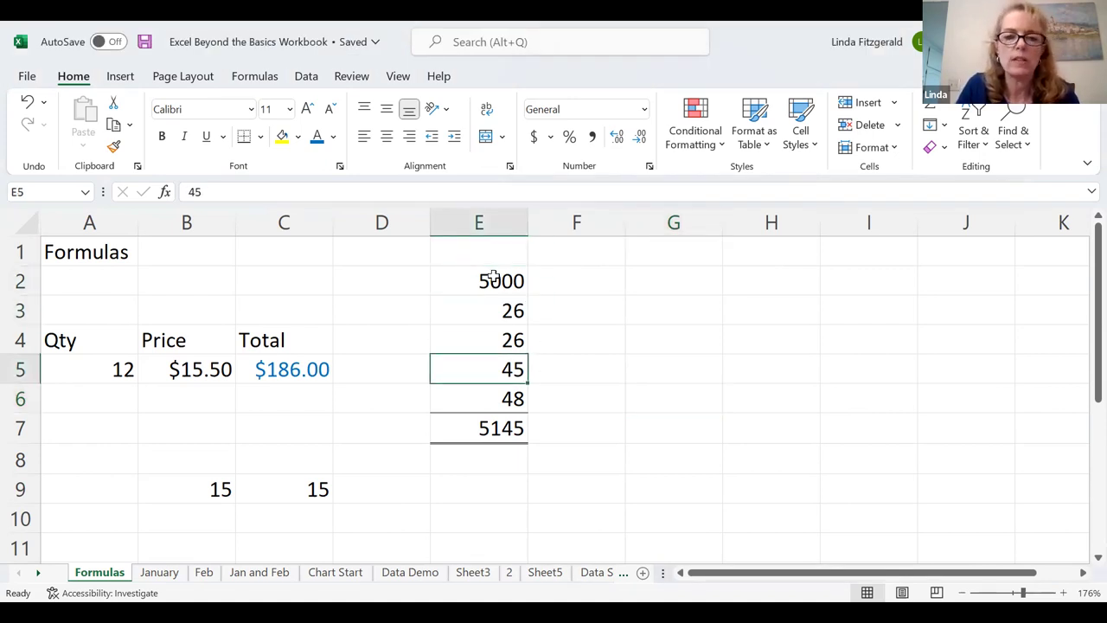
{"action": "key", "text": "Down"}
{"action": "key", "text": "Up"}
{"action": "key", "text": "Up"}
{"action": "key", "text": "Up"}
{"action": "key", "text": "Up"}
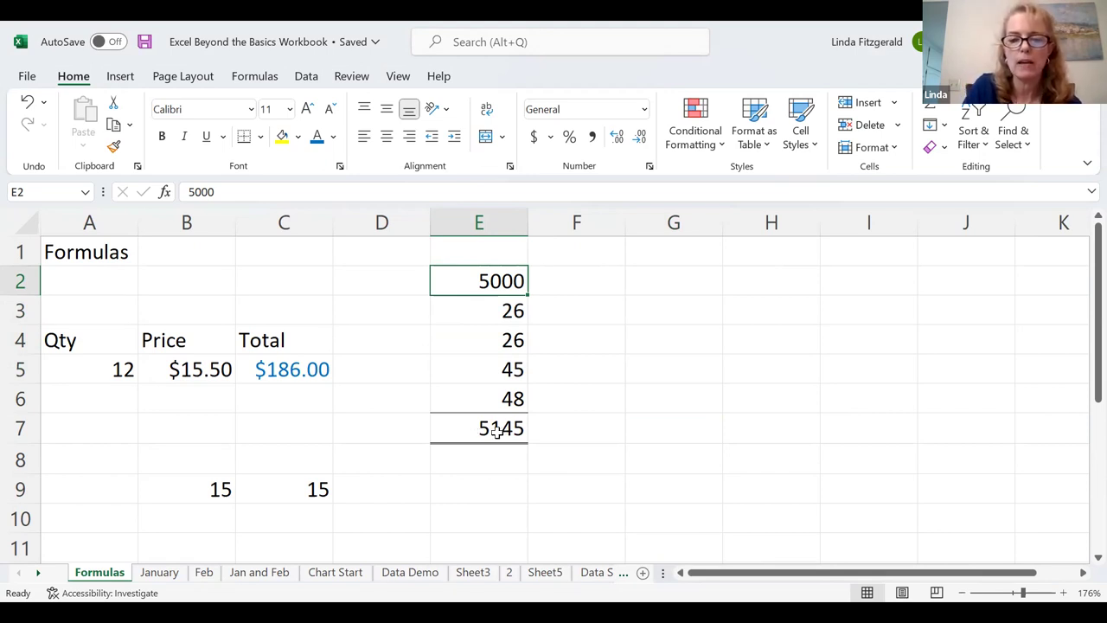
{"action": "left_click", "coordinate": [497, 430]}
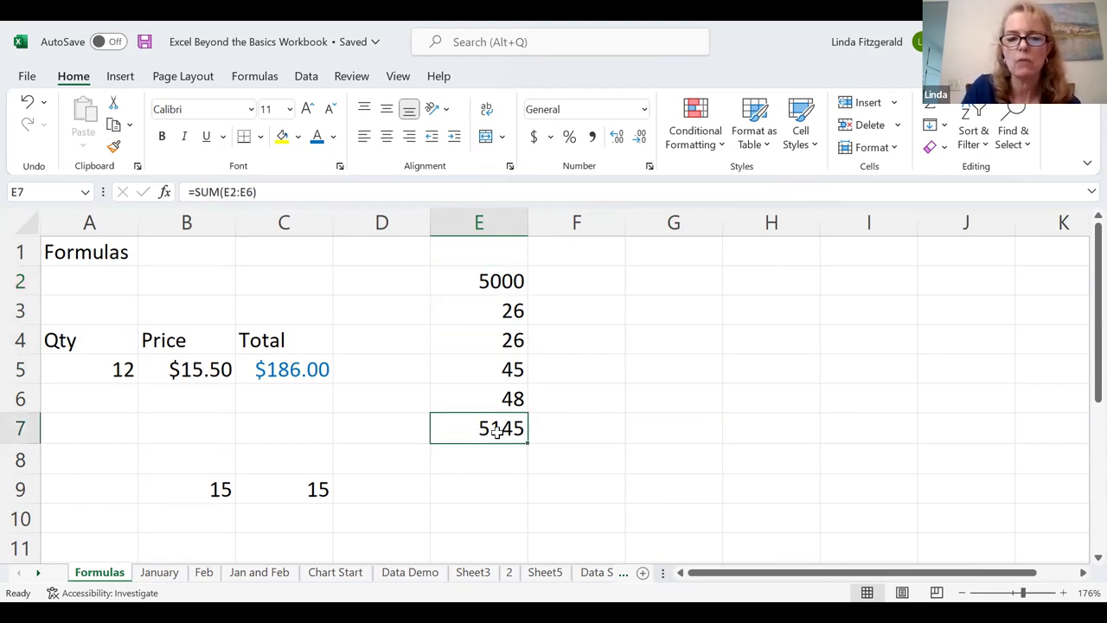
{"action": "left_click", "coordinate": [512, 281]}
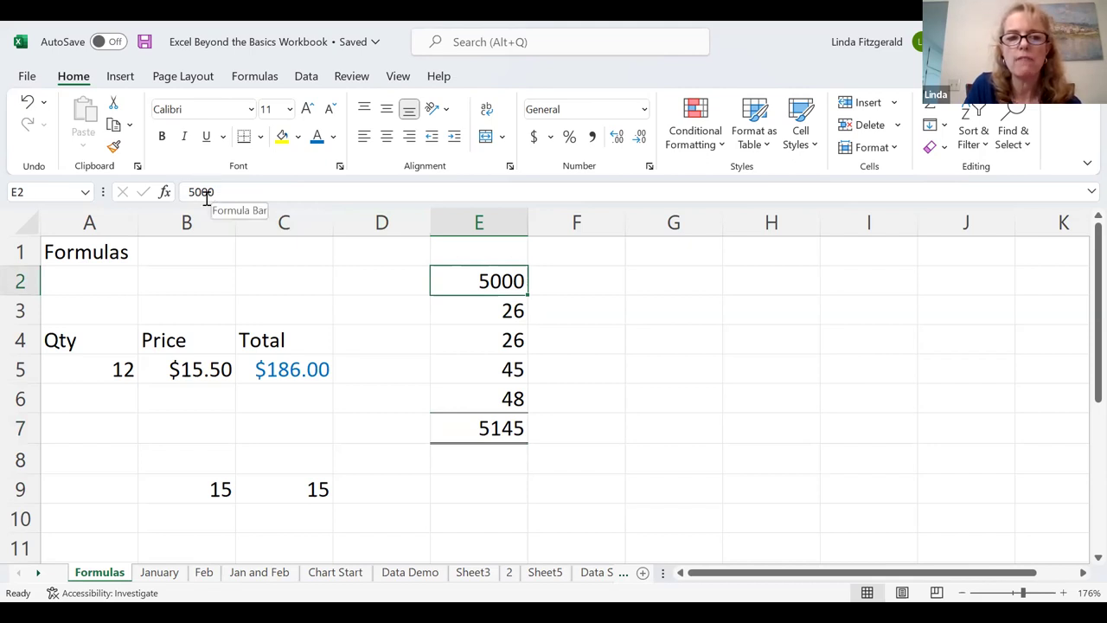
{"action": "left_click", "coordinate": [482, 314]}
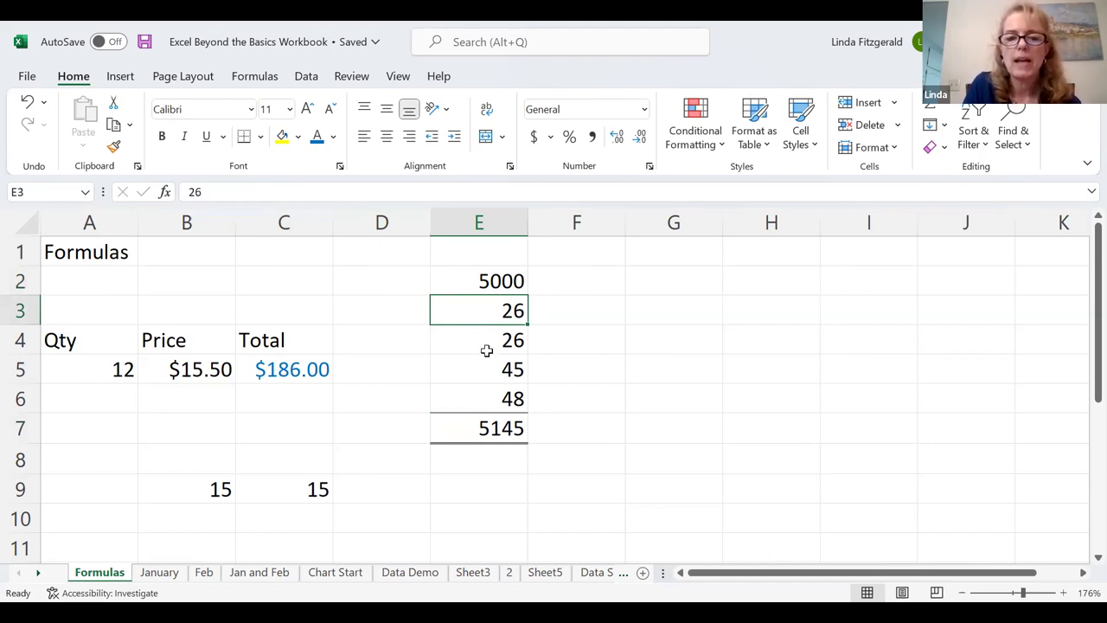
{"action": "left_click", "coordinate": [496, 427]}
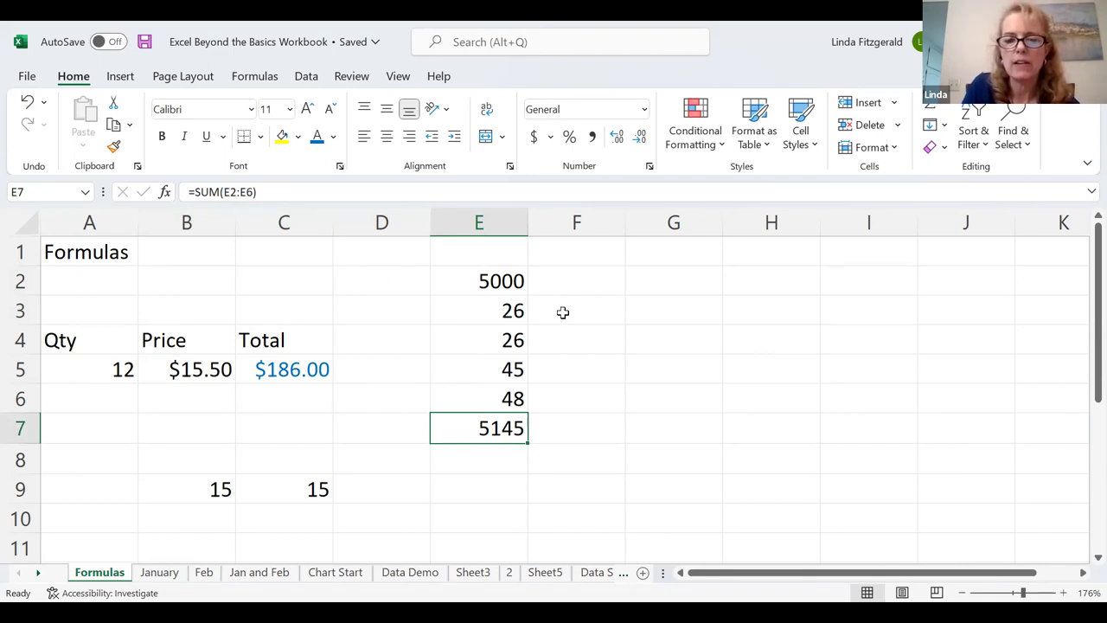
{"action": "left_click", "coordinate": [474, 281]}
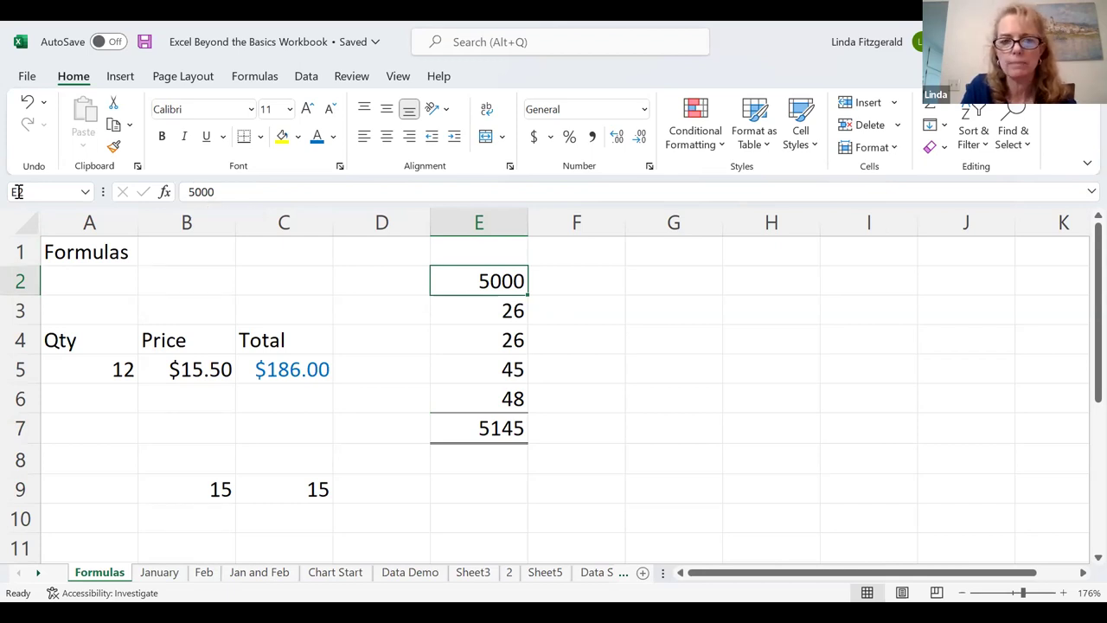
{"action": "left_click", "coordinate": [505, 310]}
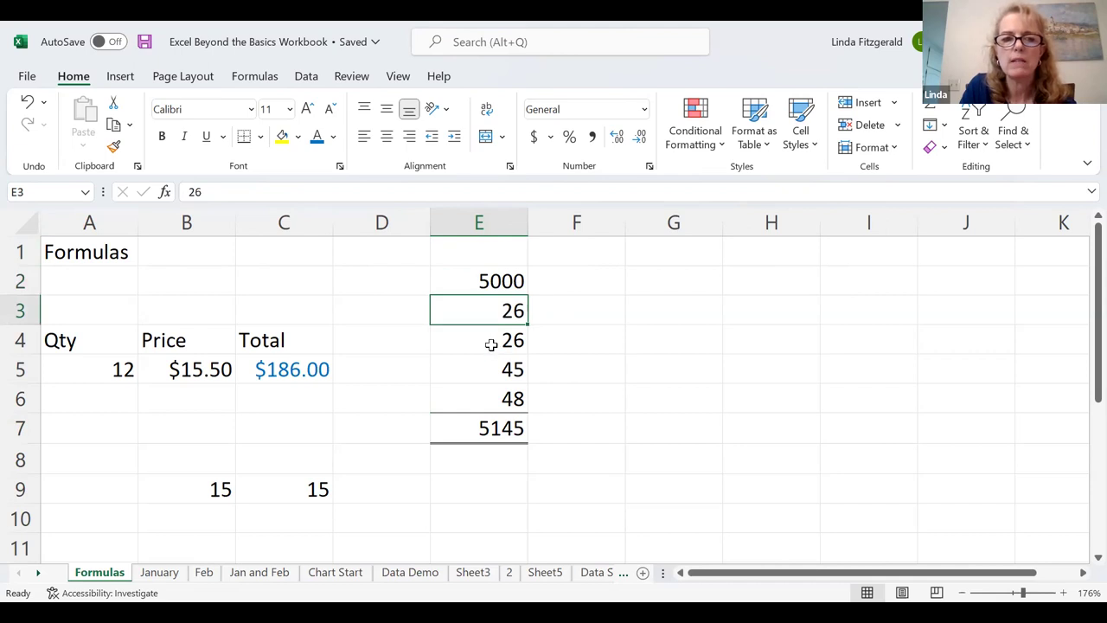
{"action": "left_click", "coordinate": [492, 343]}
{"action": "left_click", "coordinate": [487, 368]}
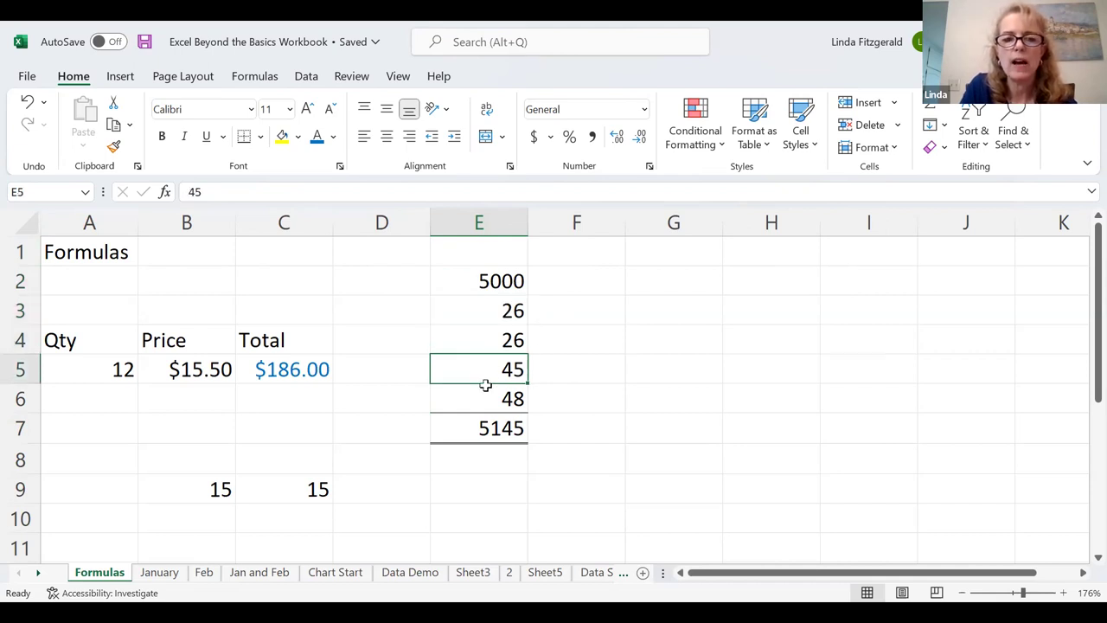
{"action": "left_click", "coordinate": [485, 405]}
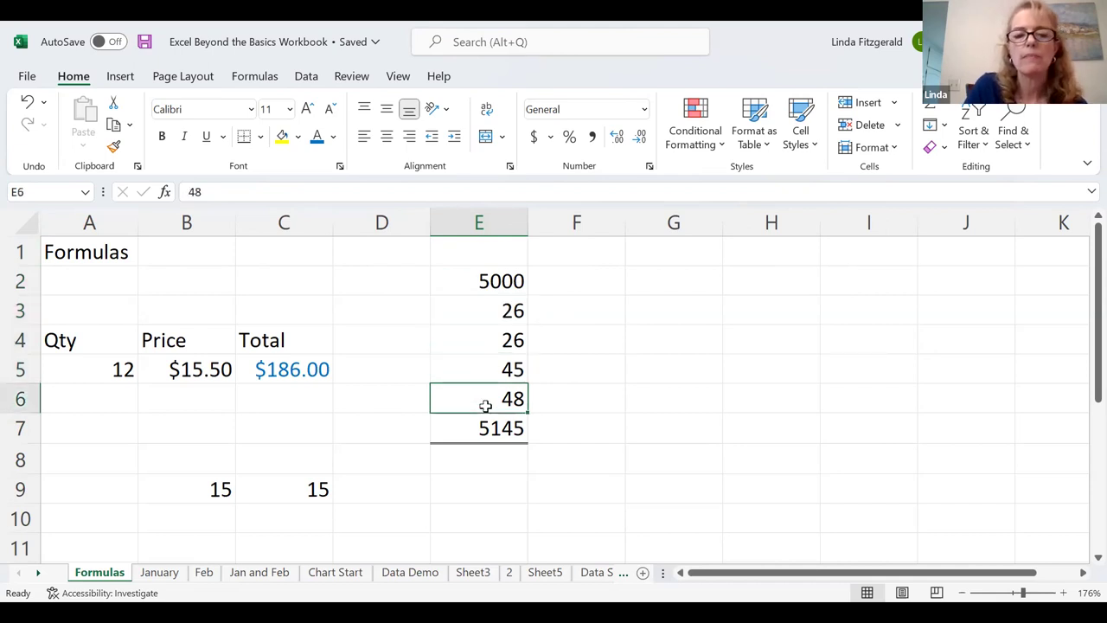
{"action": "left_click", "coordinate": [497, 427]}
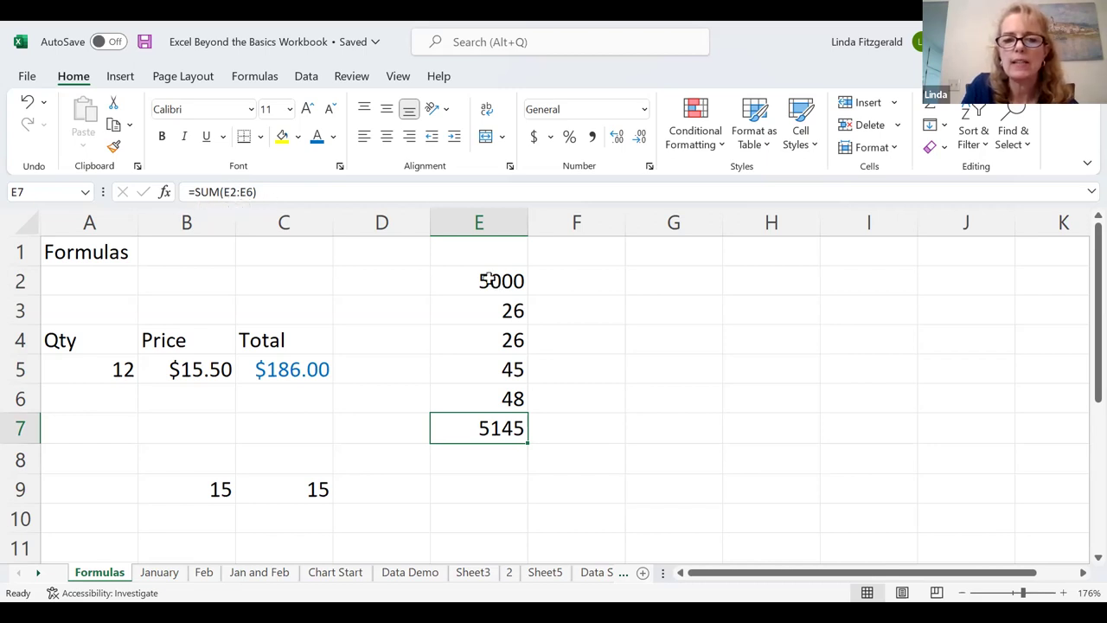
{"action": "left_click_drag", "start_coordinate": [489, 278], "coordinate": [489, 398]}
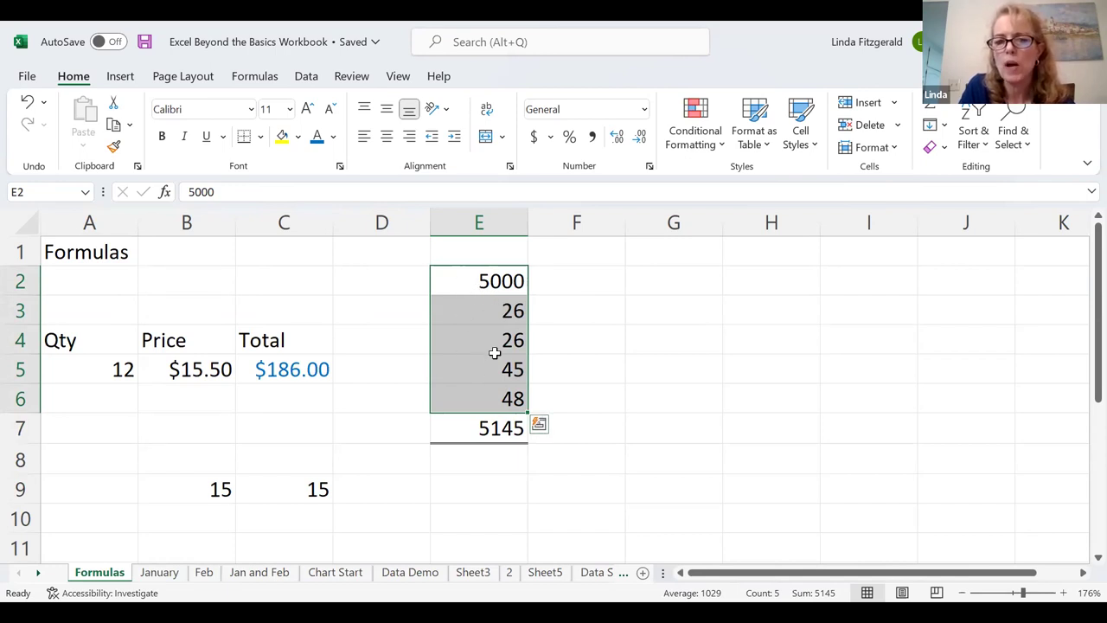
Enter 'Product A' in G2 and fill it down through G6.
{"action": "left_click", "coordinate": [656, 408]}
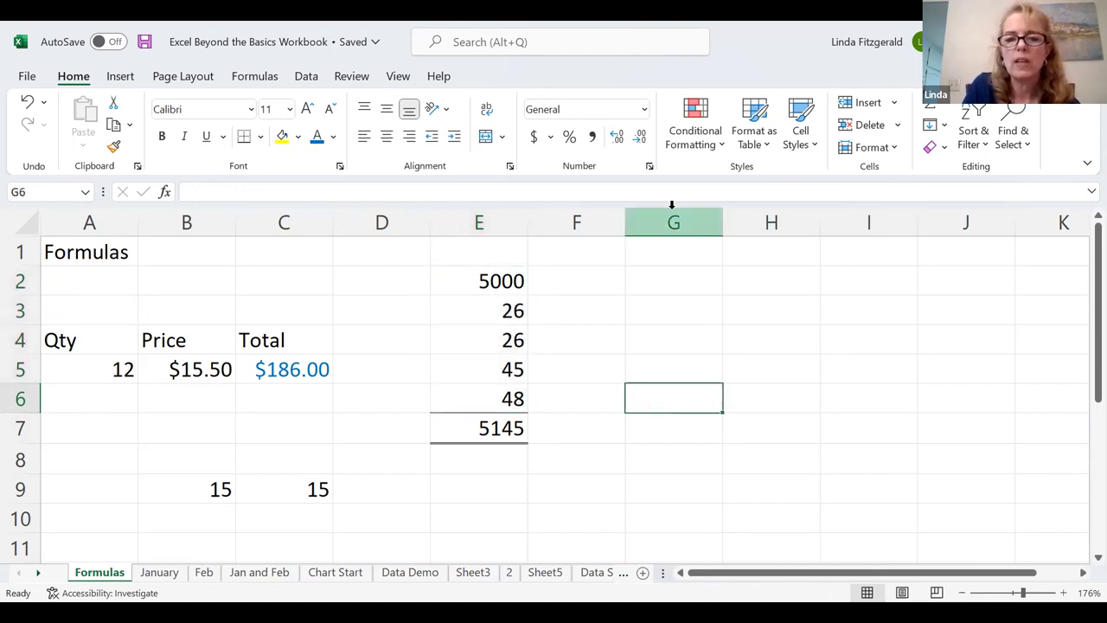
{"action": "left_click", "coordinate": [651, 279]}
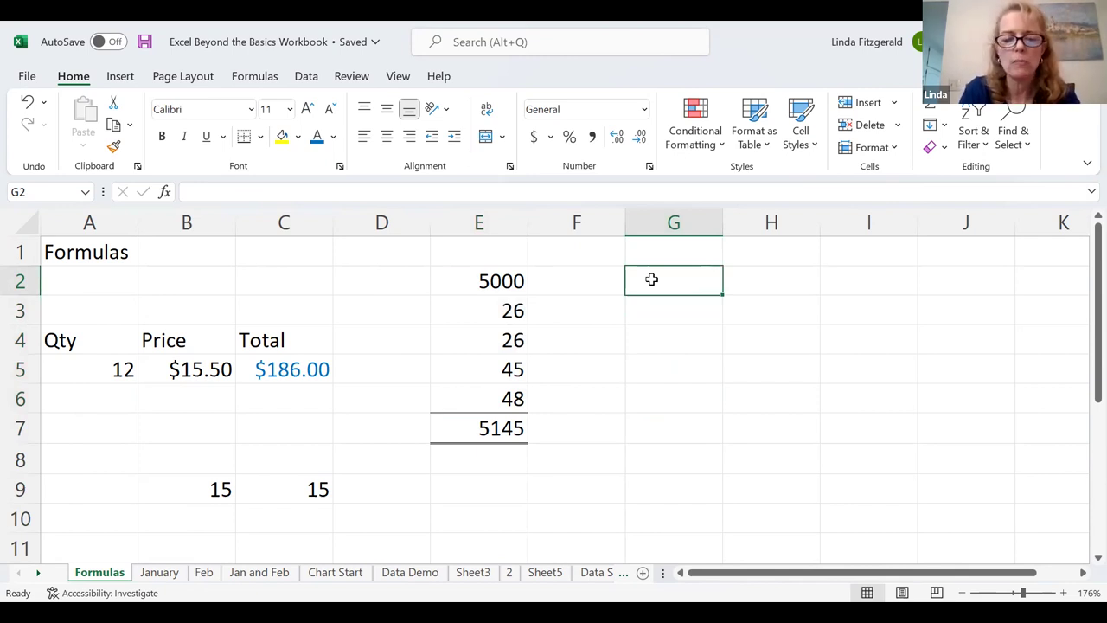
{"action": "type", "text": "Produ"}
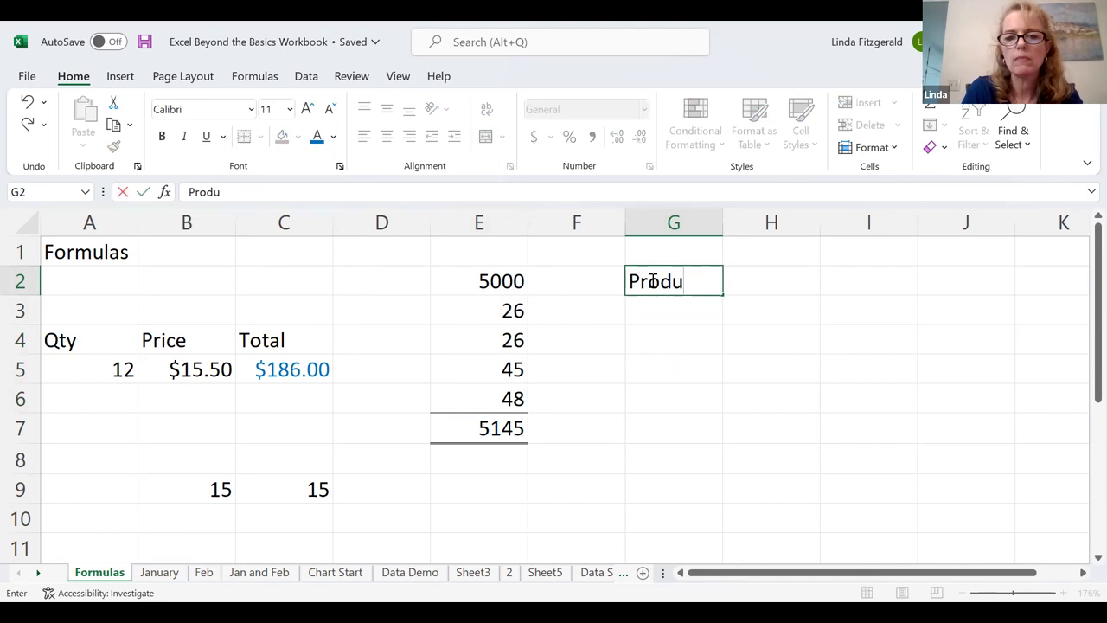
{"action": "type", "text": "ct A"}
{"action": "key", "text": "Tab"}
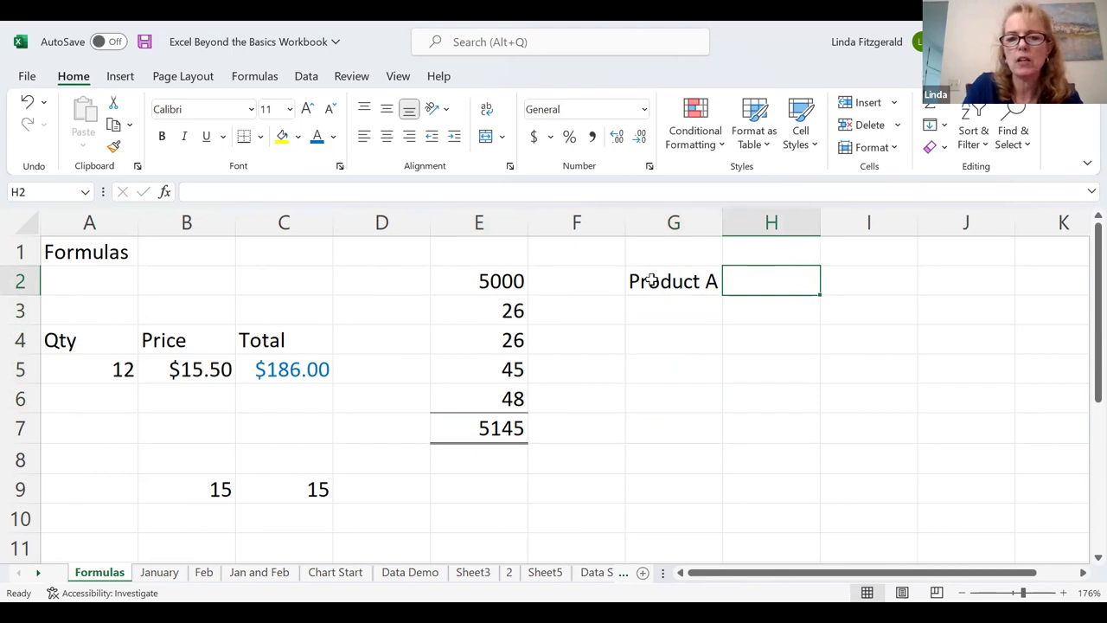
{"action": "left_click", "coordinate": [651, 280]}
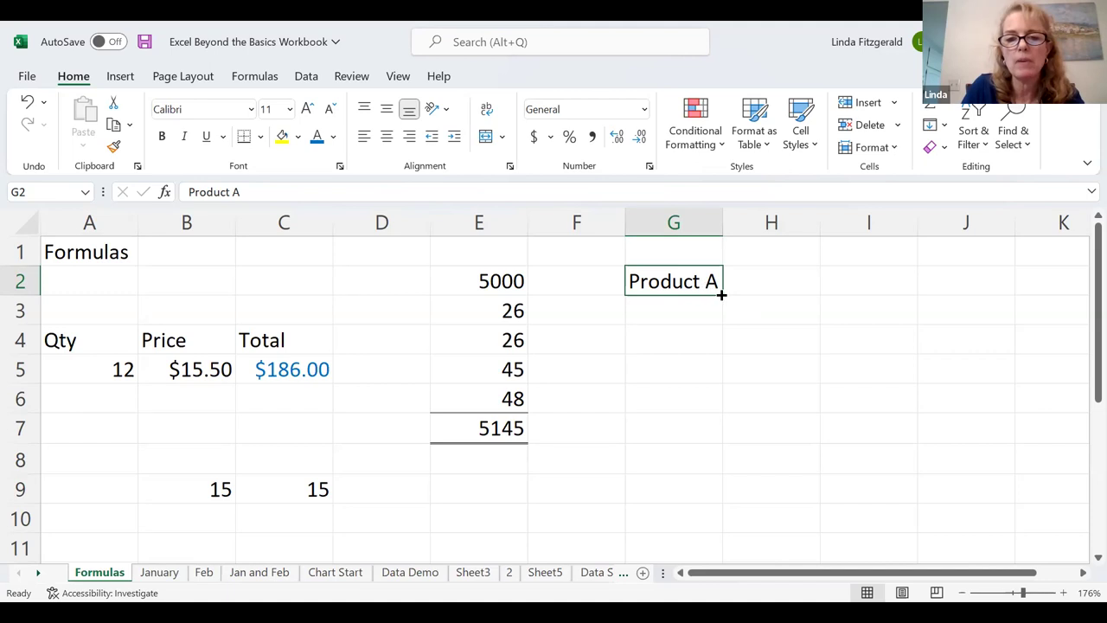
{"action": "left_click_drag", "start_coordinate": [721, 294], "coordinate": [731, 423]}
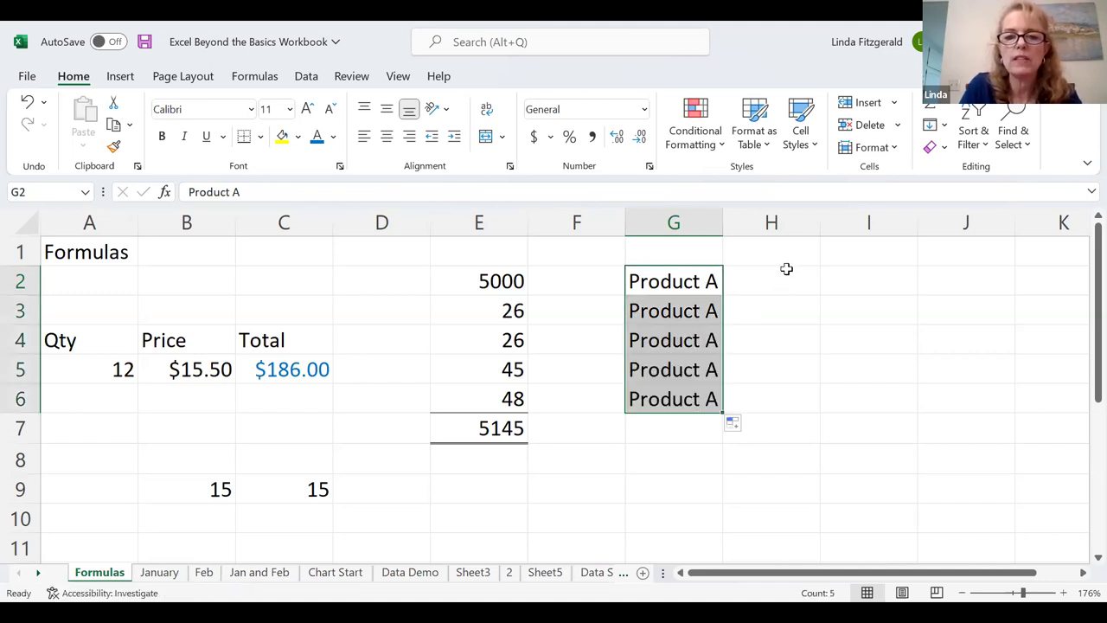
Enter the heading 'January' in cell H1.
{"action": "left_click", "coordinate": [799, 251]}
{"action": "type", "text": "January"}
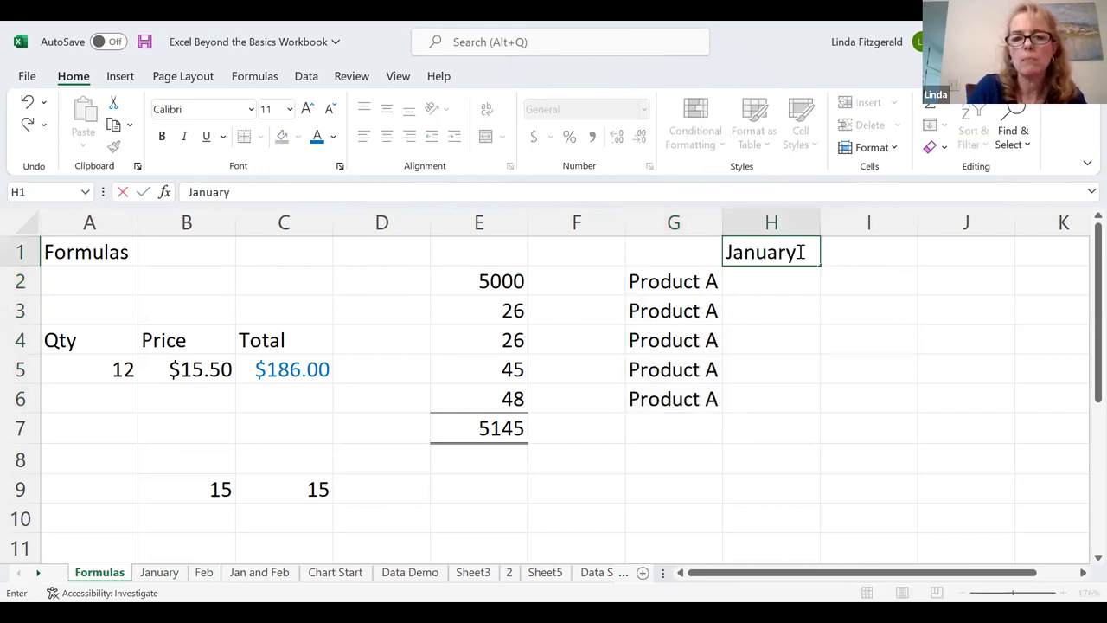
{"action": "key", "text": "Return"}
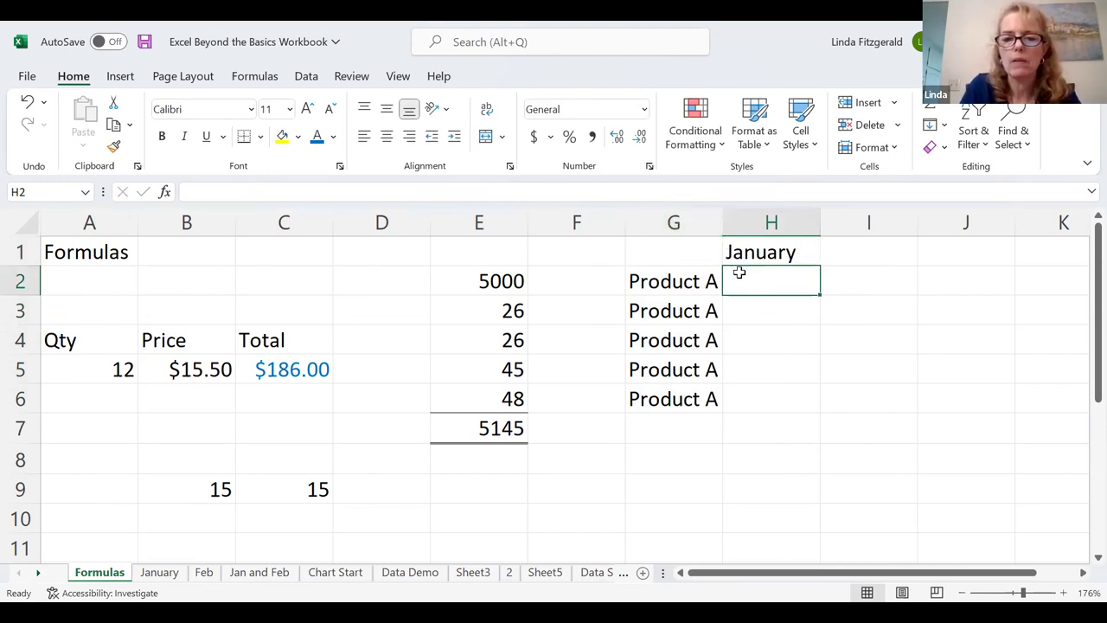
Insert a new column before the Product A column and head the Product A column 'Product Name'.
{"action": "left_click", "coordinate": [672, 222]}
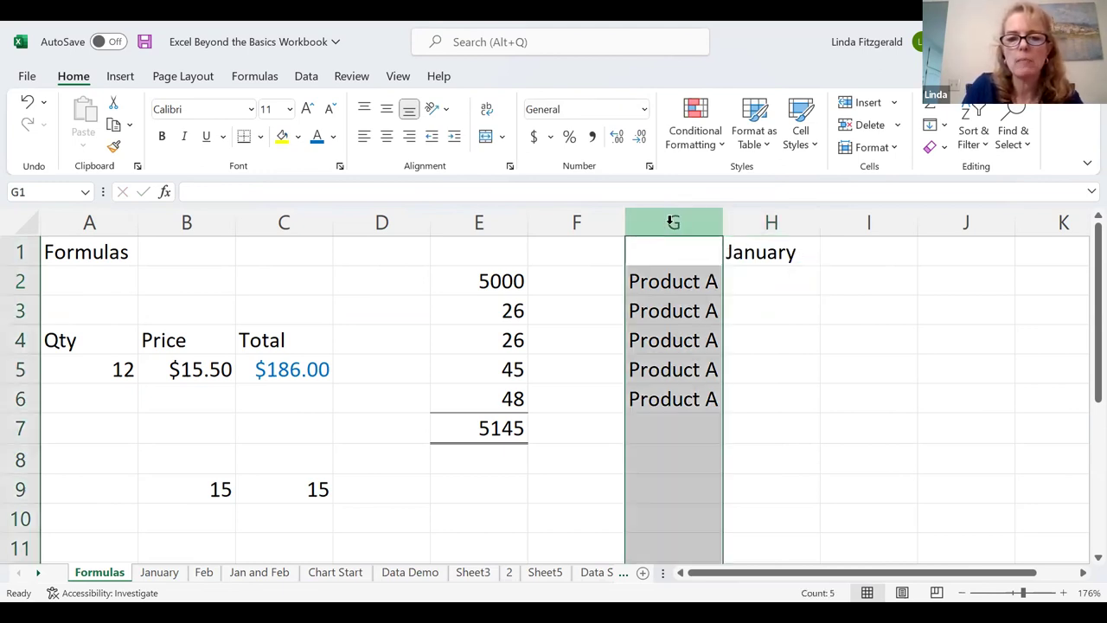
{"action": "right_click", "coordinate": [672, 222]}
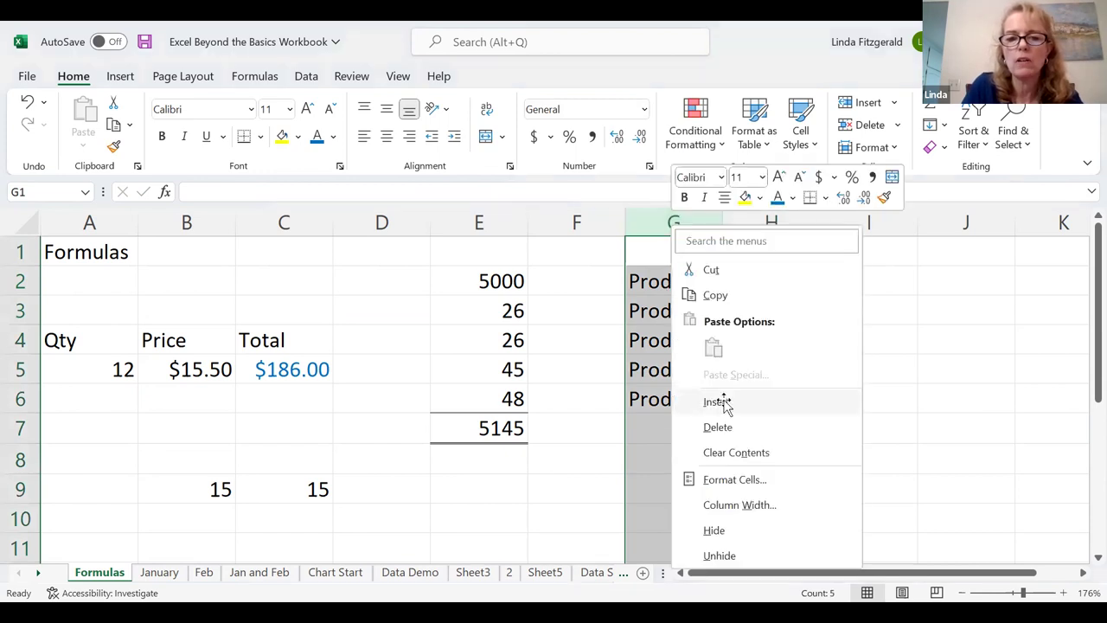
{"action": "left_click", "coordinate": [723, 403]}
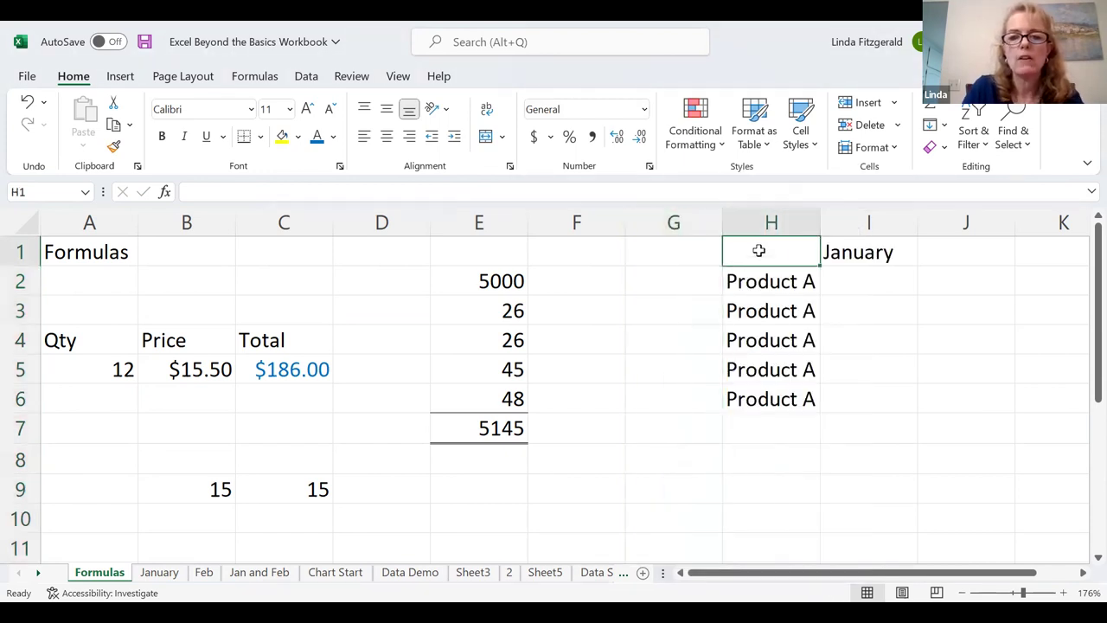
{"action": "type", "text": "Product"}
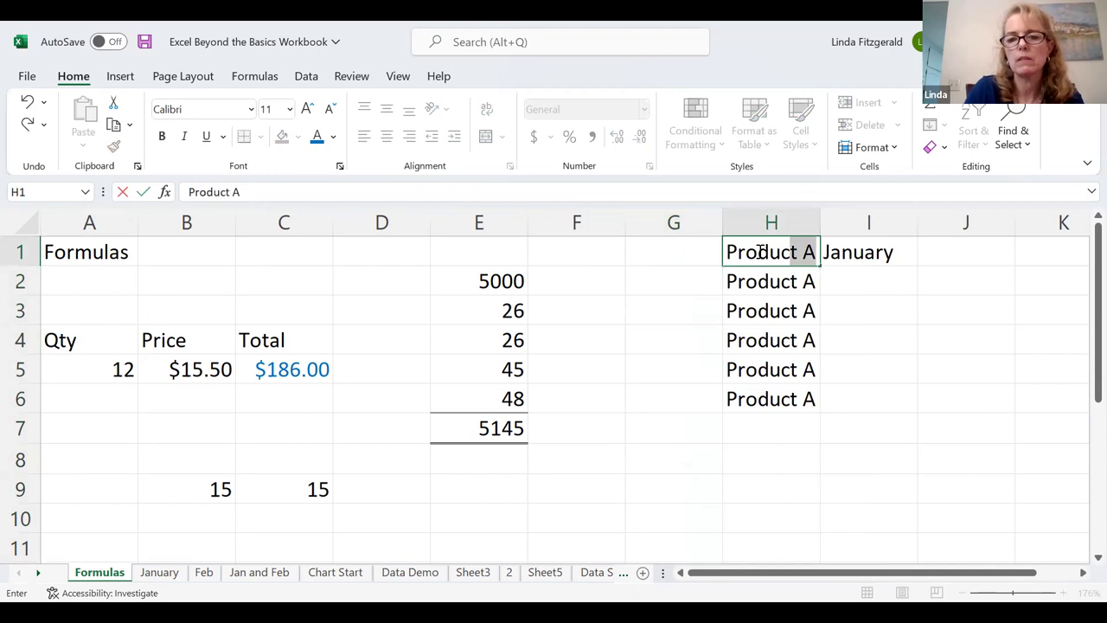
{"action": "key", "text": "Delete"}
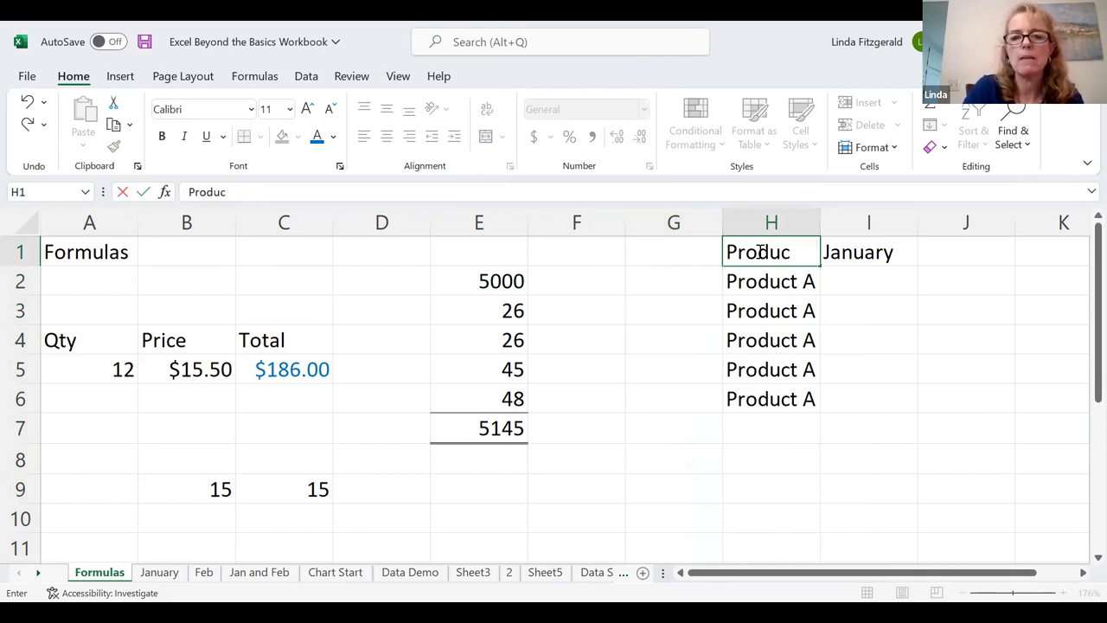
{"action": "type", "text": "t nmam"}
{"action": "key", "text": "BackSpace"}
{"action": "key", "text": "BackSpace"}
{"action": "key", "text": "BackSpace"}
{"action": "key", "text": "BackSpace"}
{"action": "type", "text": "Name"}
{"action": "key", "text": "Return"}
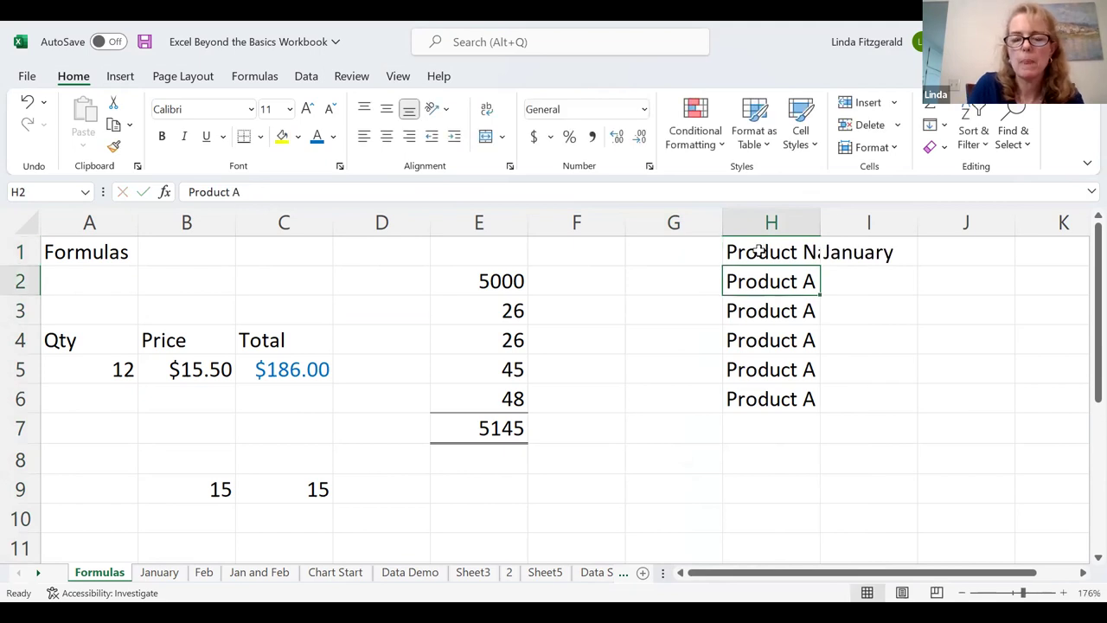
Type the heading 'Office' in cell G1.
{"action": "left_click", "coordinate": [697, 251]}
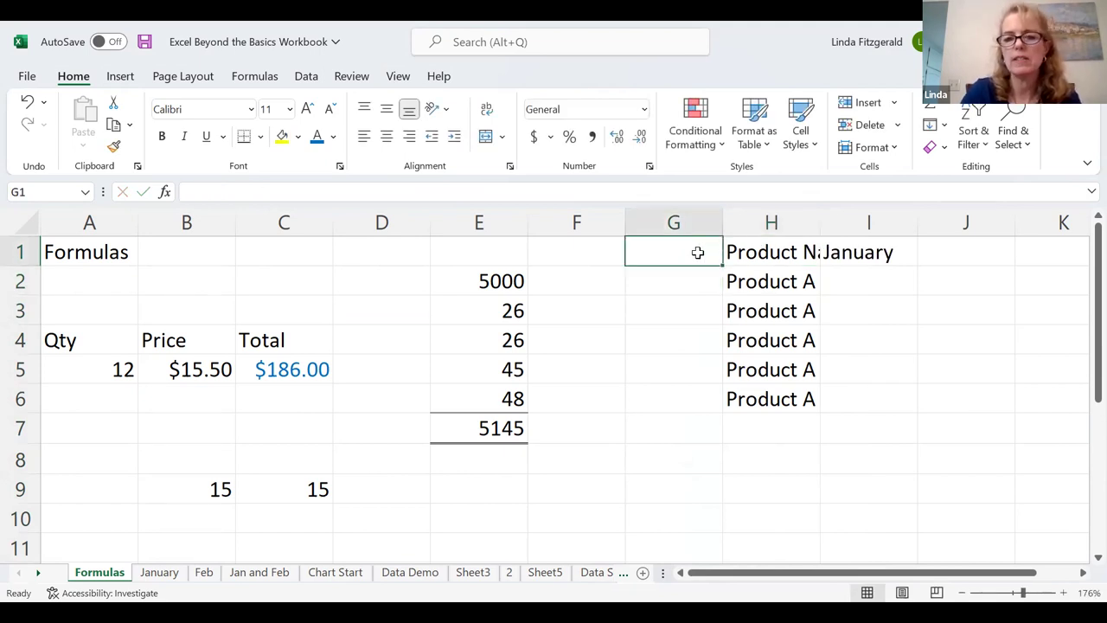
{"action": "type", "text": "Office"}
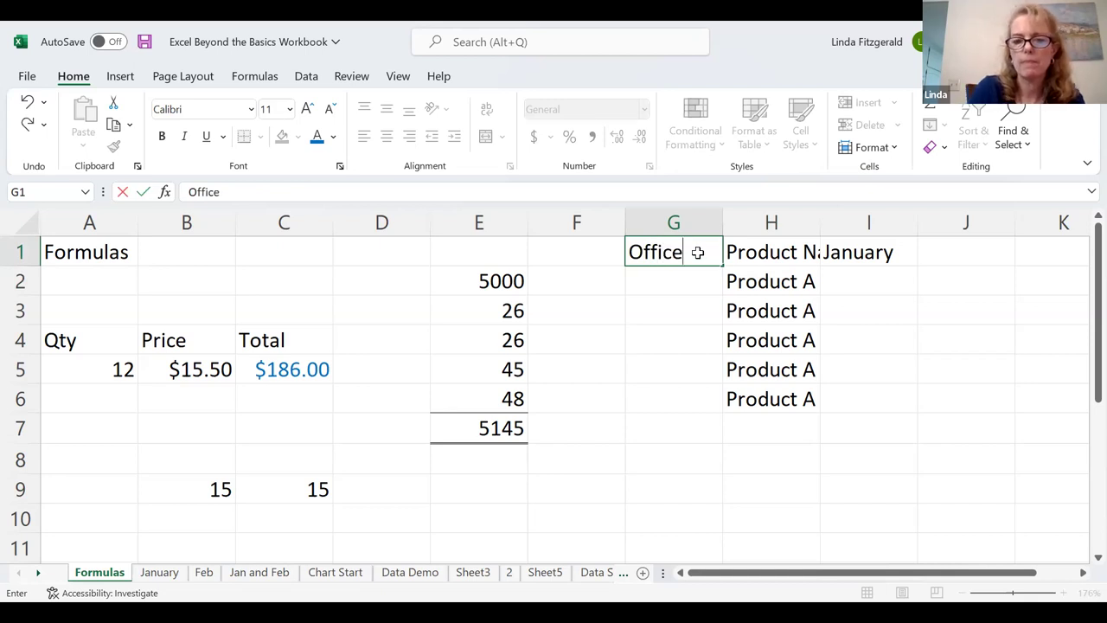
{"action": "key", "text": "Return"}
Widen column H to fit 'Product Name' and enter West, Central, East and Mountain in G2:G5.
{"action": "left_click_drag", "start_coordinate": [822, 224], "coordinate": [871, 222]}
{"action": "left_click_drag", "start_coordinate": [871, 221], "coordinate": [870, 220]}
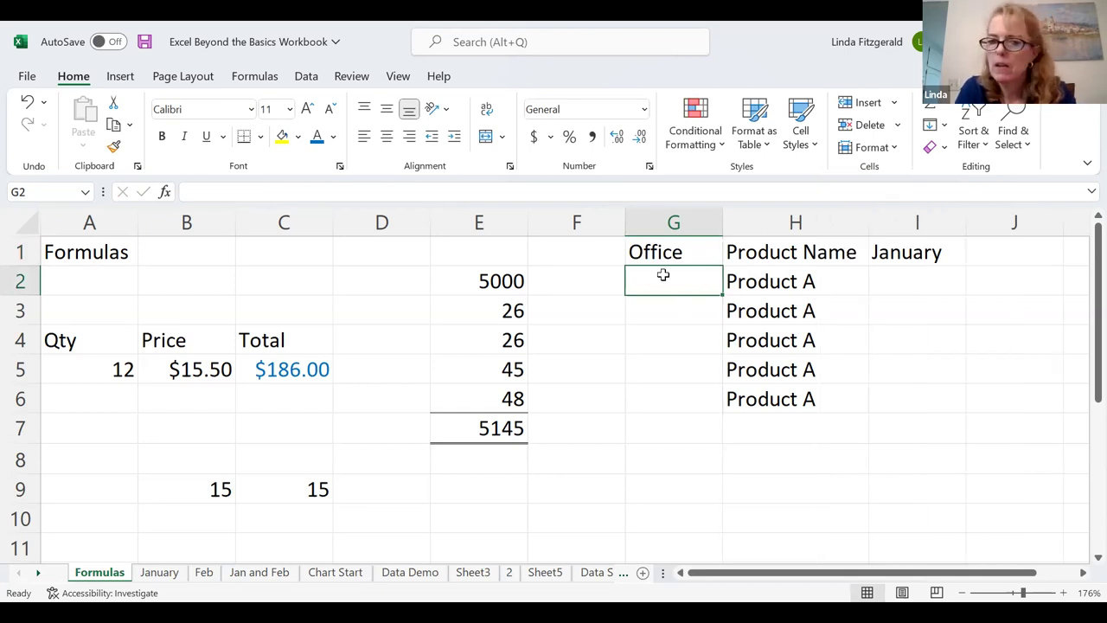
{"action": "type", "text": "West"}
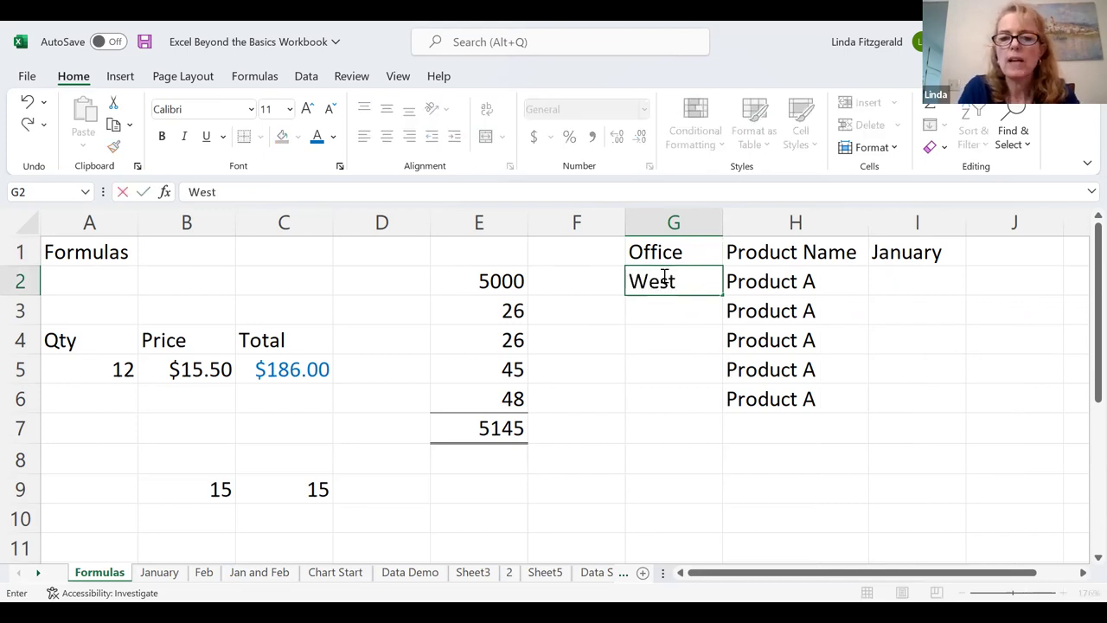
{"action": "key", "text": "Return"}
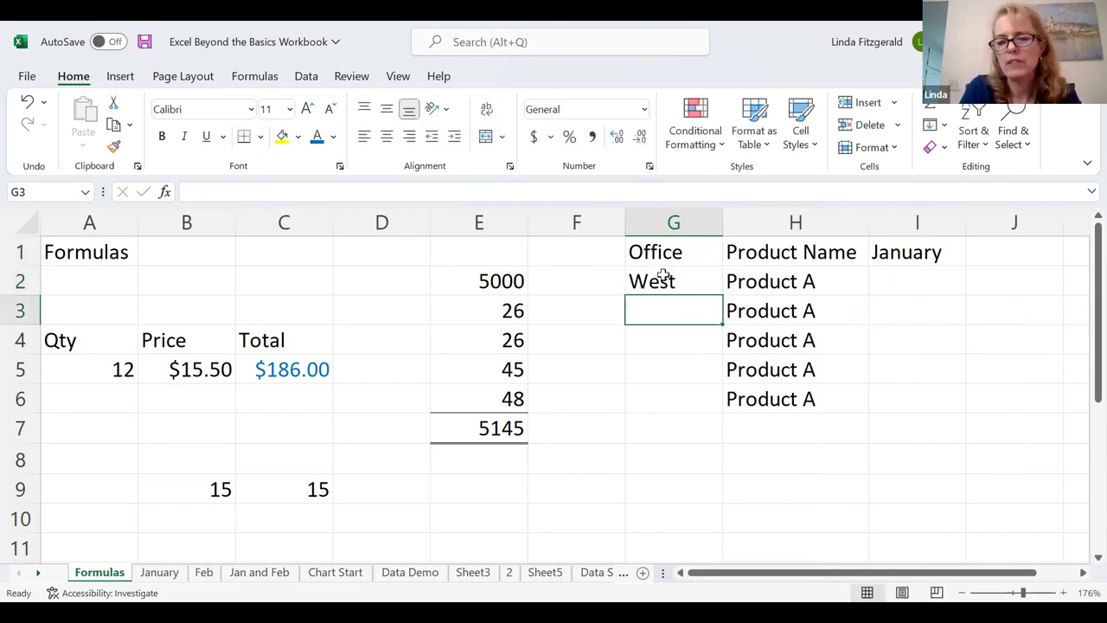
{"action": "type", "text": "Central"}
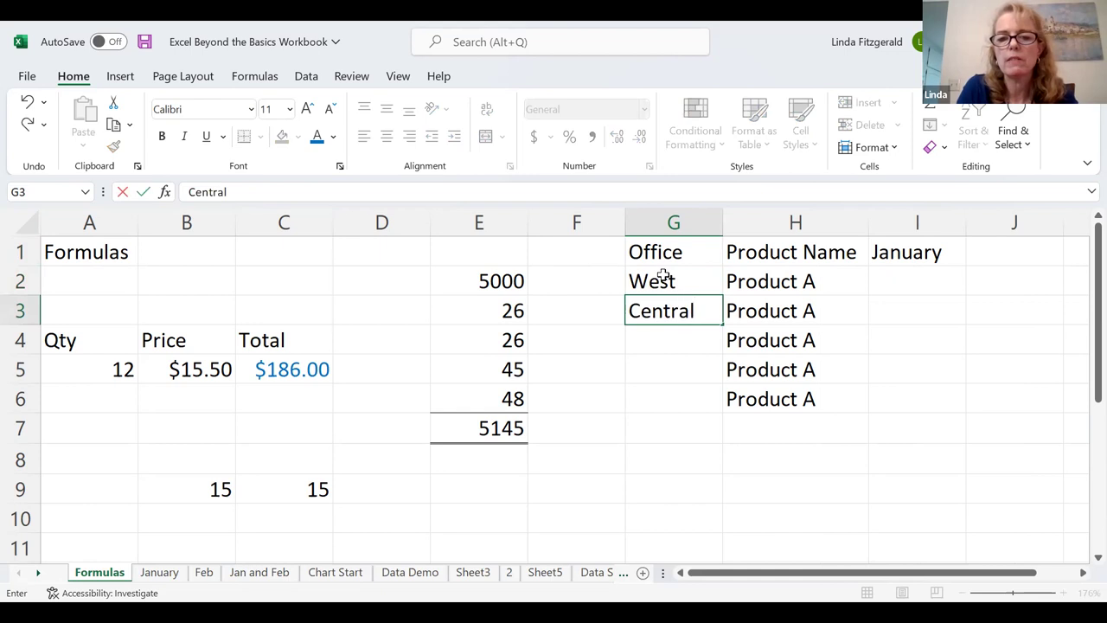
{"action": "key", "text": "Return"}
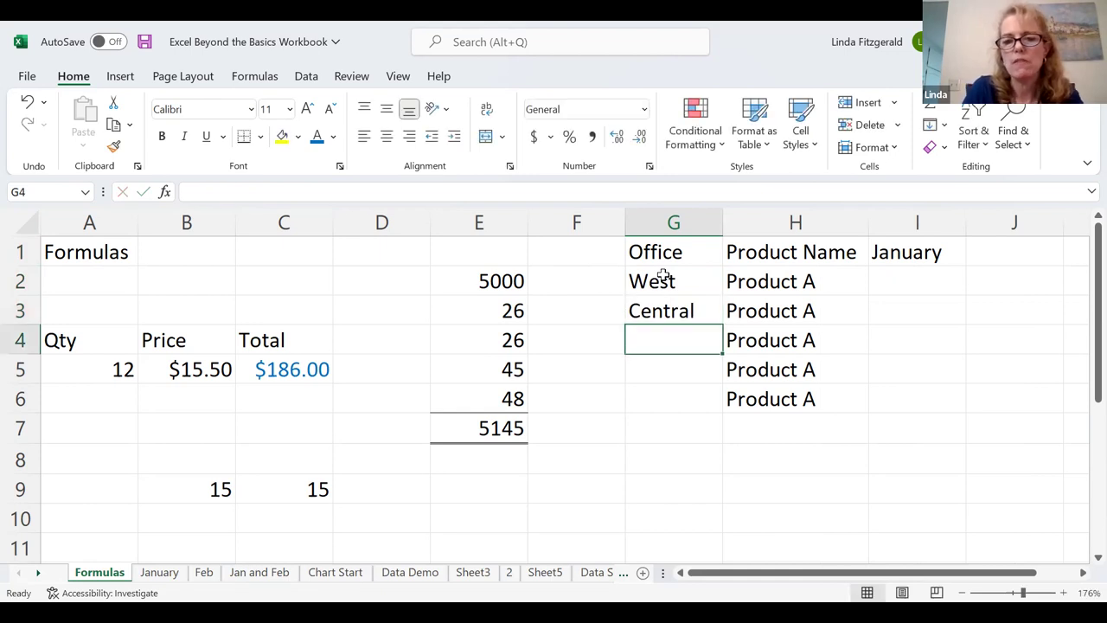
{"action": "type", "text": "East"}
{"action": "key", "text": "Return"}
{"action": "type", "text": "Mountin"}
{"action": "key", "text": "BackSpace"}
{"action": "key", "text": "BackSpace"}
{"action": "type", "text": "ain"}
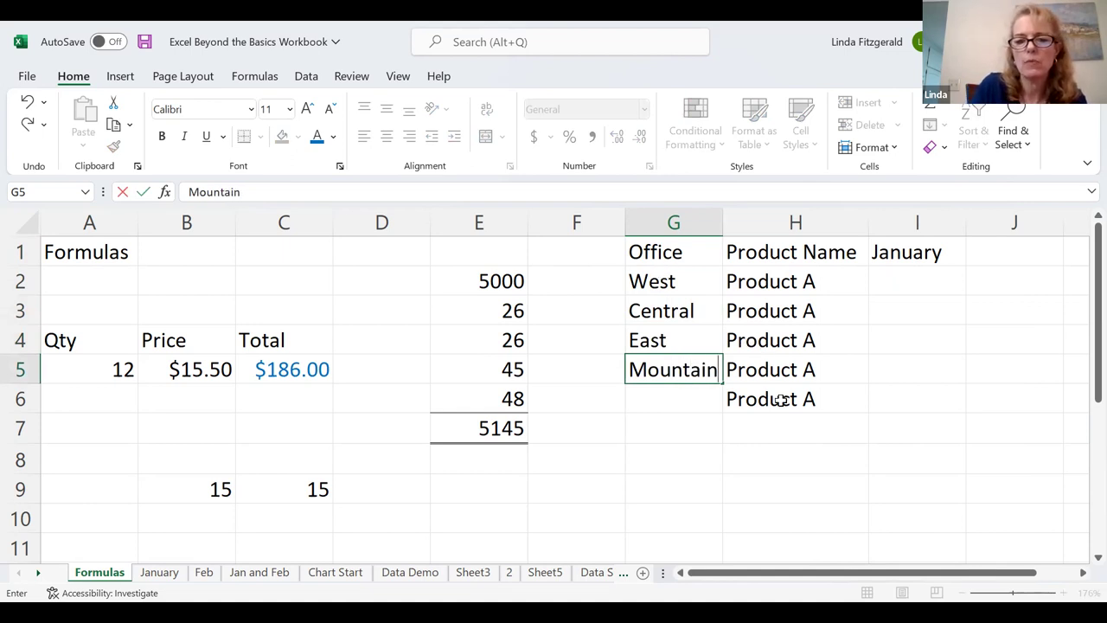
Clear the surplus 'Product A' from cell H6.
{"action": "left_click", "coordinate": [781, 399]}
{"action": "key", "text": "Delete"}
{"action": "left_click", "coordinate": [794, 422]}
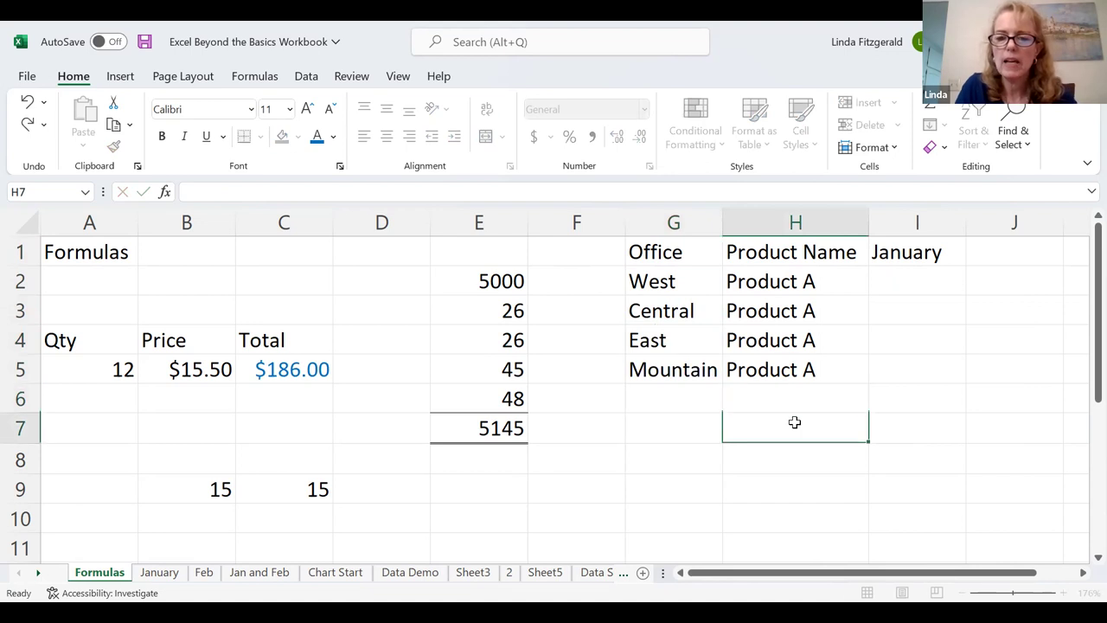
{"action": "left_click", "coordinate": [932, 284]}
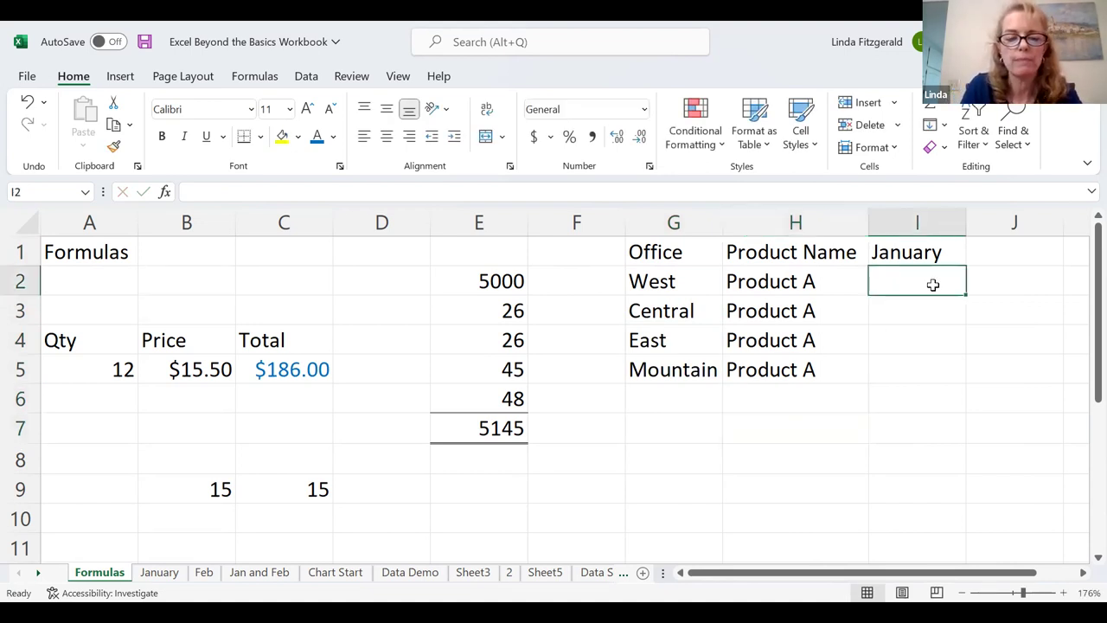
Enter January sales 34000, 42000 and 16343 in I2:I4, then begin the Mountain value.
{"action": "type", "text": "34000"}
{"action": "key", "text": "Return"}
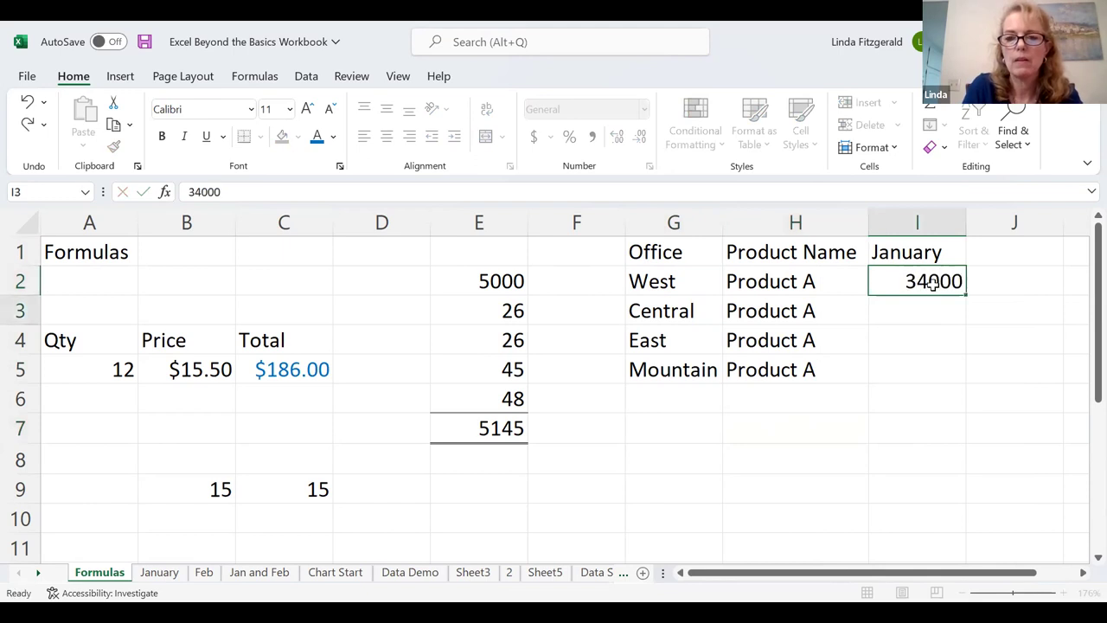
{"action": "type", "text": "420"}
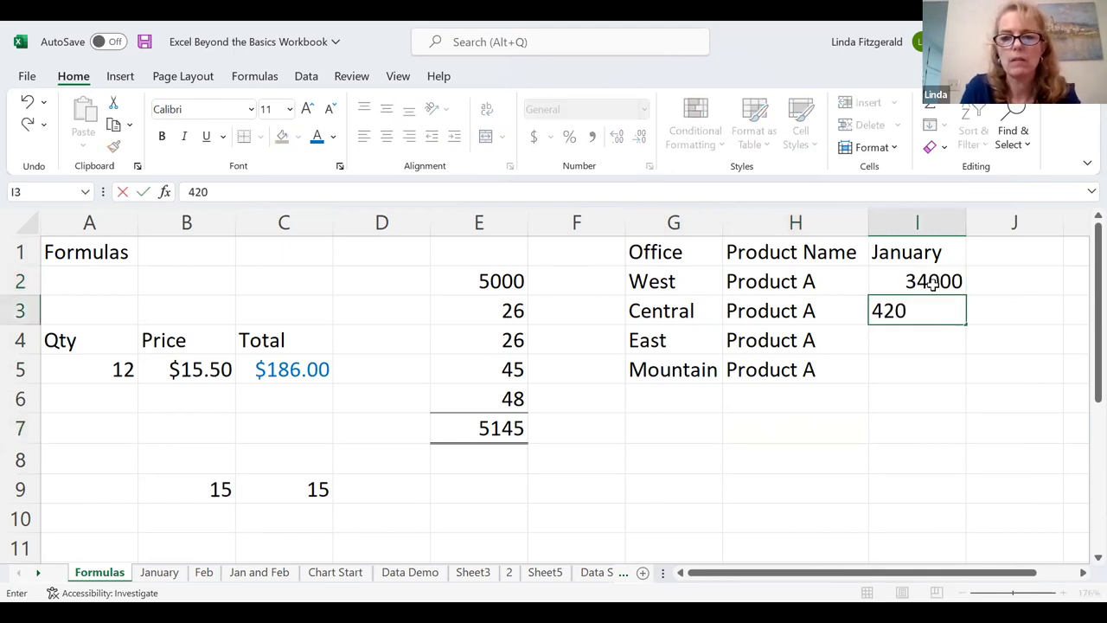
{"action": "type", "text": "00"}
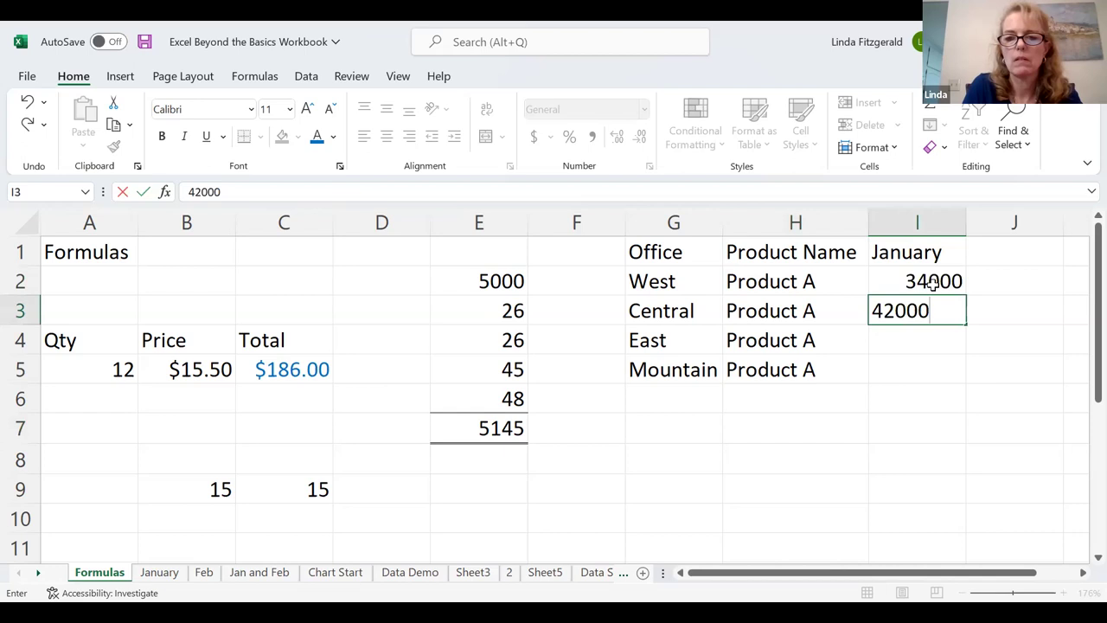
{"action": "key", "text": "Return"}
{"action": "type", "text": "16343"}
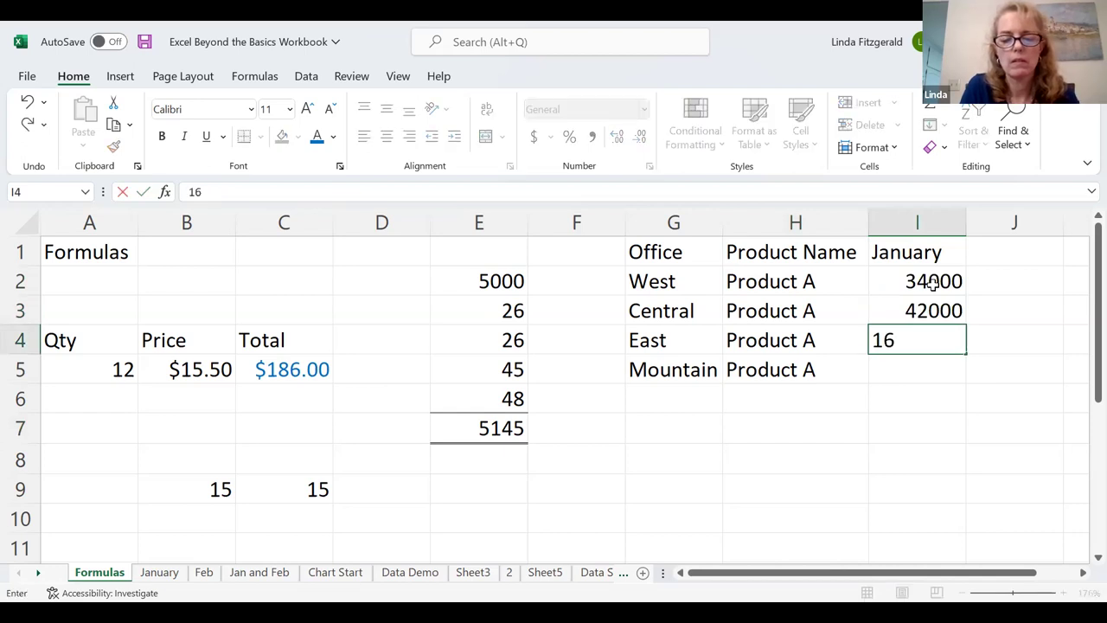
{"action": "key", "text": "Return"}
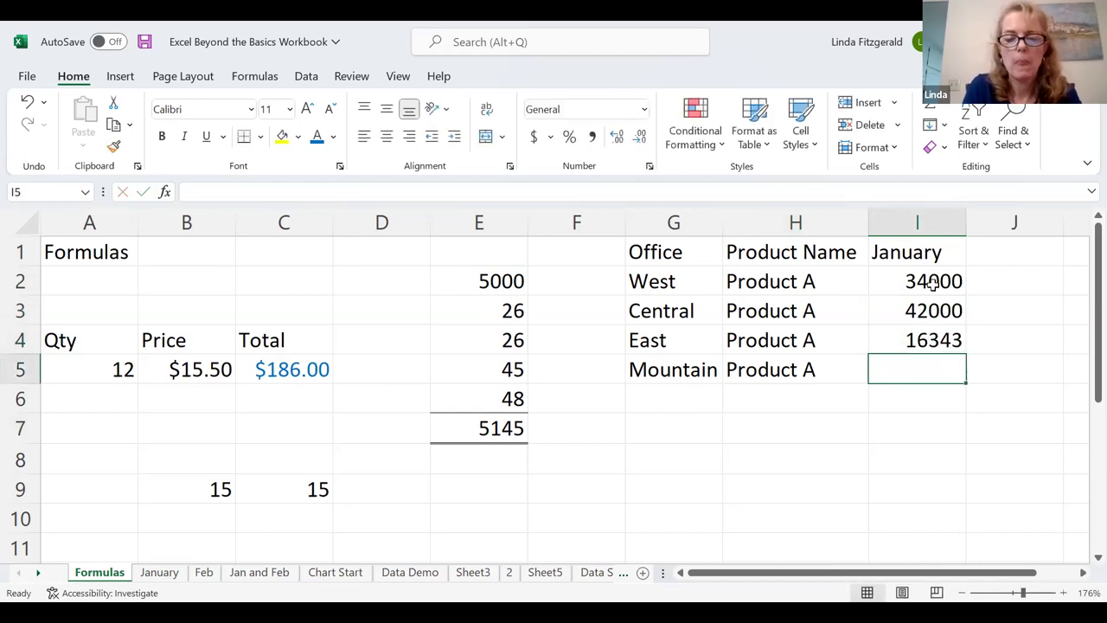
{"action": "type", "text": "20003"}
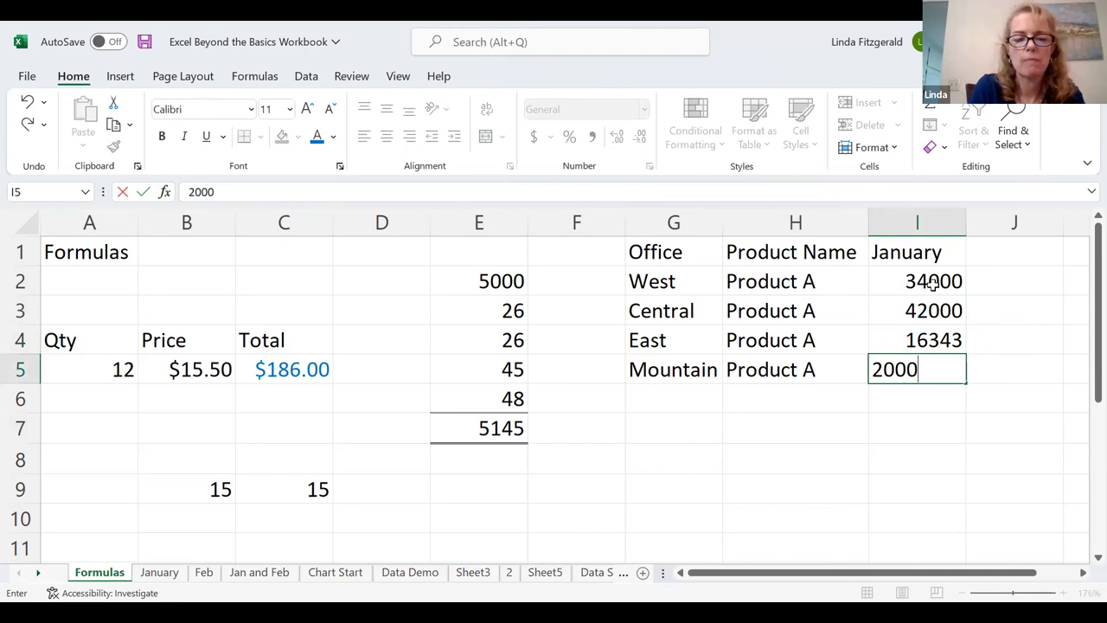
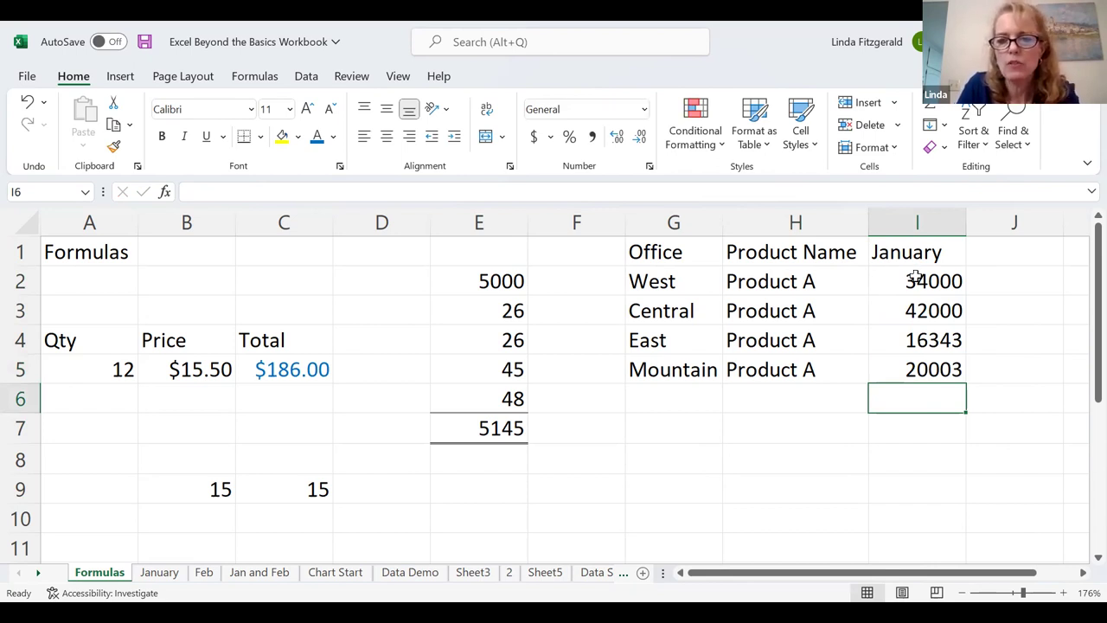
Format West's January sale in I2 as accounting currency with no decimals, showing $ 34,000.
{"action": "left_click", "coordinate": [915, 278]}
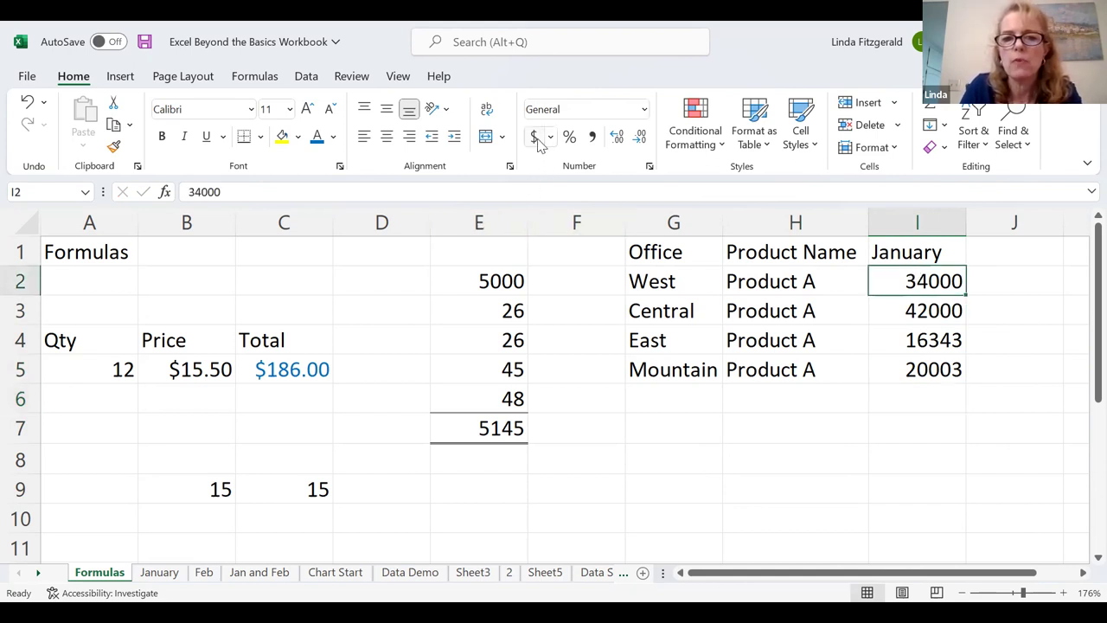
{"action": "left_click", "coordinate": [534, 138]}
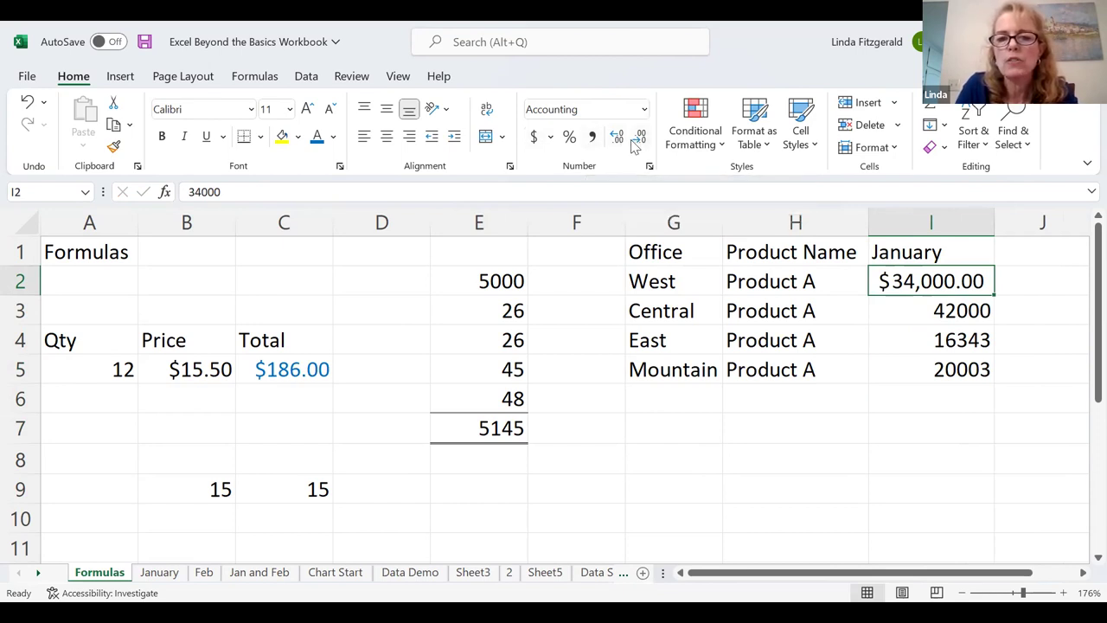
{"action": "left_click", "coordinate": [639, 139]}
{"action": "left_click", "coordinate": [639, 139]}
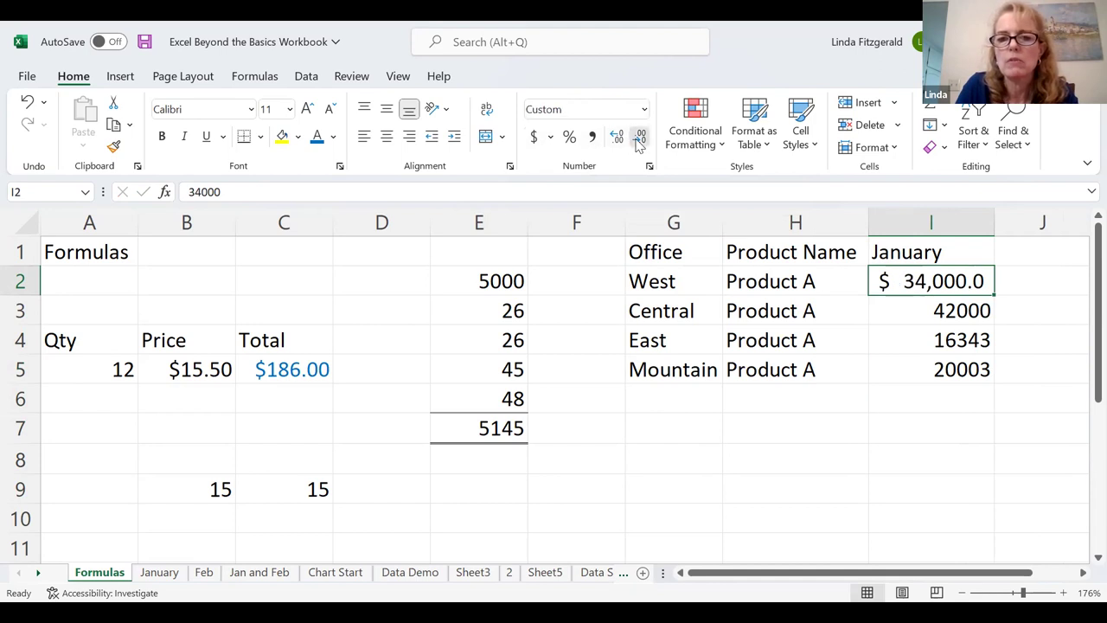
{"action": "left_click", "coordinate": [616, 138]}
{"action": "left_click", "coordinate": [616, 139]}
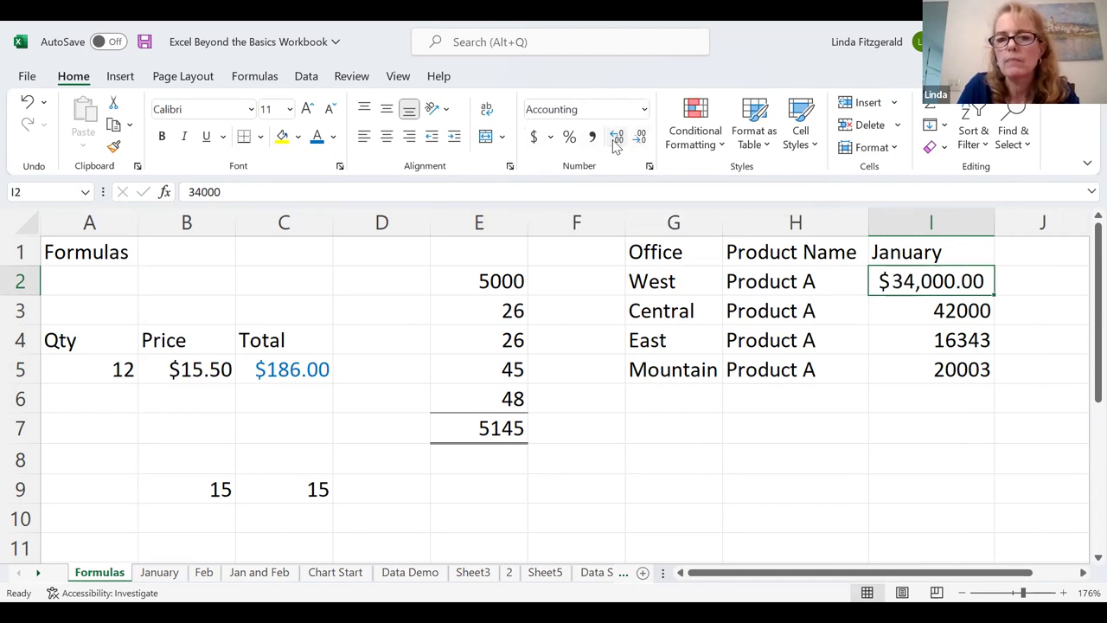
{"action": "left_click", "coordinate": [639, 140]}
{"action": "left_click", "coordinate": [640, 140]}
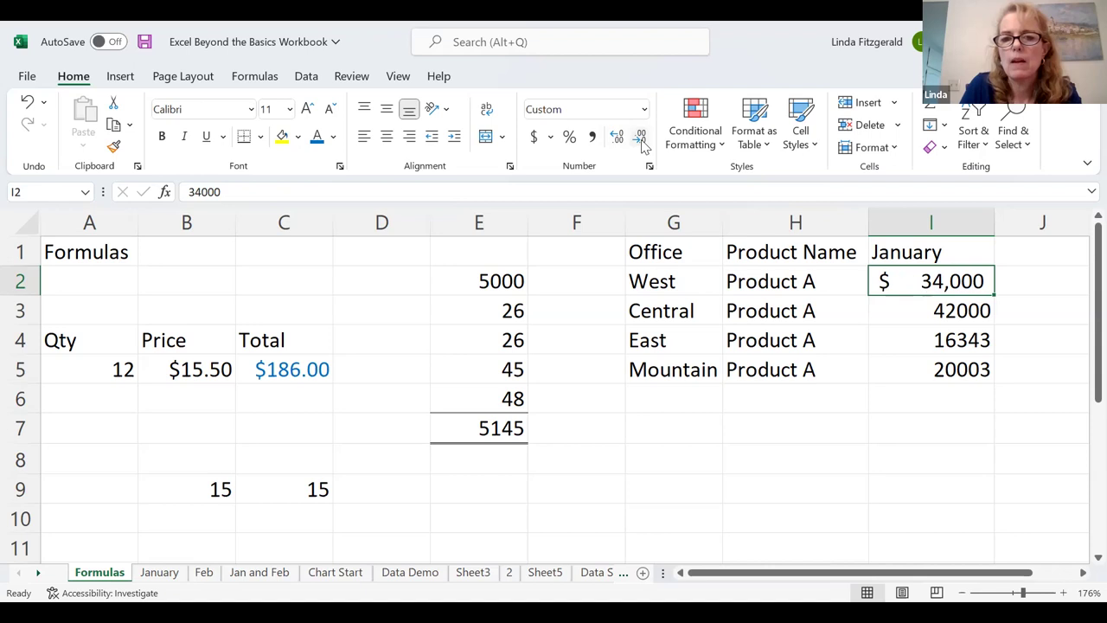
{"action": "left_click", "coordinate": [951, 311]}
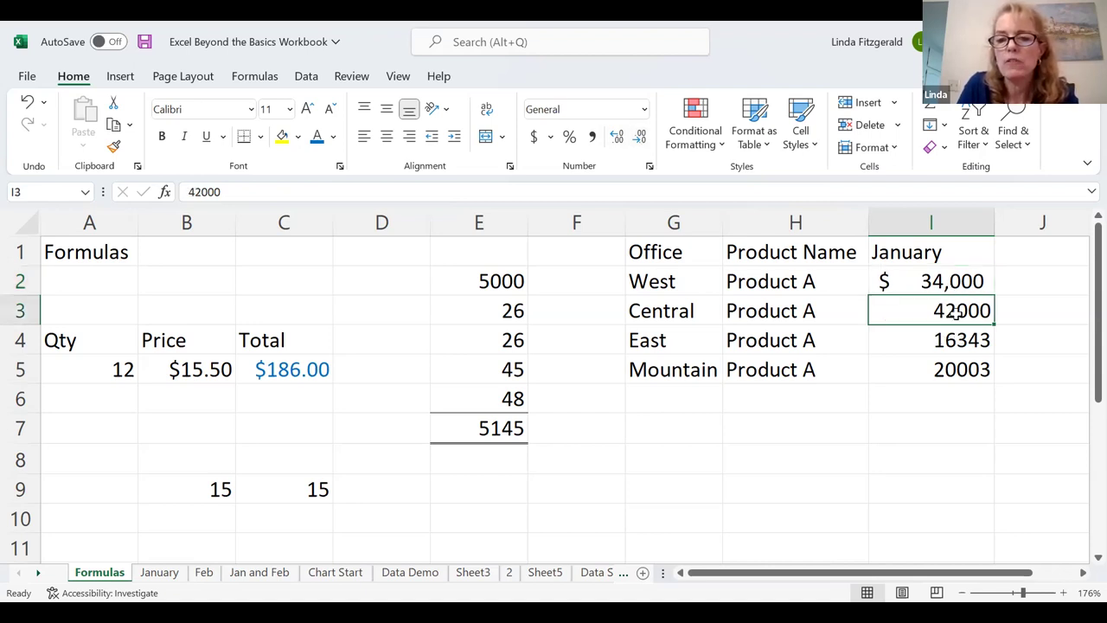
{"action": "left_click", "coordinate": [929, 279]}
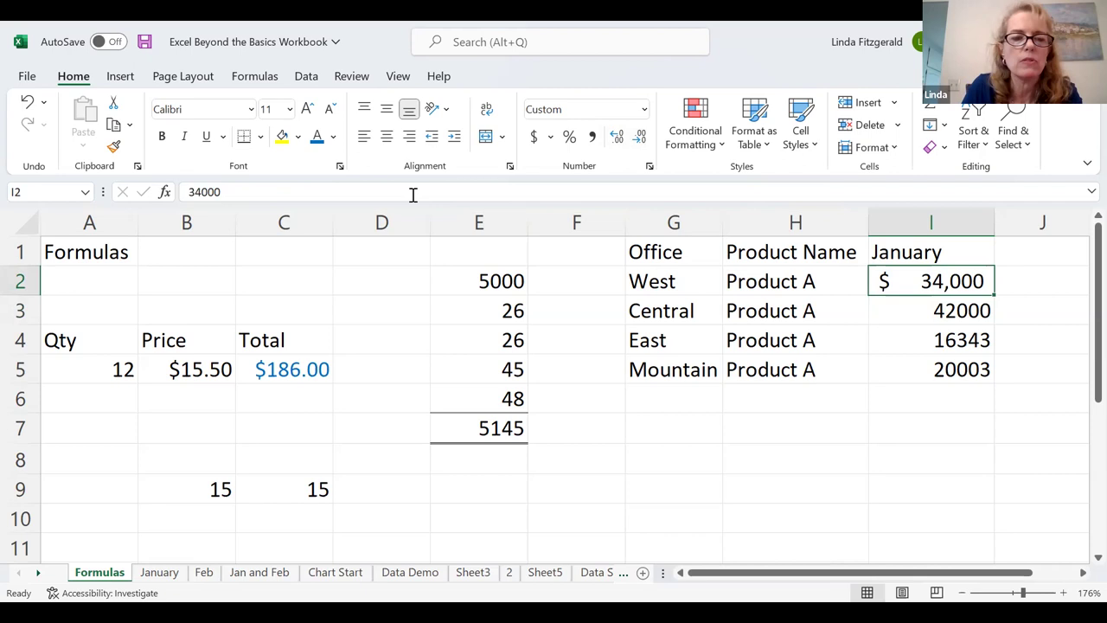
Paint I2's whole-dollar accounting format onto I3:I5 with Format Painter.
{"action": "left_click", "coordinate": [115, 150]}
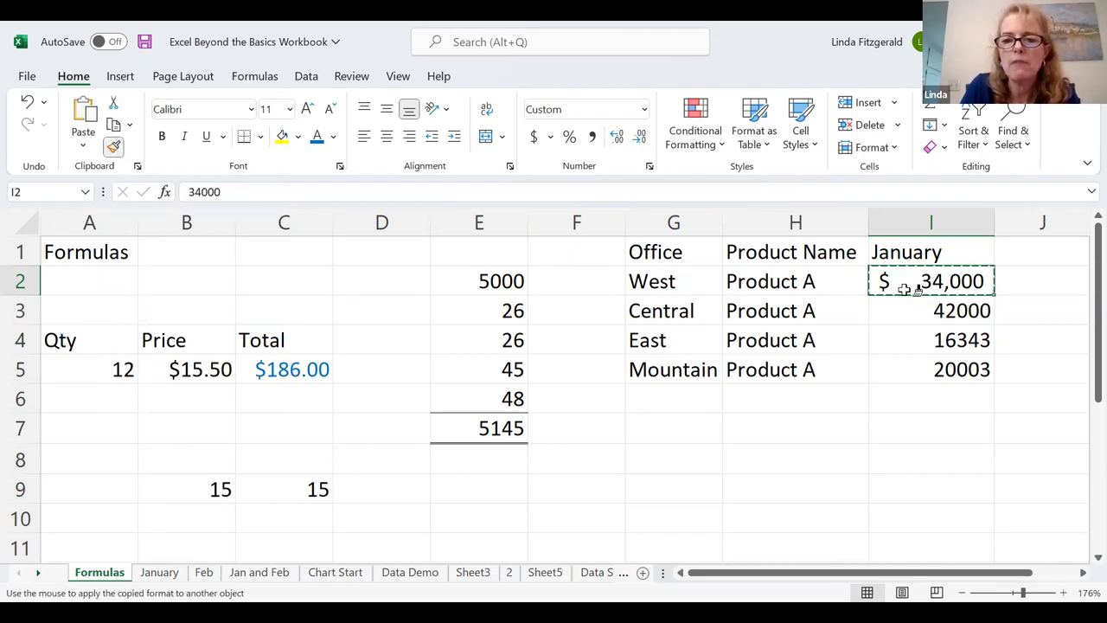
{"action": "left_click_drag", "start_coordinate": [905, 309], "coordinate": [902, 361]}
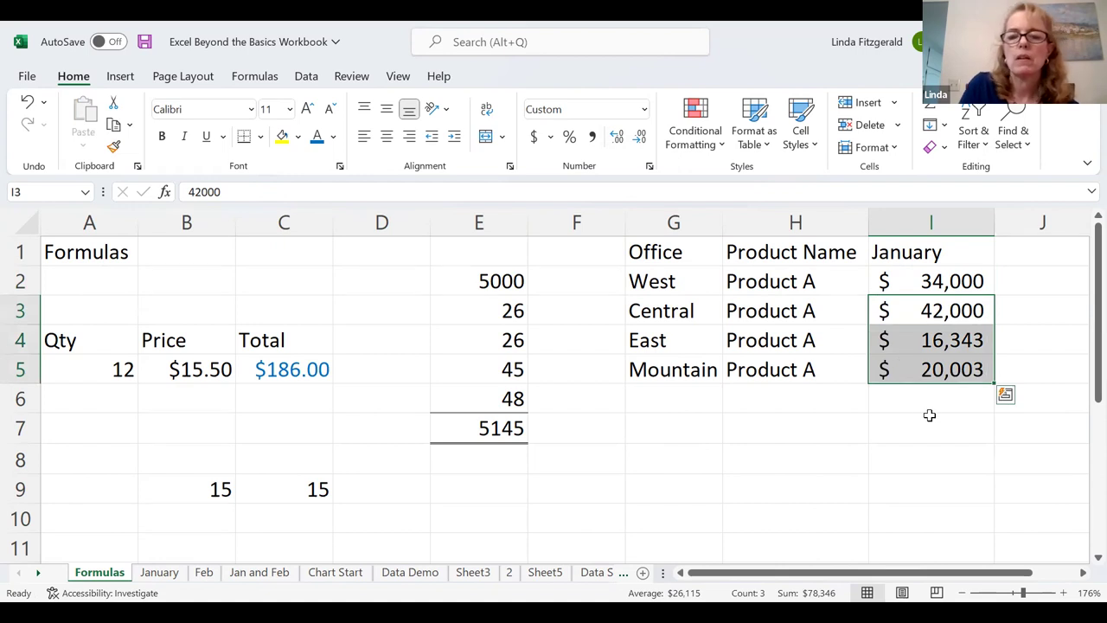
{"action": "left_click", "coordinate": [920, 401]}
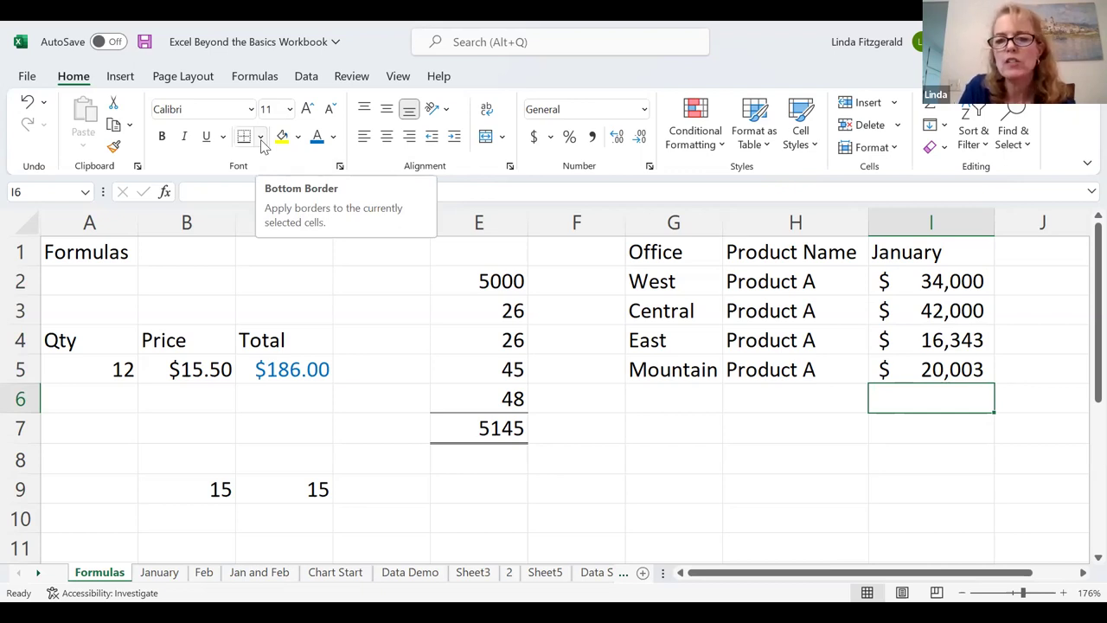
Apply a bottom border to cell I6 from the Borders list.
{"action": "left_click", "coordinate": [261, 140]}
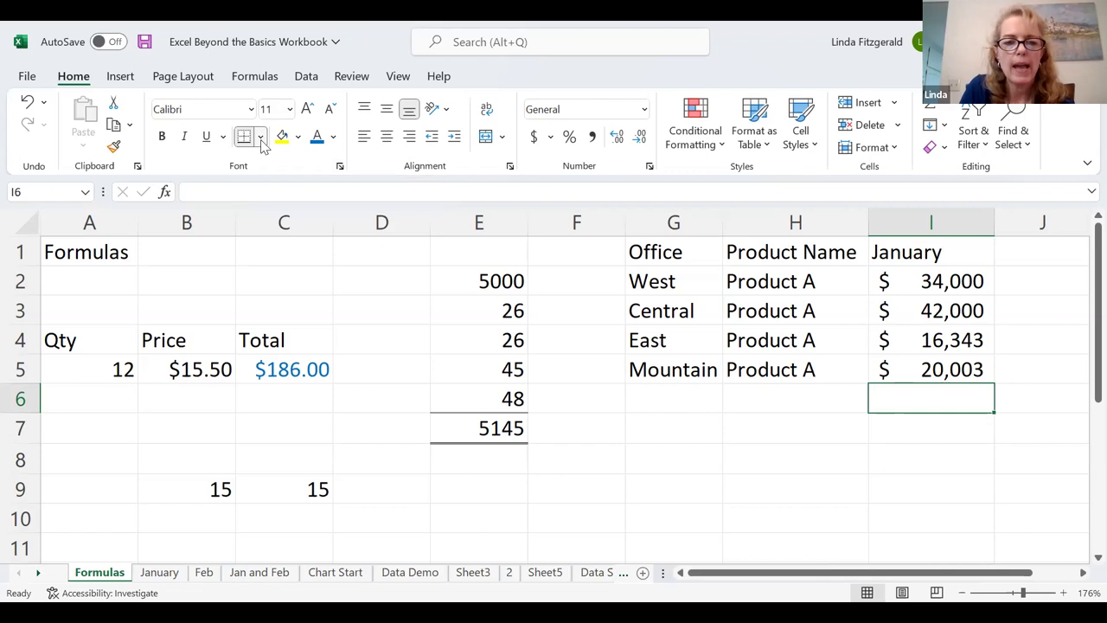
{"action": "left_click", "coordinate": [261, 141]}
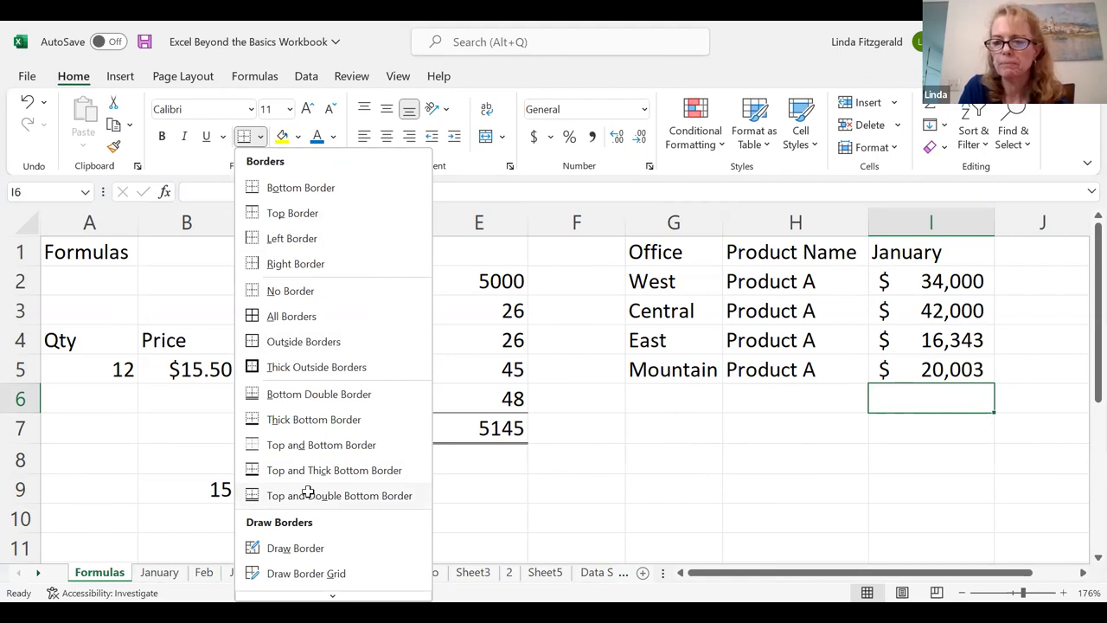
{"action": "left_click", "coordinate": [519, 510]}
{"action": "left_click", "coordinate": [778, 462]}
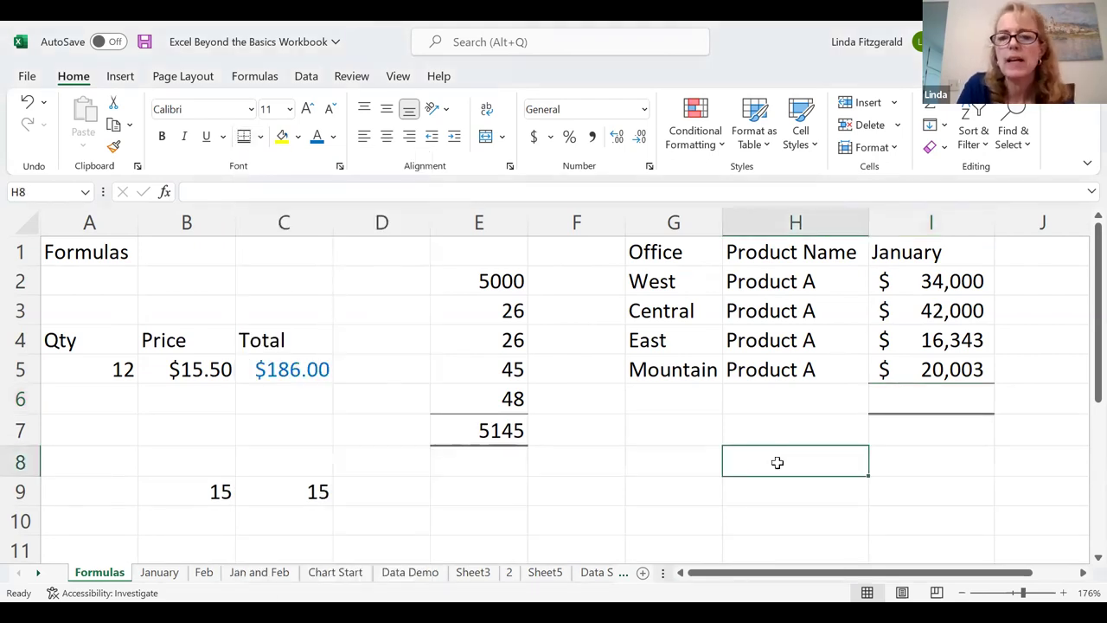
Compare the new border with the SUM total in E7, then reselect I6.
{"action": "left_click", "coordinate": [939, 402]}
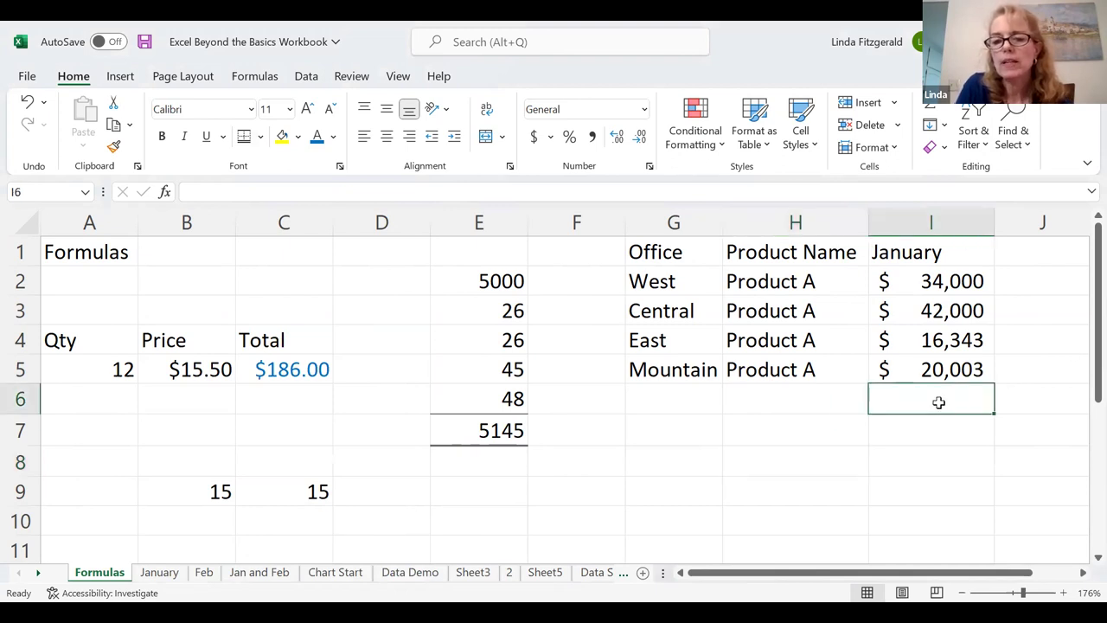
{"action": "left_click", "coordinate": [504, 430]}
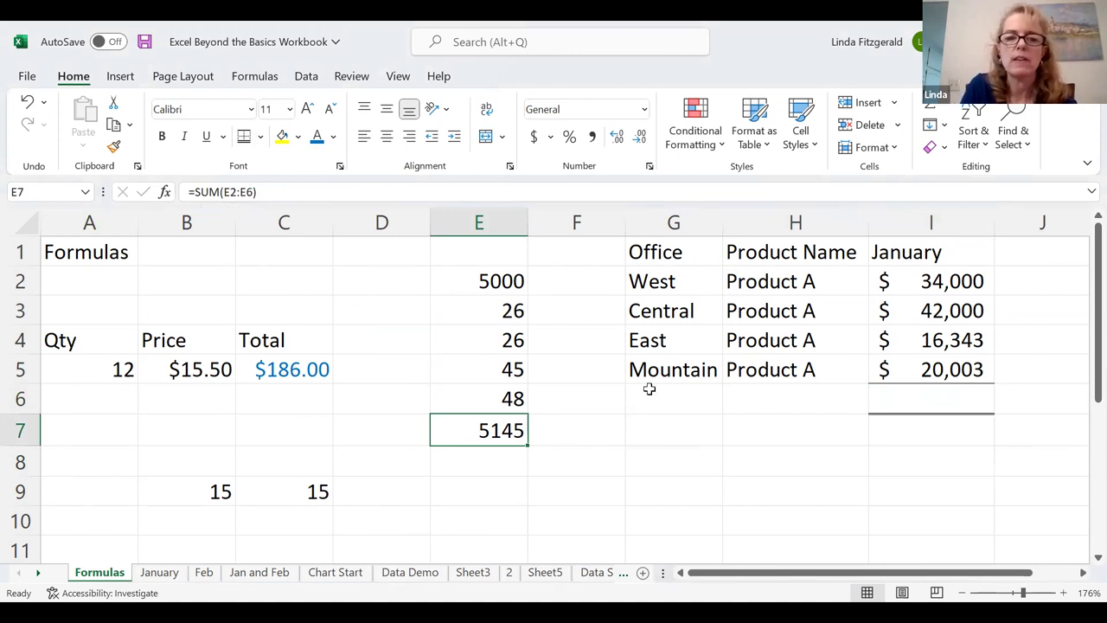
{"action": "left_click", "coordinate": [691, 408]}
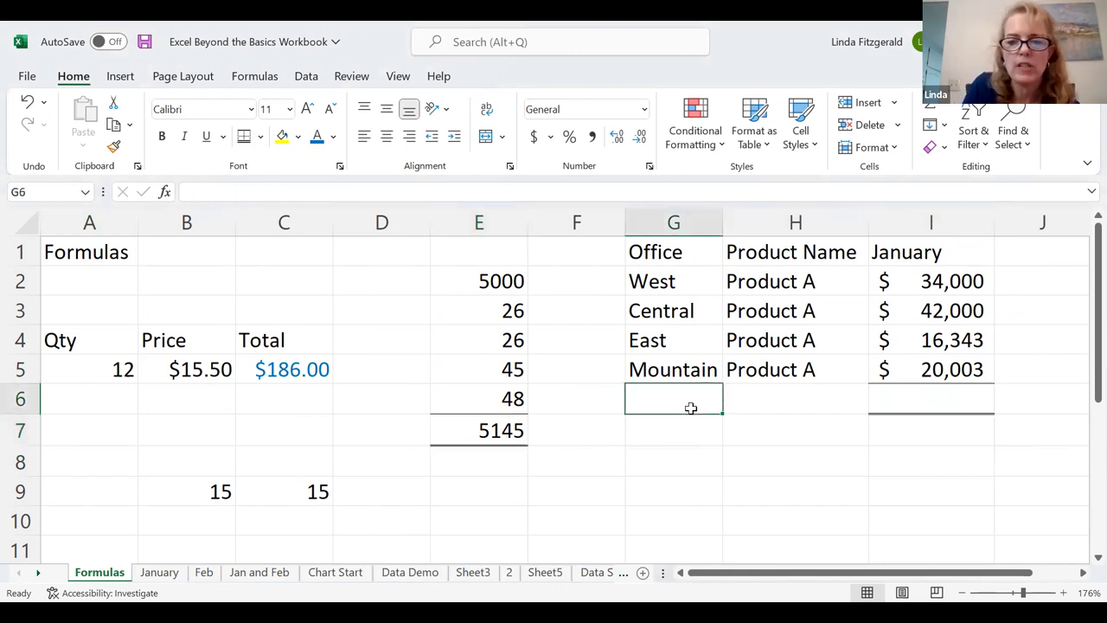
{"action": "left_click", "coordinate": [934, 403]}
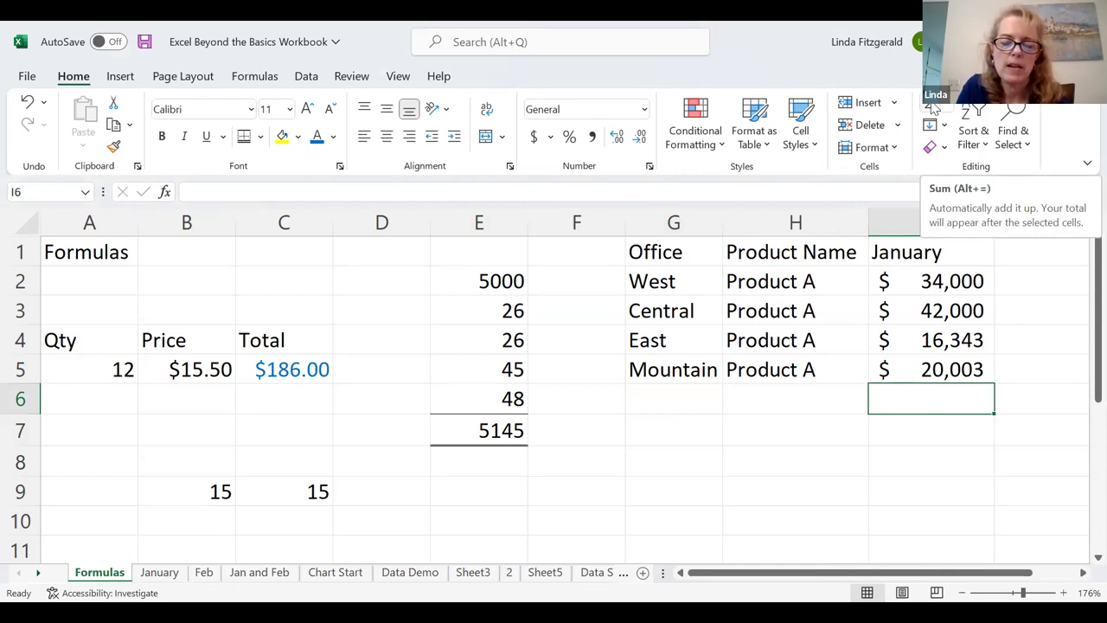
AutoSum the four January sales into I6.
{"action": "left_click", "coordinate": [932, 105]}
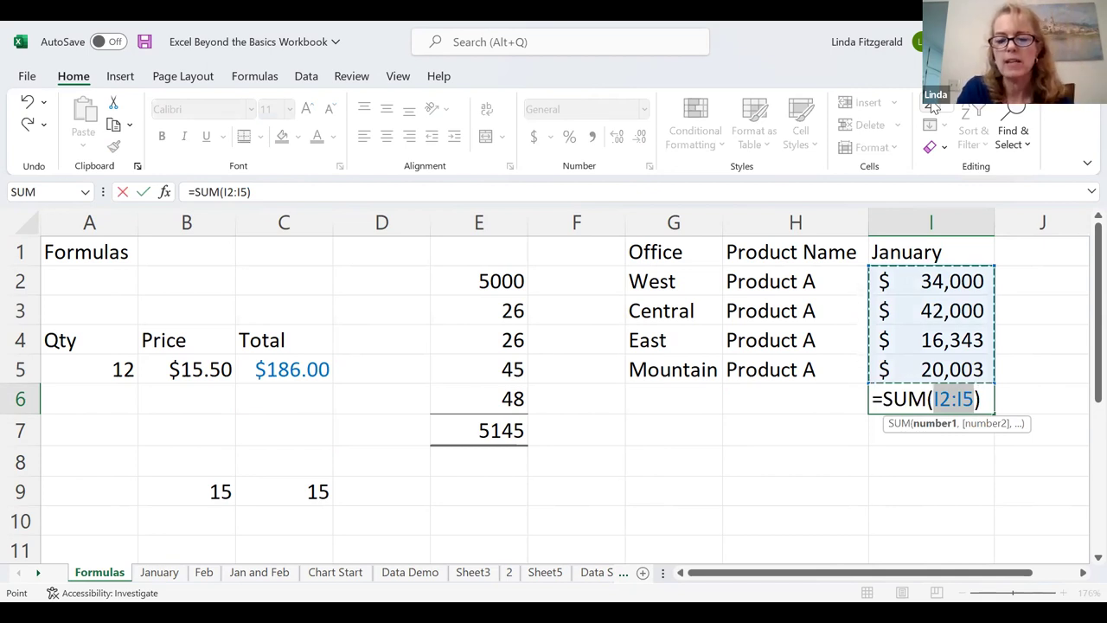
{"action": "key", "text": "Return"}
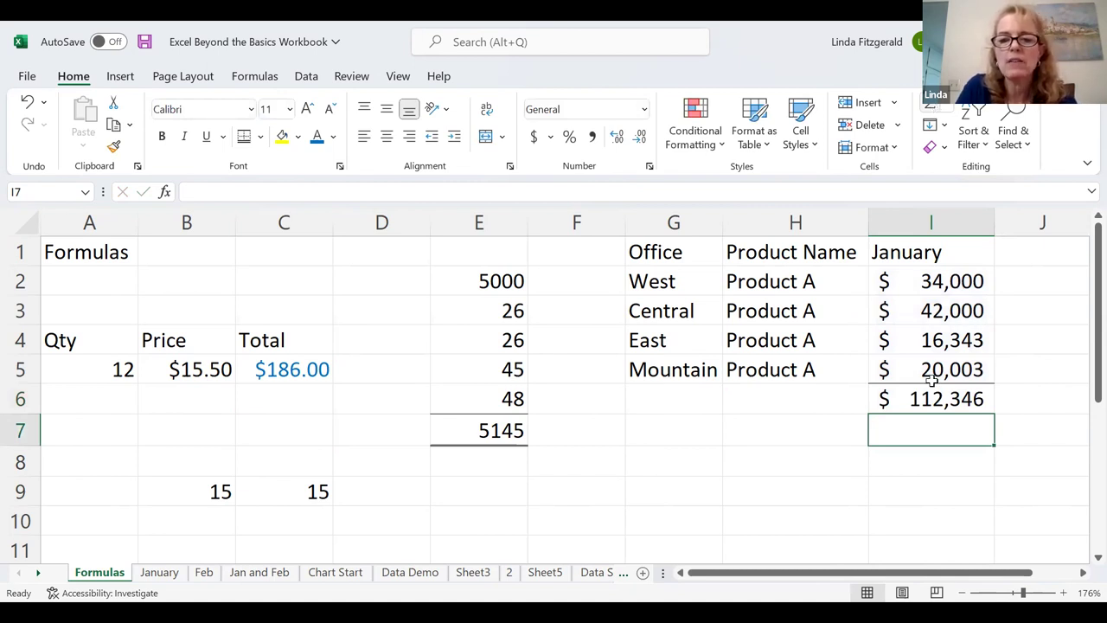
{"action": "left_click", "coordinate": [920, 406]}
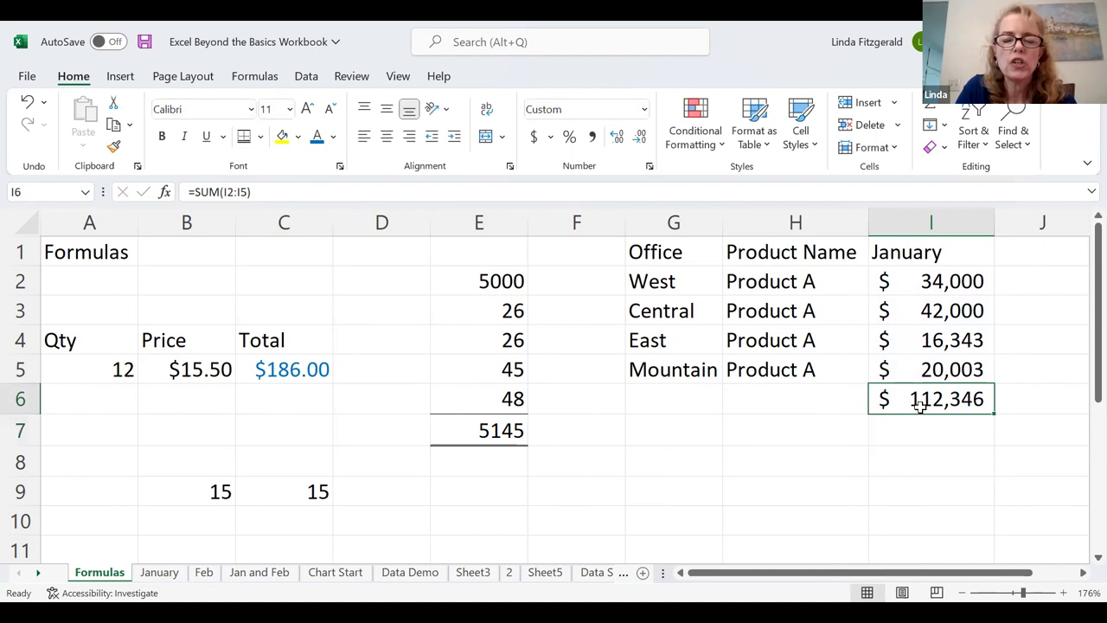
Change West's January sale in I2 to 36,005.
{"action": "left_click", "coordinate": [954, 281]}
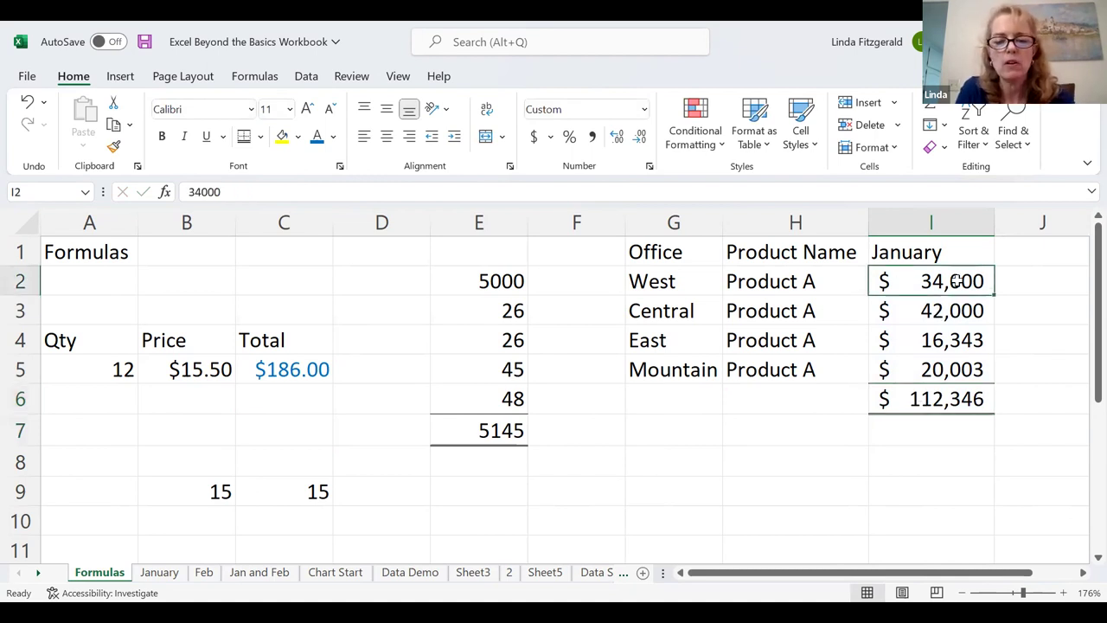
{"action": "type", "text": "36,005"}
{"action": "key", "text": "Return"}
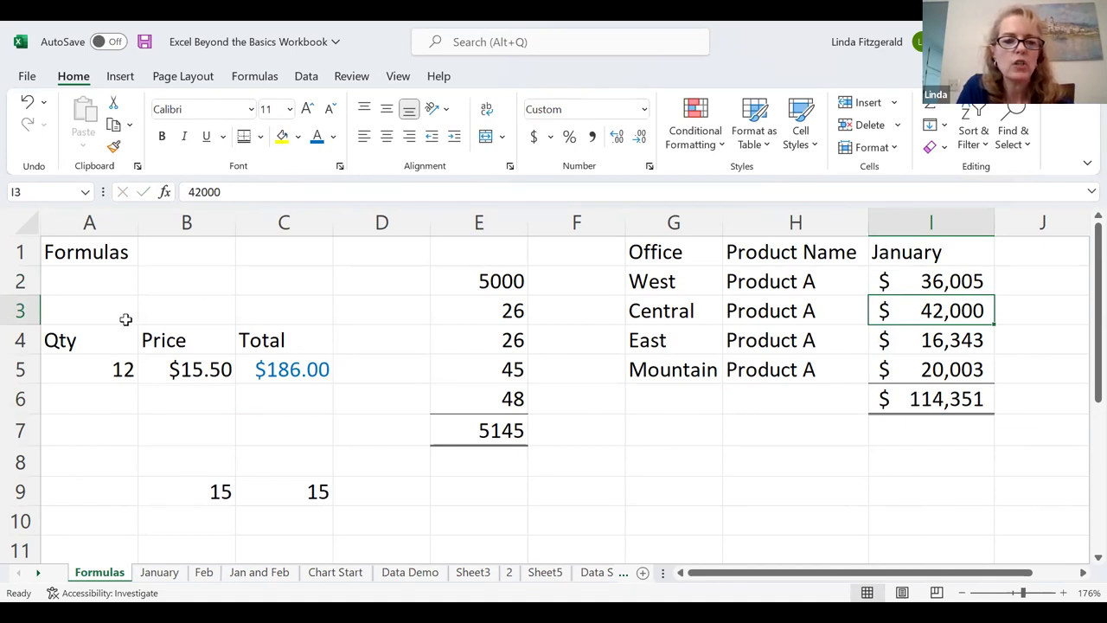
Inspect row 5's quantity, price and the total formula in C5.
{"action": "left_click", "coordinate": [99, 371]}
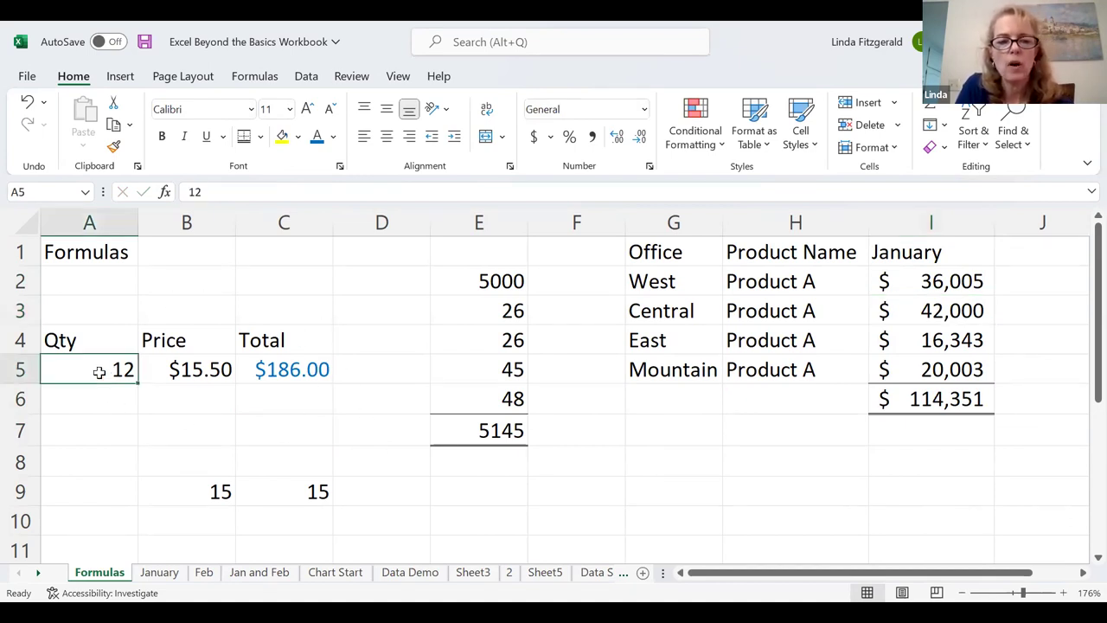
{"action": "left_click", "coordinate": [177, 370]}
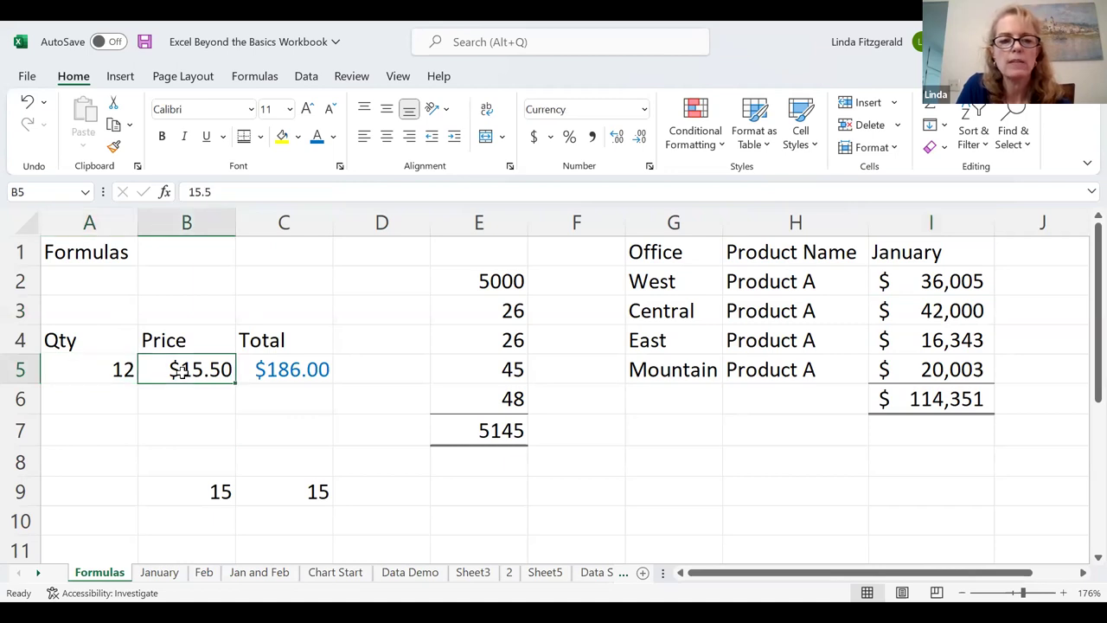
{"action": "left_click", "coordinate": [299, 366]}
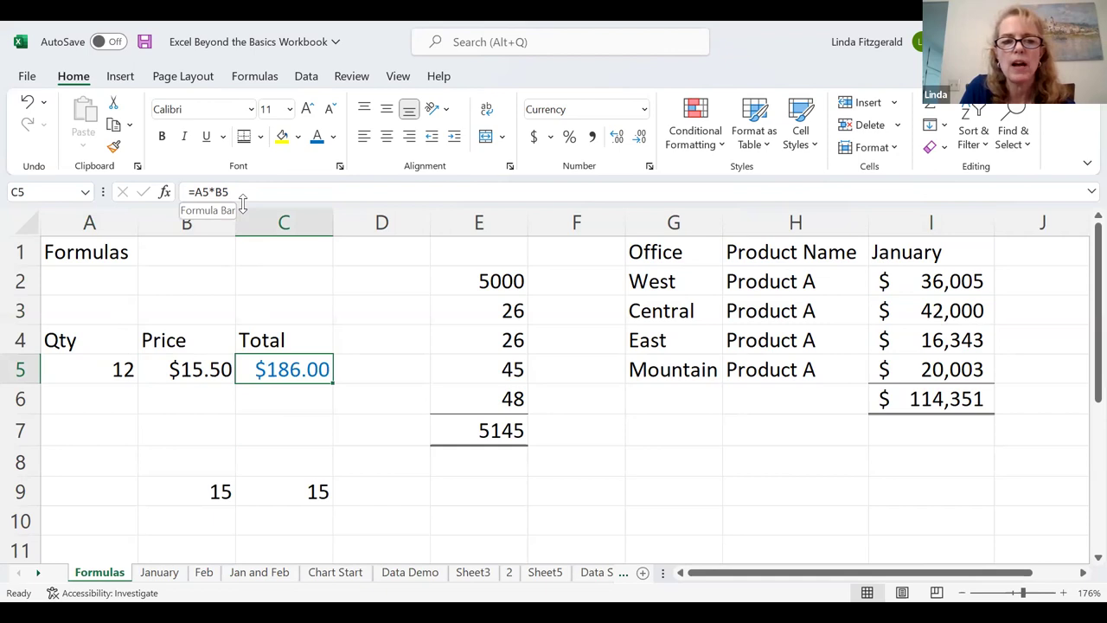
Copy A5:B5 (12 and $15.50) into A7:B7, then clear the copy marquee.
{"action": "left_click", "coordinate": [413, 368]}
{"action": "left_click", "coordinate": [115, 368]}
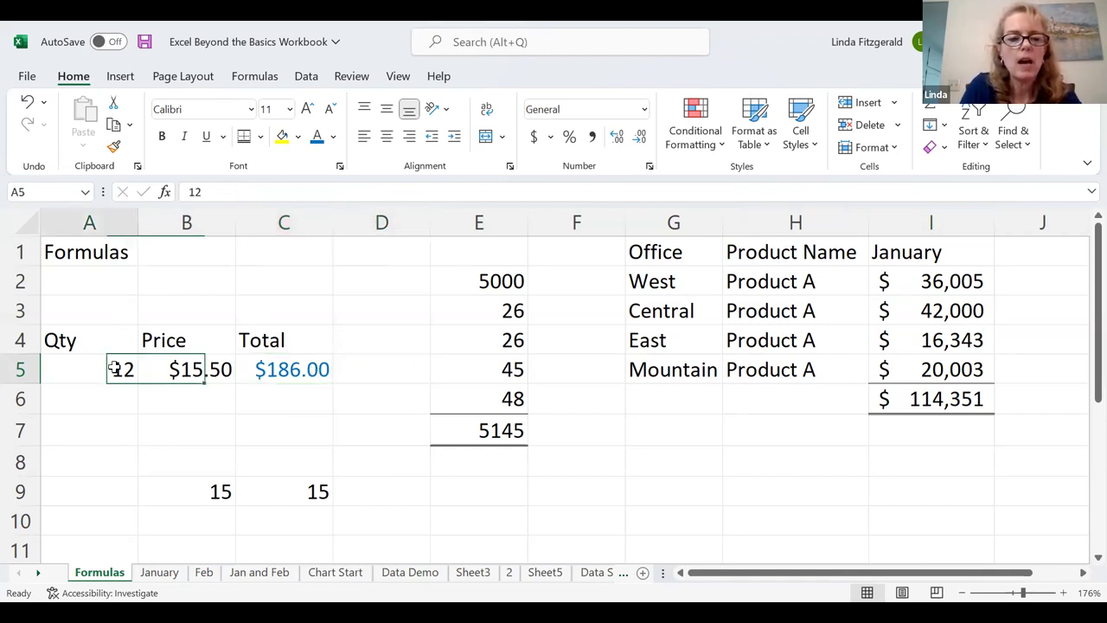
{"action": "left_click", "coordinate": [149, 370], "text": "shift"}
{"action": "key", "text": "ctrl+c"}
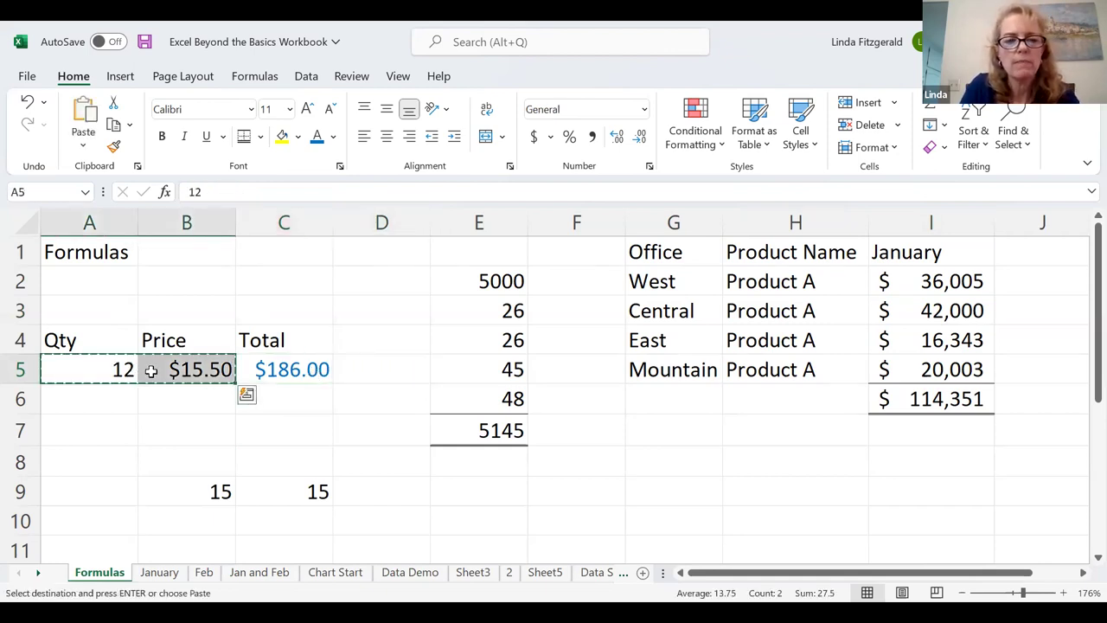
{"action": "left_click", "coordinate": [106, 434]}
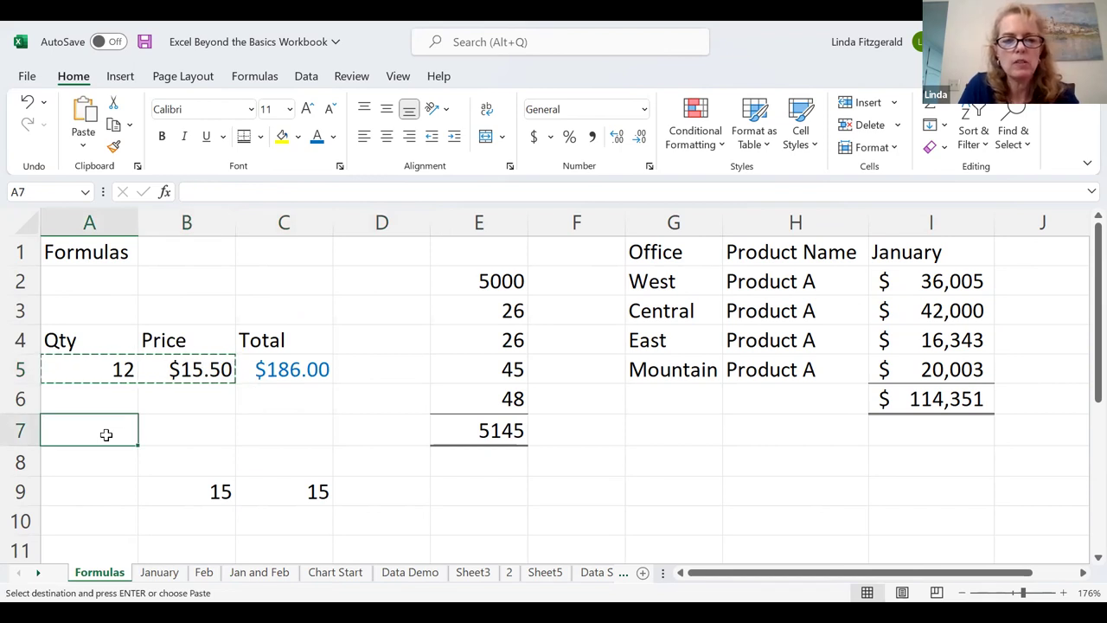
{"action": "key", "text": "ctrl+v"}
{"action": "left_click", "coordinate": [389, 420]}
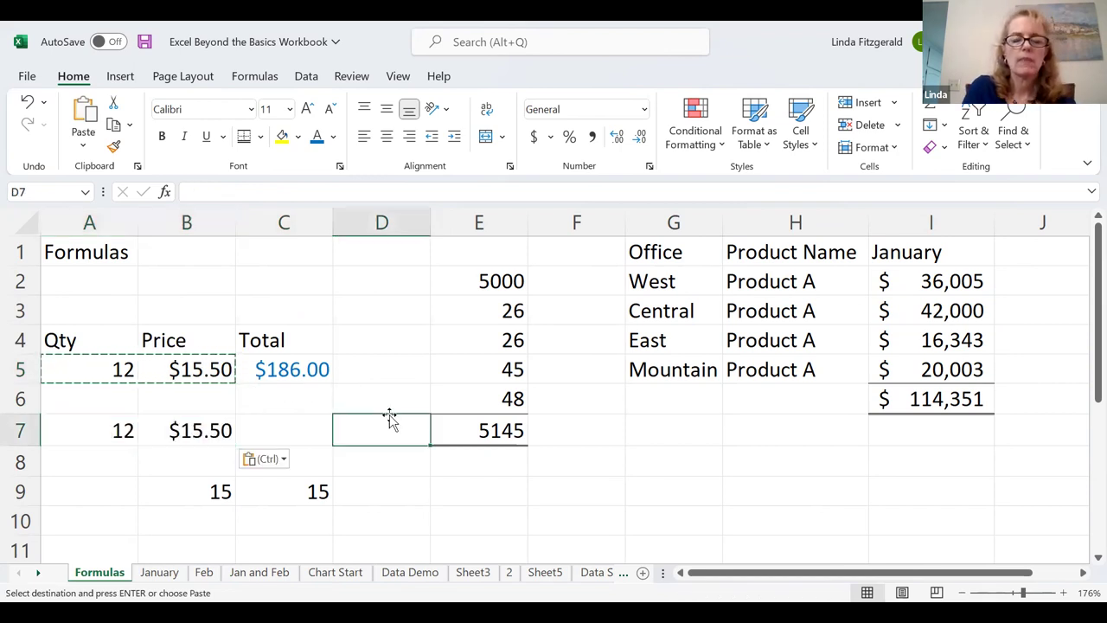
{"action": "left_click", "coordinate": [301, 426]}
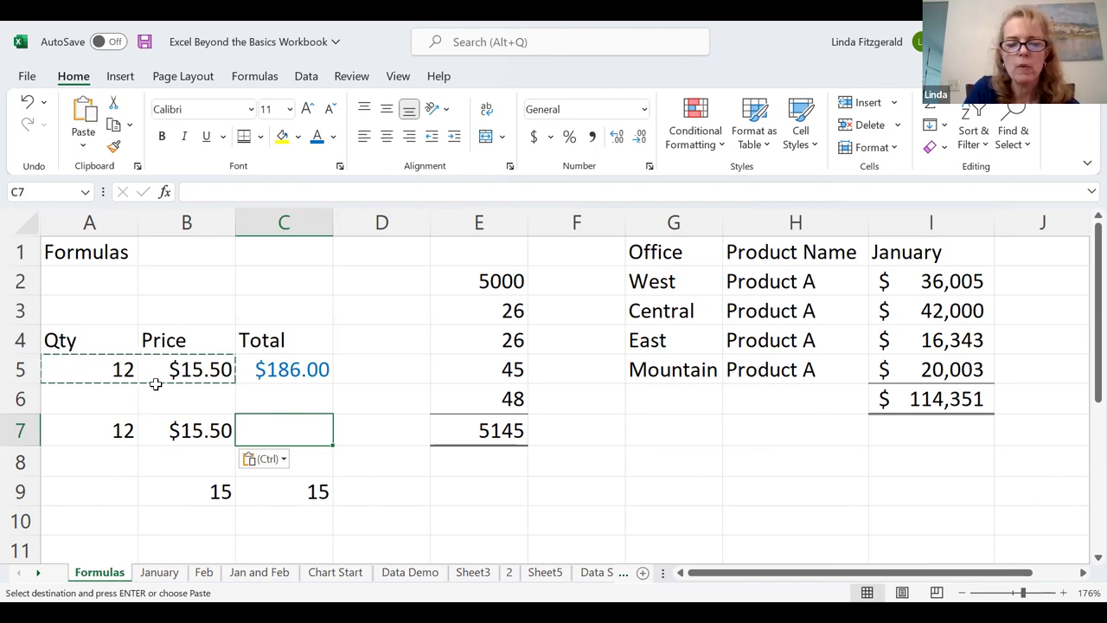
{"action": "key", "text": "Escape"}
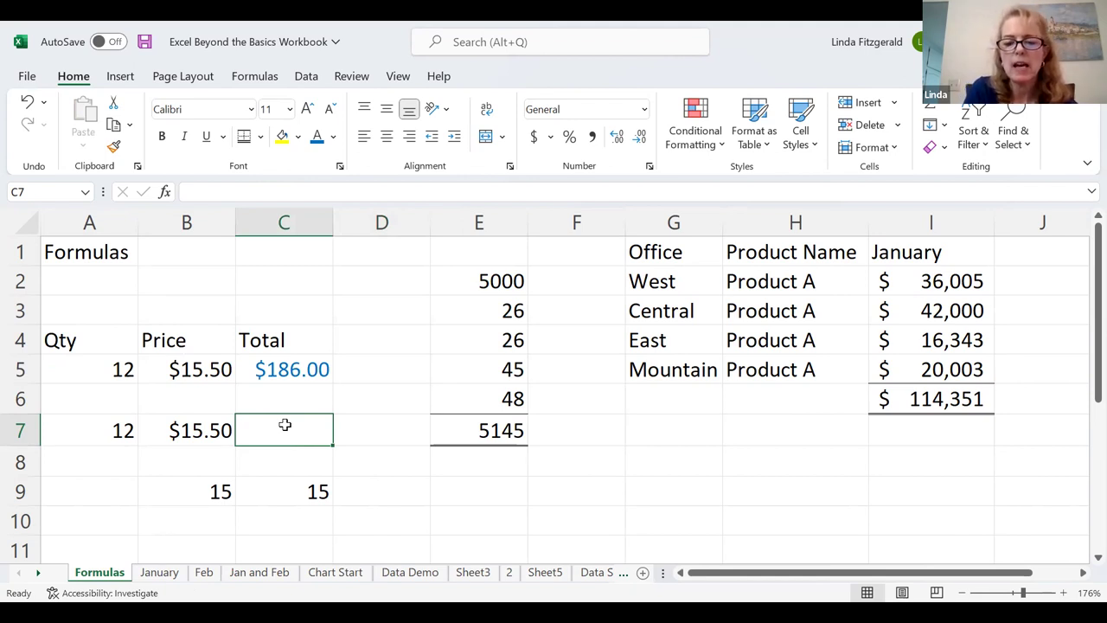
Enter the formula =A7*B7 in C7, giving $186.00.
{"action": "type", "text": "="}
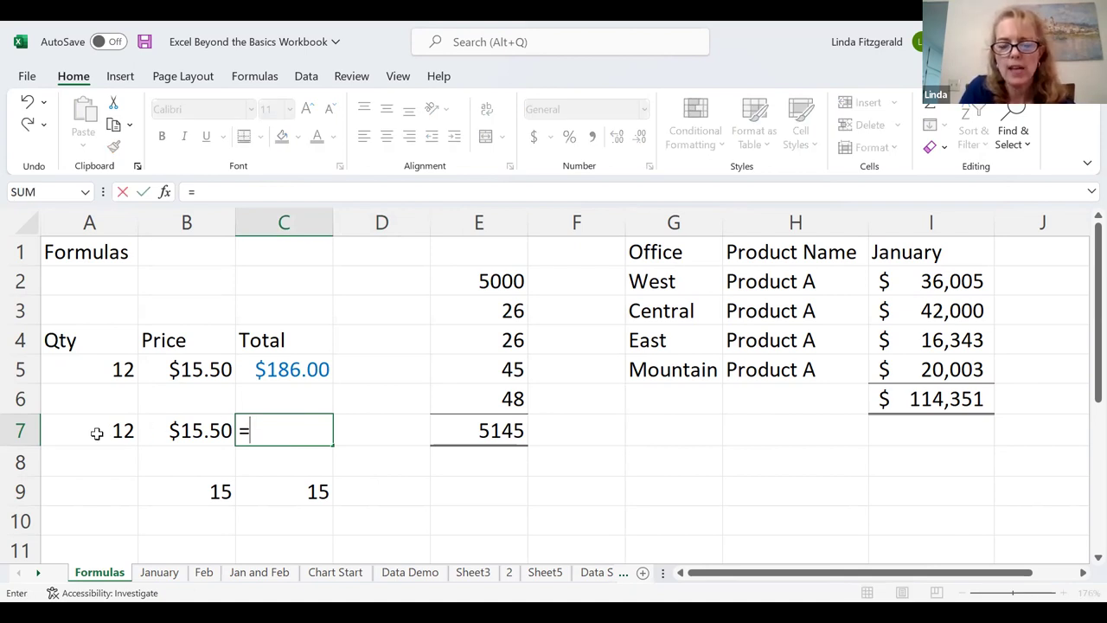
{"action": "left_click", "coordinate": [97, 432]}
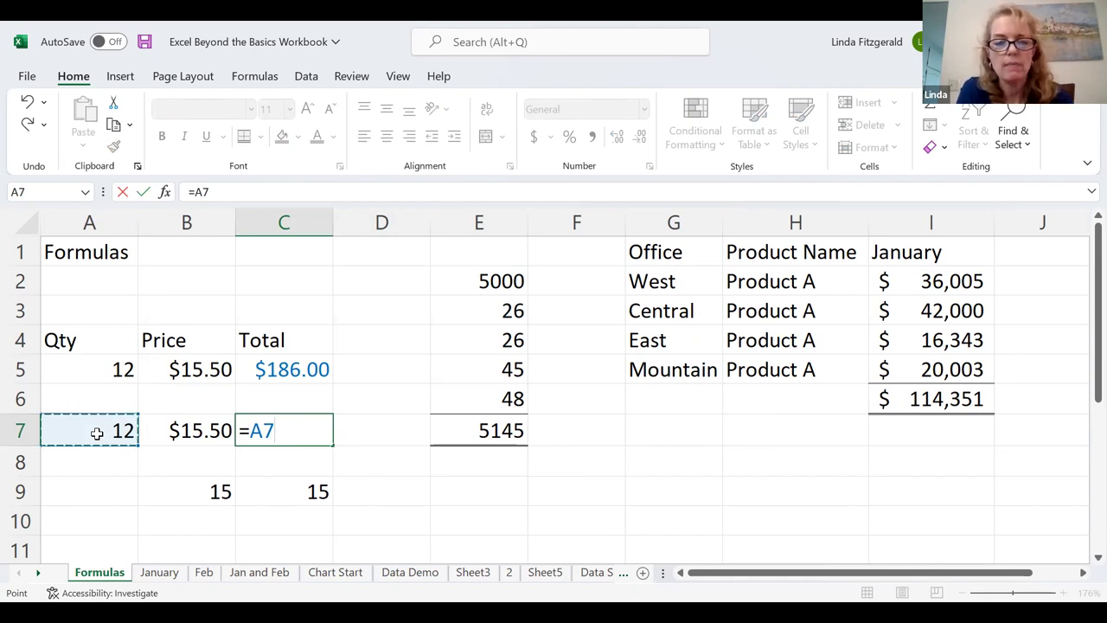
{"action": "type", "text": "*"}
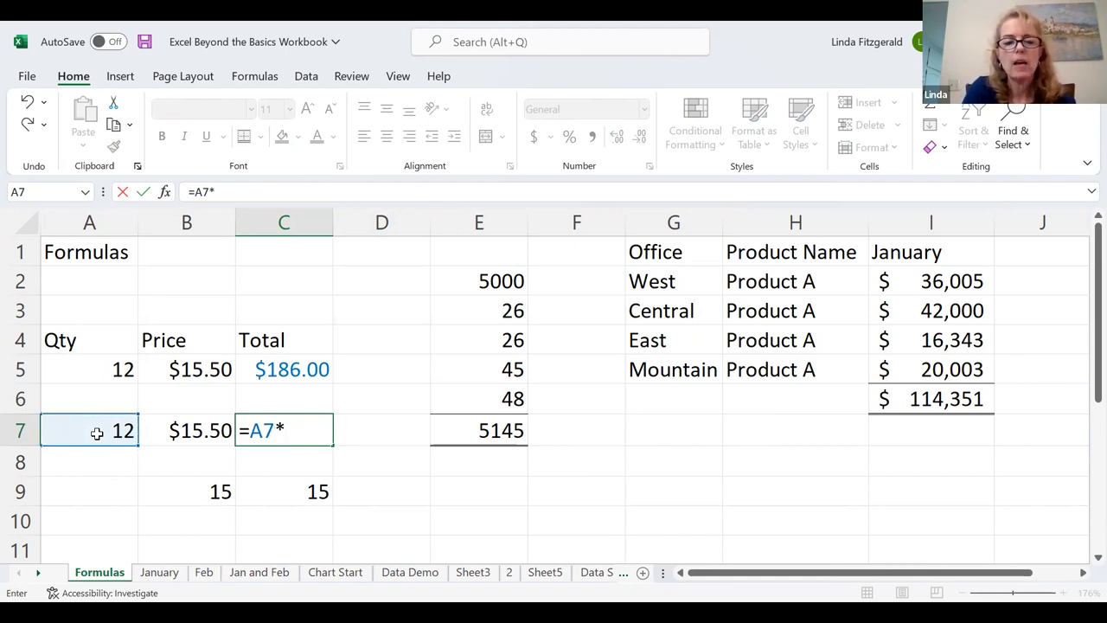
{"action": "left_click", "coordinate": [198, 423]}
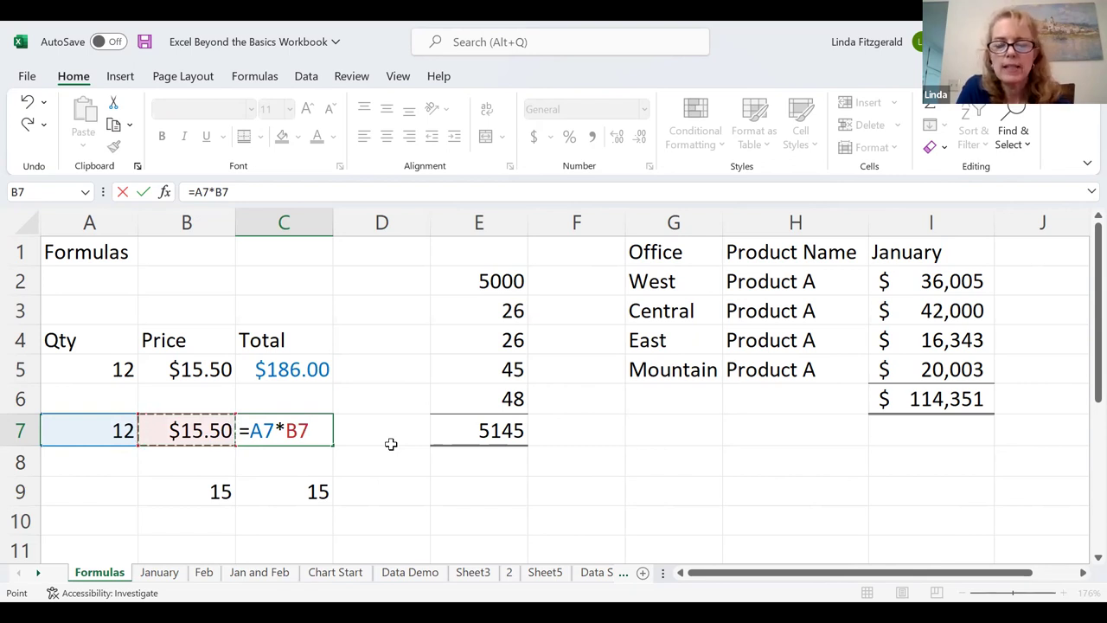
{"action": "key", "text": "Return"}
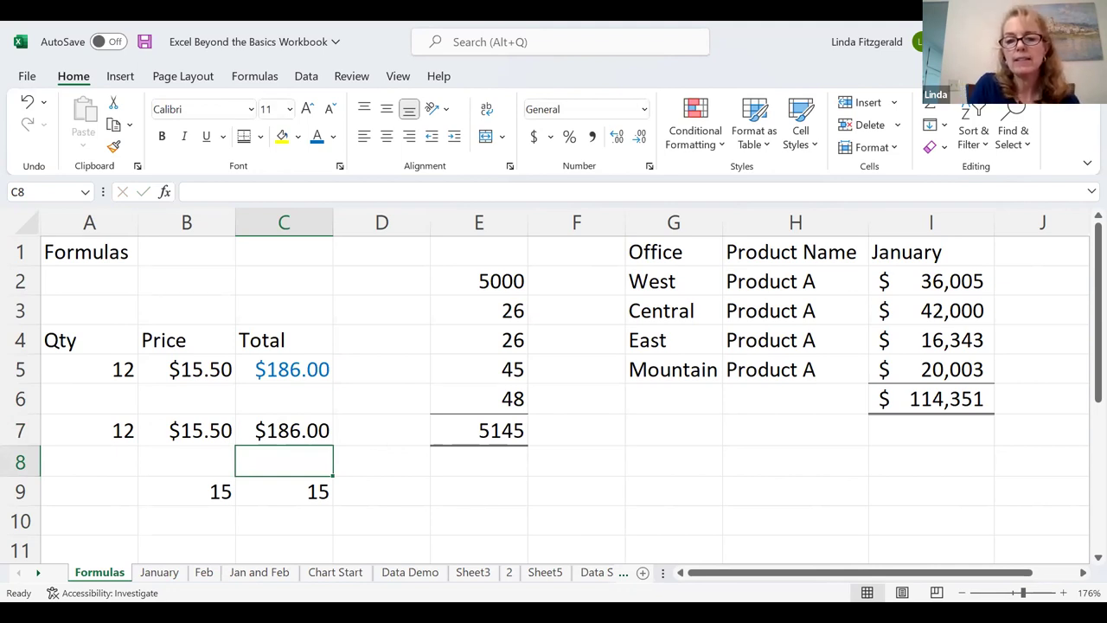
Overwrite the January total in I6 with the fixed value 220,000.
{"action": "left_click", "coordinate": [943, 404]}
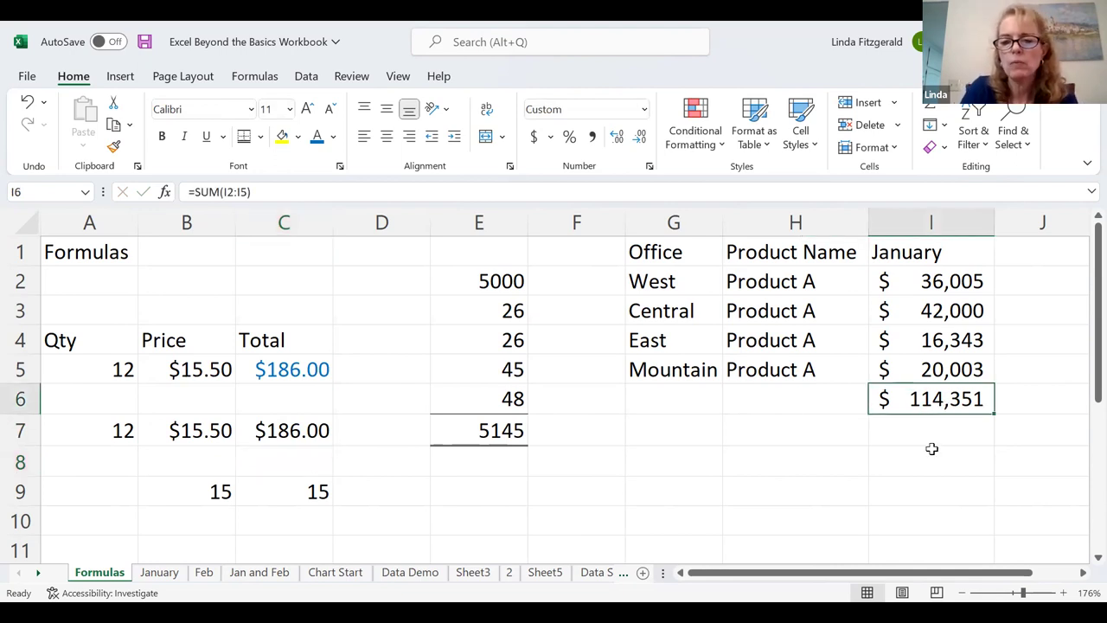
{"action": "type", "text": "22"}
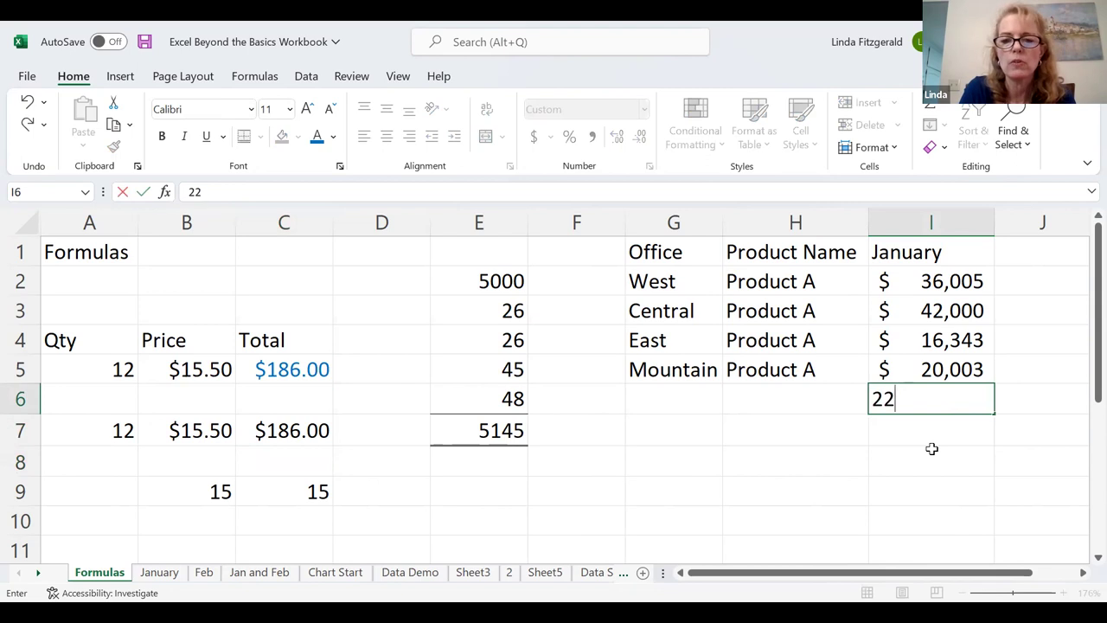
{"action": "type", "text": "0,0000"}
{"action": "key", "text": "Return"}
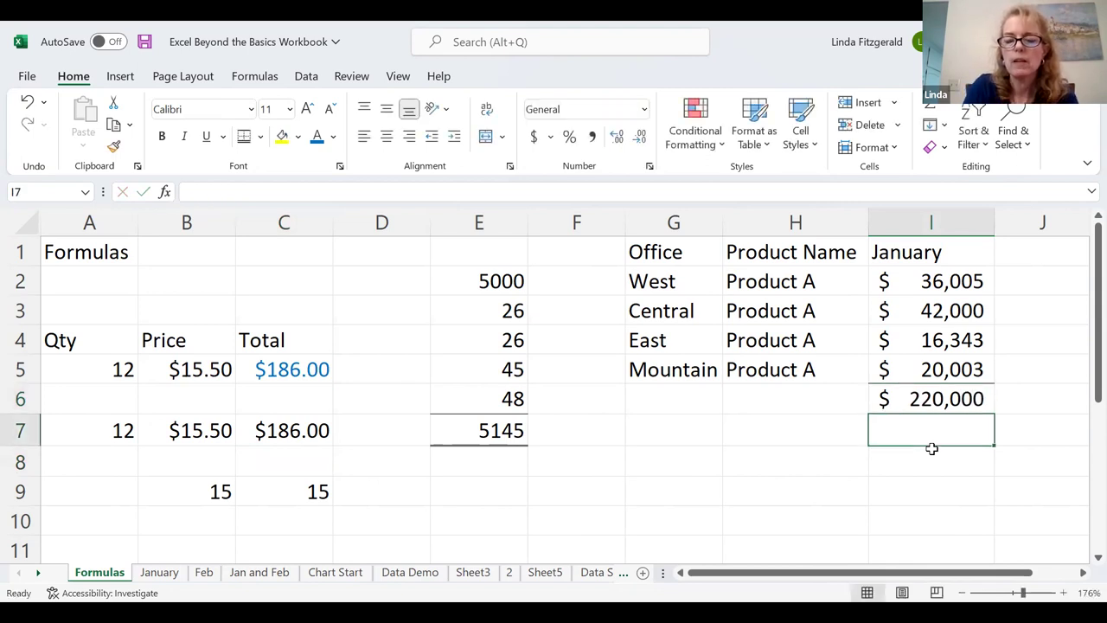
{"action": "left_click", "coordinate": [943, 486]}
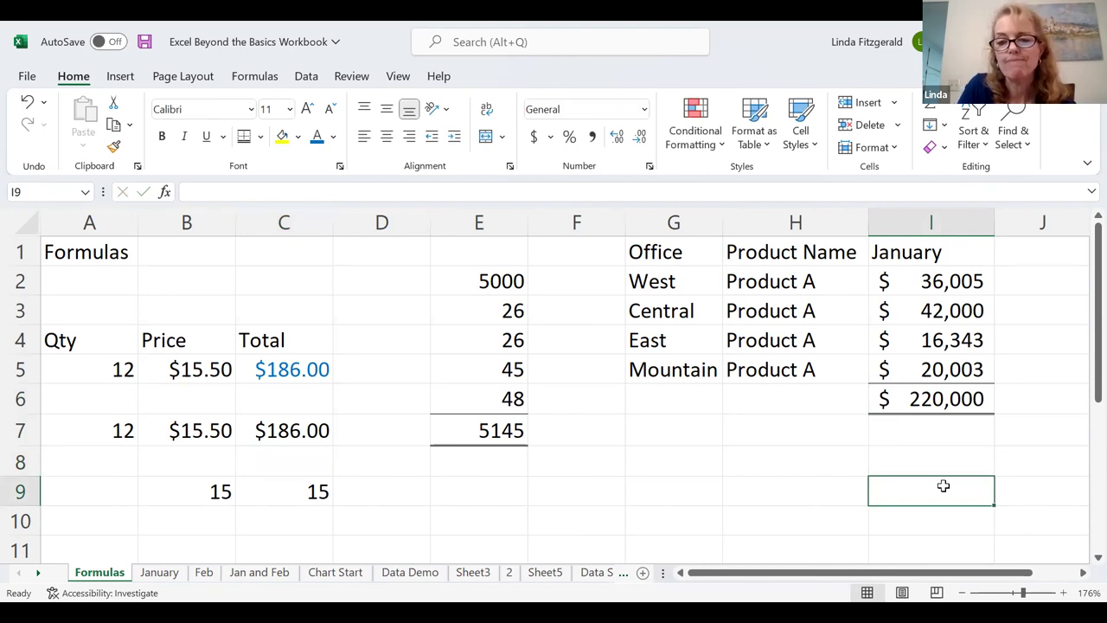
Restore I6 to the AutoSum formula =SUM(I2:I5).
{"action": "left_click", "coordinate": [938, 395]}
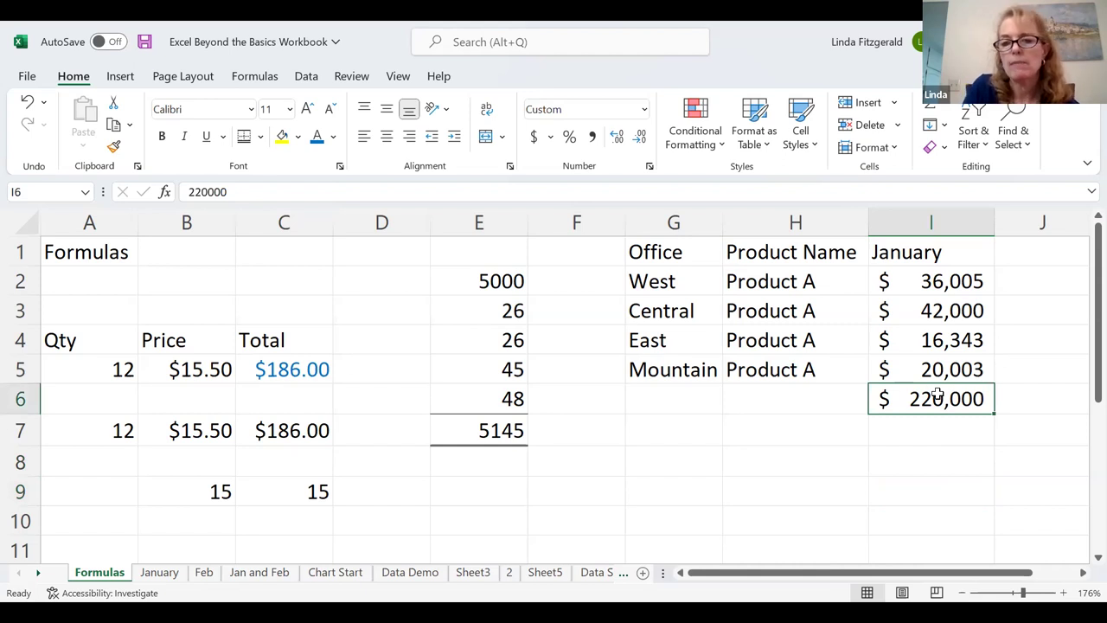
{"action": "left_click", "coordinate": [930, 107]}
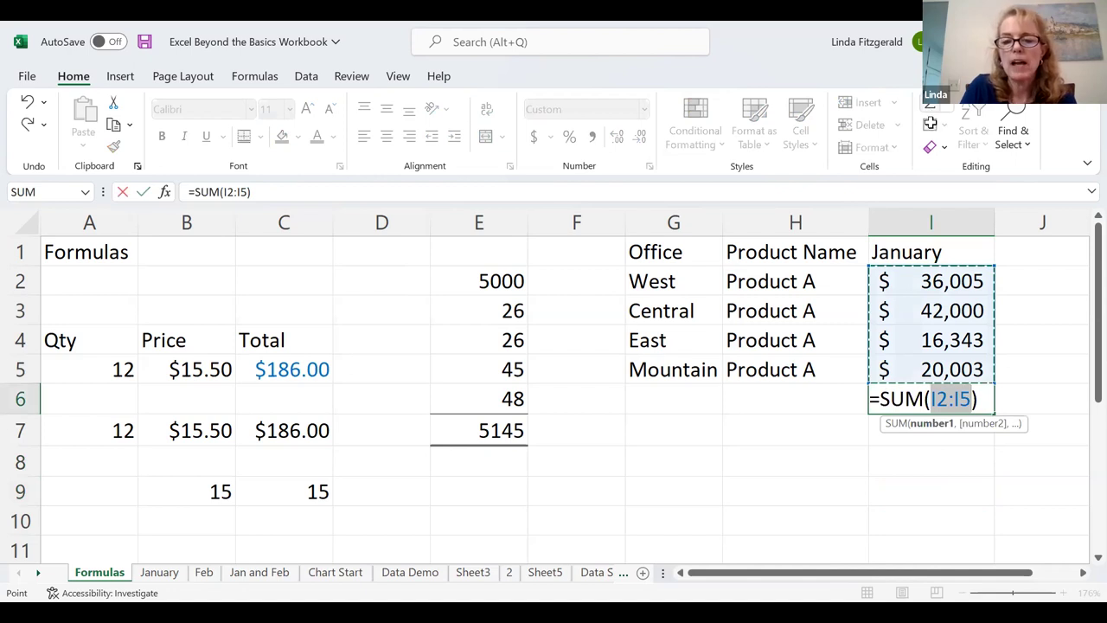
{"action": "key", "text": "Return"}
Type the fixed value 114,351 over the total in I6.
{"action": "left_click", "coordinate": [934, 400]}
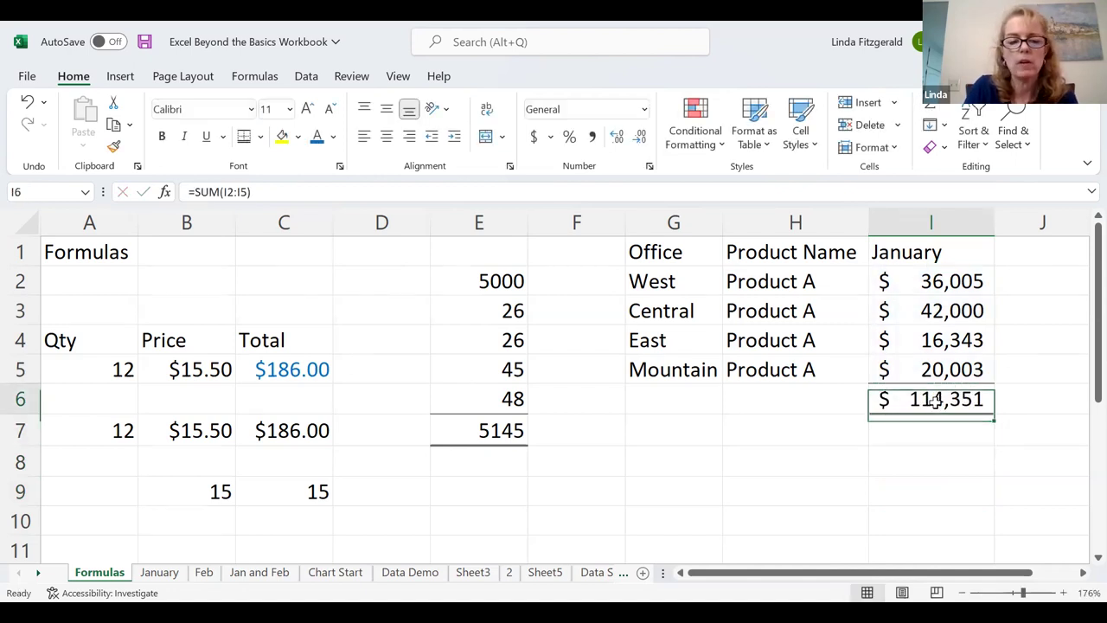
{"action": "type", "text": "114,351"}
{"action": "key", "text": "Return"}
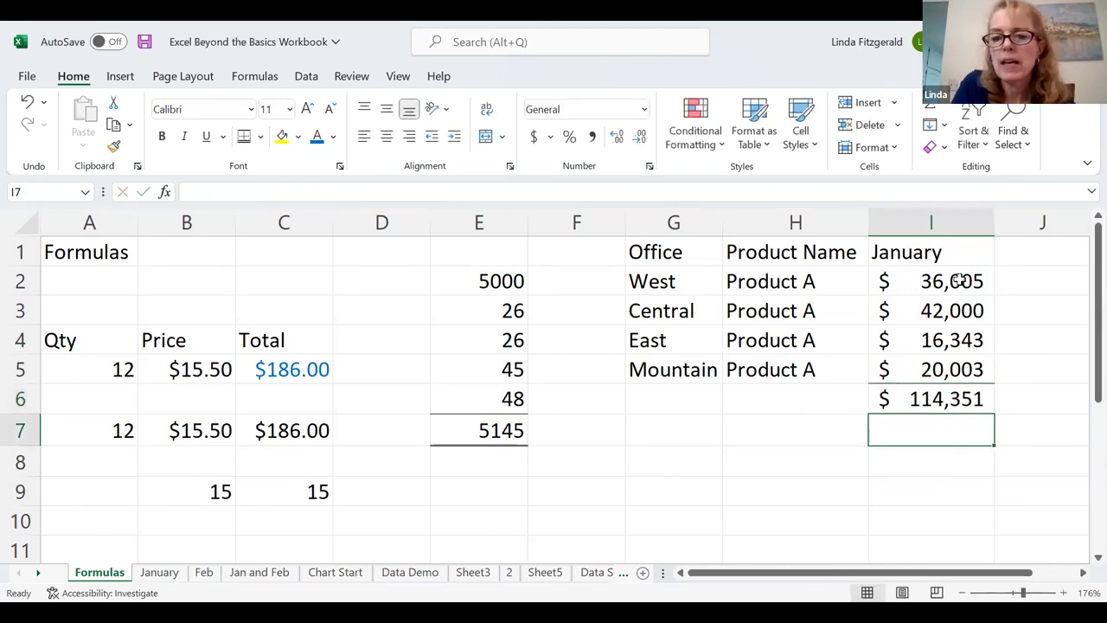
Enter 43,333 as Central's January sale in I3, leaving I6 at 114,351.
{"action": "left_click", "coordinate": [938, 398]}
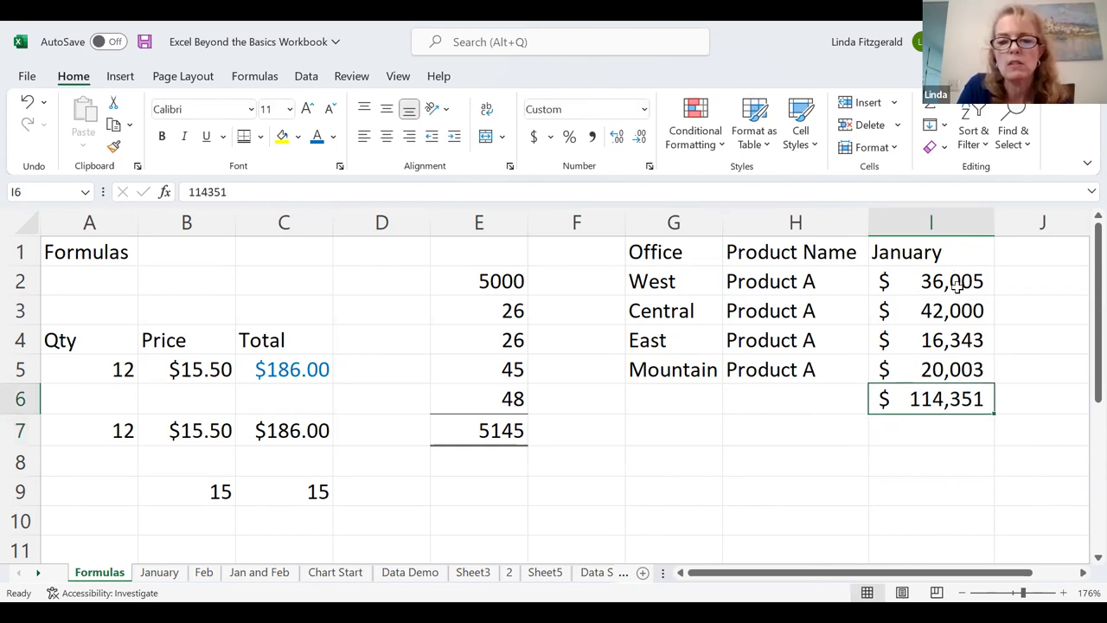
{"action": "left_click", "coordinate": [944, 310]}
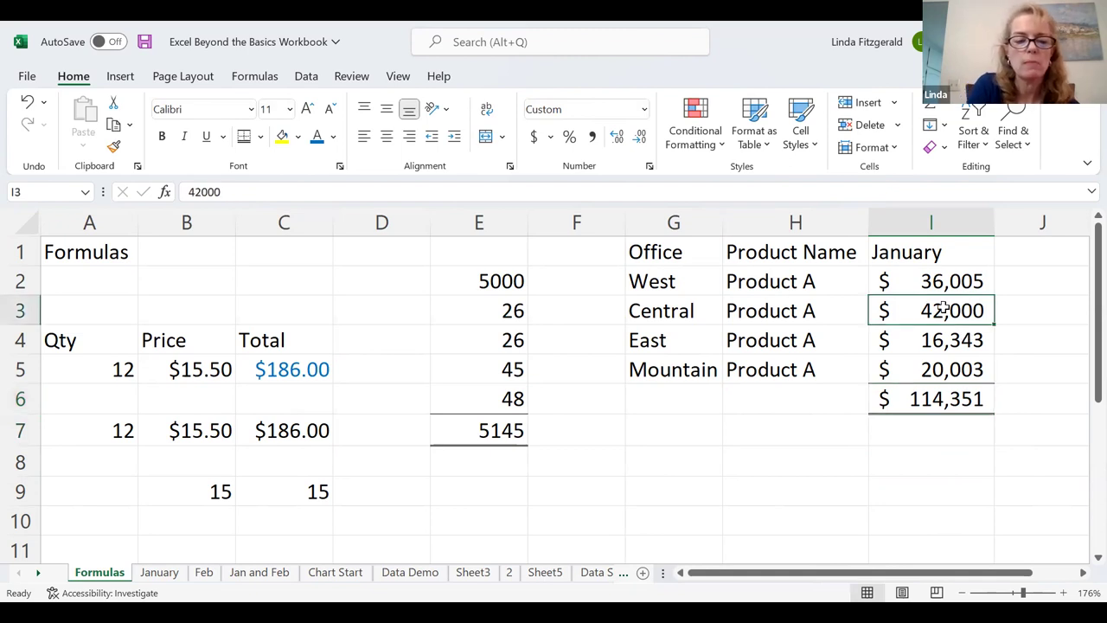
{"action": "type", "text": "43333"}
{"action": "key", "text": "Return"}
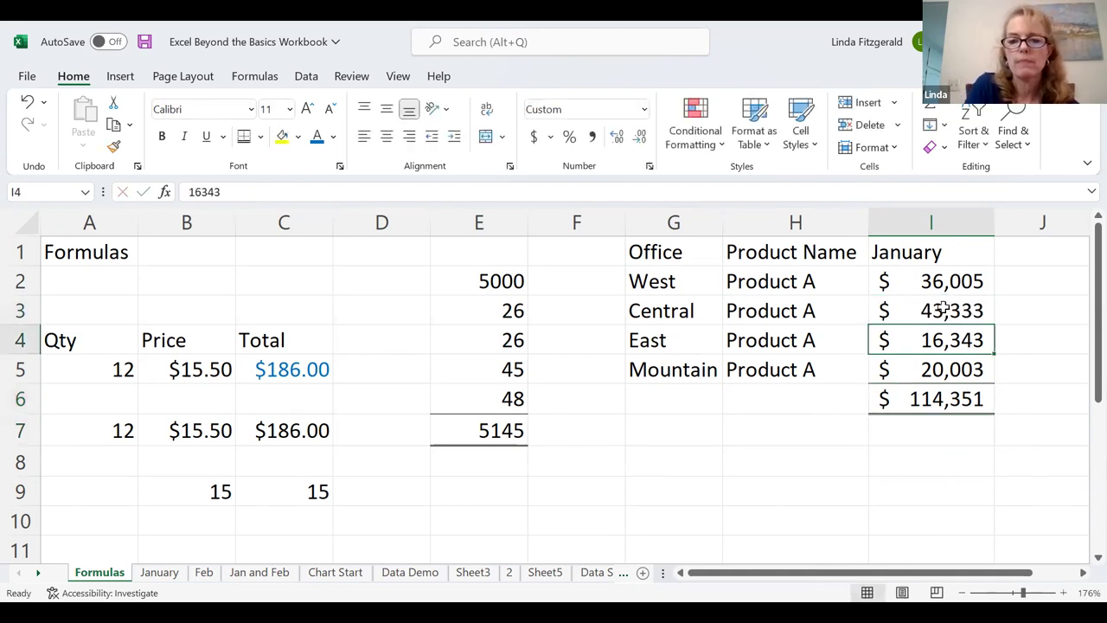
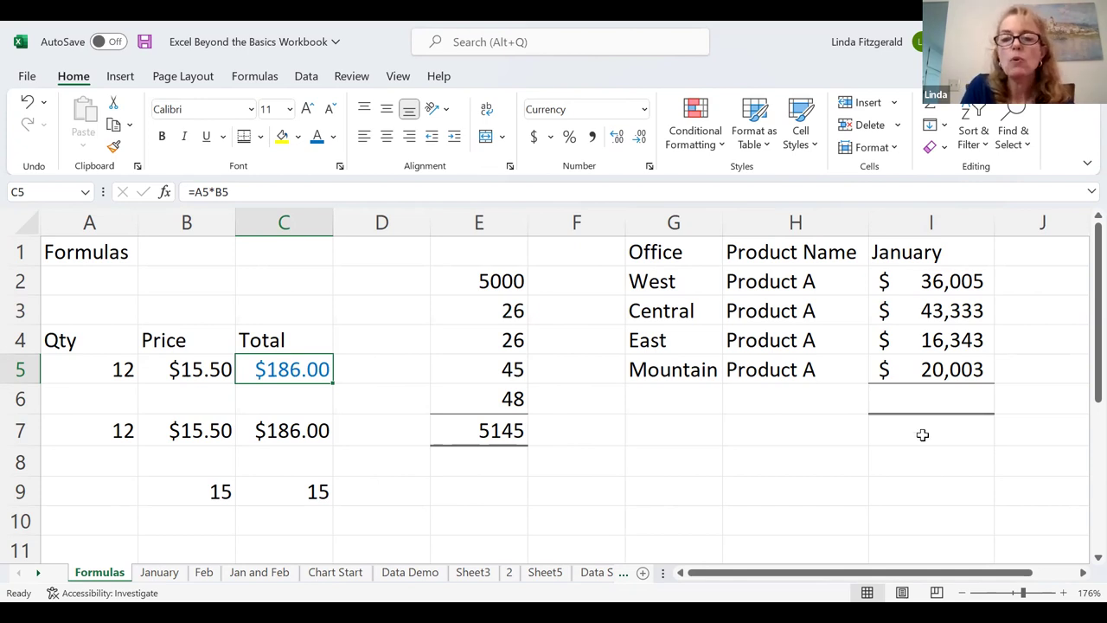
AutoSum the four January office amounts into I6, giving $115,684.
{"action": "left_click", "coordinate": [948, 403]}
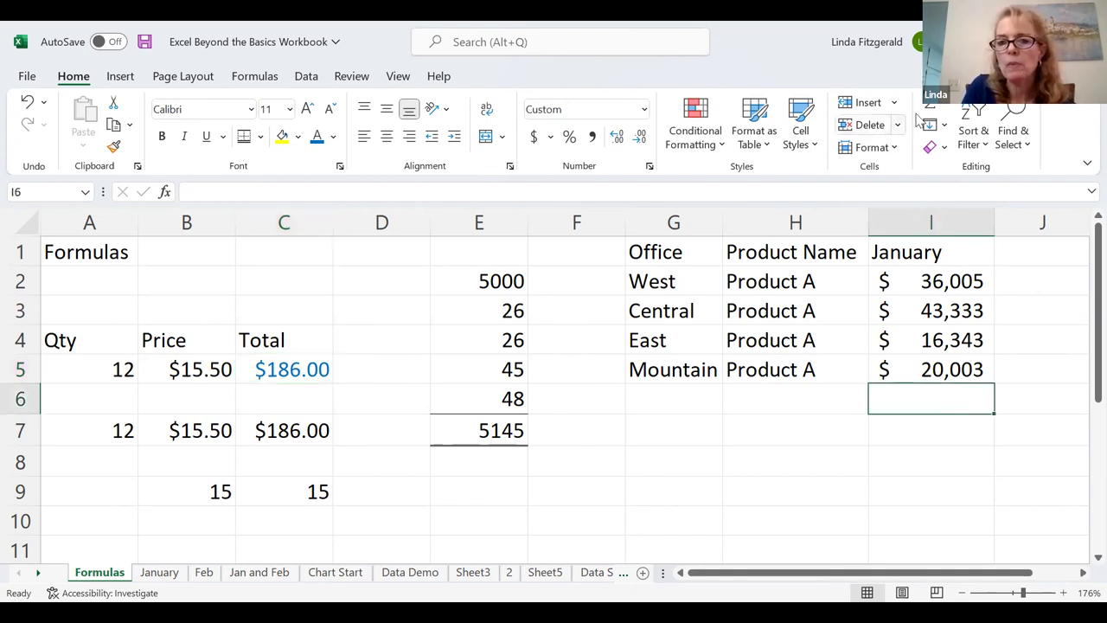
{"action": "left_click", "coordinate": [932, 103]}
{"action": "key", "text": "Return"}
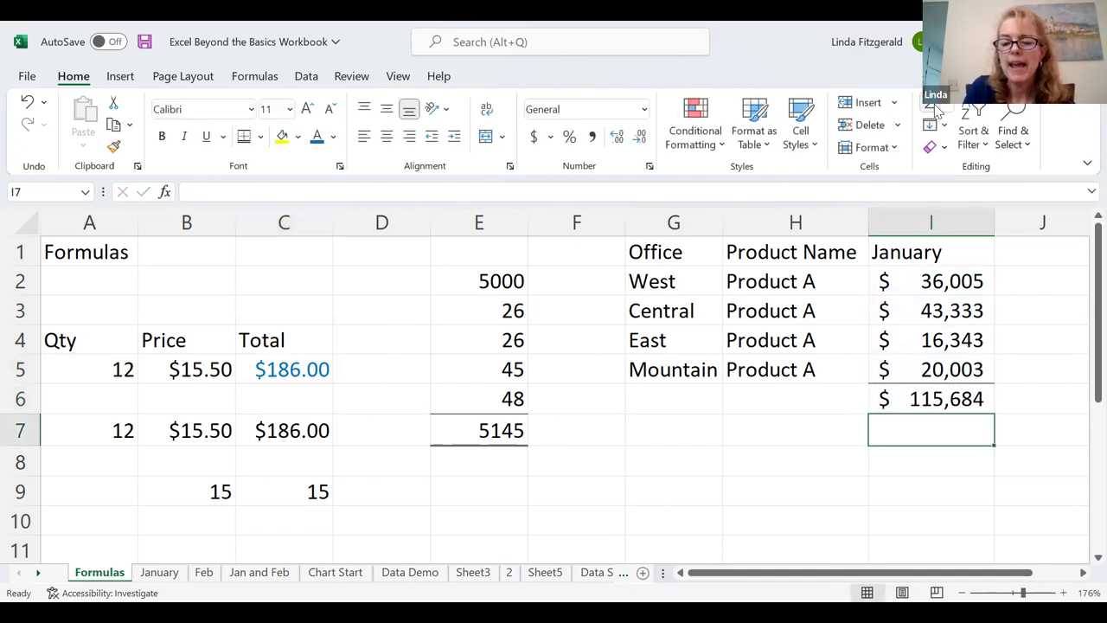
{"action": "key", "text": "Up"}
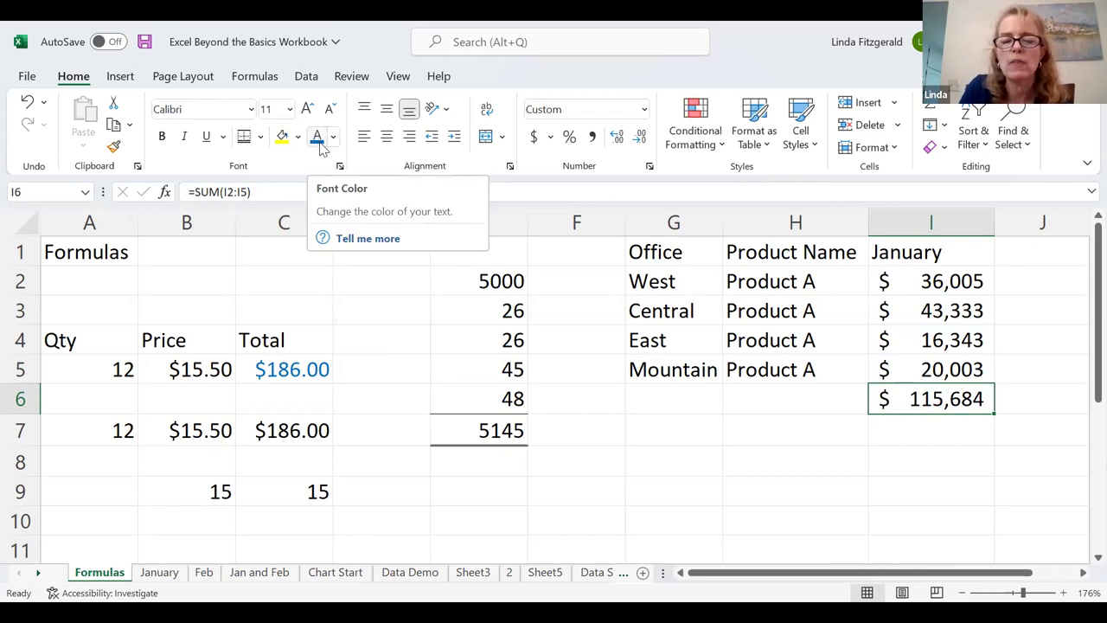
Colour the $115,684 January total's text blue, after briefly trying green.
{"action": "left_click", "coordinate": [316, 139]}
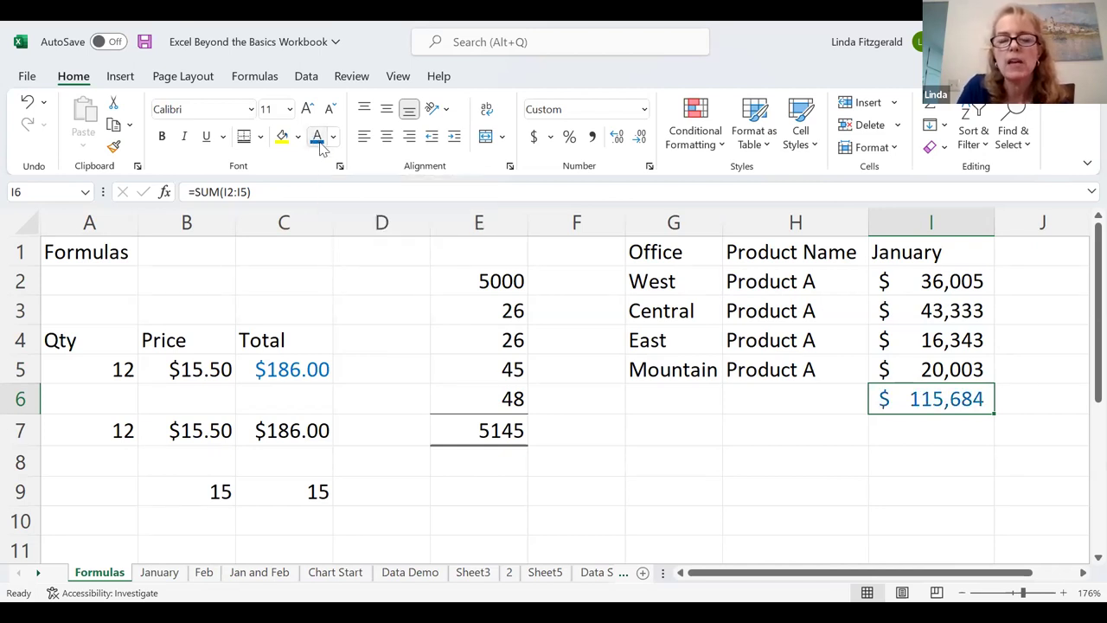
{"action": "left_click", "coordinate": [336, 141]}
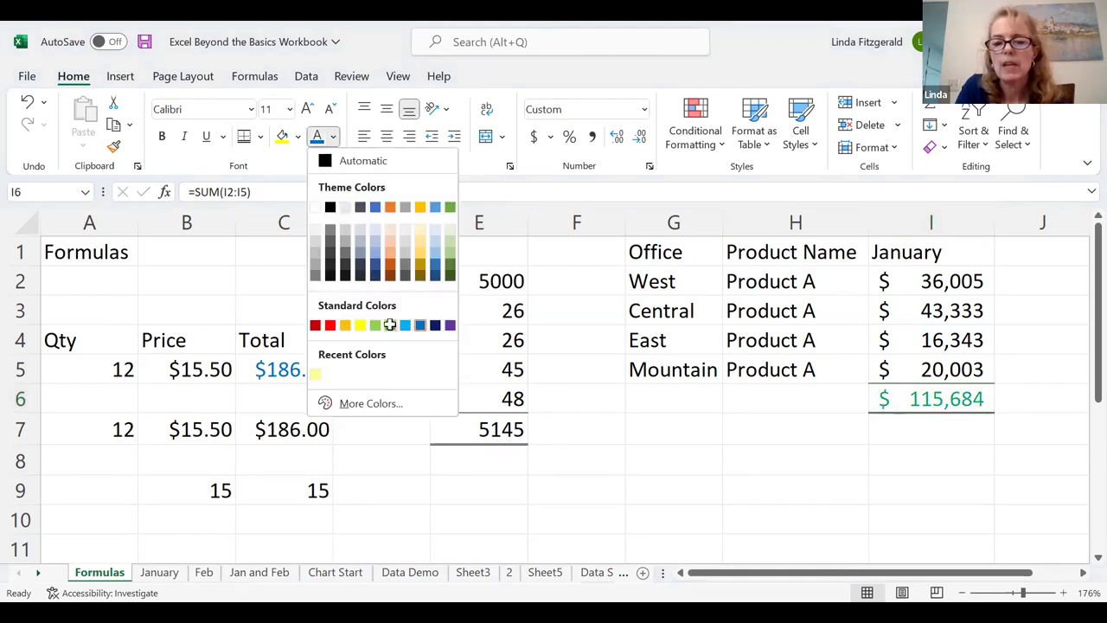
{"action": "left_click", "coordinate": [390, 324]}
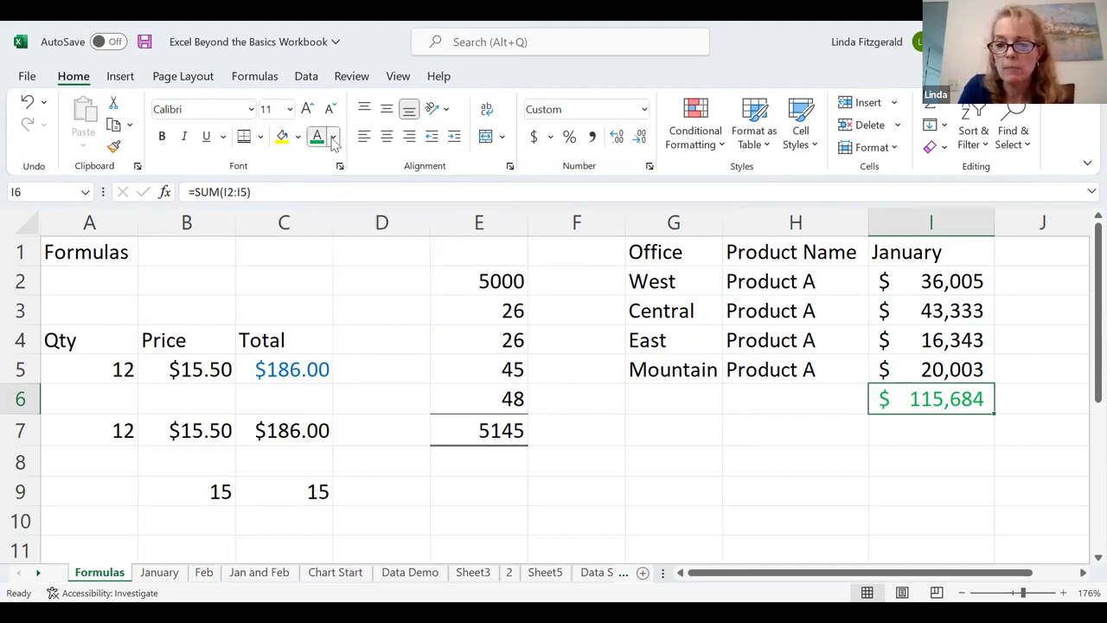
{"action": "left_click", "coordinate": [332, 138]}
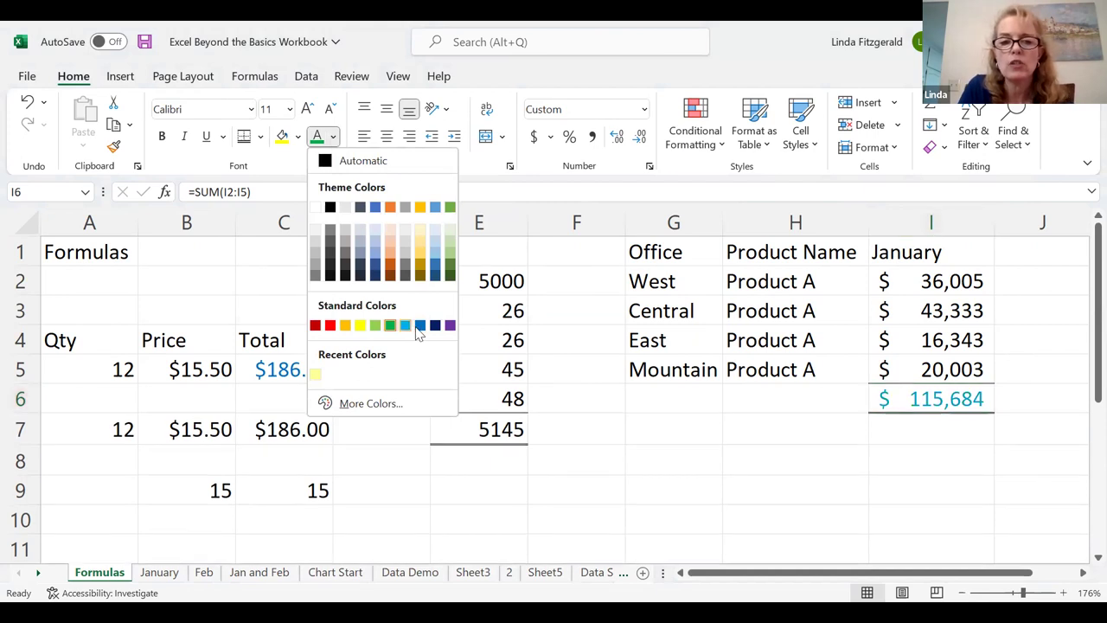
{"action": "key", "text": "Escape"}
{"action": "left_click", "coordinate": [748, 456]}
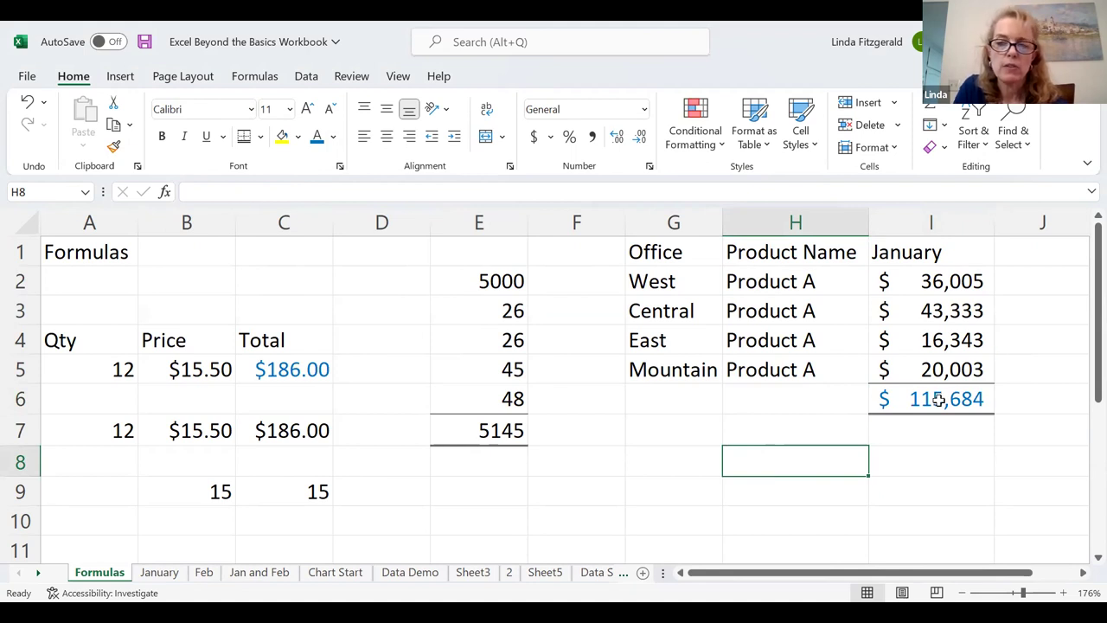
AutoFill the January heading in I1 across to K1, adding February and March.
{"action": "left_click", "coordinate": [933, 459]}
{"action": "right_click", "coordinate": [936, 463]}
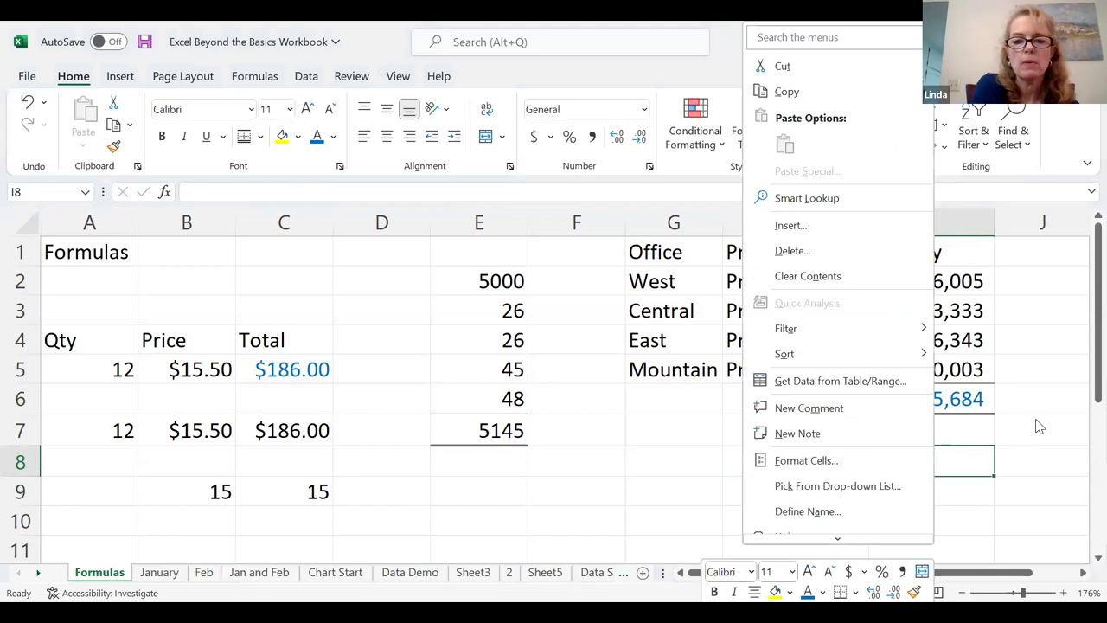
{"action": "key", "text": "Escape"}
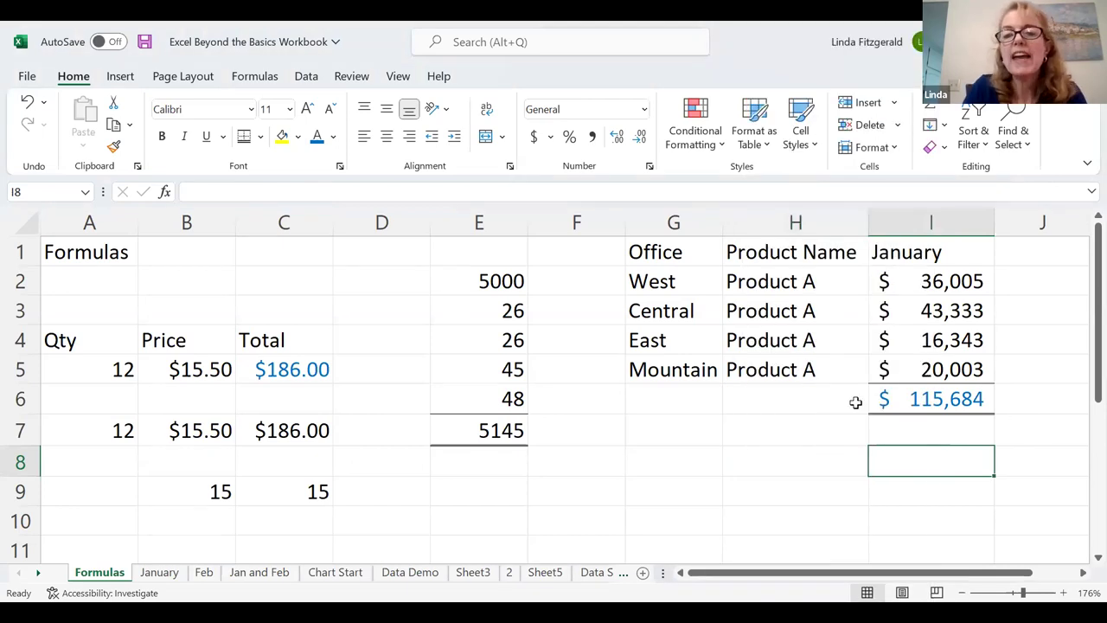
{"action": "left_click", "coordinate": [1081, 573]}
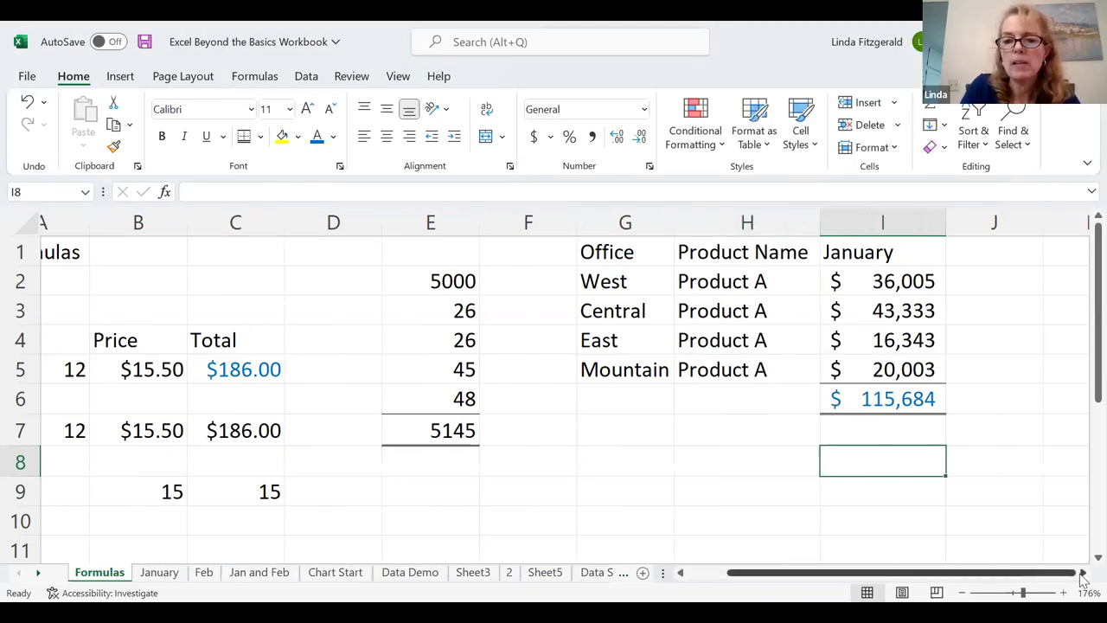
{"action": "left_click", "coordinate": [1081, 575]}
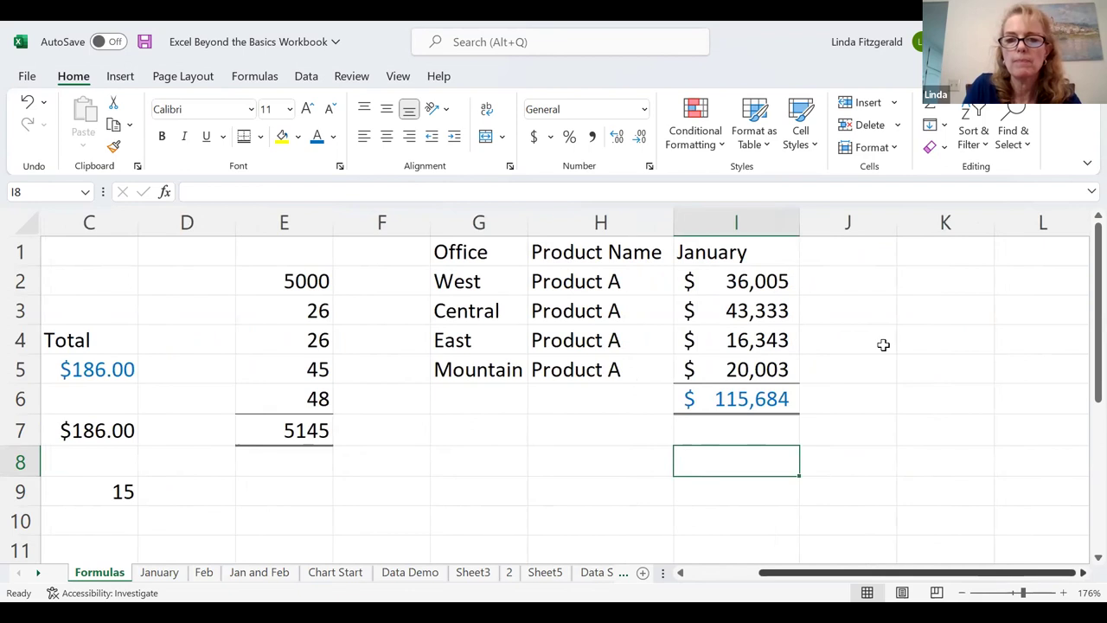
{"action": "left_click", "coordinate": [747, 253]}
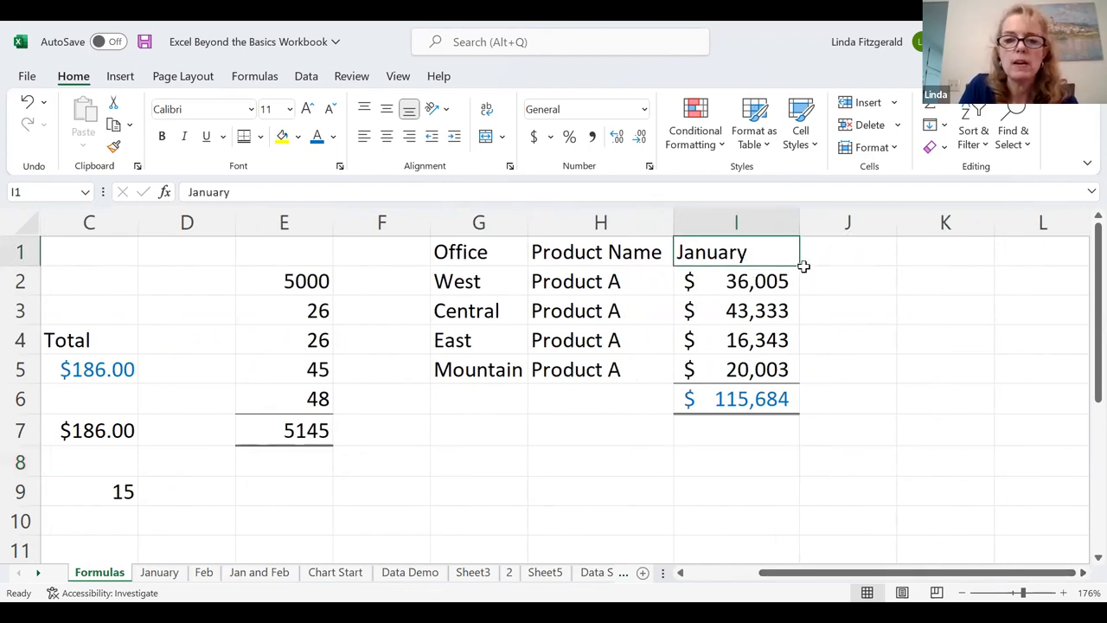
{"action": "left_click_drag", "start_coordinate": [801, 266], "coordinate": [907, 249]}
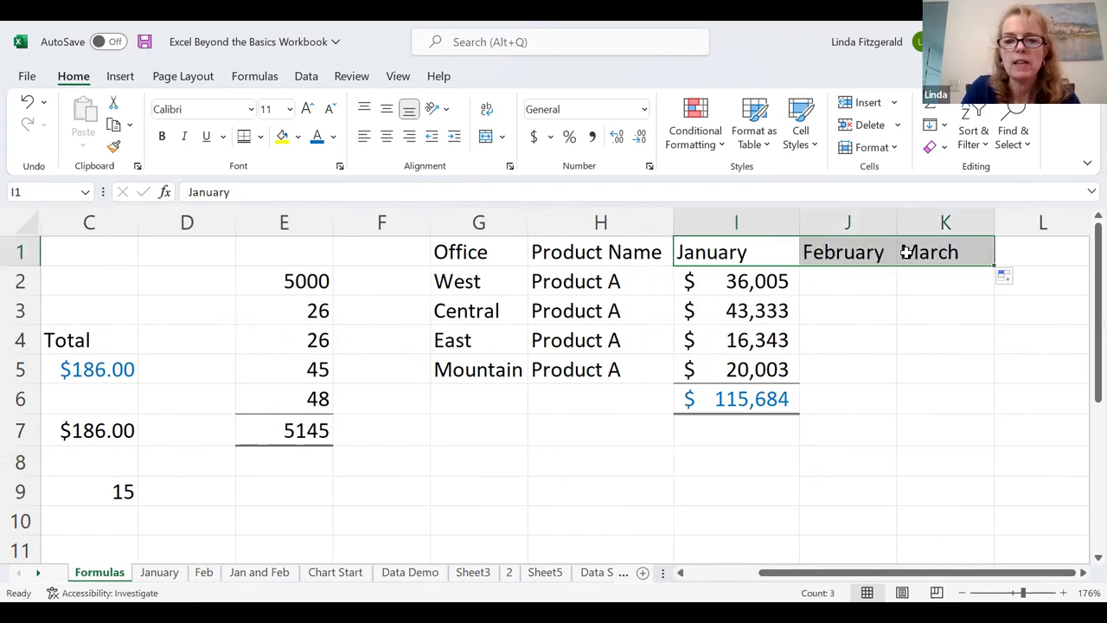
{"action": "left_click", "coordinate": [869, 288]}
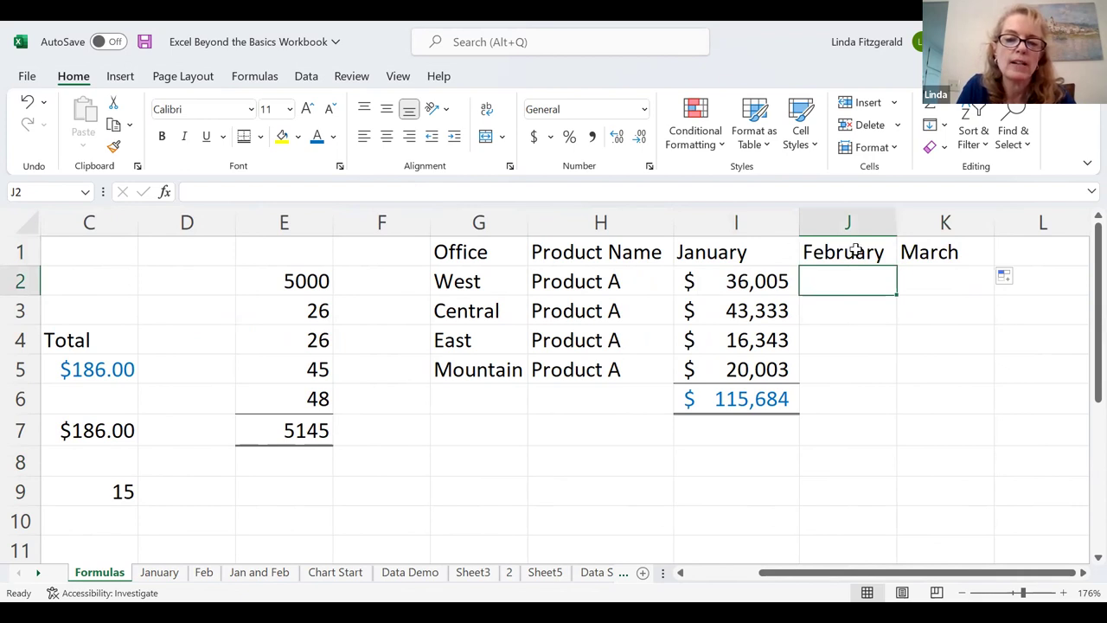
{"action": "left_click", "coordinate": [920, 252]}
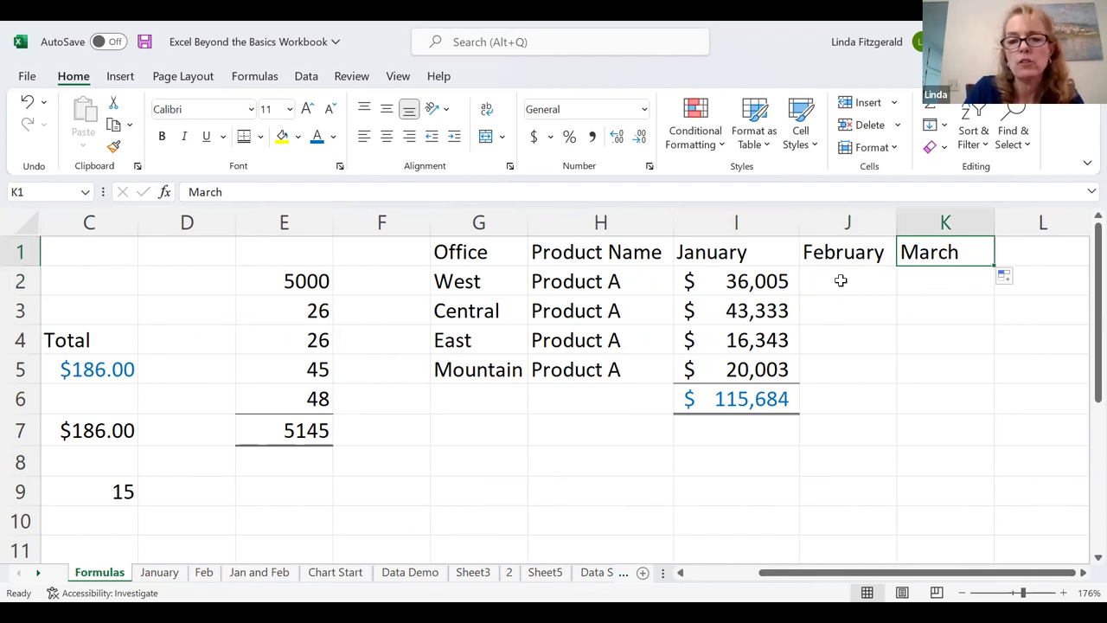
Shade the February cells J2:J5 yellow.
{"action": "left_click_drag", "start_coordinate": [841, 281], "coordinate": [837, 361]}
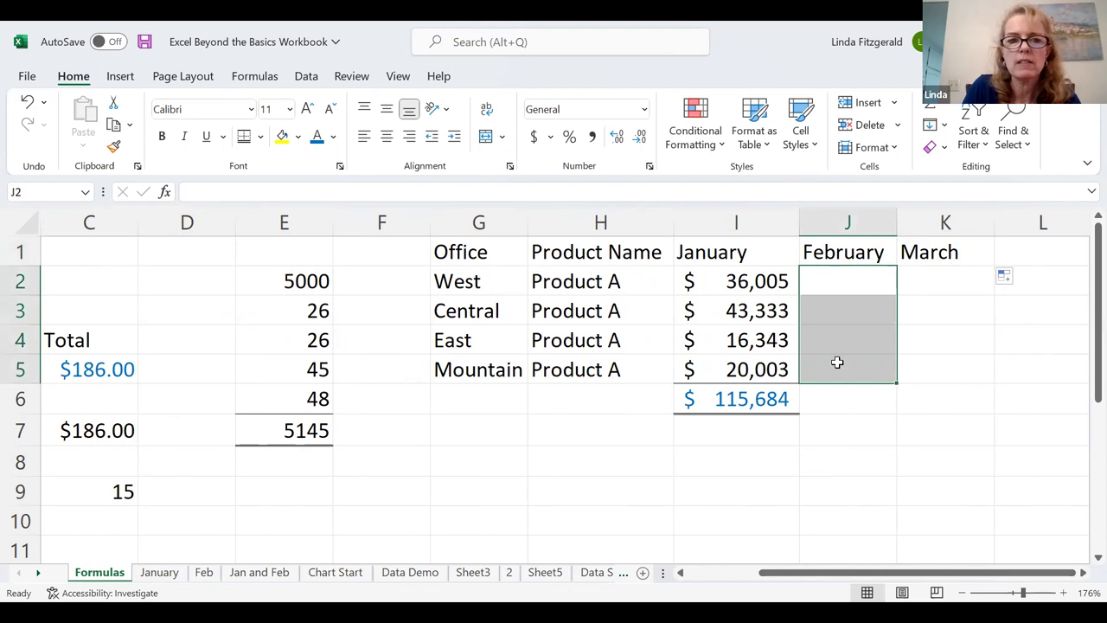
{"action": "left_click", "coordinate": [298, 139]}
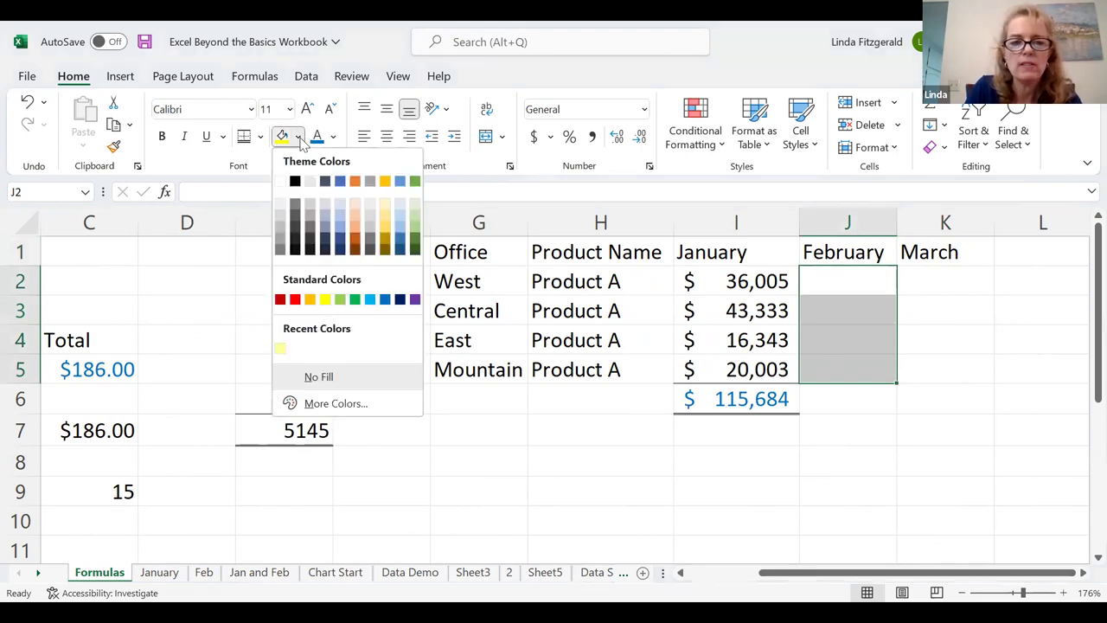
{"action": "left_click", "coordinate": [279, 346]}
{"action": "left_click", "coordinate": [887, 521]}
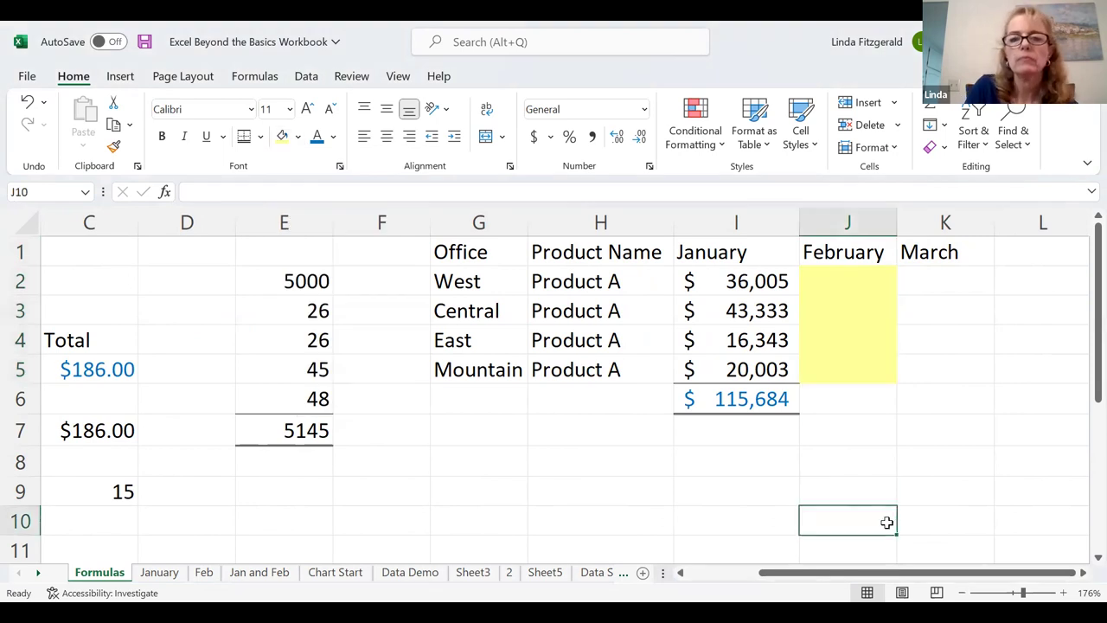
Apply All Borders to the January-to-March block I2:K5.
{"action": "left_click_drag", "start_coordinate": [762, 294], "coordinate": [919, 358]}
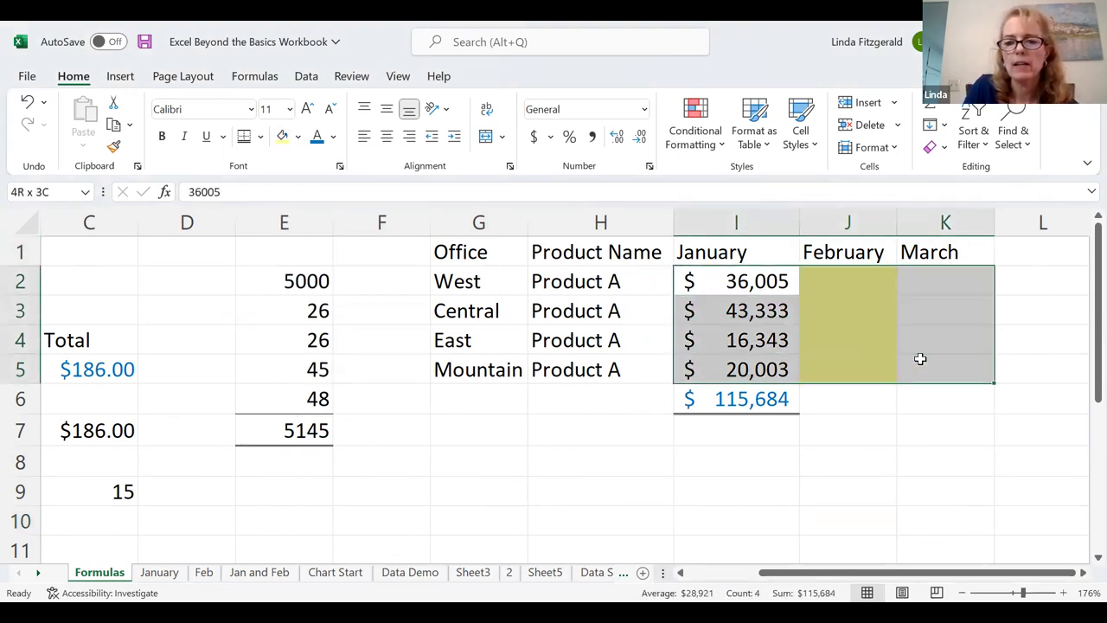
{"action": "left_click", "coordinate": [260, 136]}
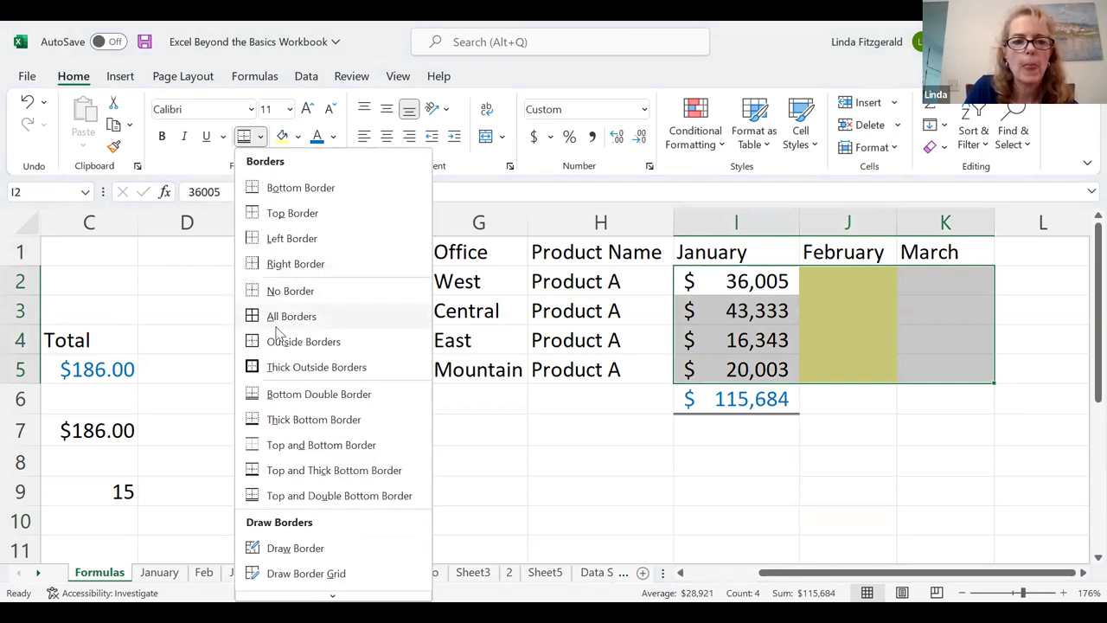
{"action": "left_click", "coordinate": [279, 327]}
{"action": "left_click", "coordinate": [704, 461]}
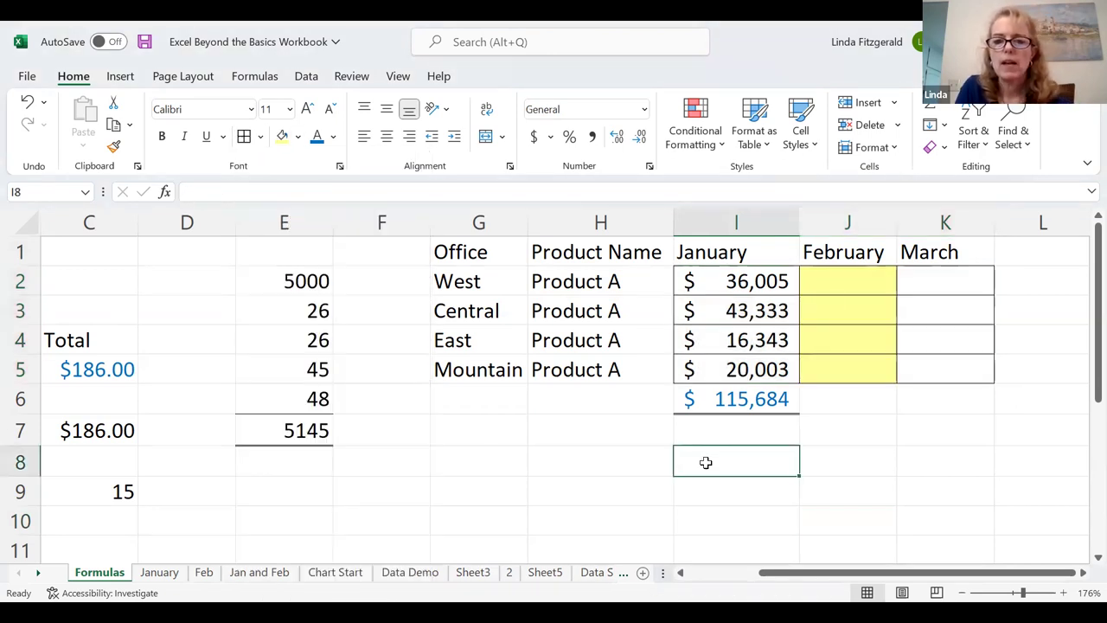
{"action": "left_click", "coordinate": [776, 281]}
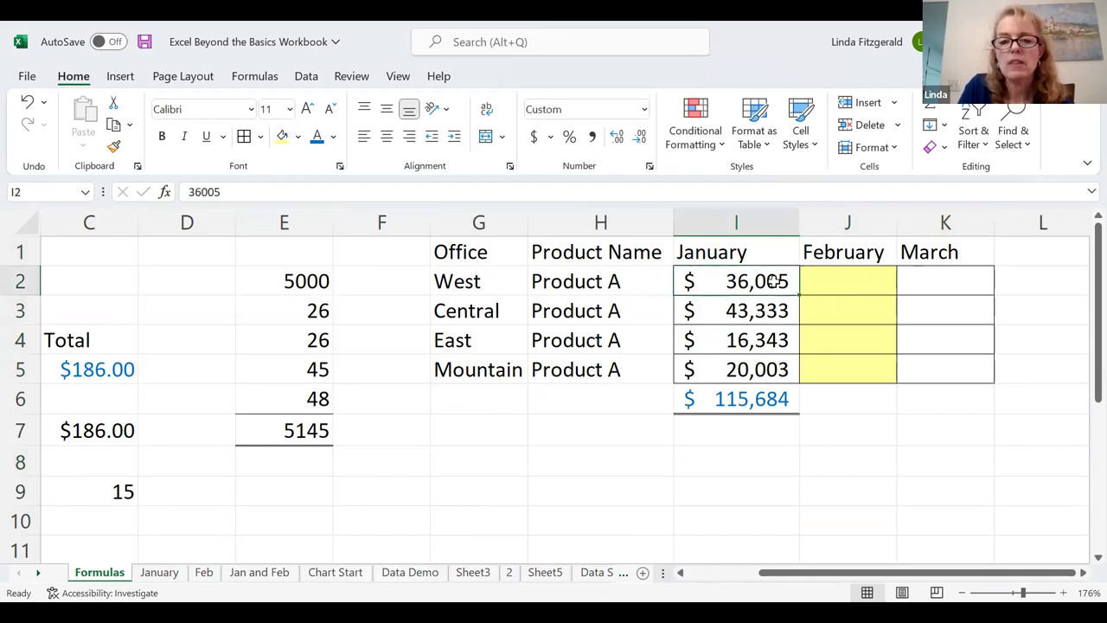
{"action": "left_click", "coordinate": [848, 286]}
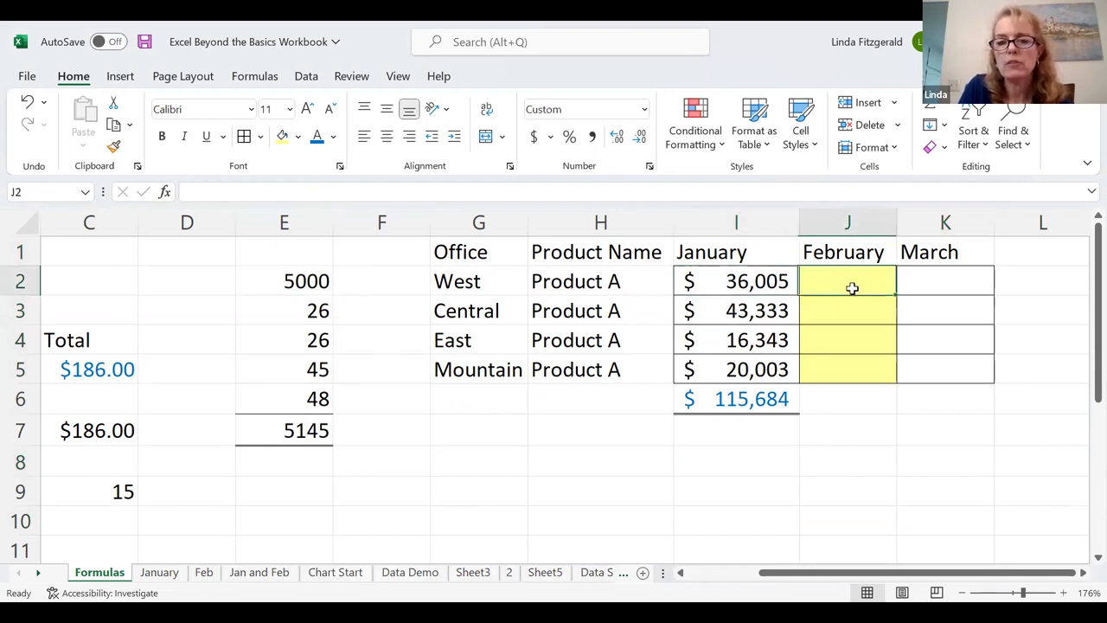
{"action": "left_click", "coordinate": [860, 398]}
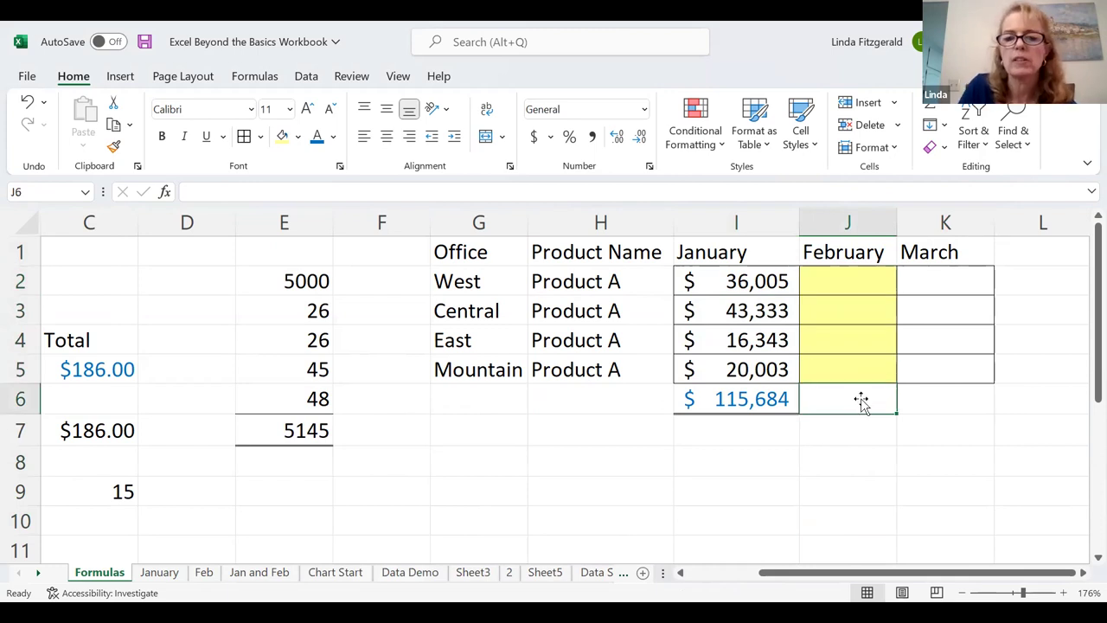
{"action": "left_click", "coordinate": [754, 410]}
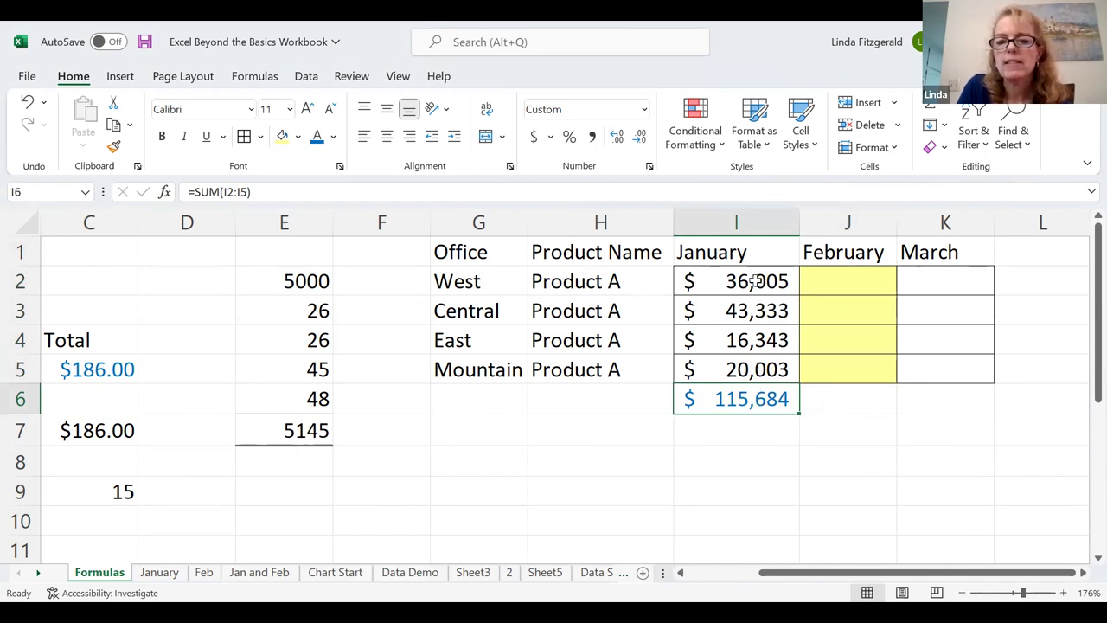
Enter the February amounts 3433, 3422, 355 and 67 into J2:J5.
{"action": "left_click", "coordinate": [872, 273]}
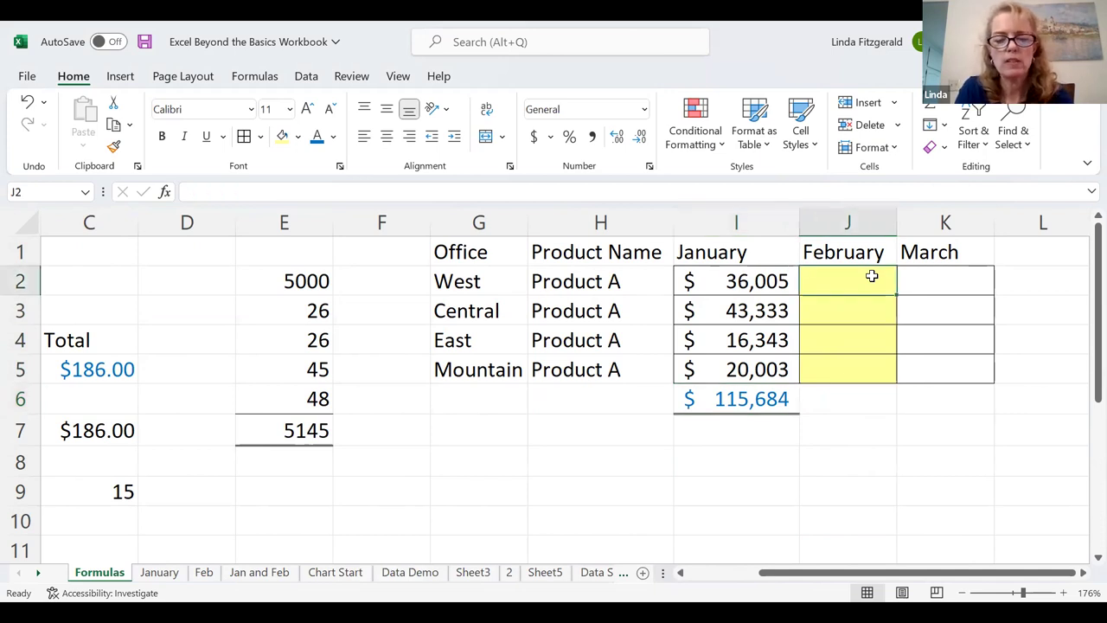
{"action": "type", "text": "3433"}
{"action": "key", "text": "Return"}
{"action": "type", "text": "3422"}
{"action": "key", "text": "Return"}
{"action": "type", "text": "355"}
{"action": "key", "text": "Return"}
{"action": "type", "text": "6"}
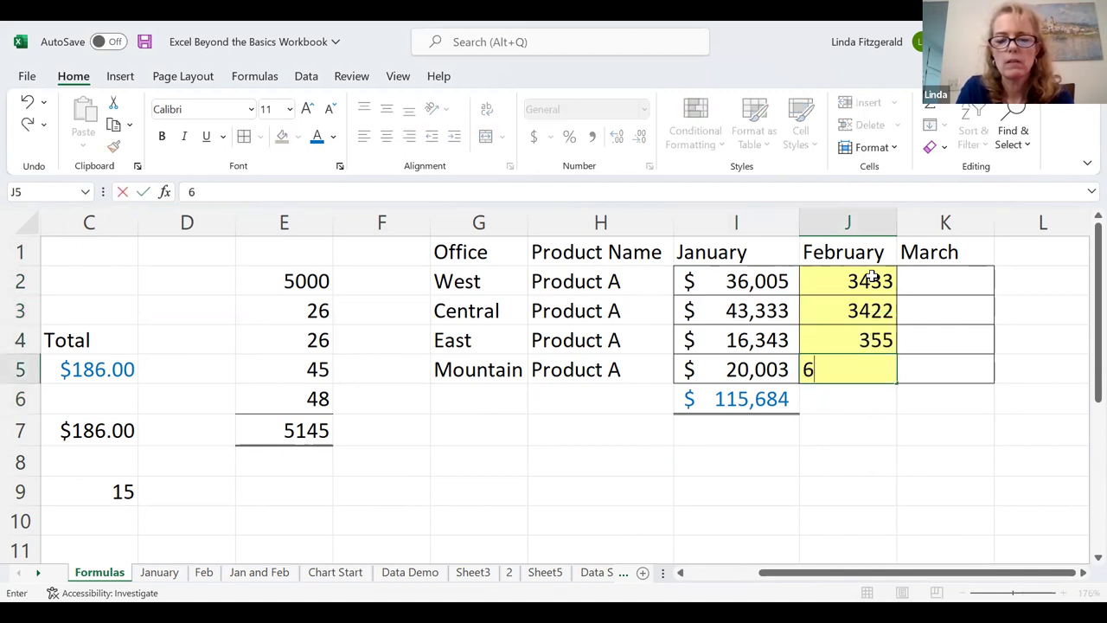
{"action": "type", "text": "7"}
{"action": "key", "text": "Return"}
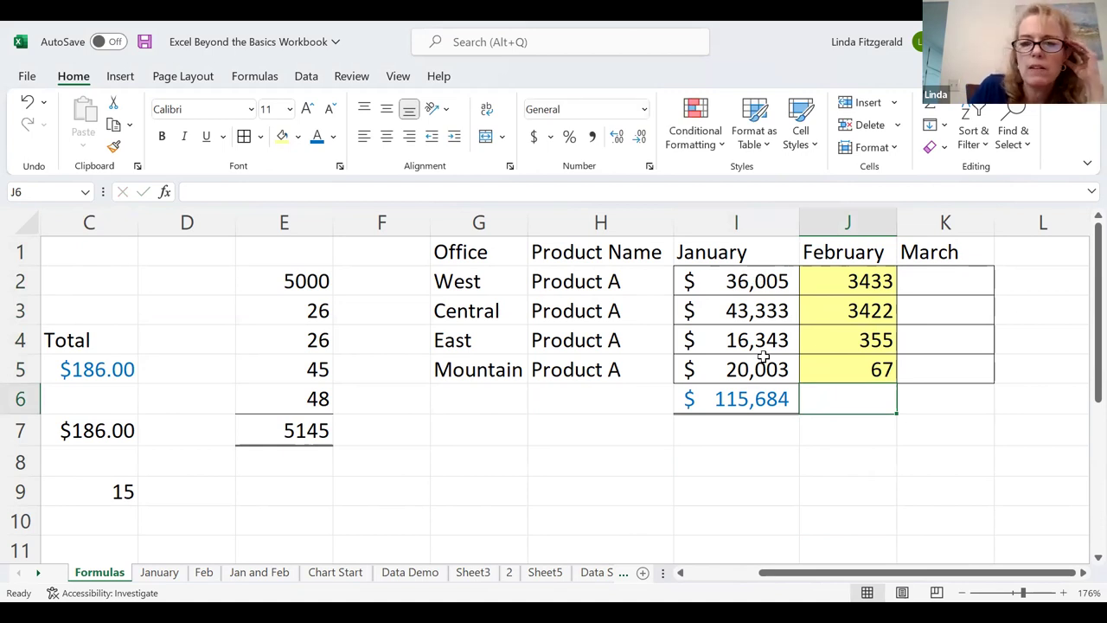
Format J2:J5 as accounting dollars with no decimal places.
{"action": "left_click_drag", "start_coordinate": [842, 281], "coordinate": [836, 357]}
{"action": "left_click", "coordinate": [534, 137]}
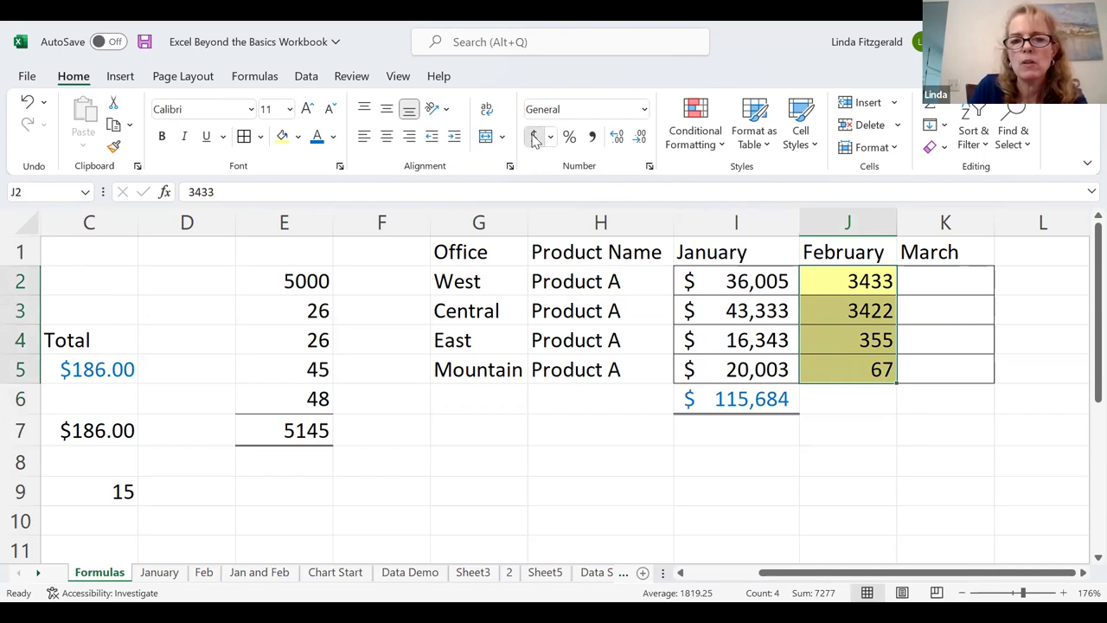
{"action": "left_click", "coordinate": [641, 141]}
{"action": "left_click", "coordinate": [641, 141]}
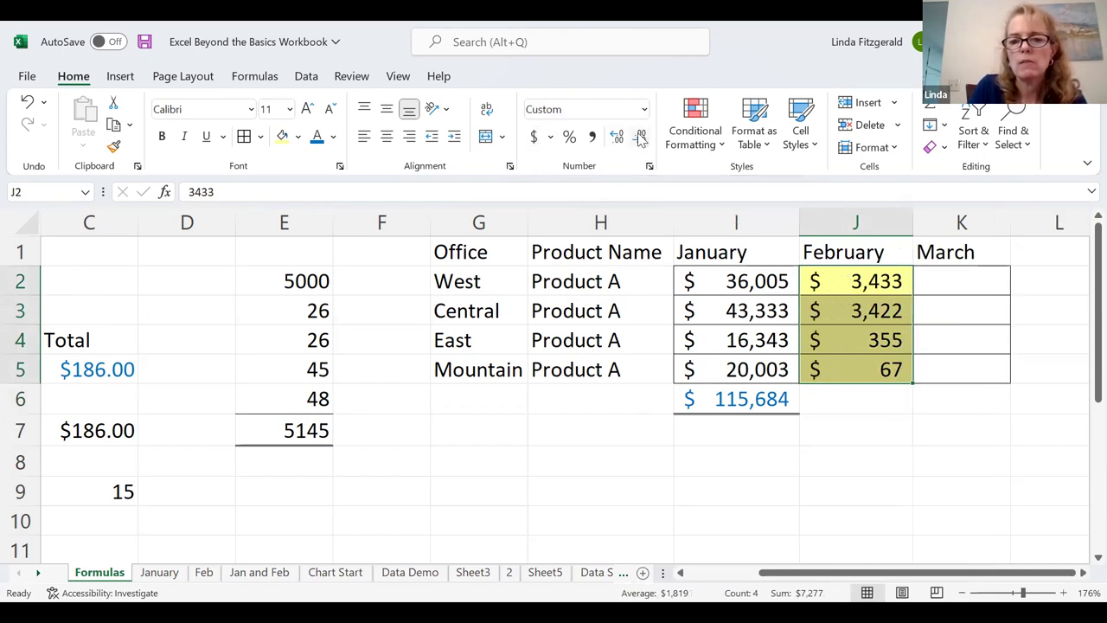
{"action": "left_click", "coordinate": [838, 404]}
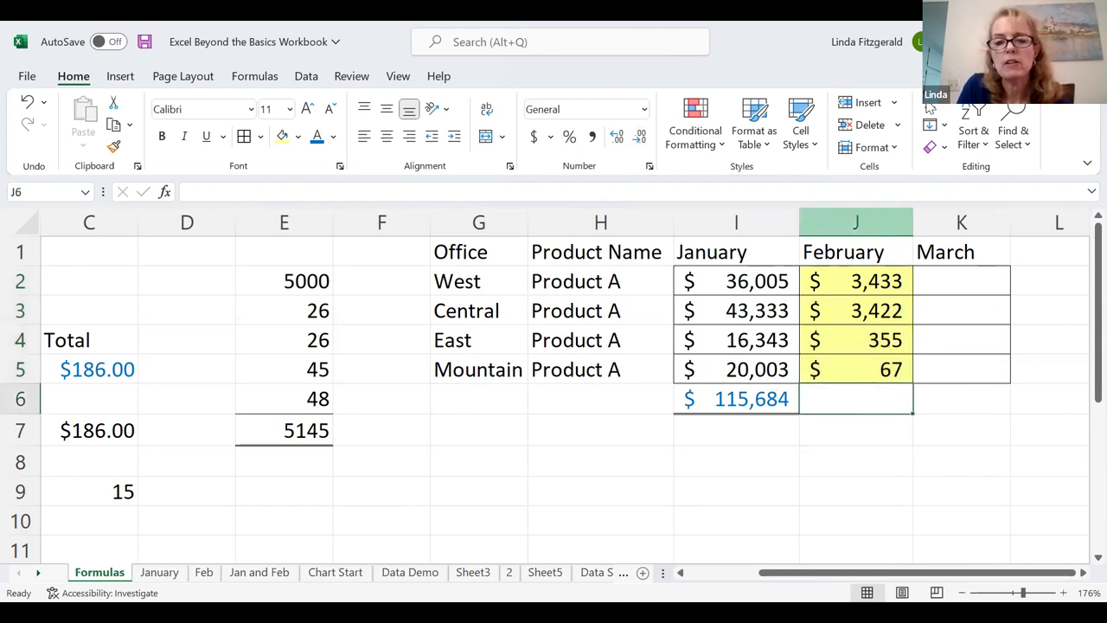
{"action": "left_click", "coordinate": [756, 403]}
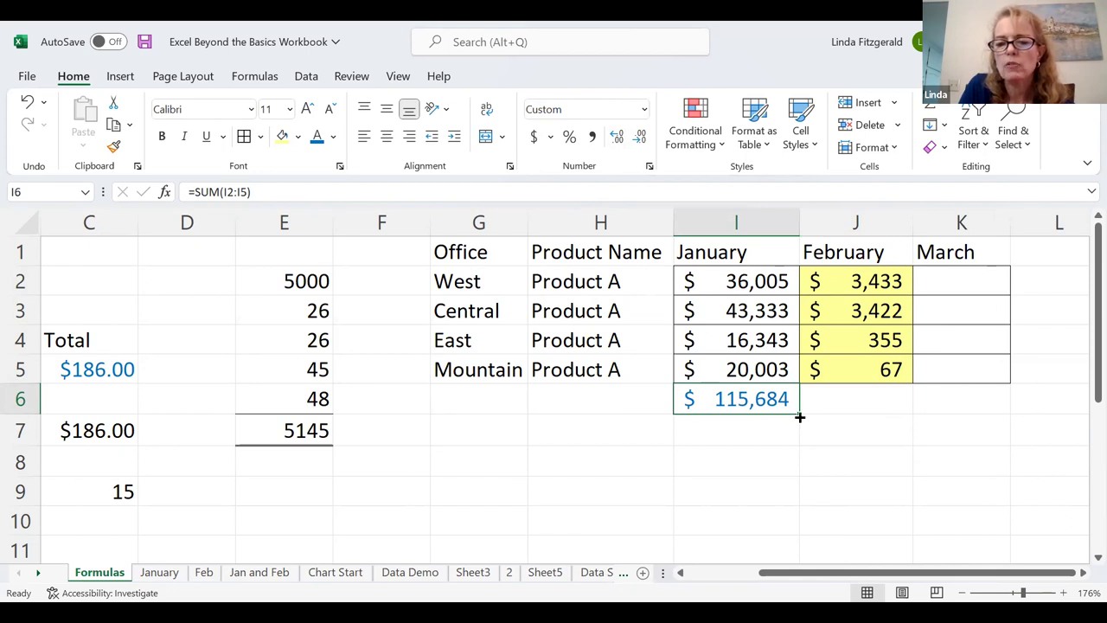
Fill the SUM total formula into J6 ($7,277) and on into K6 for March.
{"action": "left_click_drag", "start_coordinate": [798, 415], "coordinate": [869, 416]}
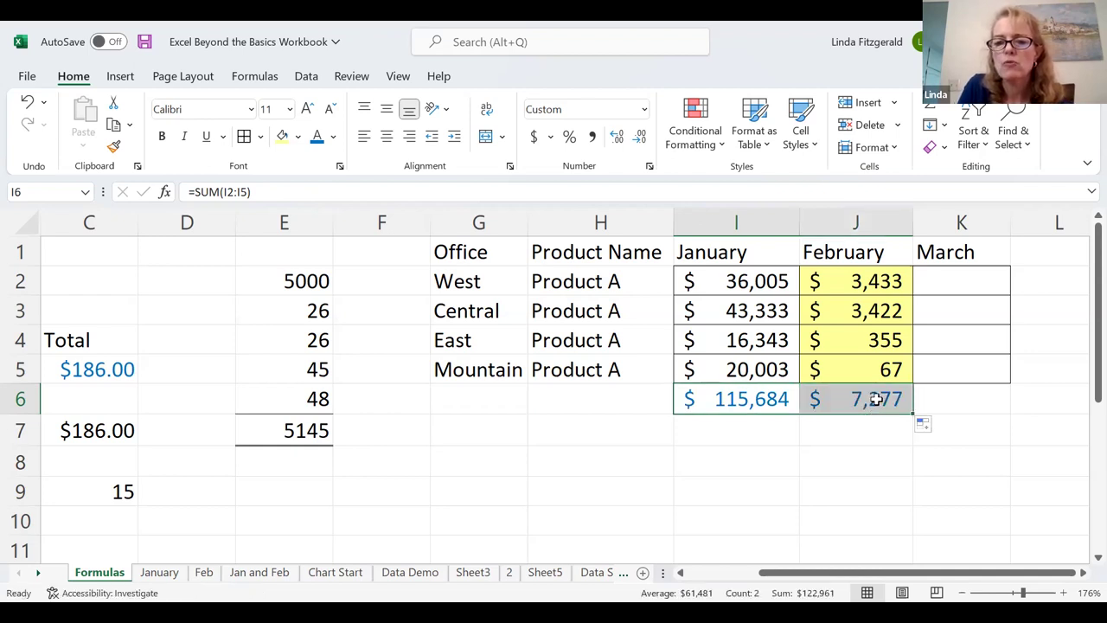
{"action": "left_click", "coordinate": [875, 398]}
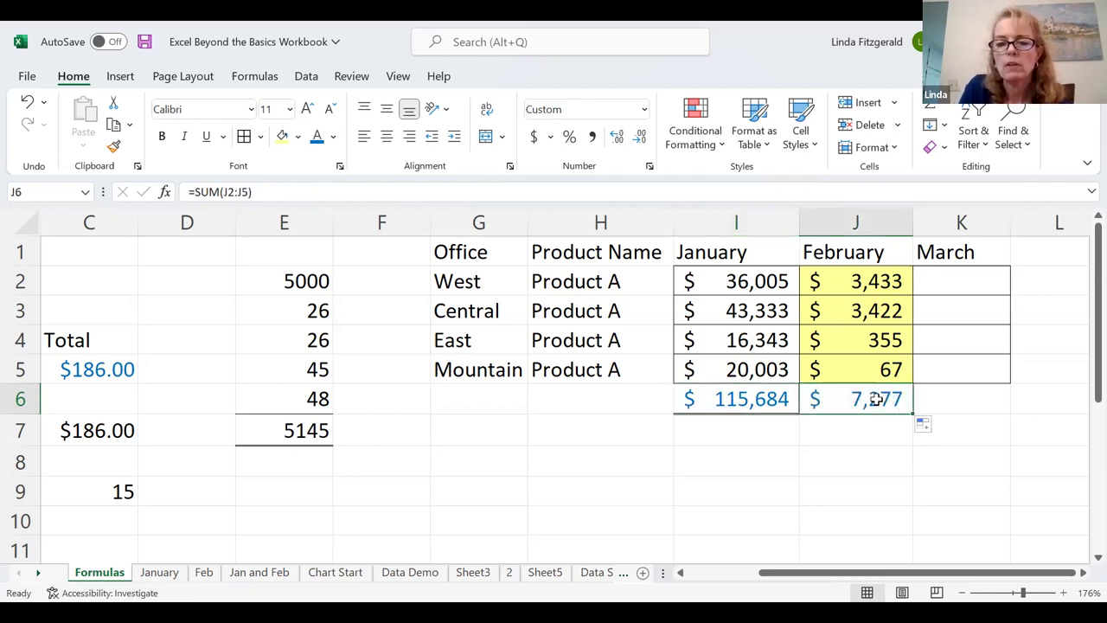
{"action": "left_click", "coordinate": [758, 400]}
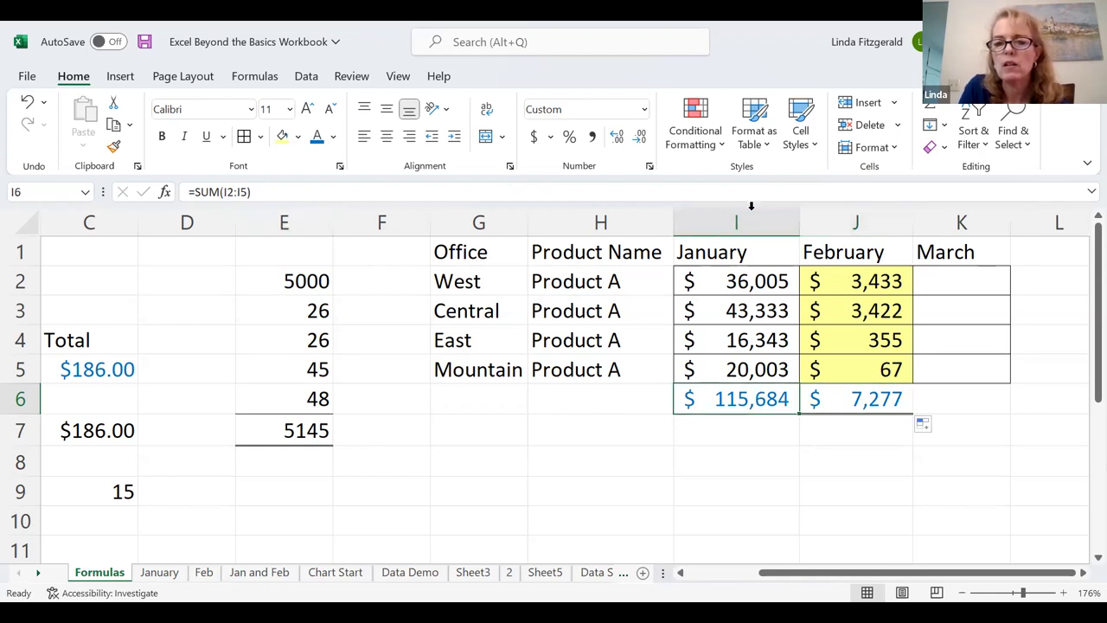
{"action": "left_click", "coordinate": [873, 403]}
{"action": "left_click_drag", "start_coordinate": [872, 403], "coordinate": [851, 311]}
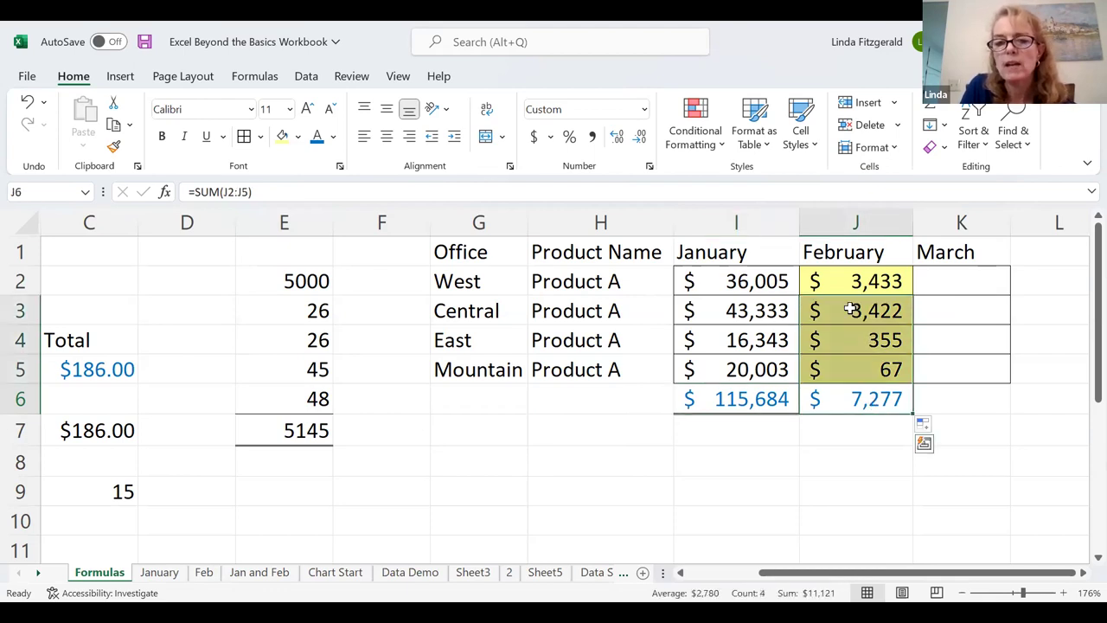
{"action": "left_click", "coordinate": [836, 423]}
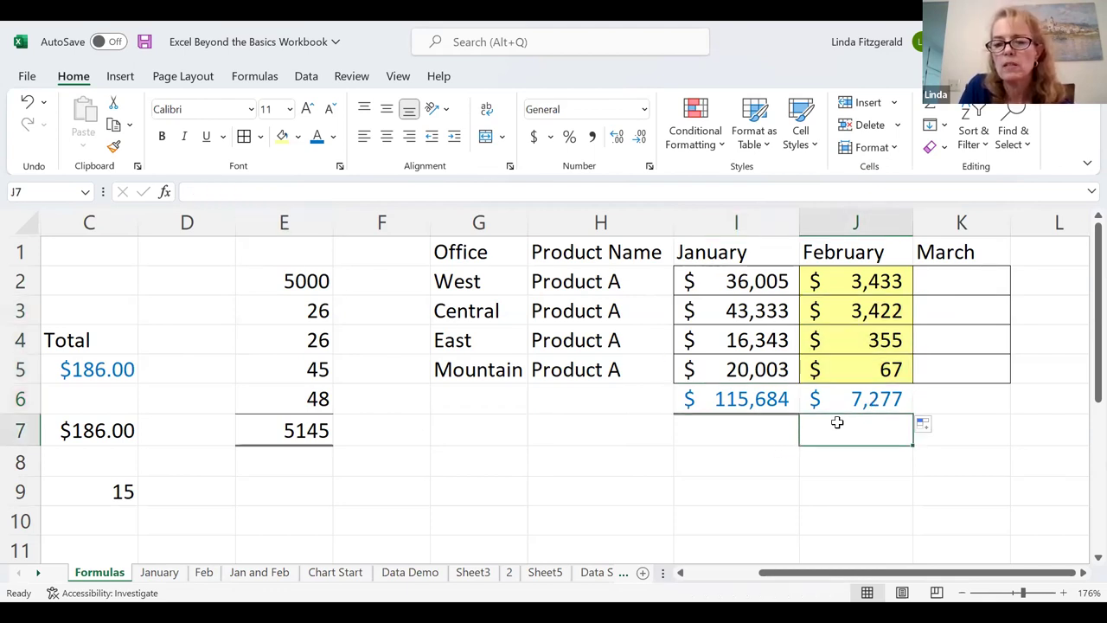
{"action": "left_click", "coordinate": [837, 407]}
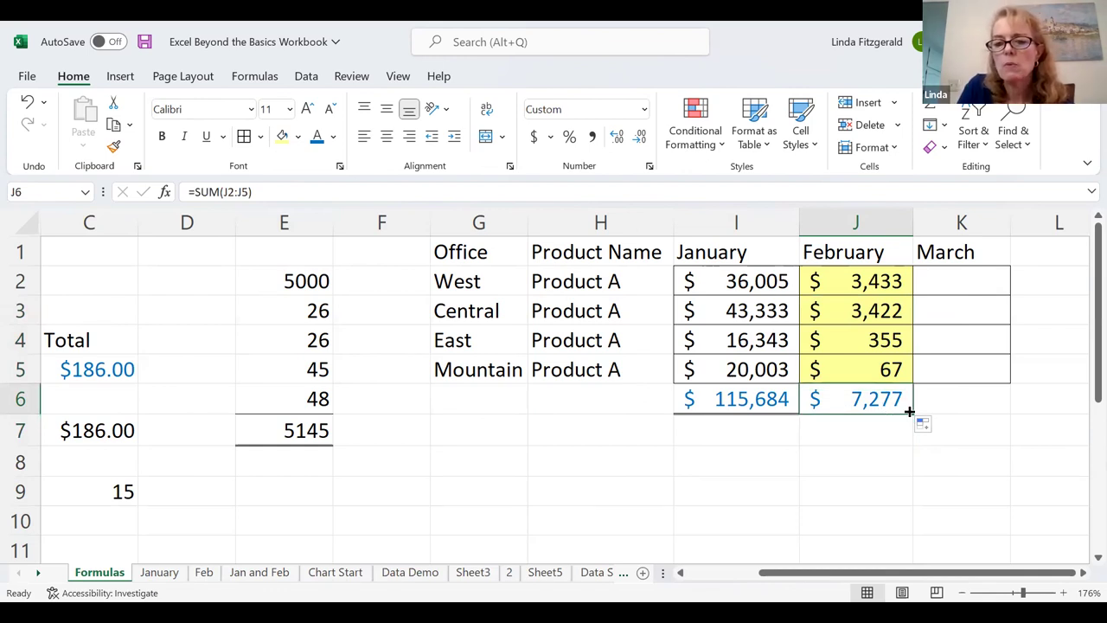
{"action": "left_click_drag", "start_coordinate": [909, 411], "coordinate": [982, 414]}
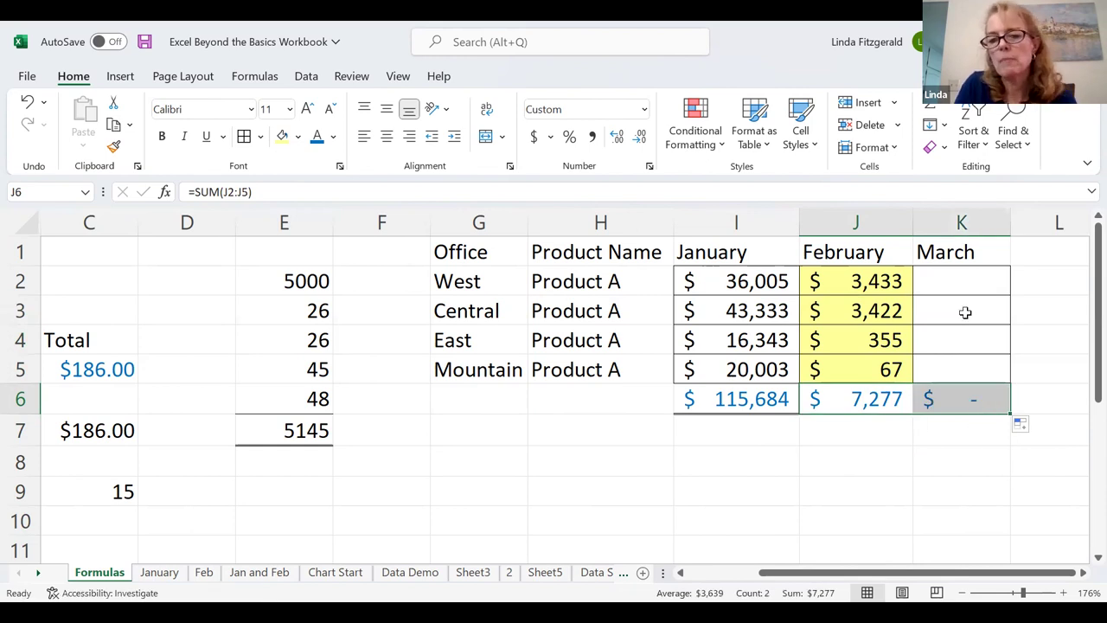
Enter 2455, 567, 444 and 56 into K2:K5, bringing the March total to $3,522.
{"action": "left_click", "coordinate": [959, 281]}
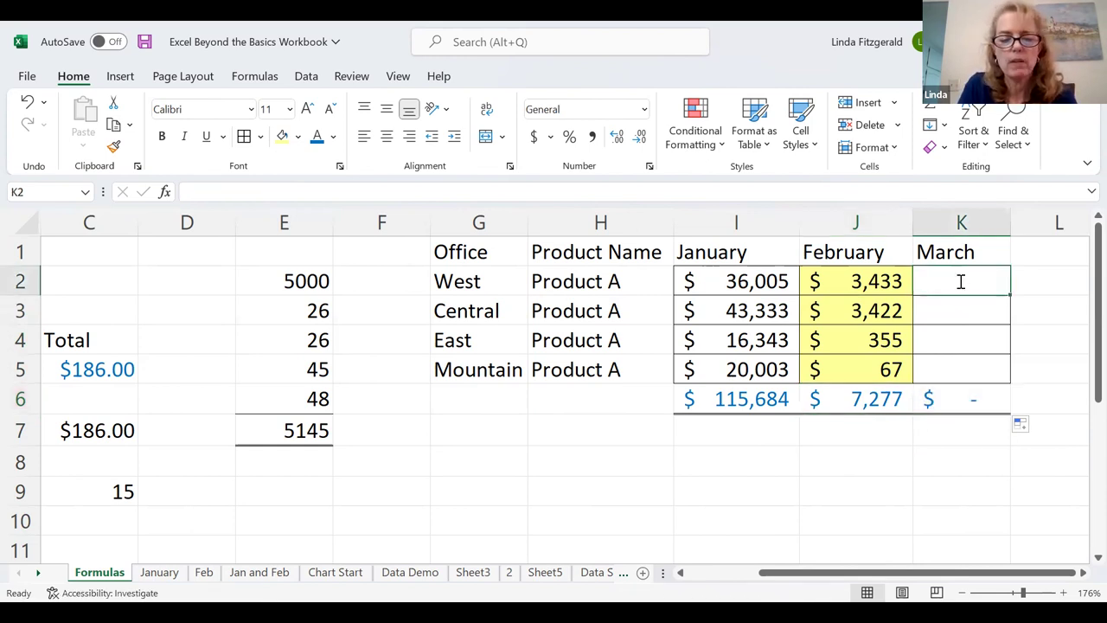
{"action": "type", "text": "2455"}
{"action": "key", "text": "Return"}
{"action": "type", "text": "567"}
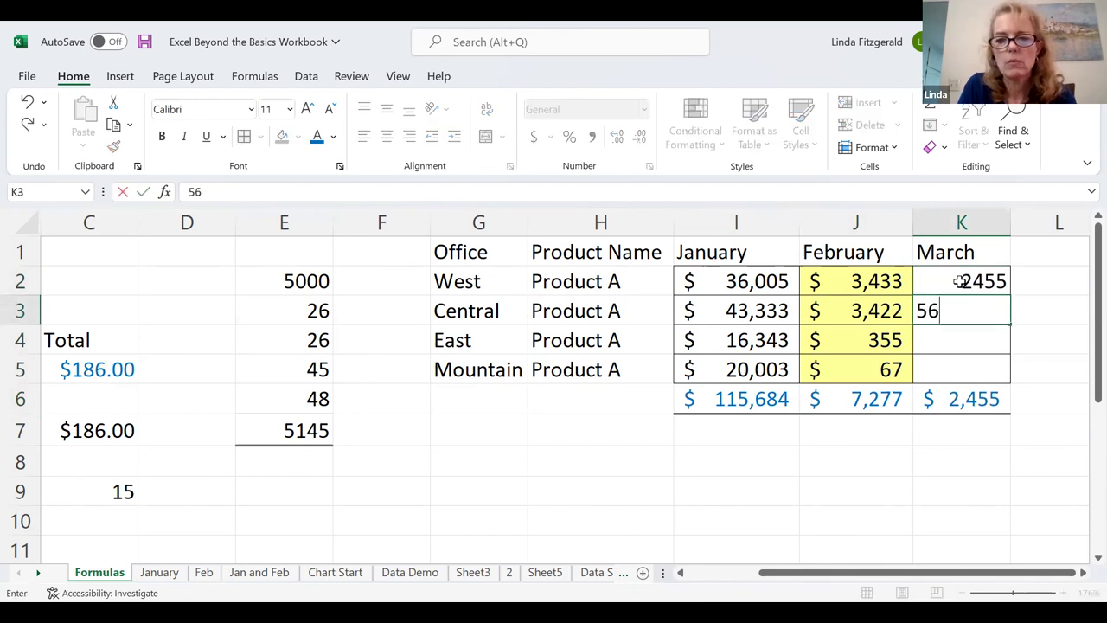
{"action": "key", "text": "Return"}
{"action": "type", "text": "444"}
{"action": "key", "text": "Return"}
{"action": "type", "text": "56"}
{"action": "key", "text": "Return"}
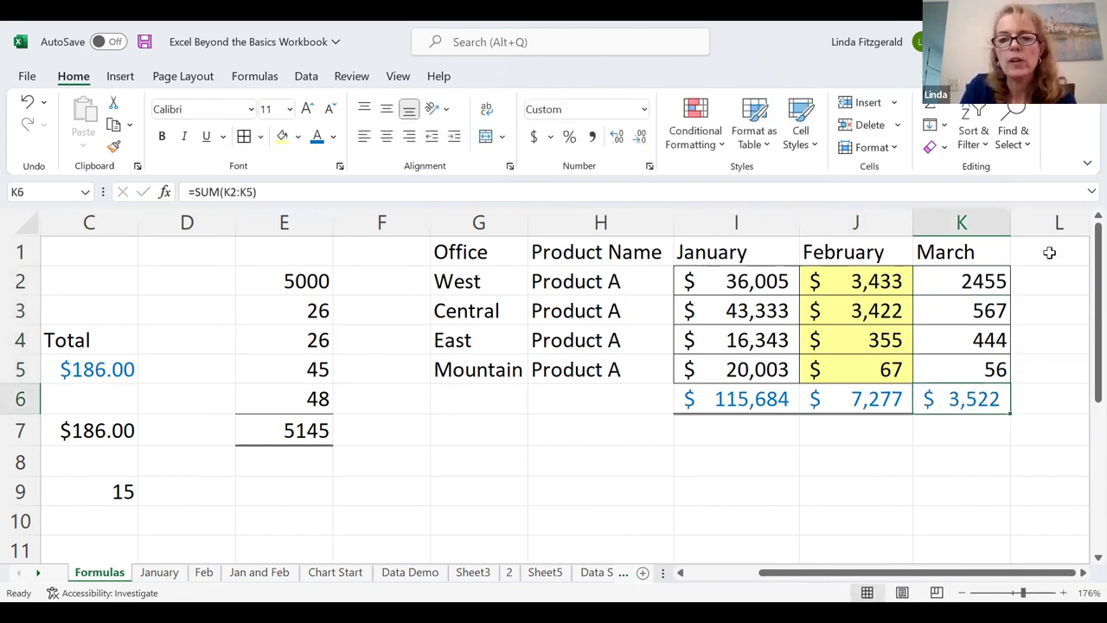
{"action": "left_click", "coordinate": [1049, 251]}
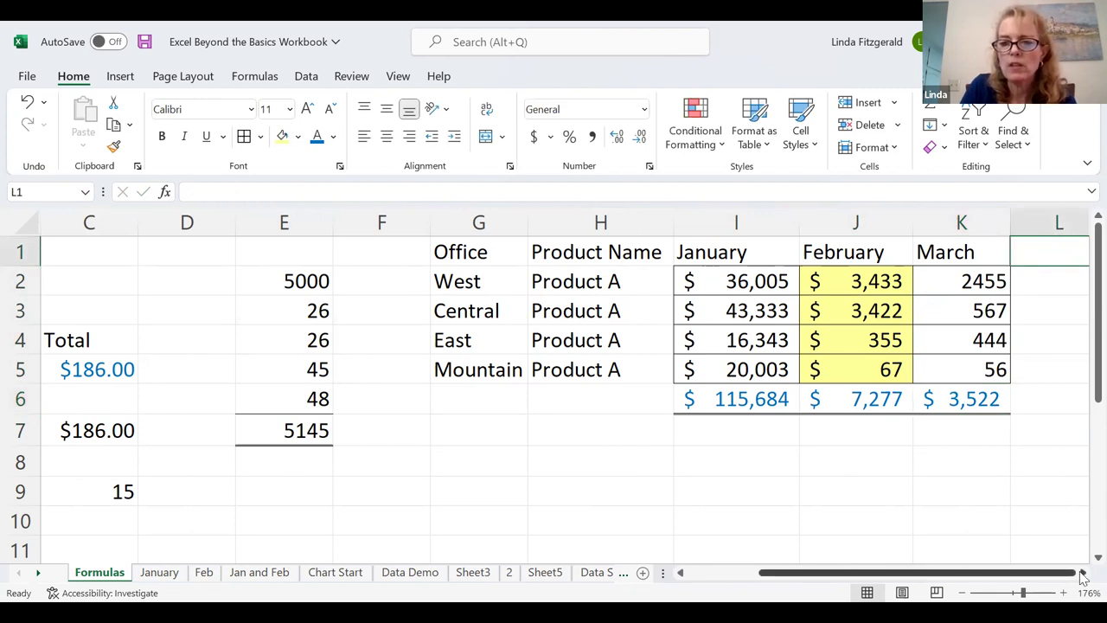
{"action": "left_click", "coordinate": [1082, 573]}
Put the heading Q1 in L1.
{"action": "left_click", "coordinate": [1082, 573]}
{"action": "type", "text": "1"}
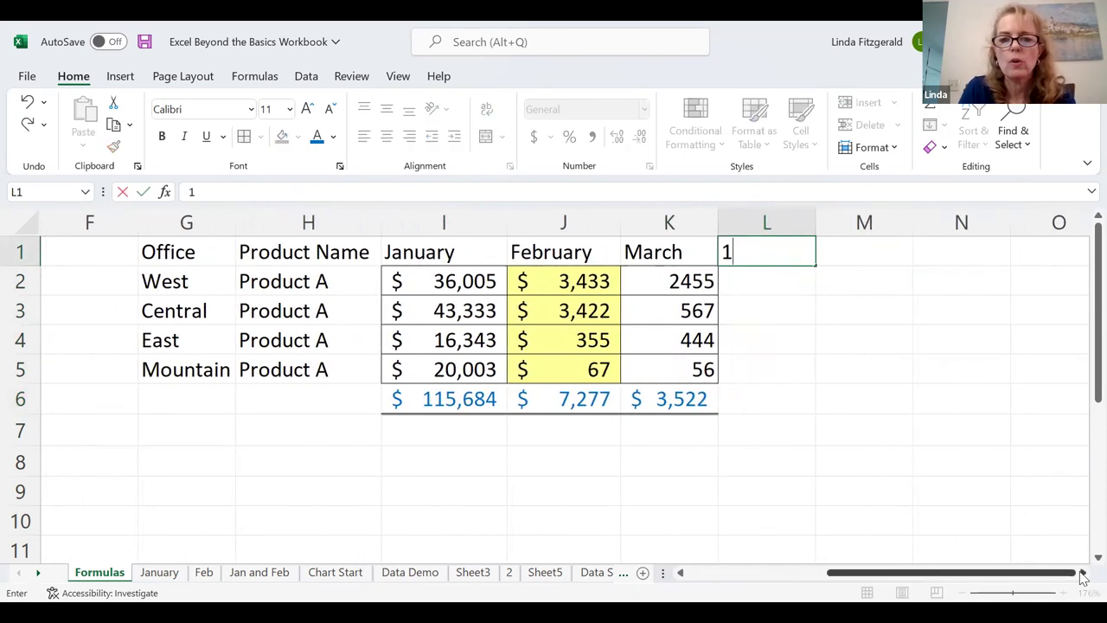
{"action": "key", "text": "BackSpace"}
{"action": "type", "text": "Q"}
{"action": "key", "text": "Return"}
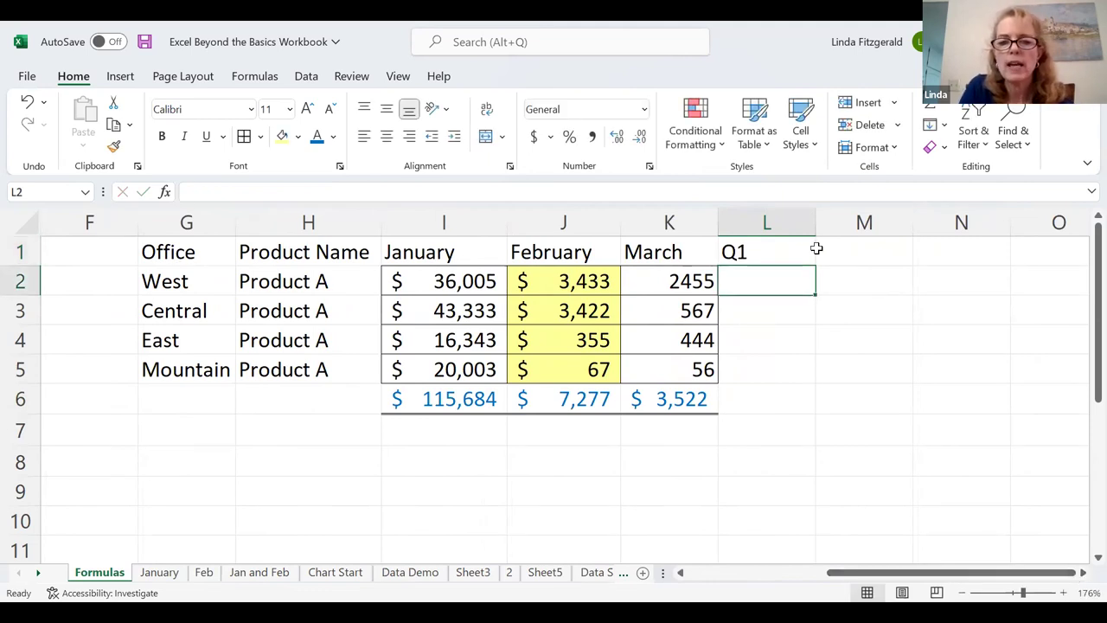
AutoSum West's three months into L2 and colour the result blue.
{"action": "left_click", "coordinate": [478, 404]}
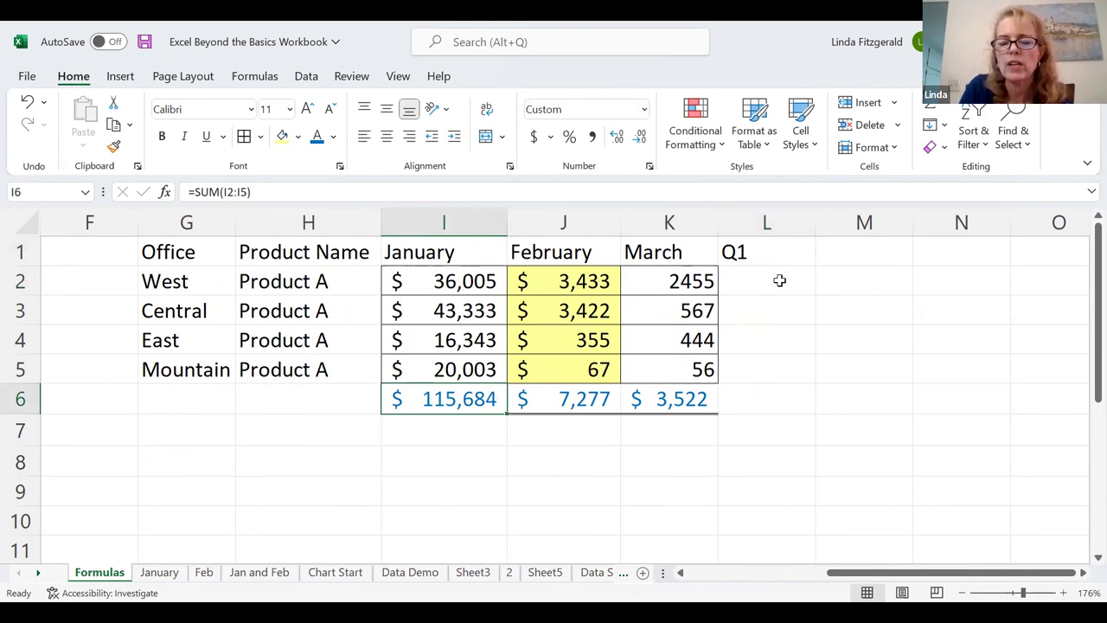
{"action": "left_click", "coordinate": [779, 280]}
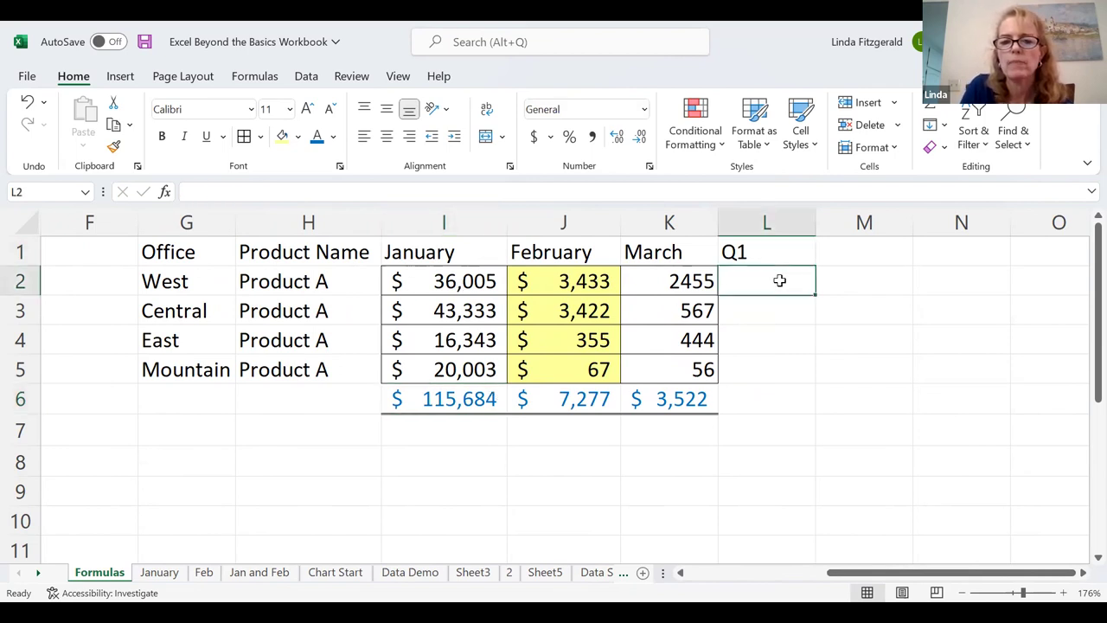
{"action": "left_click", "coordinate": [932, 106]}
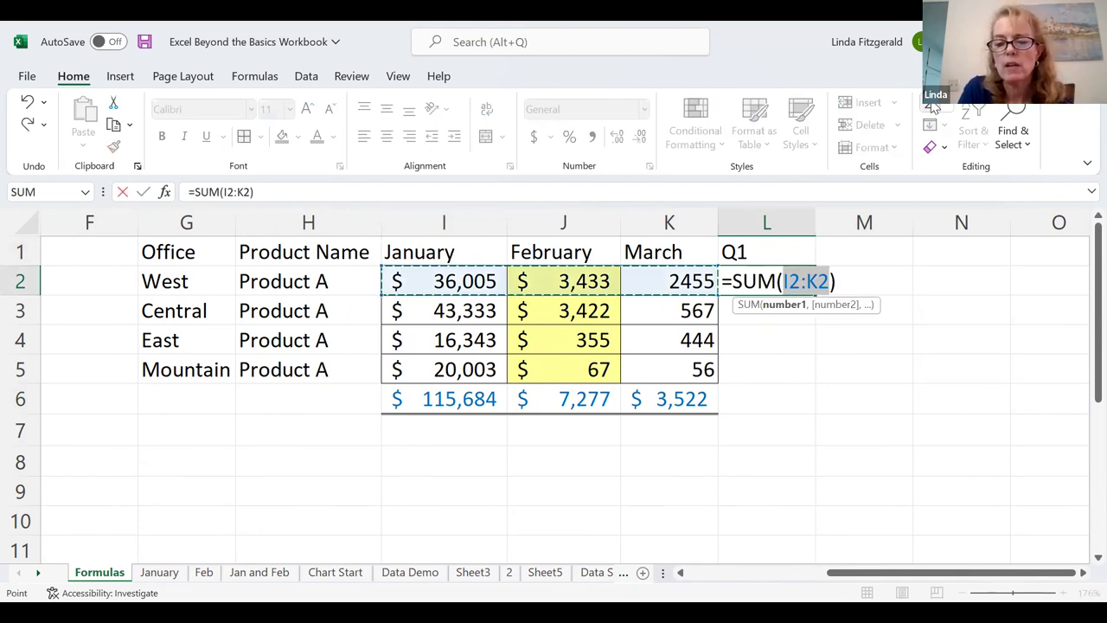
{"action": "key", "text": "Return"}
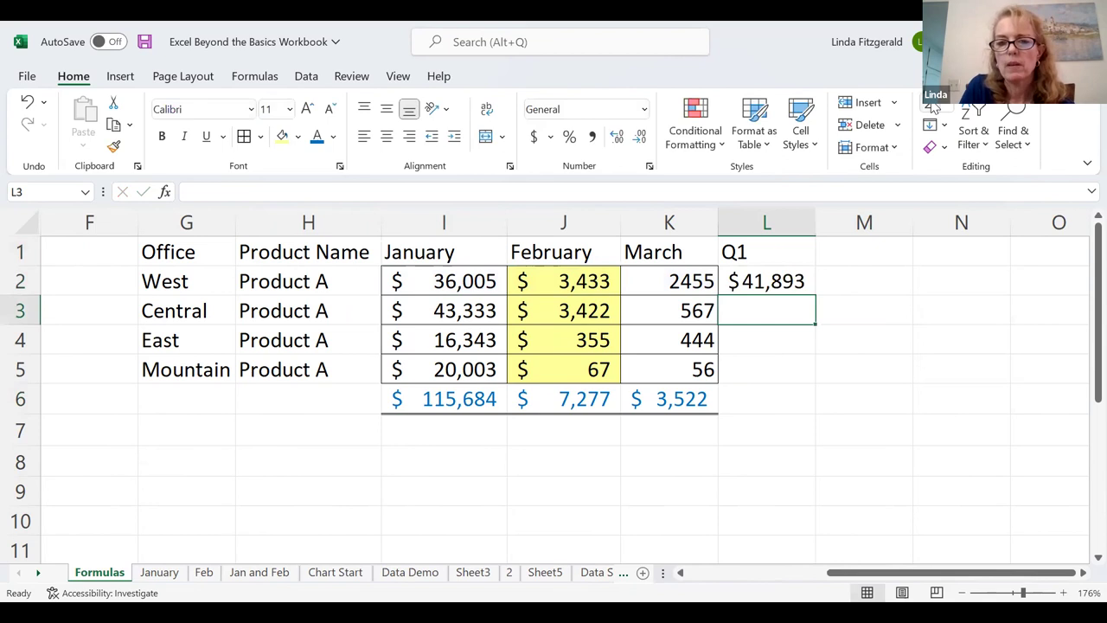
{"action": "key", "text": "Up"}
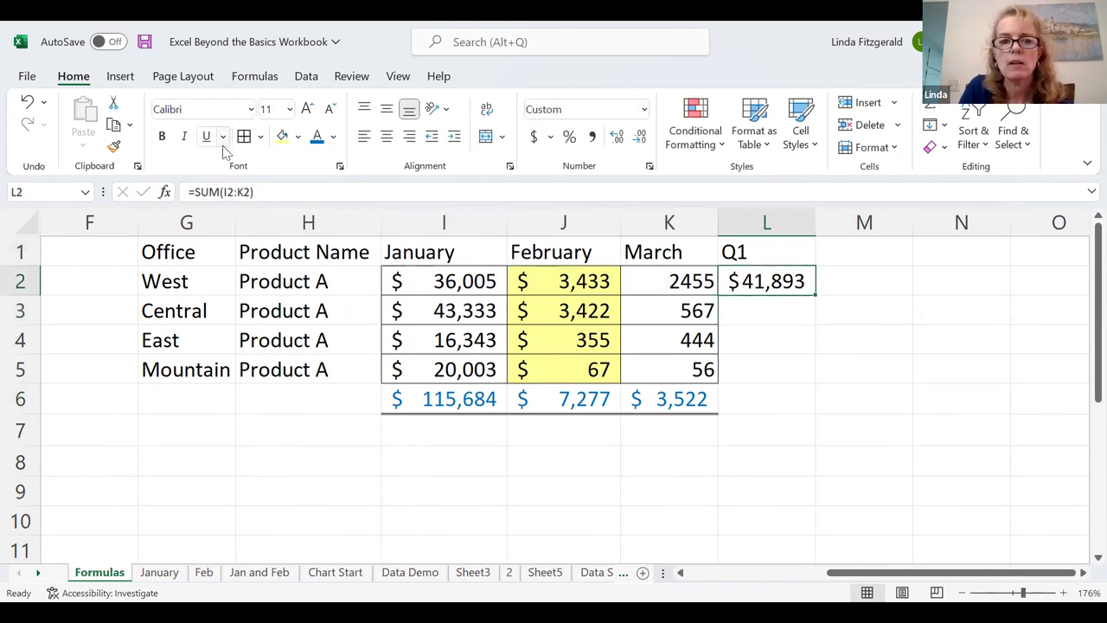
{"action": "left_click", "coordinate": [317, 139]}
{"action": "left_click", "coordinate": [874, 337]}
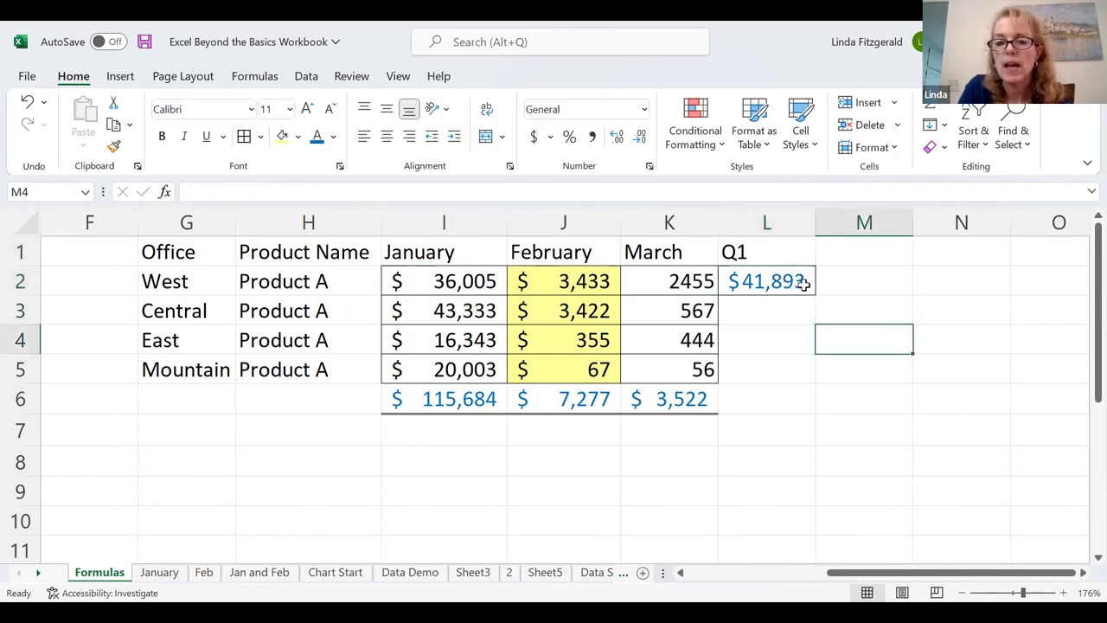
Fill the L2 quarter sum down through L6.
{"action": "left_click", "coordinate": [804, 286]}
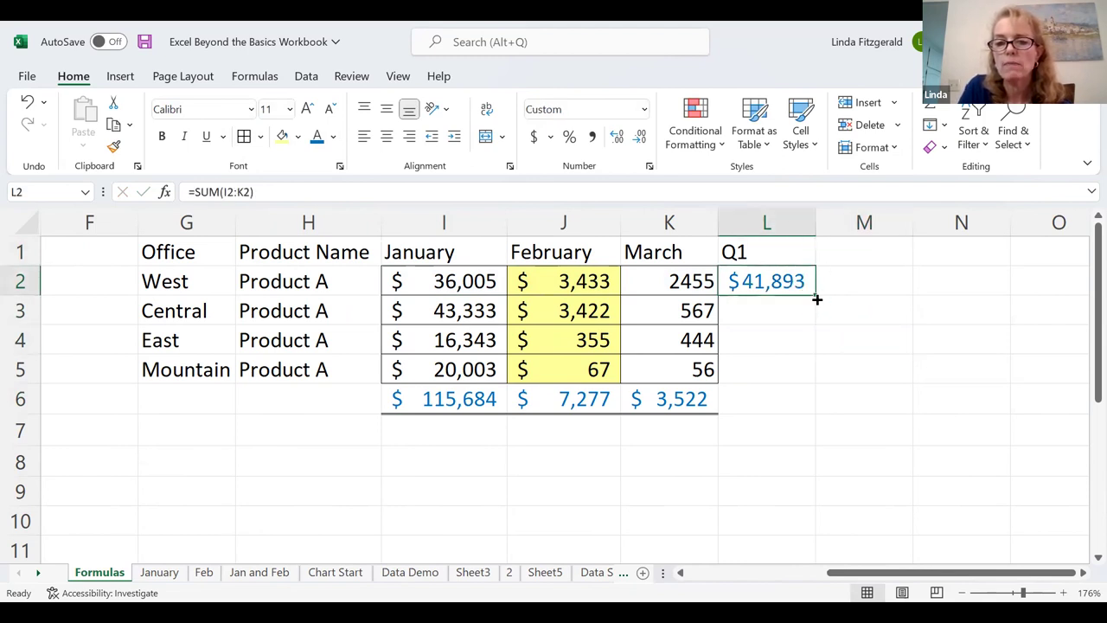
{"action": "left_click_drag", "start_coordinate": [816, 296], "coordinate": [817, 411]}
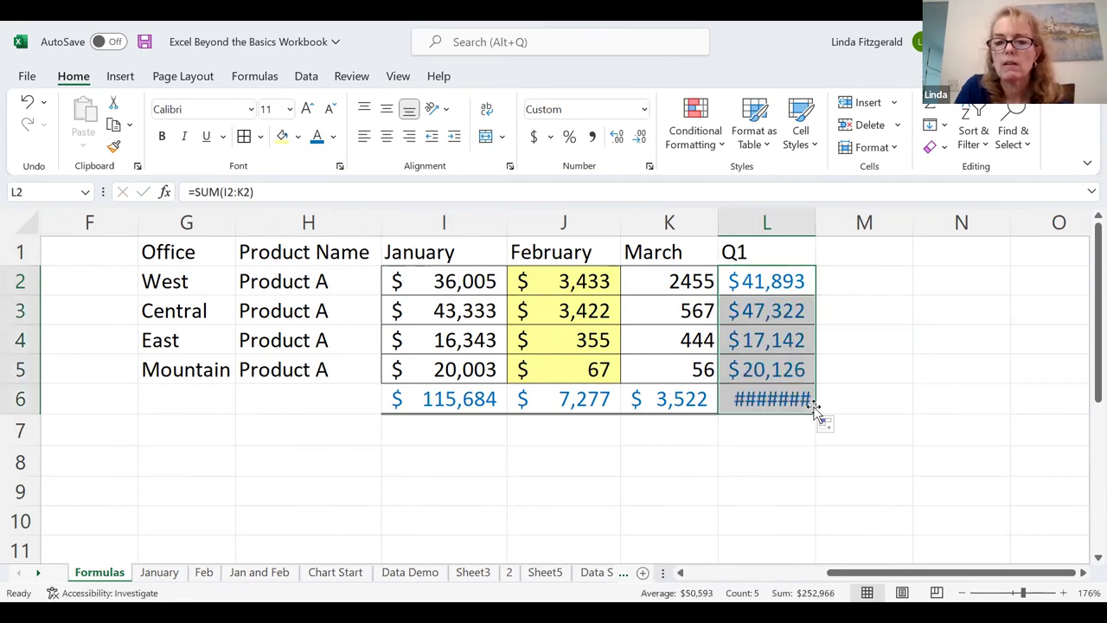
{"action": "left_click", "coordinate": [869, 336]}
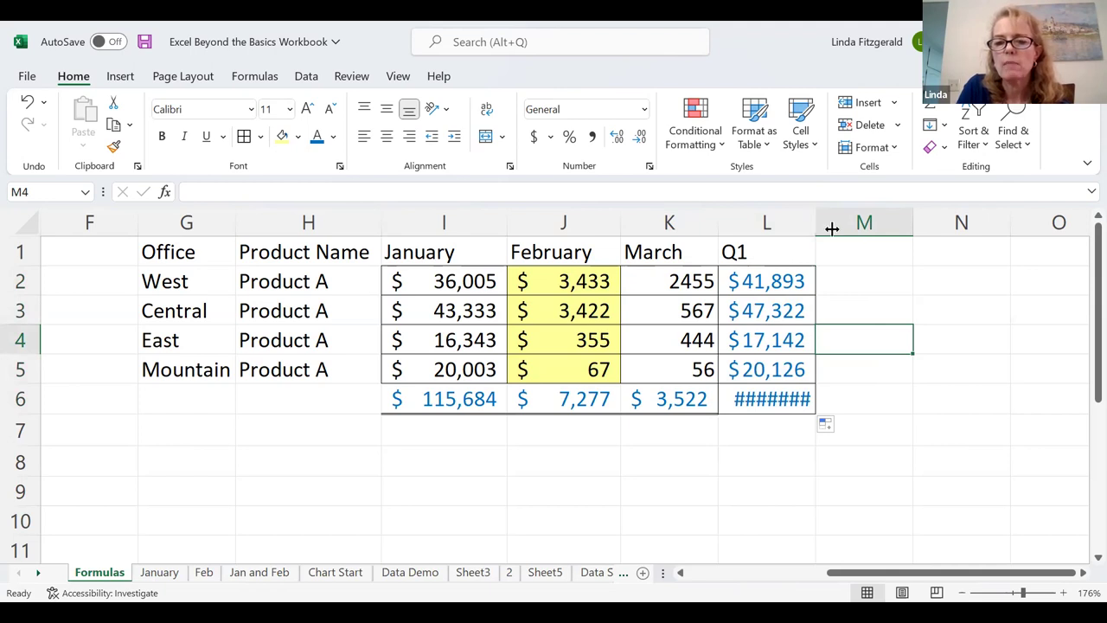
{"action": "mouse_move", "coordinate": [815, 223]}
{"action": "left_mouse_down"}
{"action": "mouse_move", "coordinate": [853, 223]}
{"action": "mouse_move", "coordinate": [803, 224]}
{"action": "left_mouse_up"}
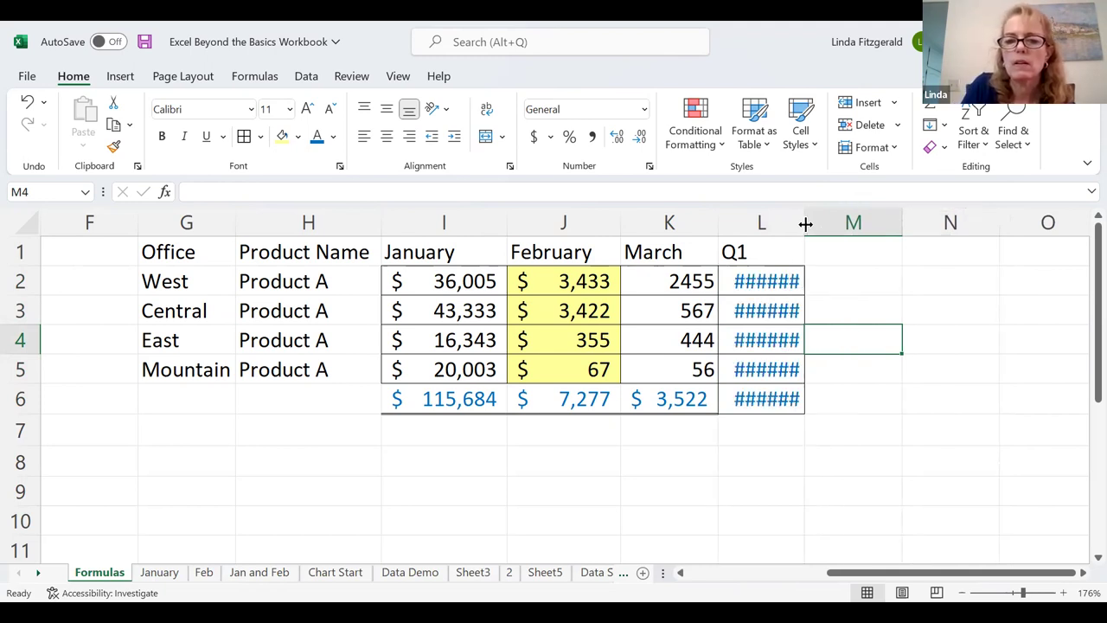
{"action": "double_click", "coordinate": [805, 224]}
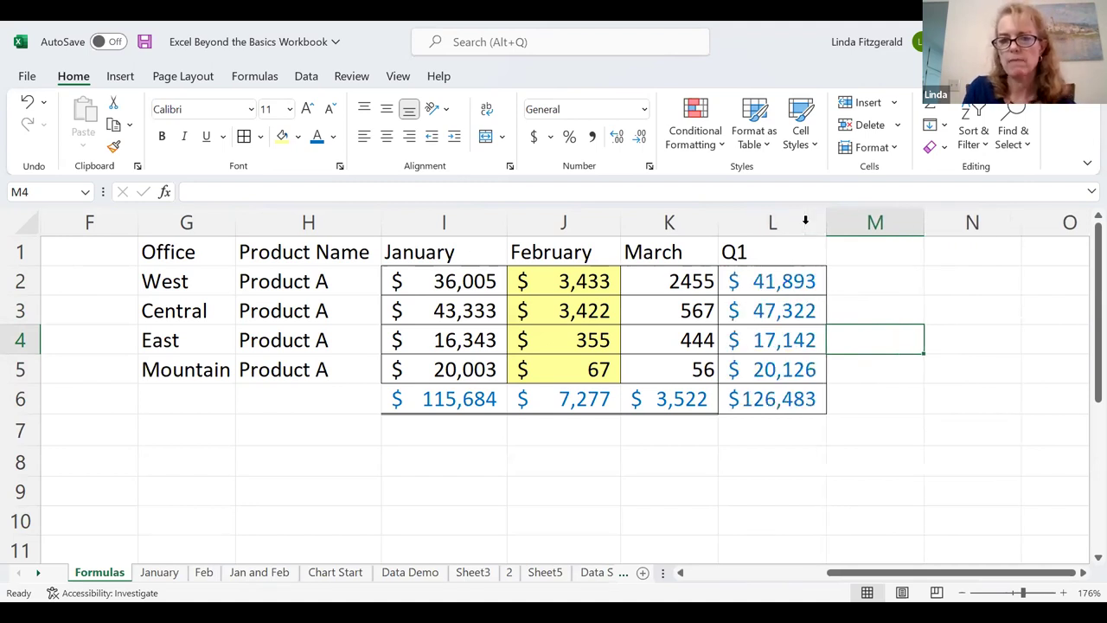
{"action": "right_click", "coordinate": [776, 258]}
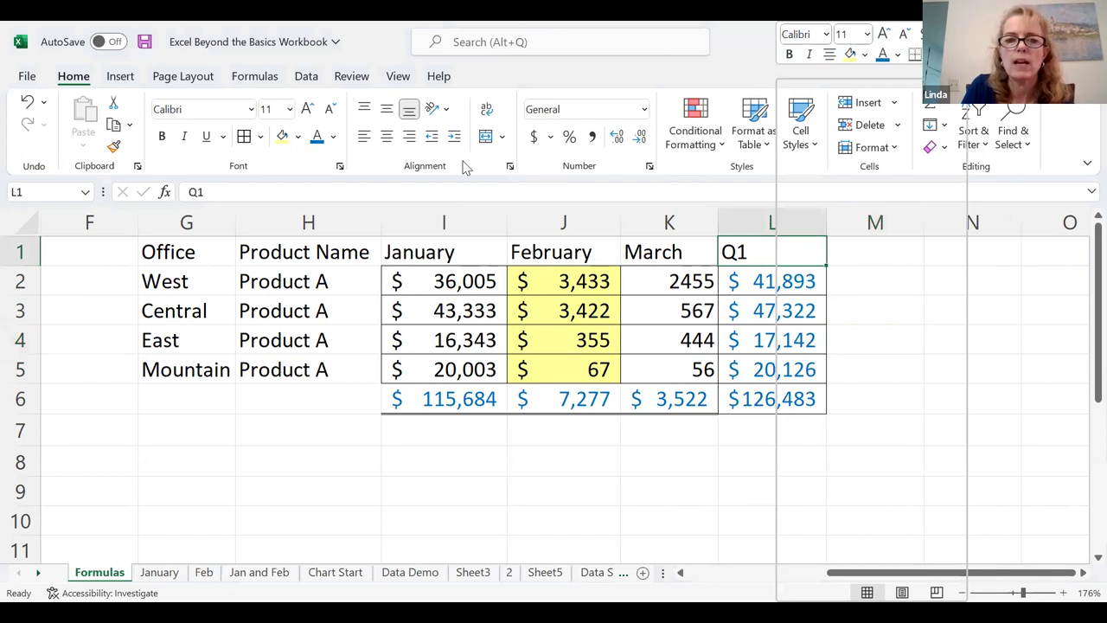
{"action": "key", "text": "Escape"}
{"action": "left_click", "coordinate": [387, 139]}
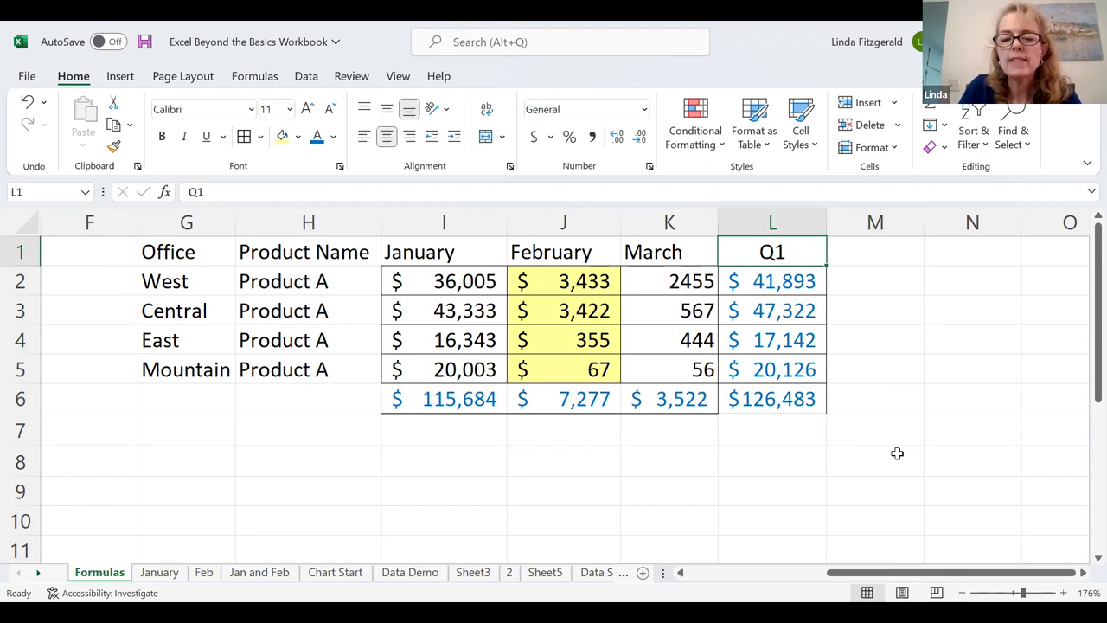
{"action": "left_click", "coordinate": [865, 458]}
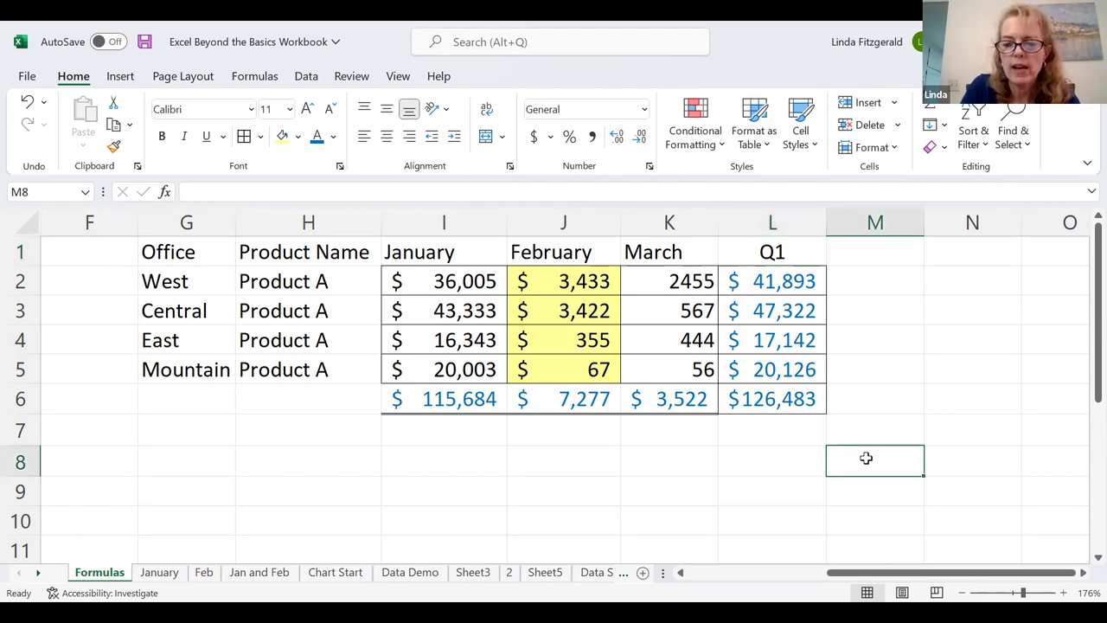
{"action": "scroll", "coordinate": [865, 457], "scroll_direction": "down", "scroll_amount": 2}
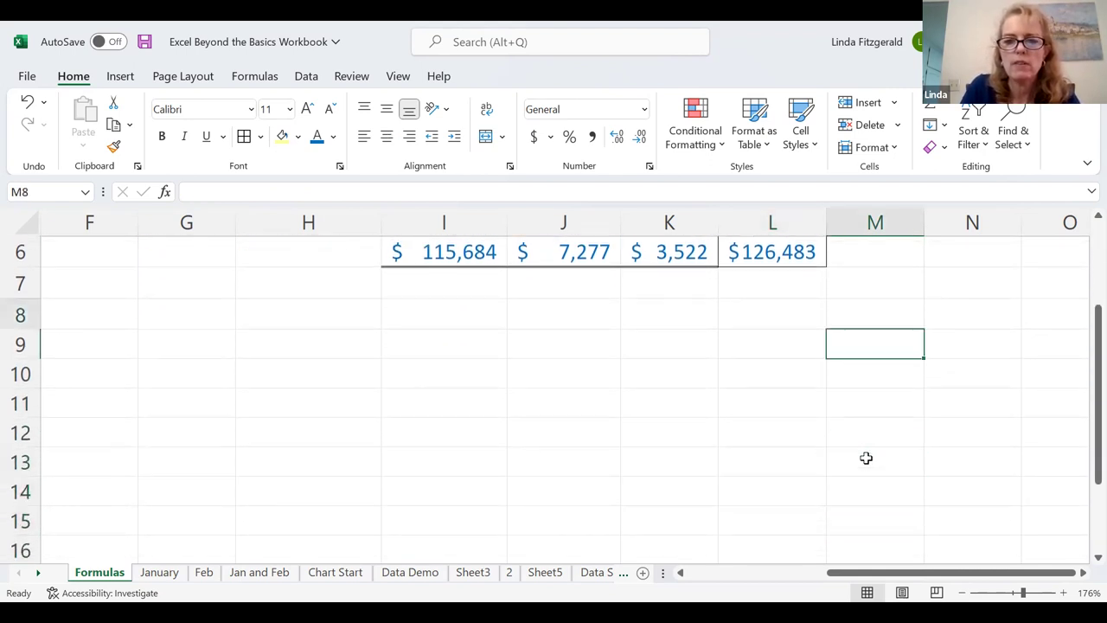
{"action": "key", "text": "ctrl+Up"}
{"action": "key", "text": "Left"}
{"action": "key", "text": "Left"}
{"action": "key", "text": "Left"}
{"action": "key", "text": "Left"}
{"action": "key", "text": "Left"}
{"action": "key", "text": "Left"}
{"action": "key", "text": "Left"}
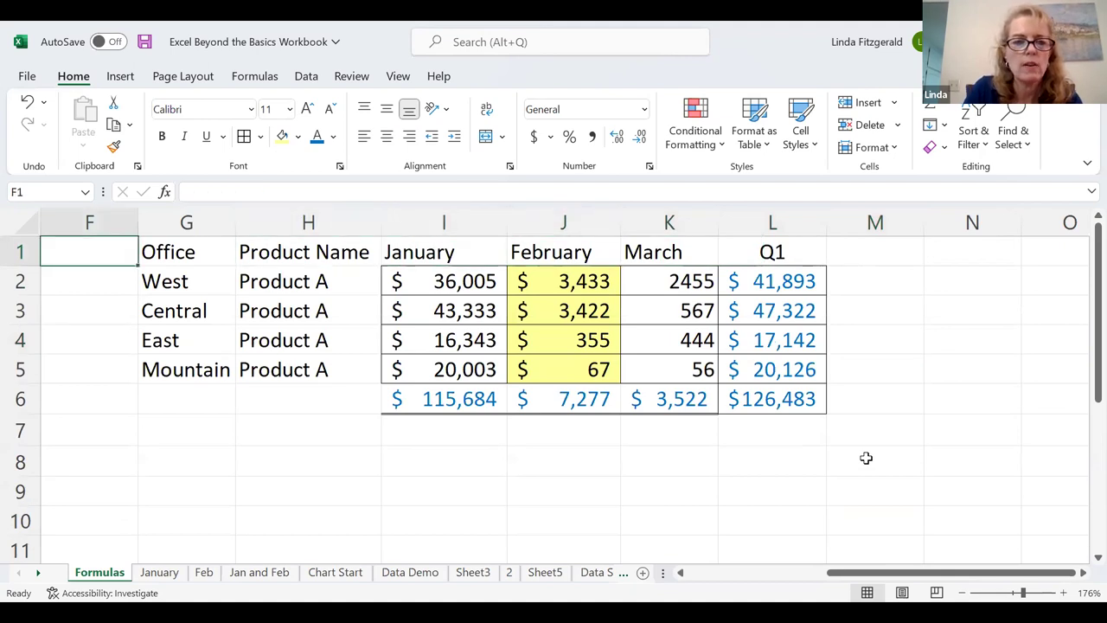
{"action": "key", "text": "Left"}
{"action": "key", "text": "Left"}
{"action": "key", "text": "Left"}
{"action": "key", "text": "Left"}
{"action": "key", "text": "Left"}
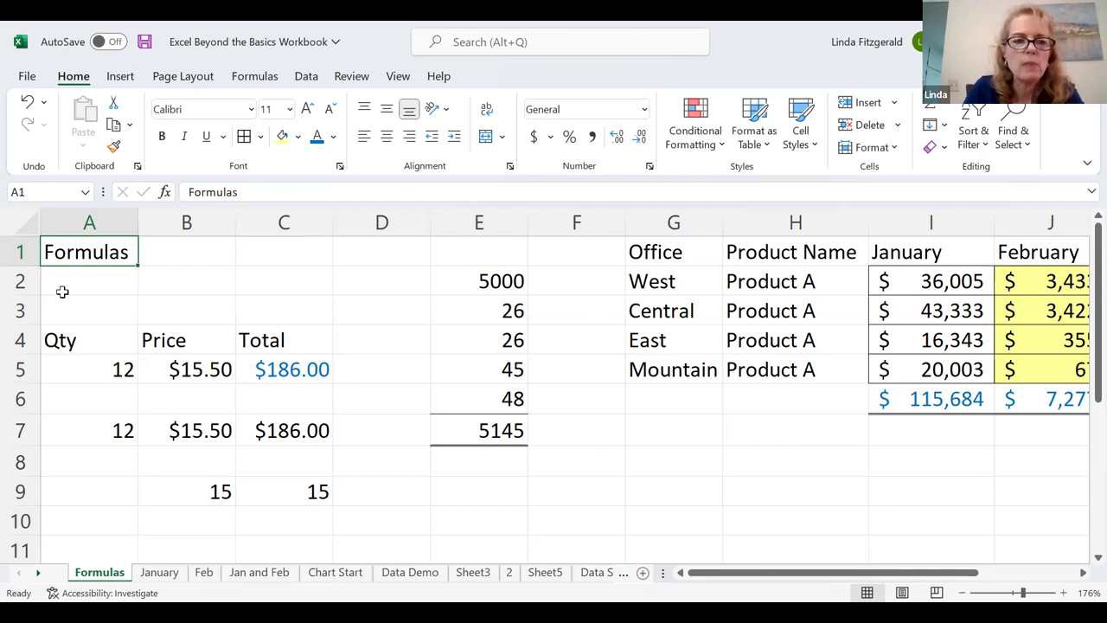
Review the Page, Margins, Header/Footer and Sheet settings in Page Setup without changing anything.
{"action": "left_click", "coordinate": [206, 80]}
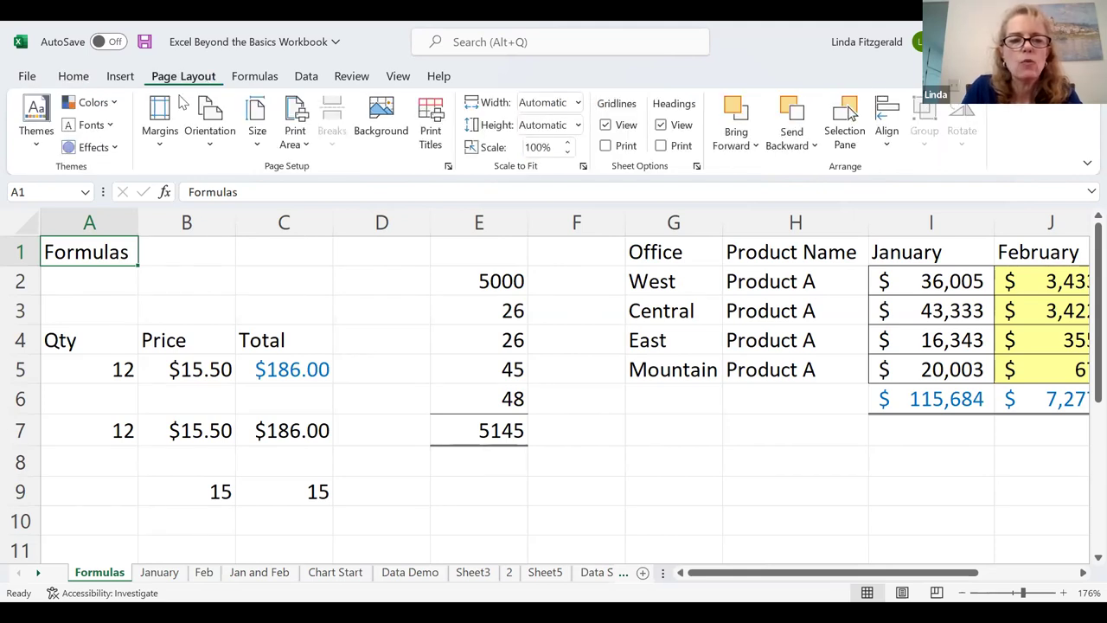
{"action": "left_click", "coordinate": [217, 148]}
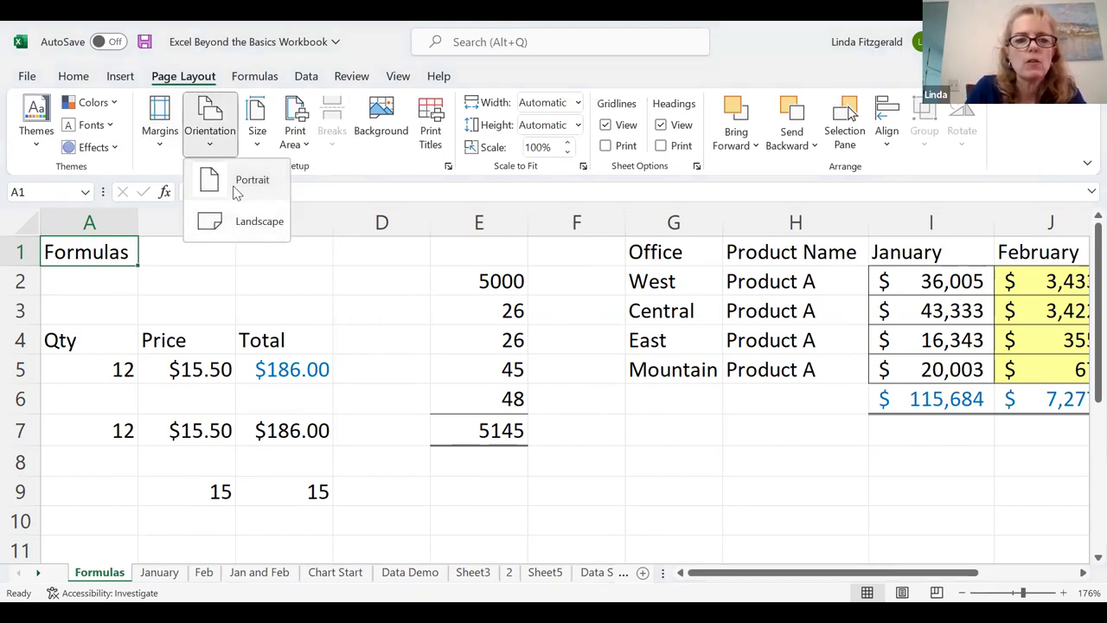
{"action": "left_click", "coordinate": [447, 166]}
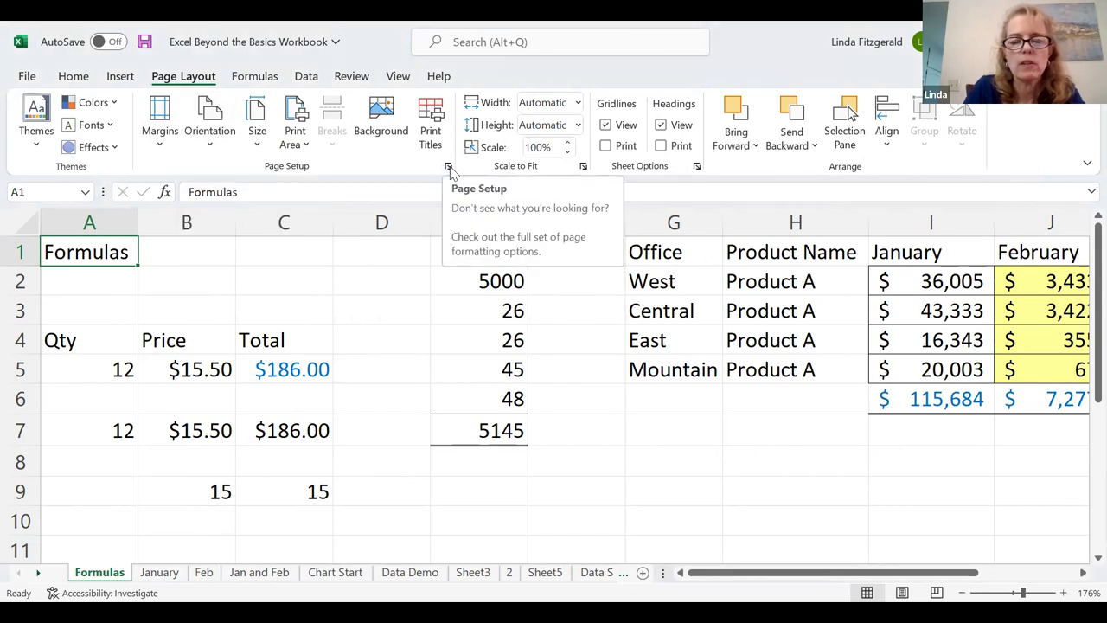
{"action": "left_click", "coordinate": [447, 167]}
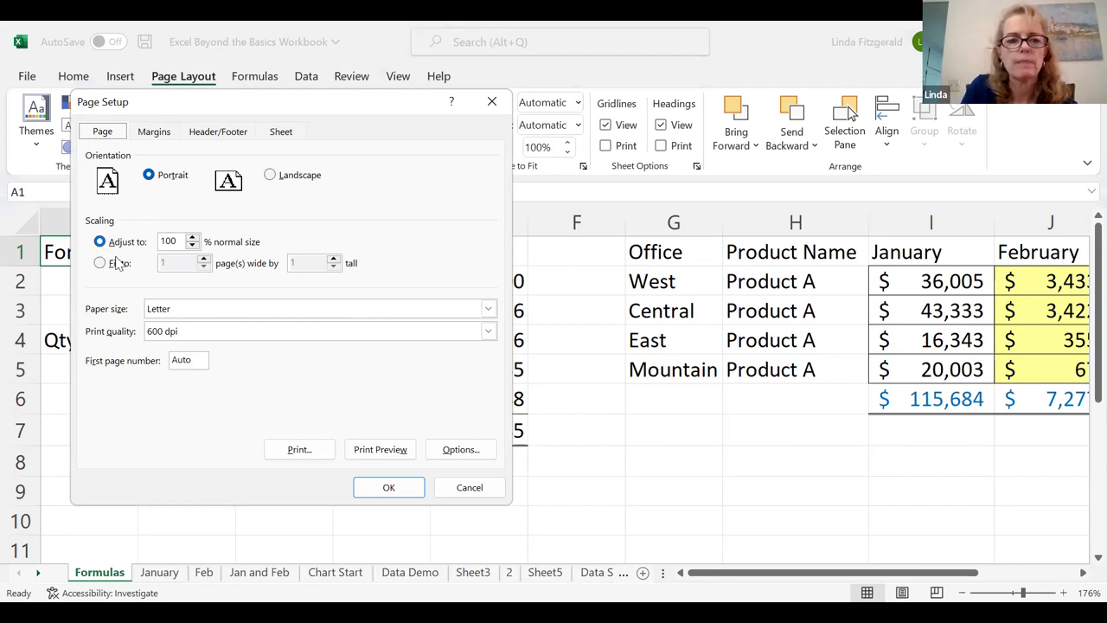
{"action": "left_click", "coordinate": [152, 133]}
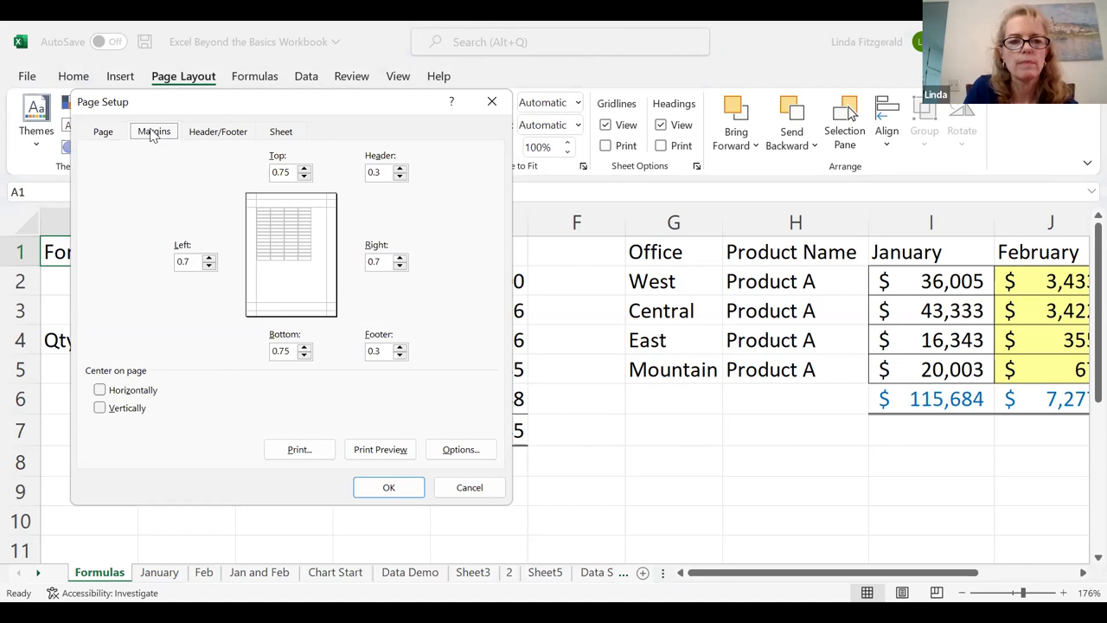
{"action": "left_click", "coordinate": [227, 136]}
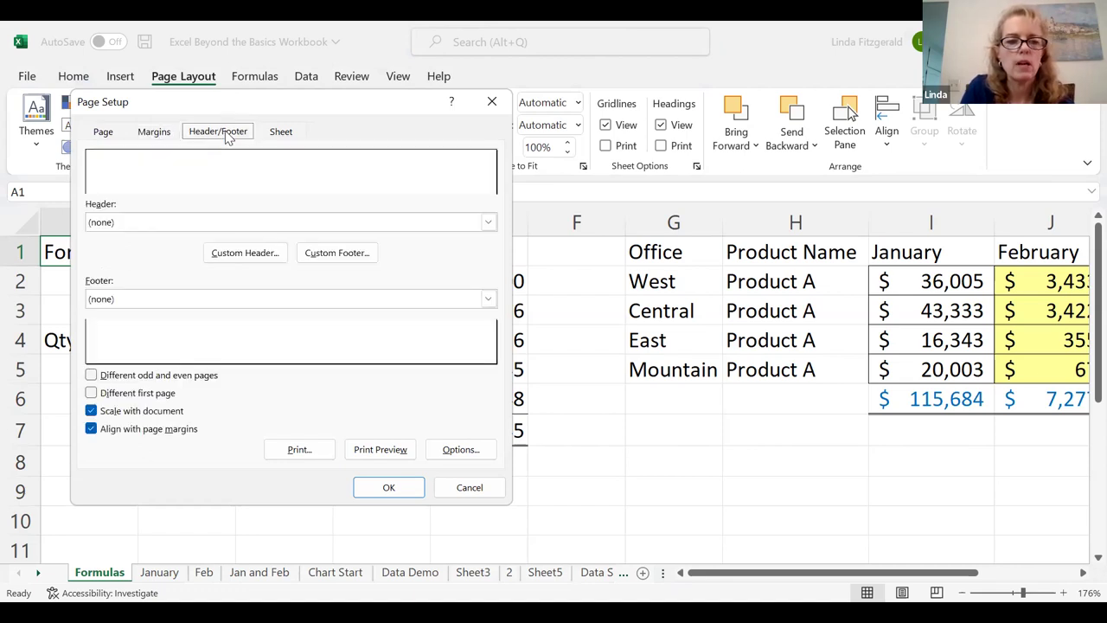
{"action": "left_click", "coordinate": [280, 135]}
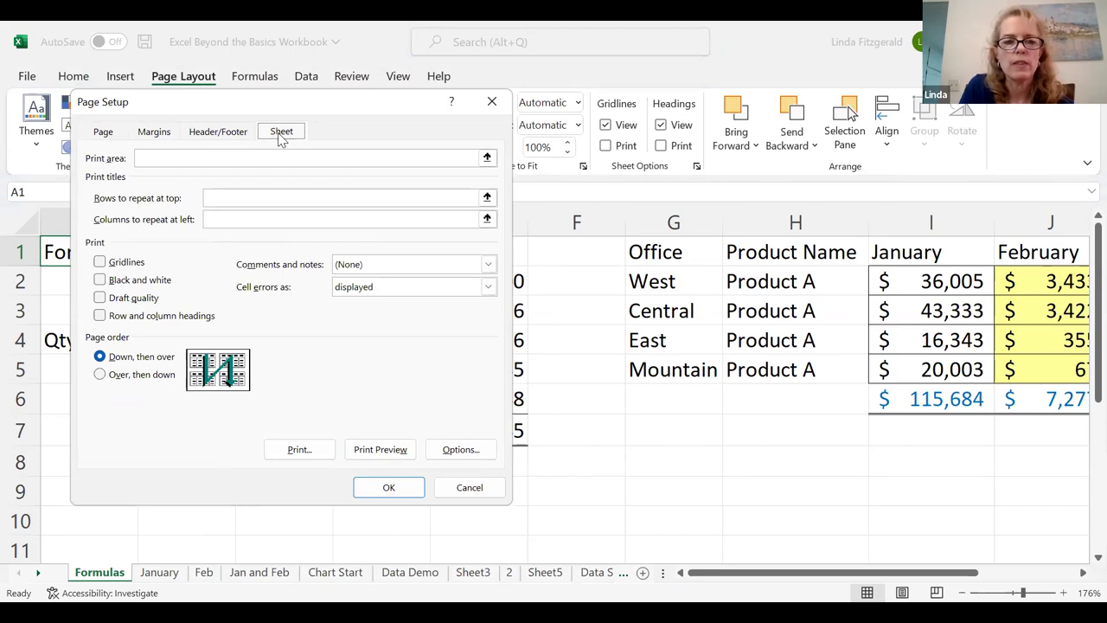
{"action": "left_click", "coordinate": [402, 495]}
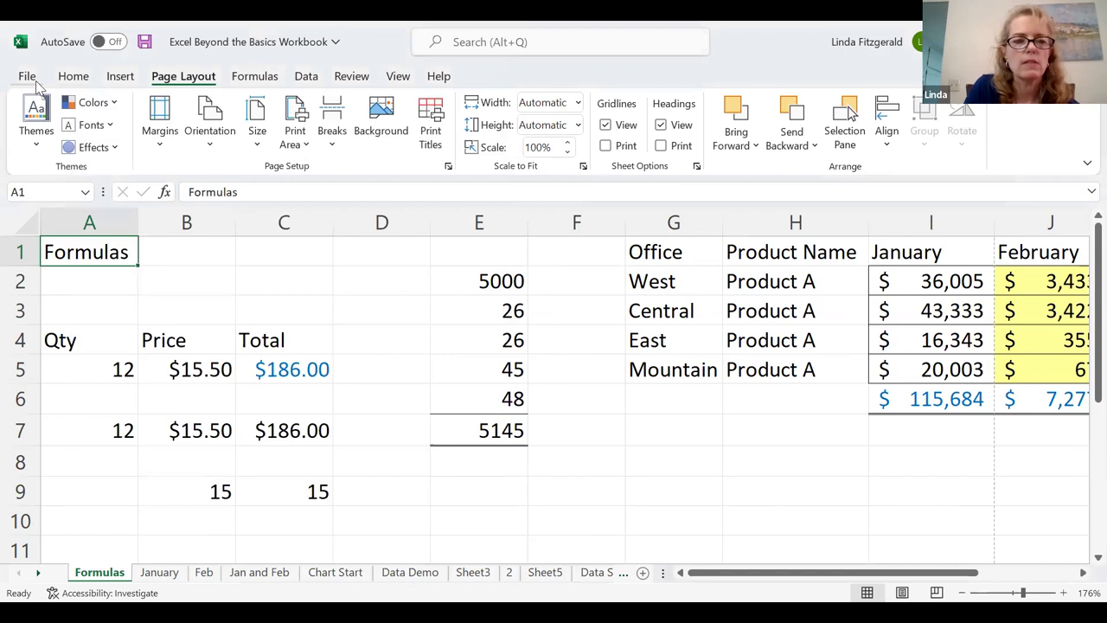
{"action": "left_click", "coordinate": [35, 80]}
Preview the Formulas sheet's two-page portrait printout.
{"action": "left_click", "coordinate": [50, 344]}
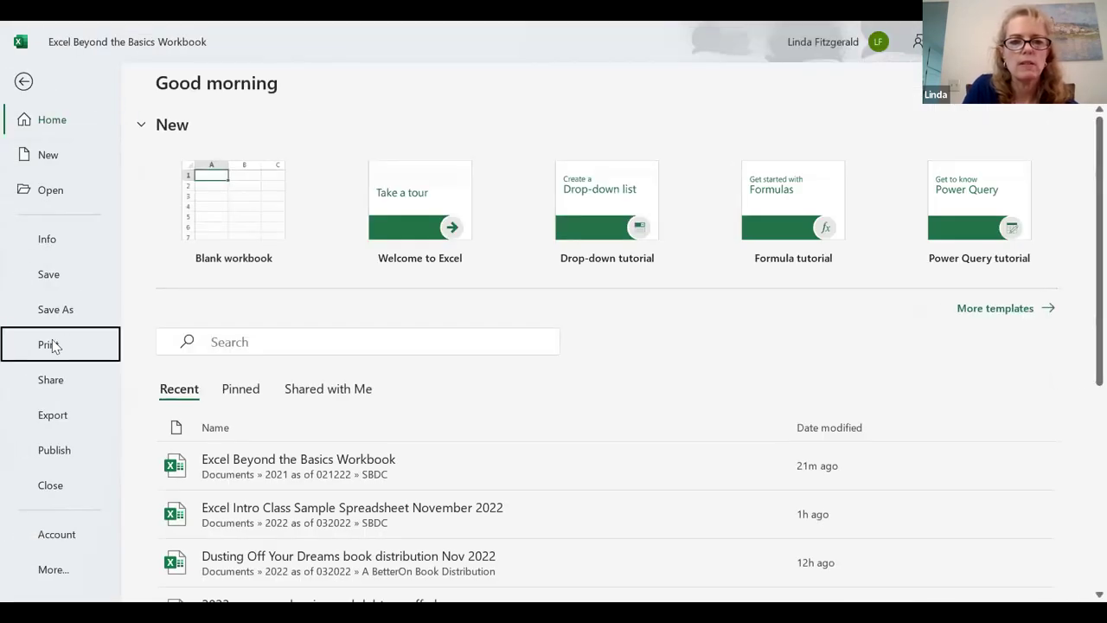
{"action": "left_click", "coordinate": [850, 305]}
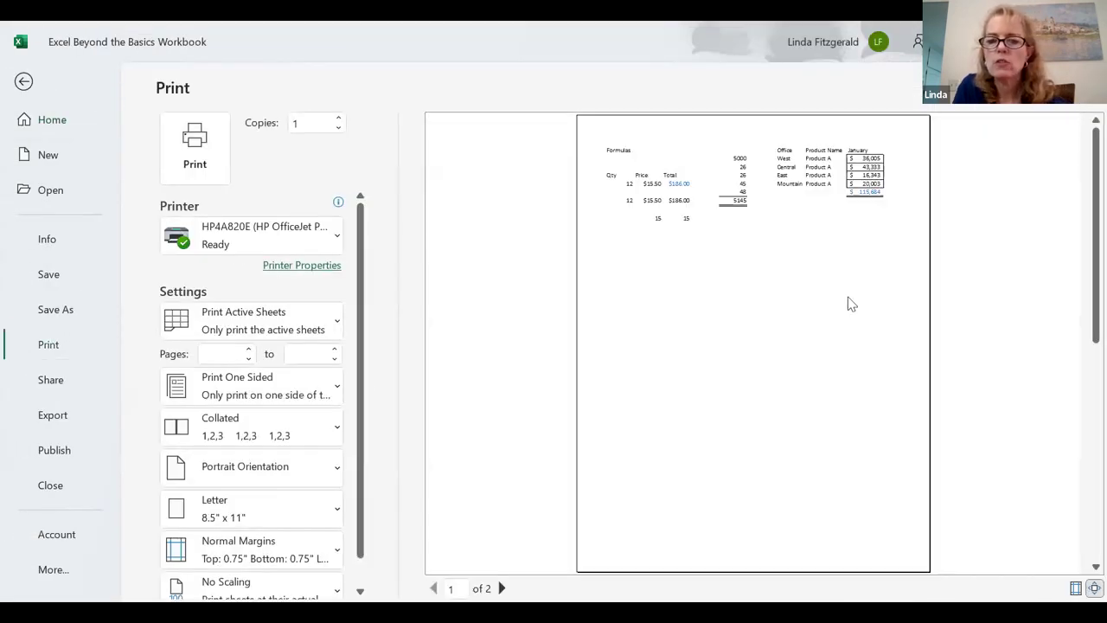
{"action": "scroll", "coordinate": [850, 304], "scroll_direction": "down", "scroll_amount": 2}
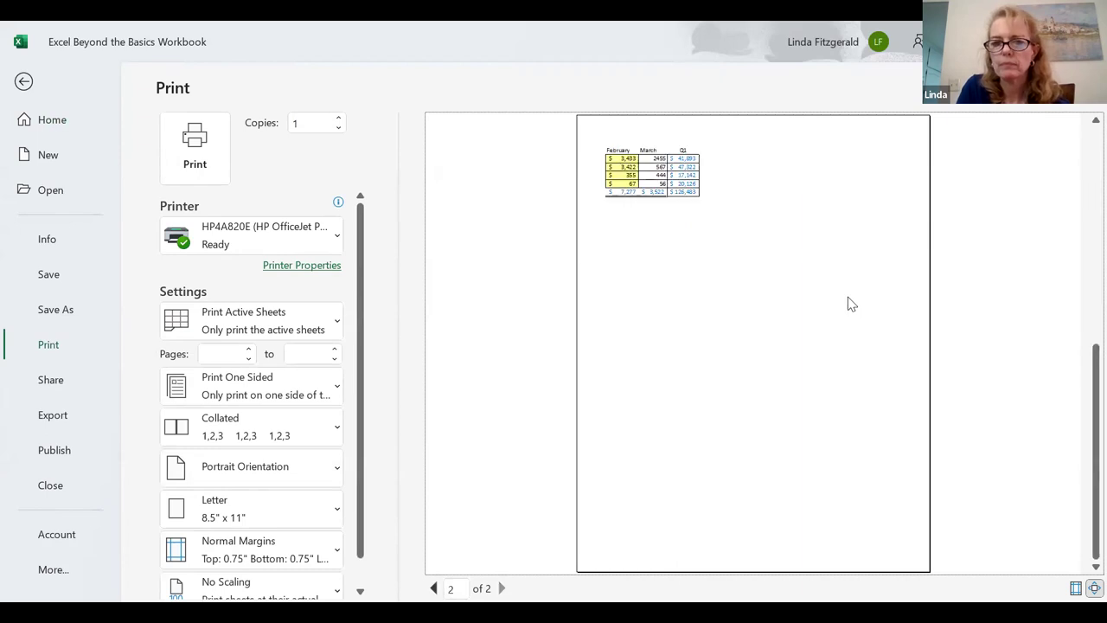
{"action": "scroll", "coordinate": [850, 305], "scroll_direction": "up", "scroll_amount": 2}
{"action": "scroll", "coordinate": [850, 304], "scroll_direction": "down", "scroll_amount": 1}
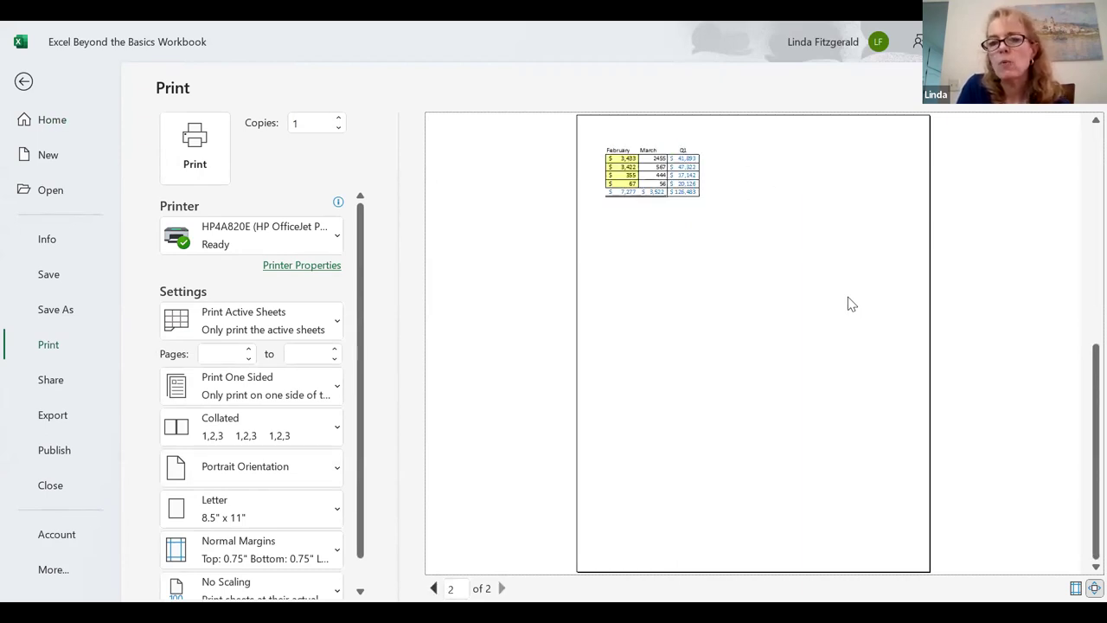
{"action": "scroll", "coordinate": [850, 305], "scroll_direction": "up", "scroll_amount": 1}
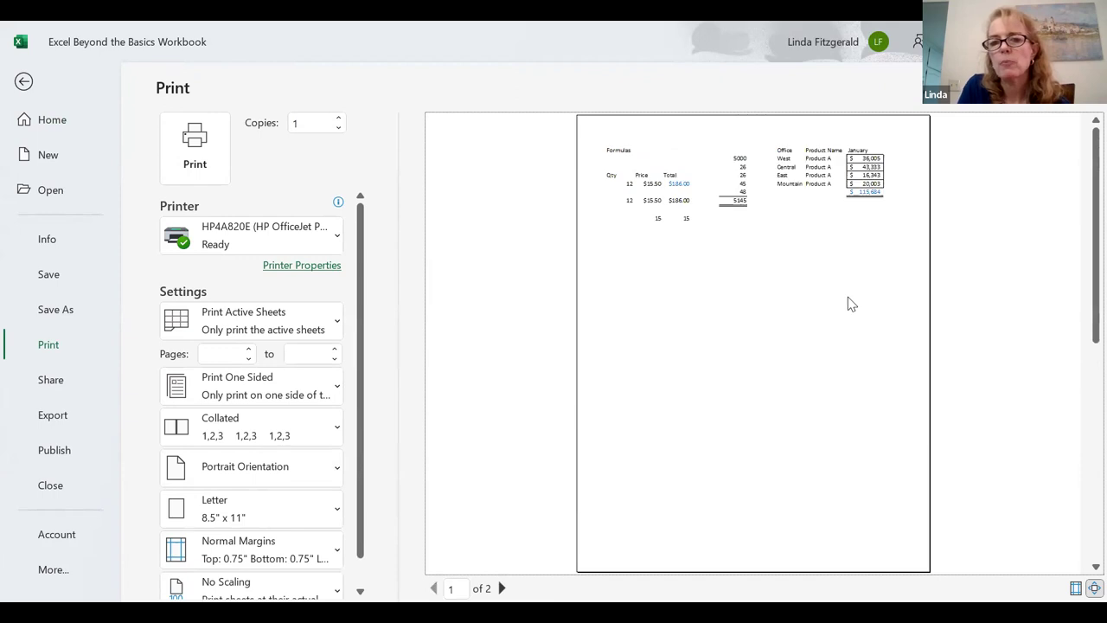
{"action": "left_click", "coordinate": [23, 82]}
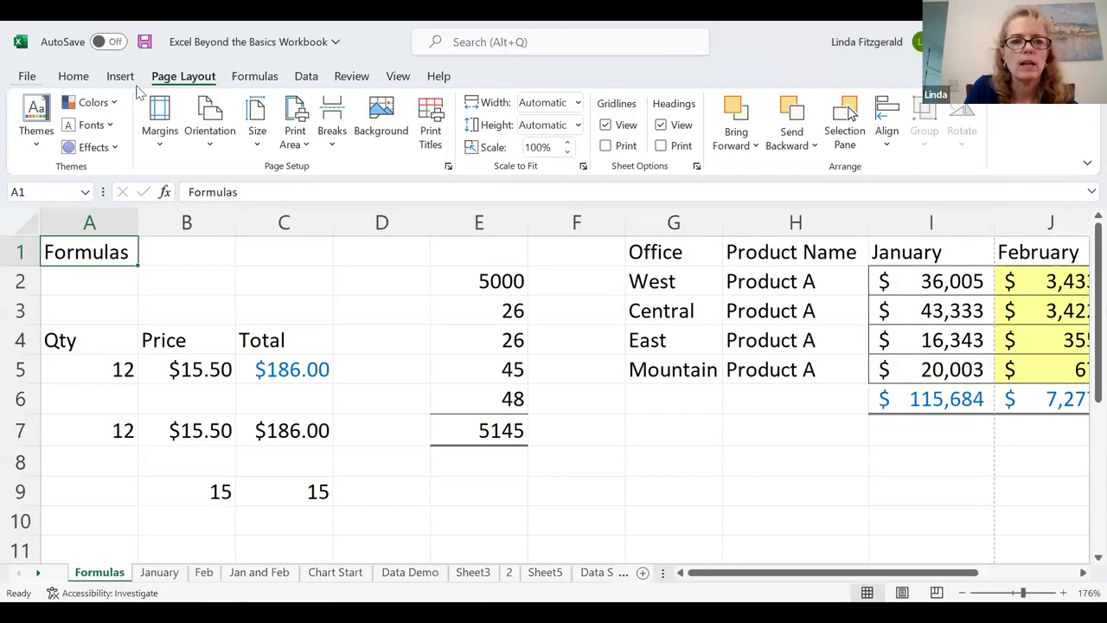
Set the page orientation to Landscape in Page Setup.
{"action": "left_click", "coordinate": [448, 166]}
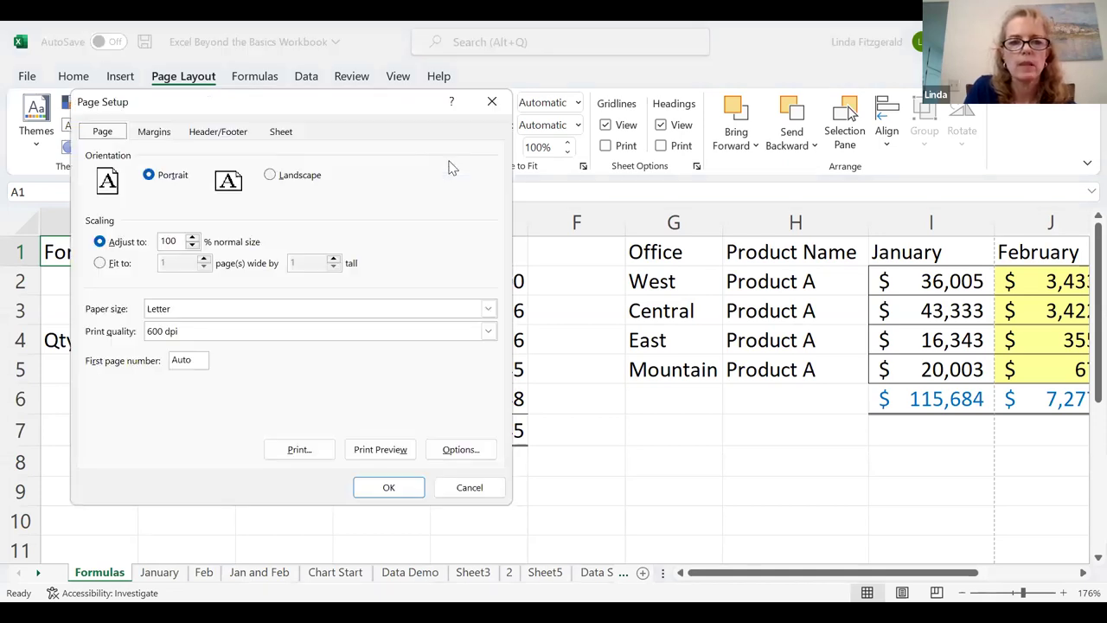
{"action": "left_click", "coordinate": [270, 176]}
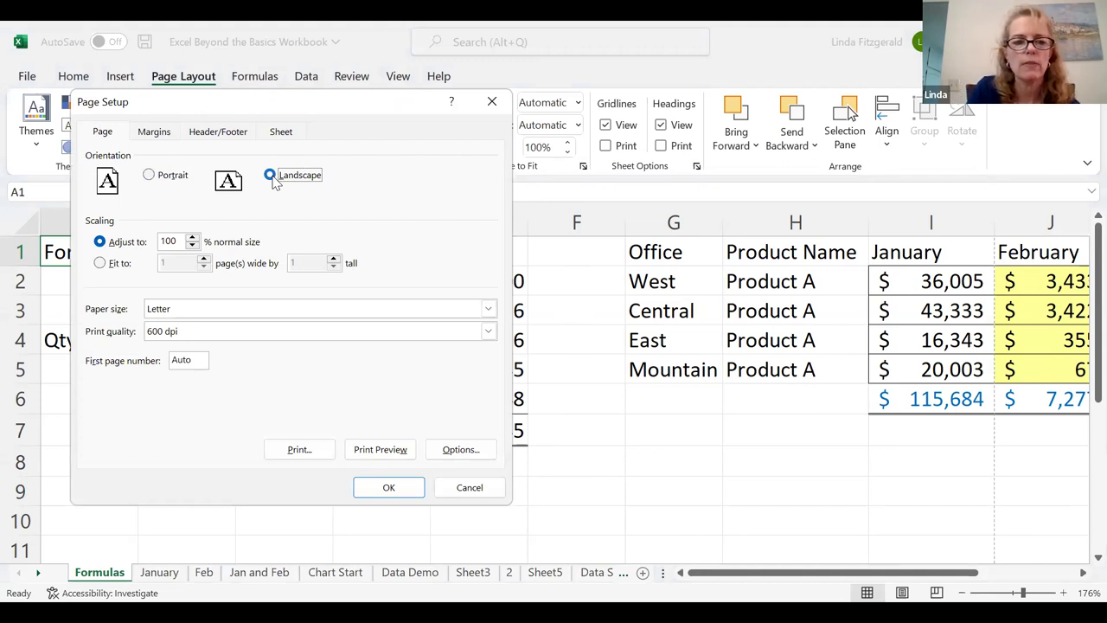
{"action": "left_click", "coordinate": [402, 486]}
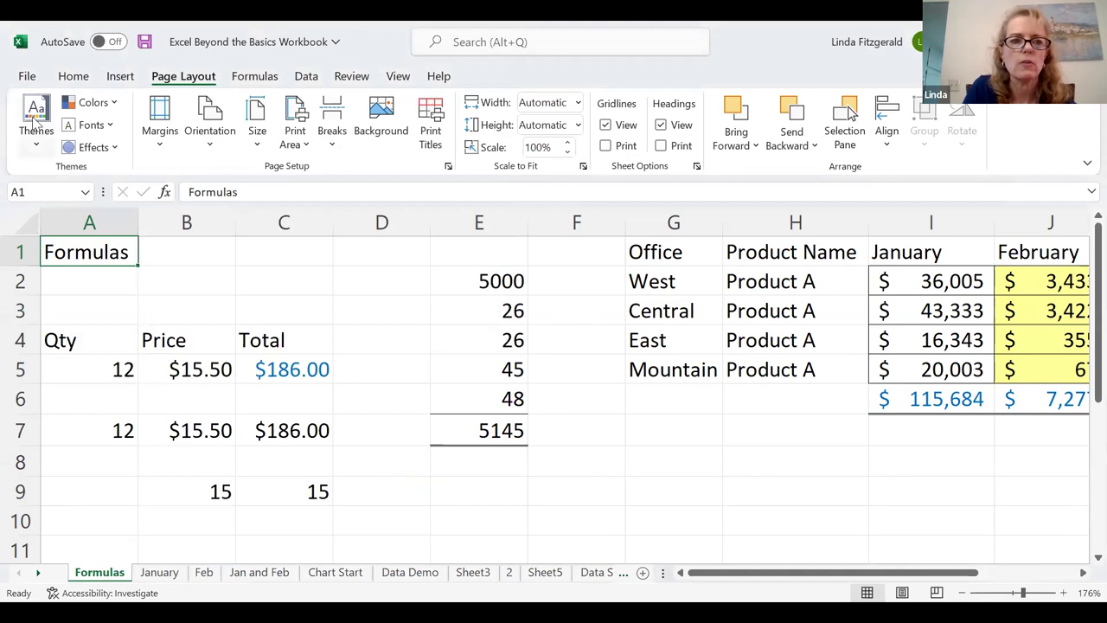
{"action": "left_click", "coordinate": [29, 77]}
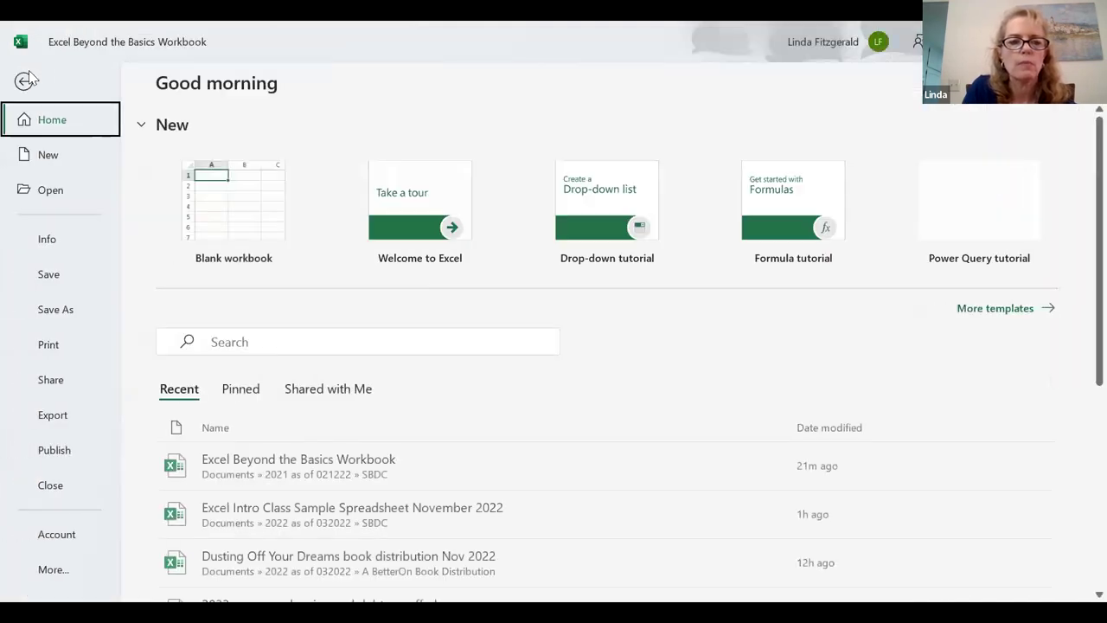
{"action": "left_click", "coordinate": [59, 345]}
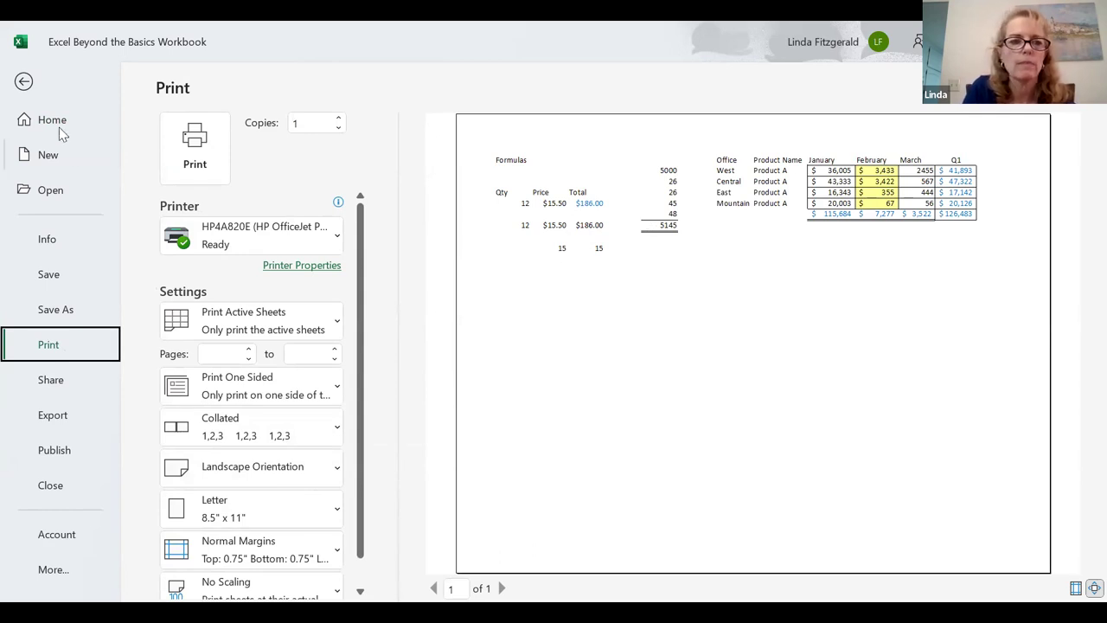
{"action": "left_click", "coordinate": [24, 82]}
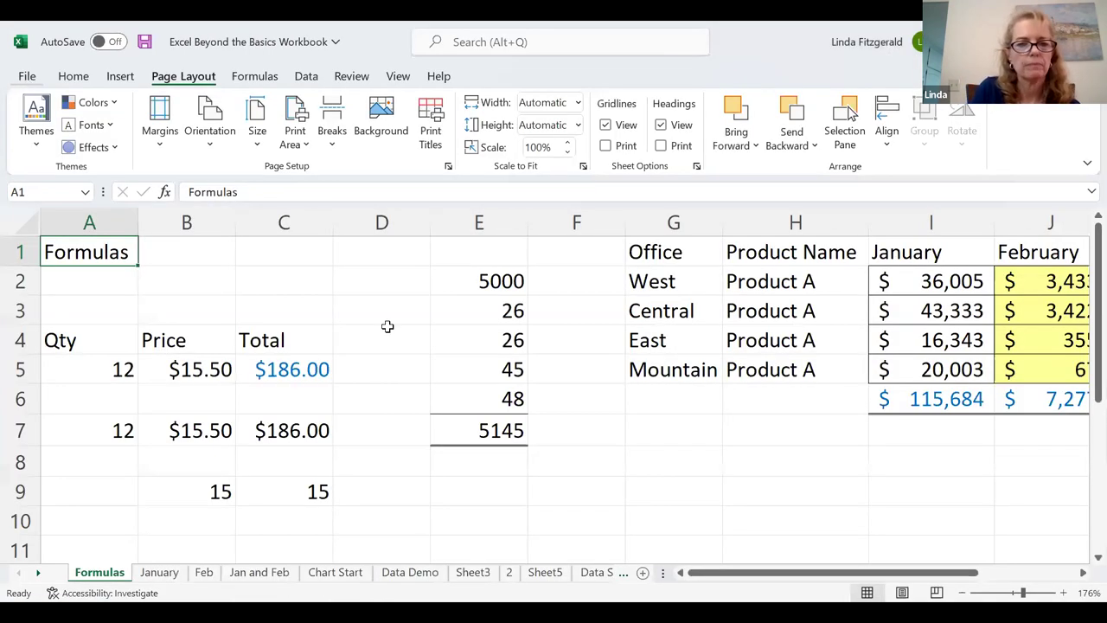
{"action": "scroll", "coordinate": [578, 484], "scroll_direction": "down", "scroll_amount": 2}
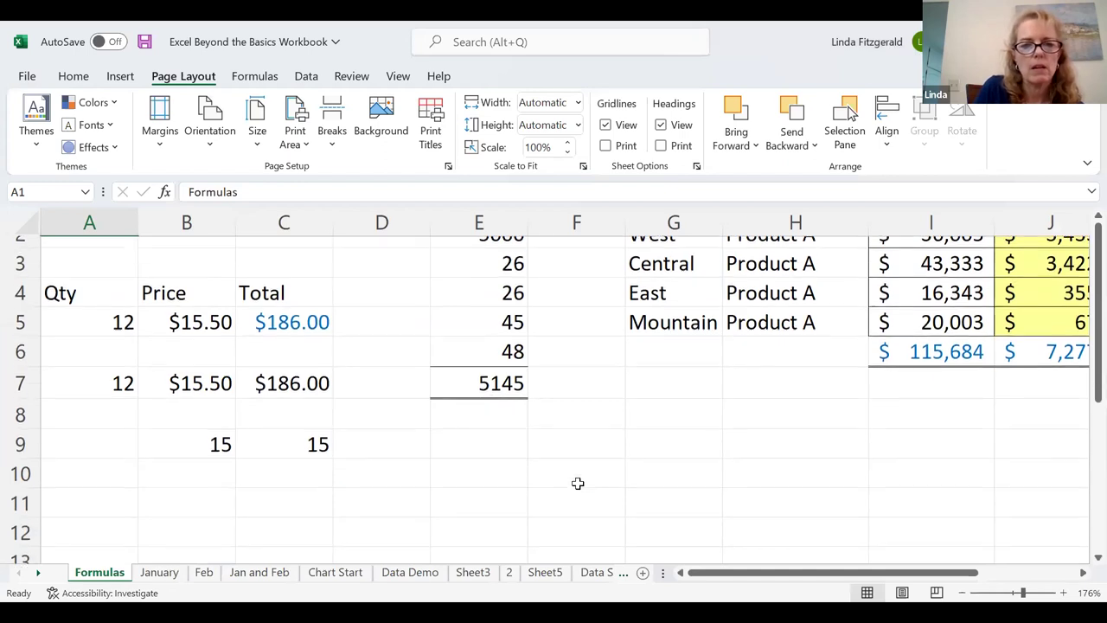
{"action": "scroll", "coordinate": [578, 484], "scroll_direction": "up", "scroll_amount": 2}
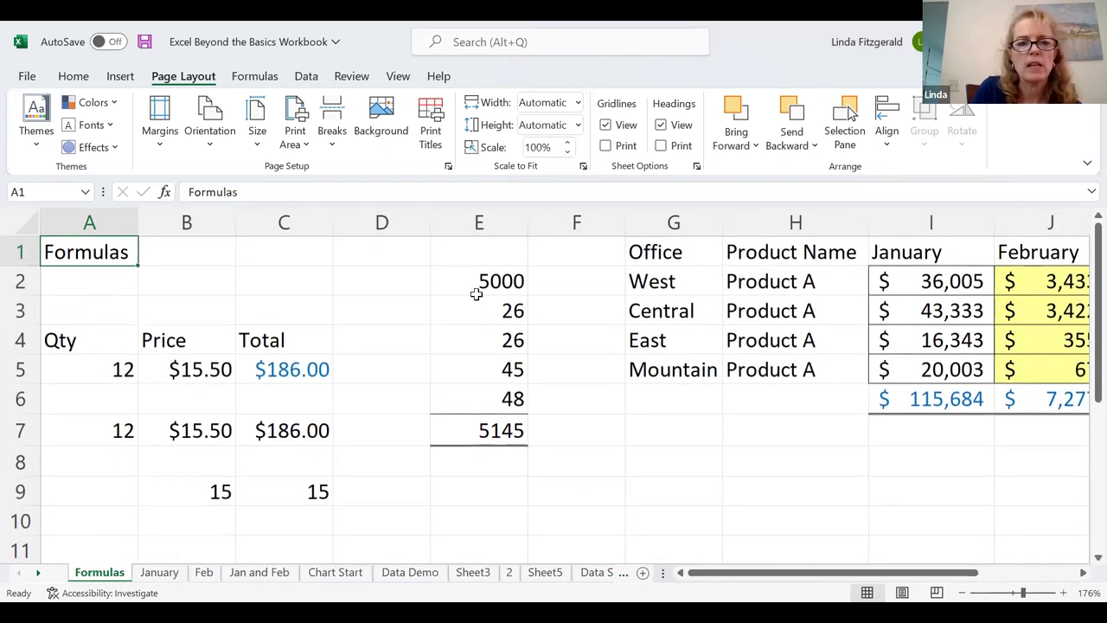
Delete the empty column D, then the column D holding the 5000–5145 figures.
{"action": "left_click", "coordinate": [383, 222]}
{"action": "key", "text": "shift+F10"}
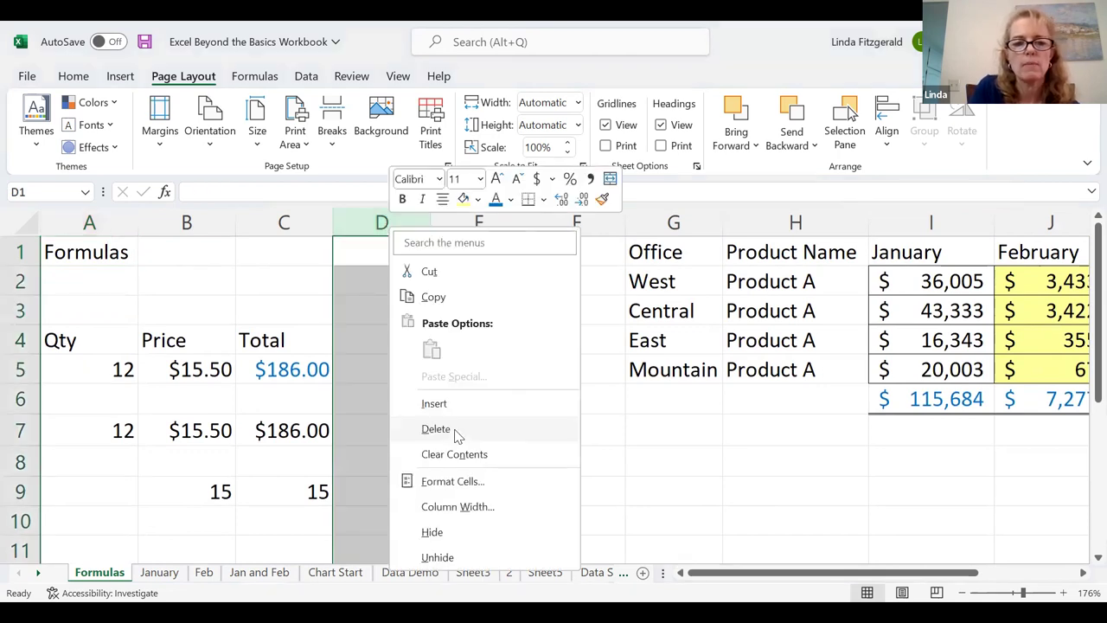
{"action": "left_click", "coordinate": [439, 428]}
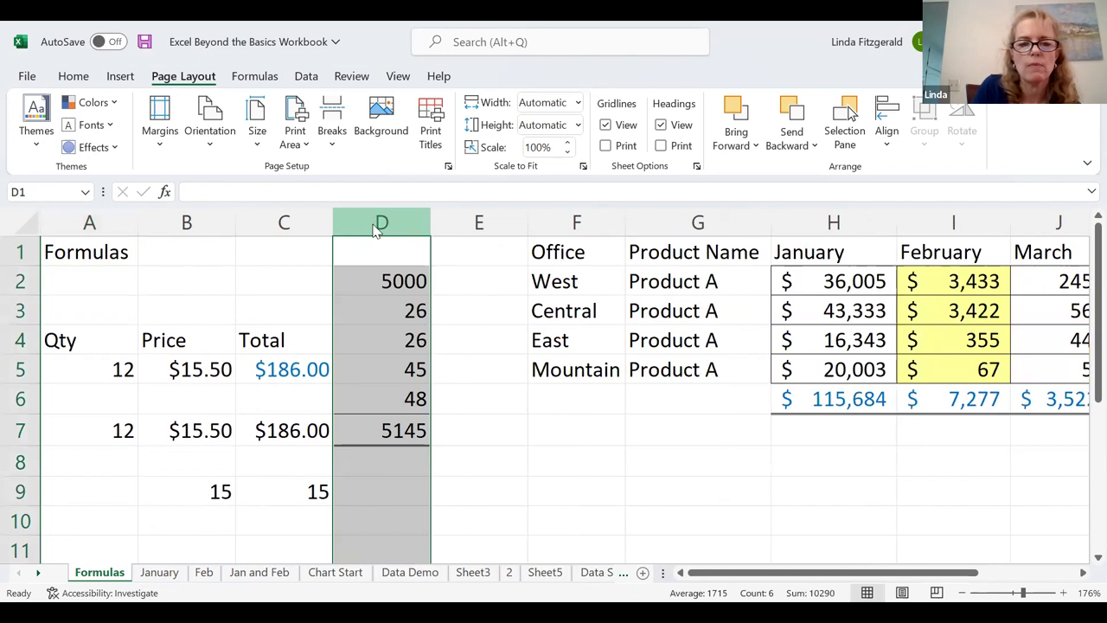
{"action": "right_click", "coordinate": [376, 227]}
{"action": "left_click", "coordinate": [422, 427]}
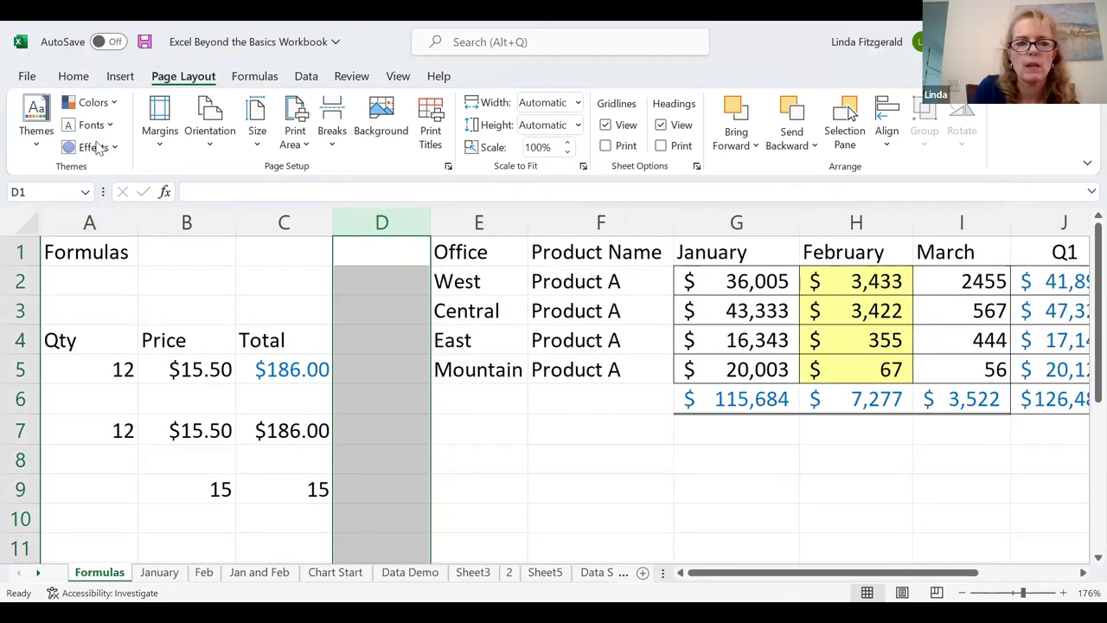
Check the landscape print preview, then go back to the Formulas worksheet.
{"action": "left_click", "coordinate": [33, 78]}
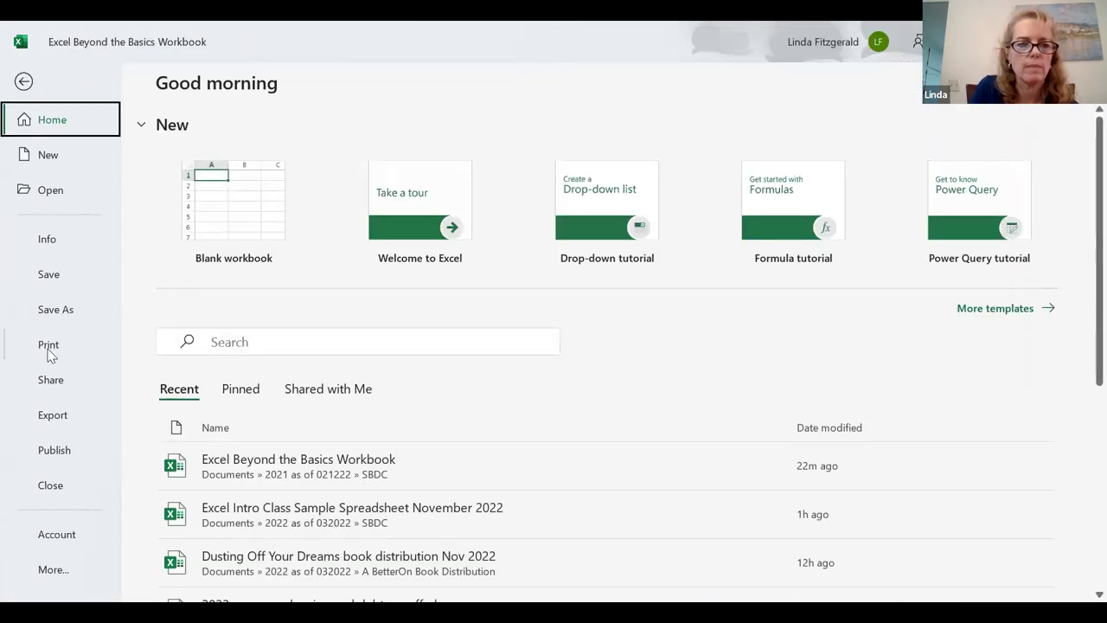
{"action": "left_click", "coordinate": [49, 346]}
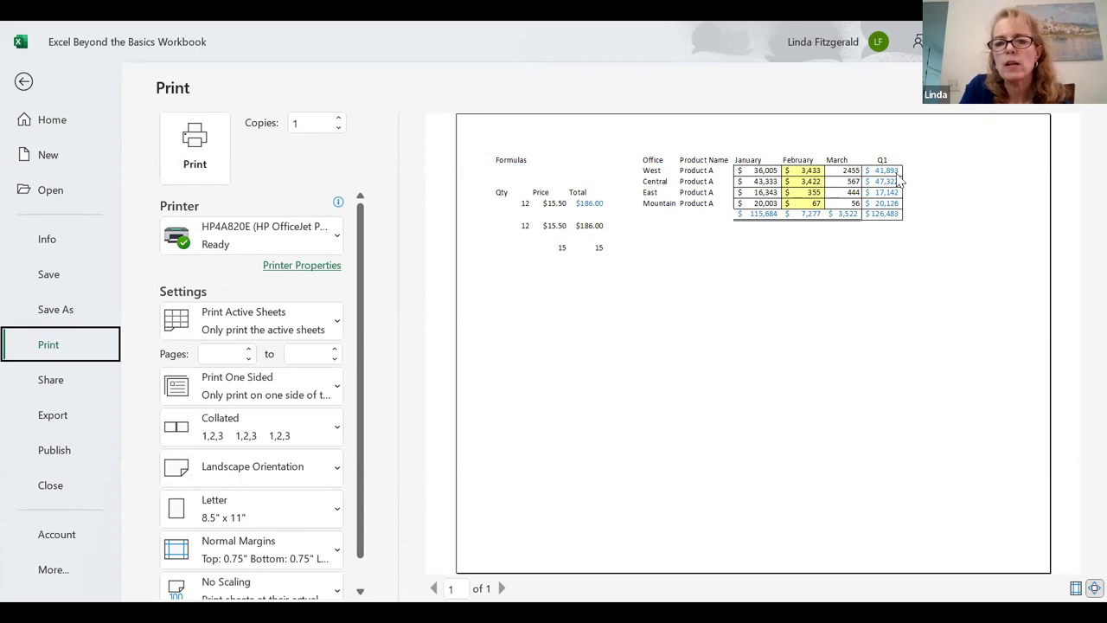
{"action": "left_click", "coordinate": [23, 81]}
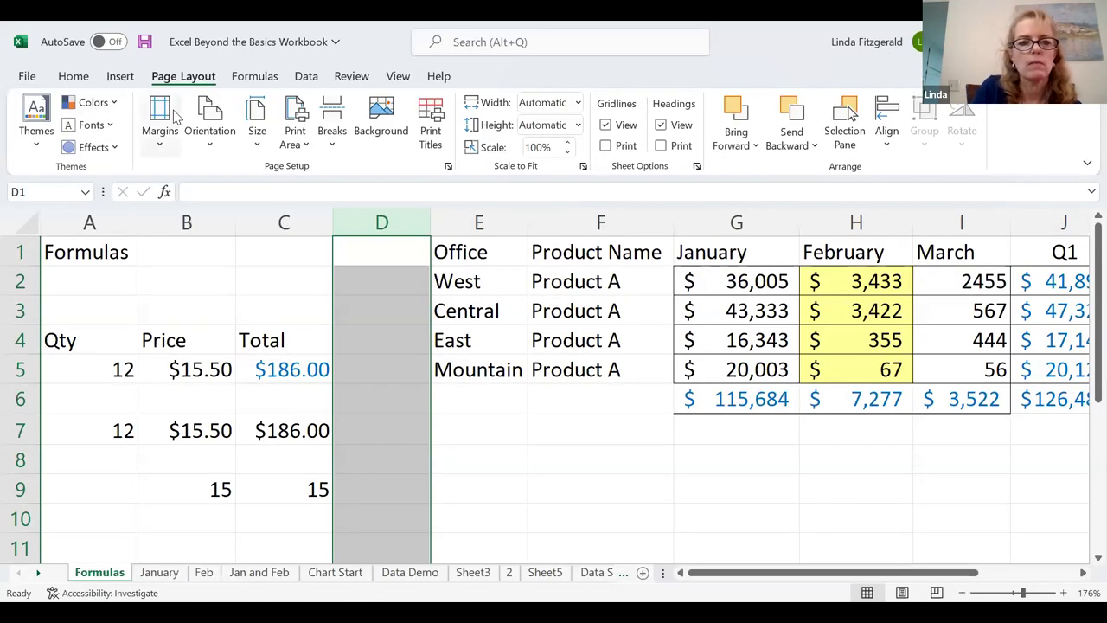
In Page Setup's Sheet settings, set the print area to F1:J6.
{"action": "left_click", "coordinate": [448, 167]}
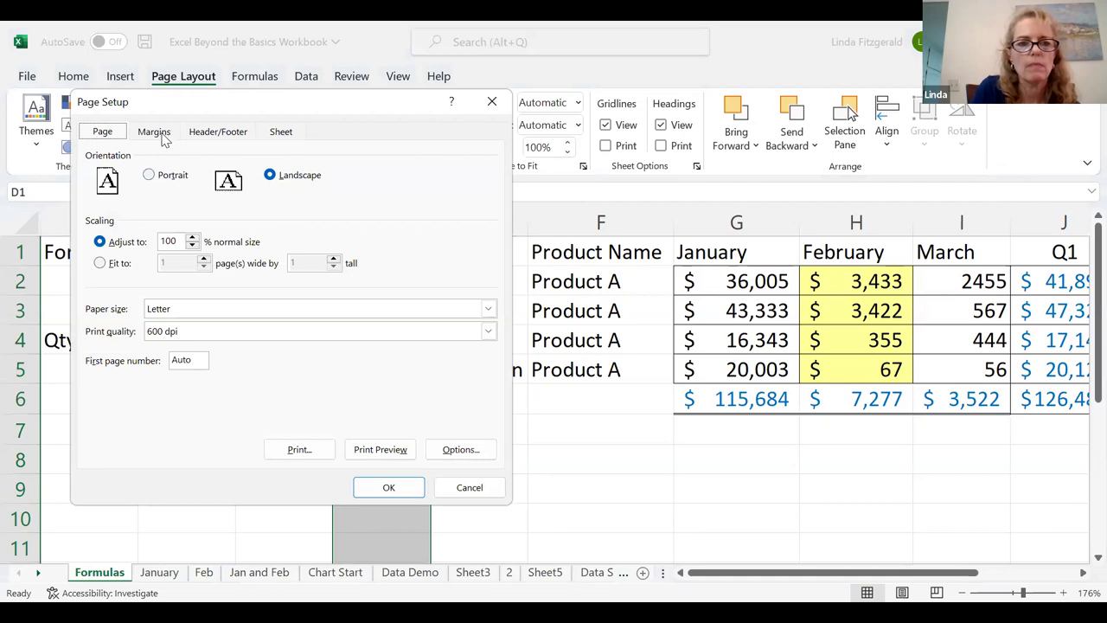
{"action": "left_click", "coordinate": [160, 139]}
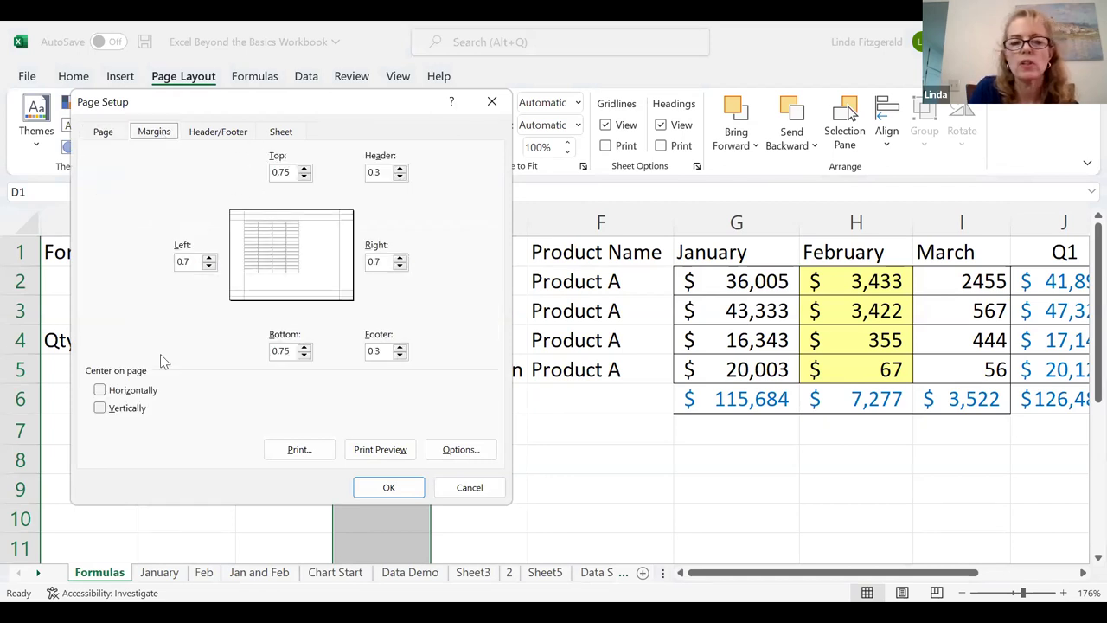
{"action": "left_click", "coordinate": [233, 143]}
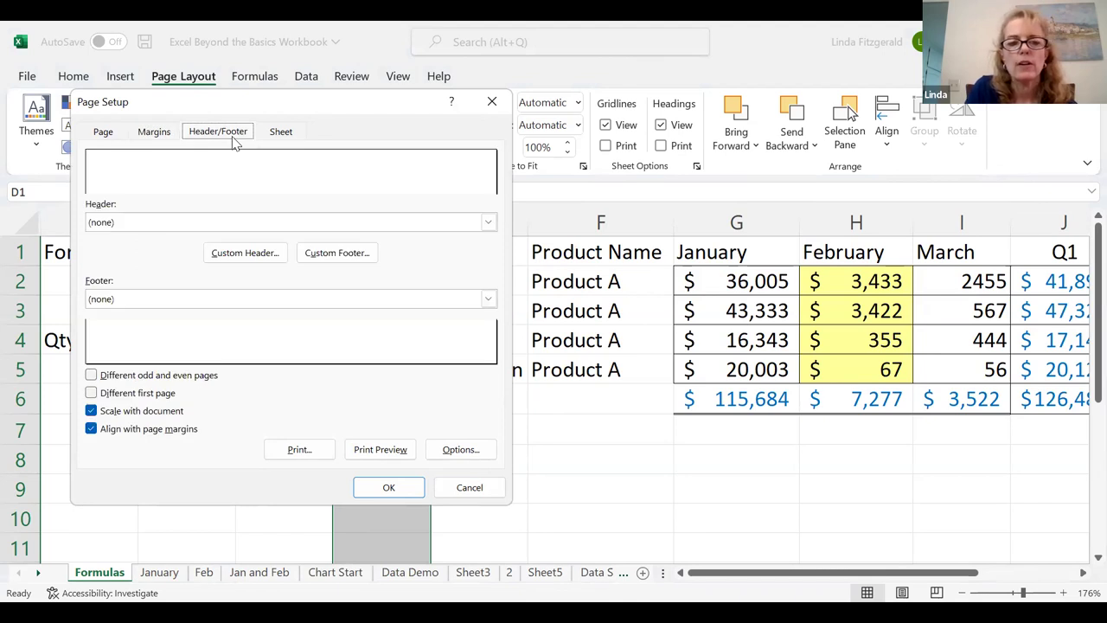
{"action": "left_click", "coordinate": [282, 136]}
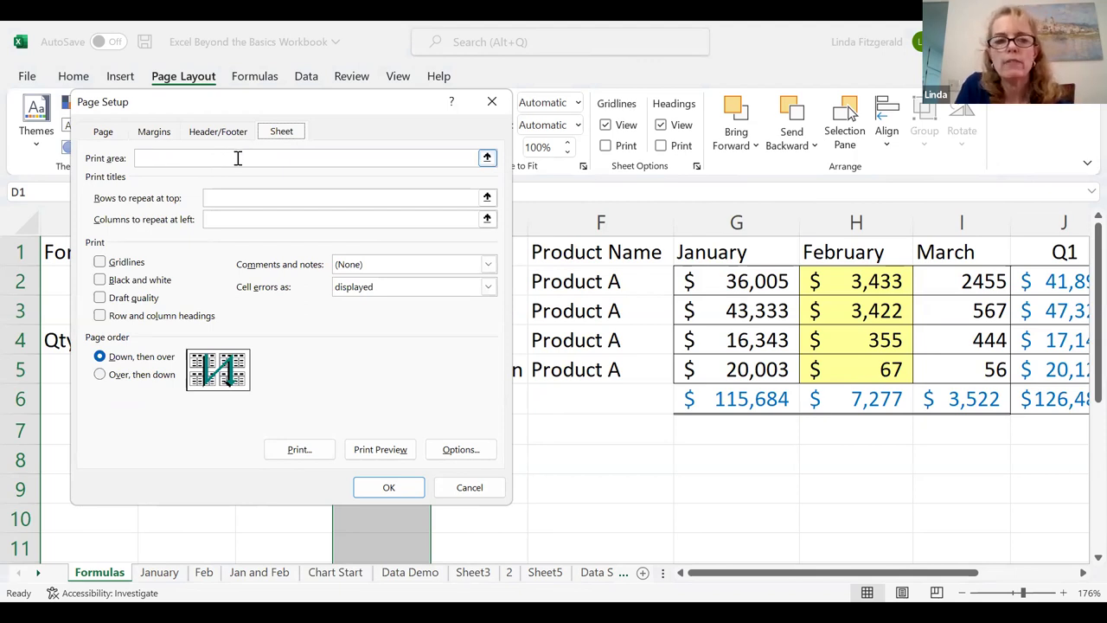
{"action": "left_click", "coordinate": [161, 159]}
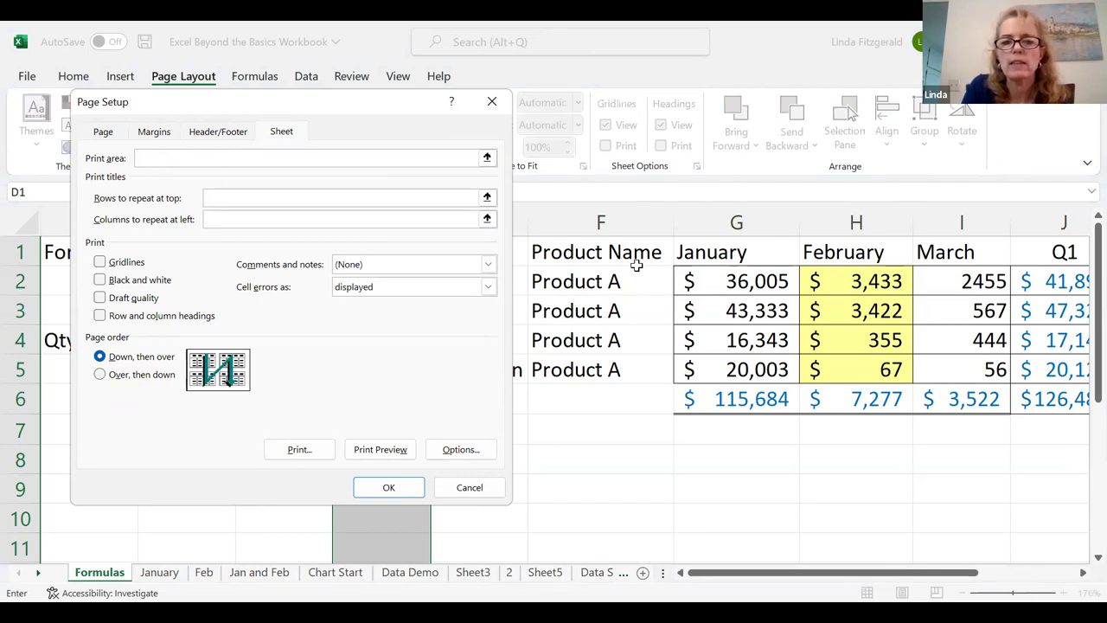
{"action": "left_click", "coordinate": [615, 251]}
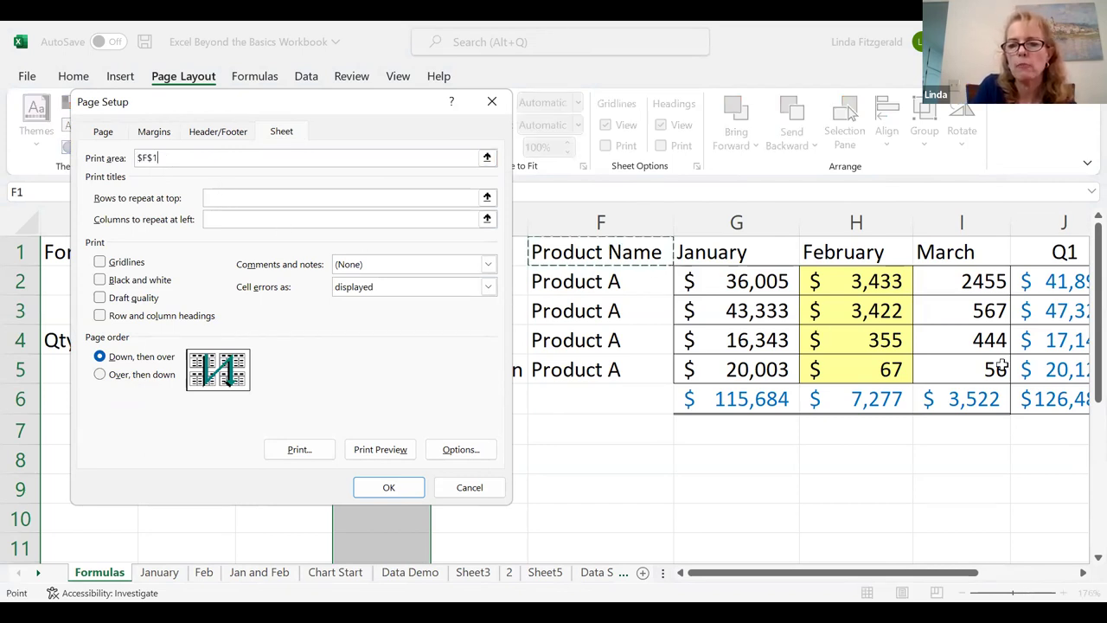
{"action": "left_click", "coordinate": [1038, 396], "text": "shift"}
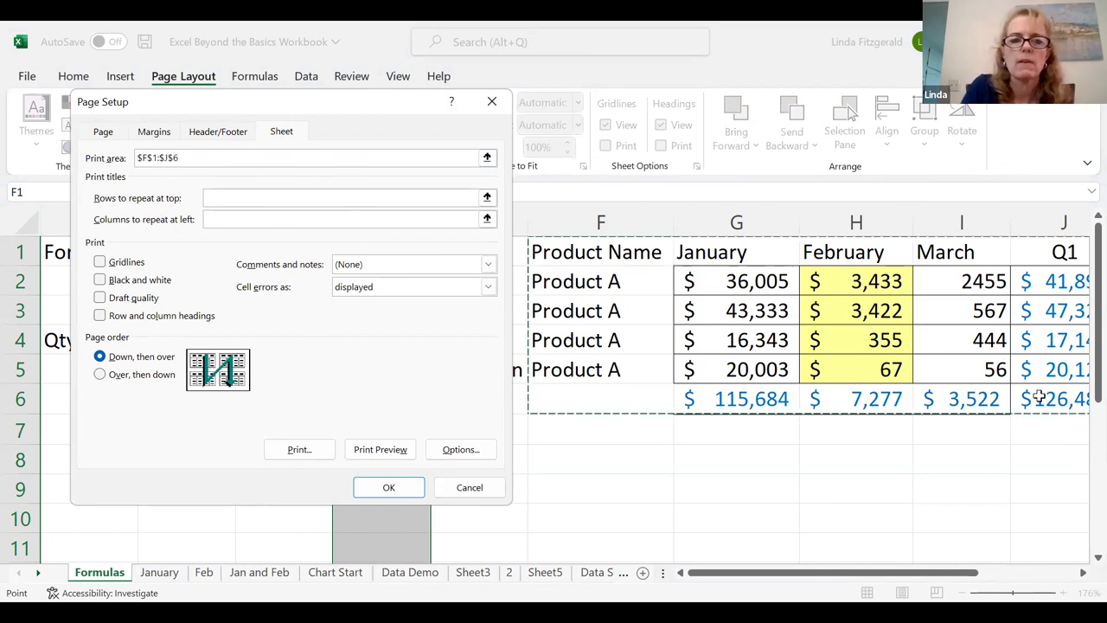
{"action": "left_click", "coordinate": [404, 489]}
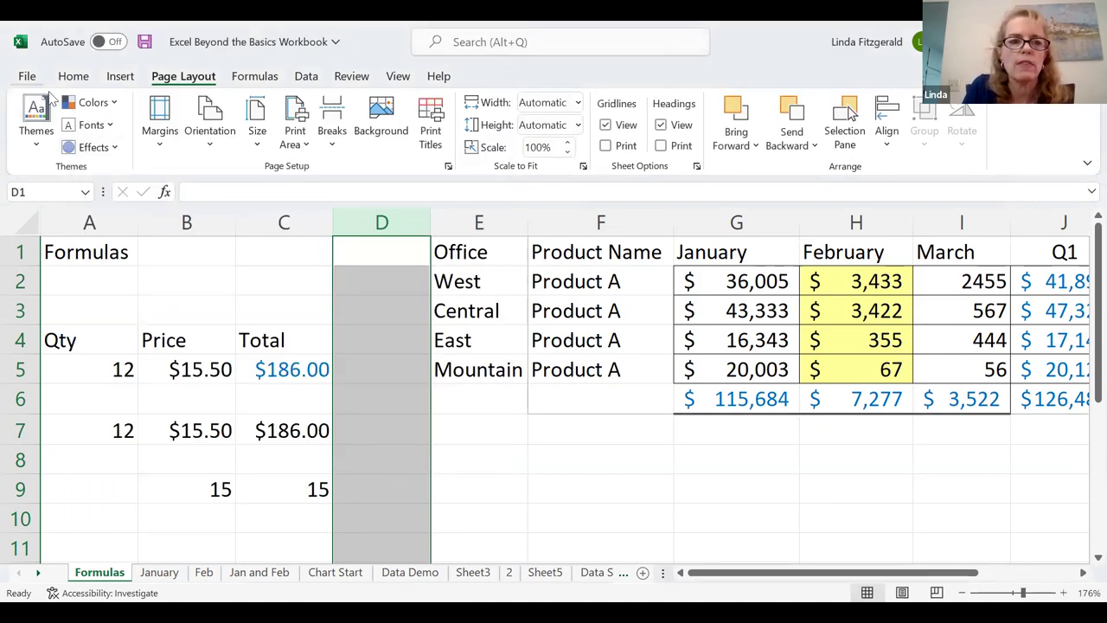
Preview the printout to confirm only the sales table prints, then return to the sheet.
{"action": "left_click", "coordinate": [26, 76]}
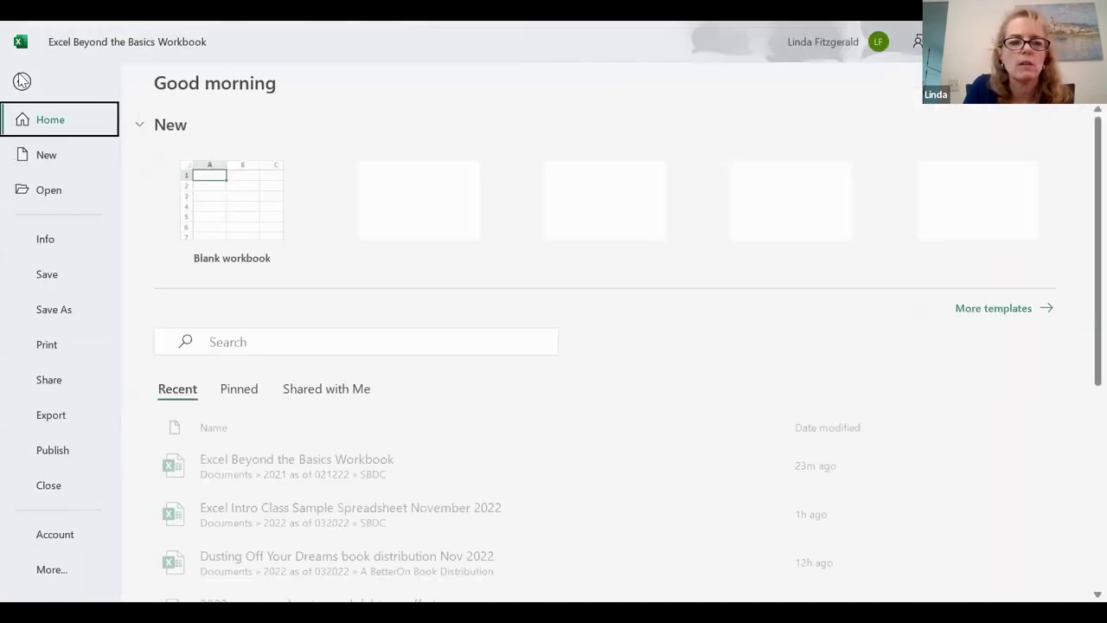
{"action": "left_click", "coordinate": [58, 348]}
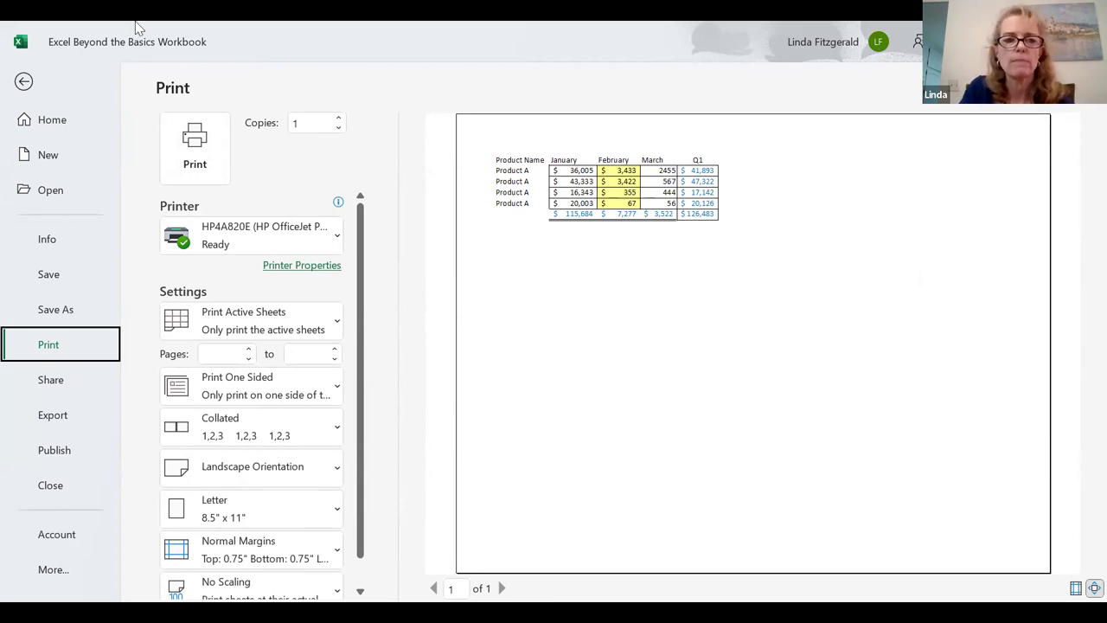
{"action": "left_click", "coordinate": [26, 84]}
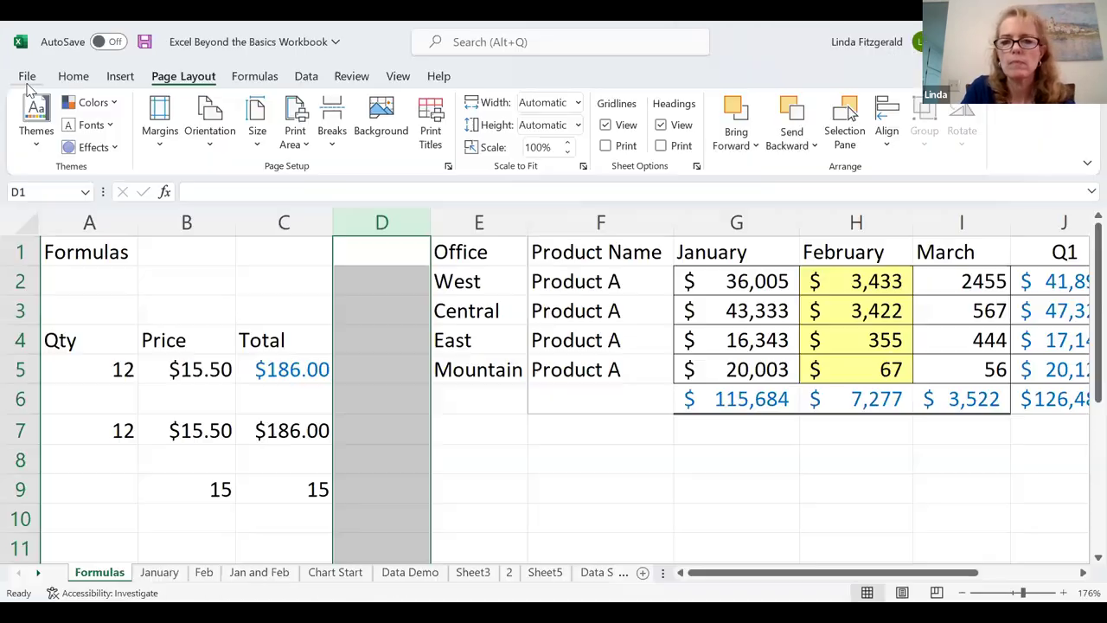
Clear the column selection by clicking H8, then reopen the Page Setup dialog from Page Layout.
{"action": "left_click", "coordinate": [845, 457]}
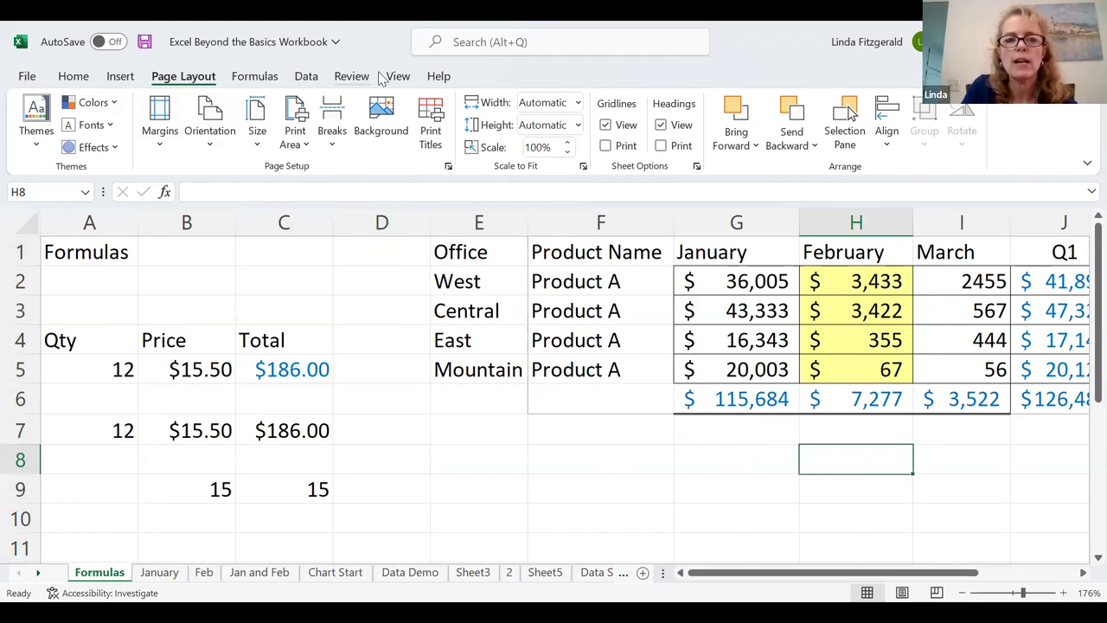
{"action": "left_click", "coordinate": [239, 76]}
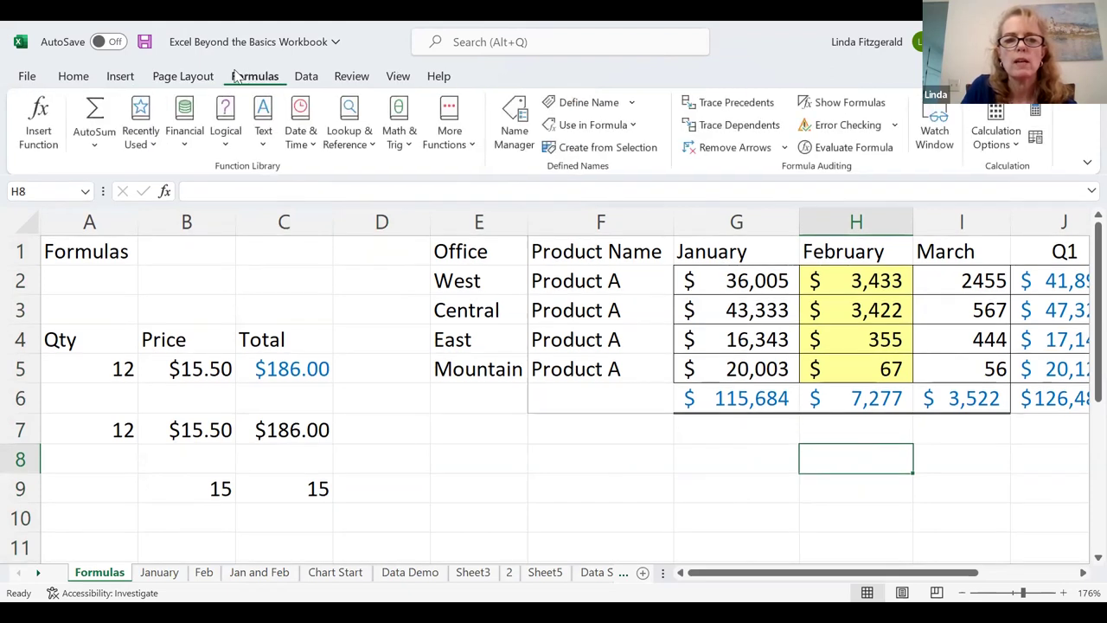
{"action": "left_click", "coordinate": [177, 76]}
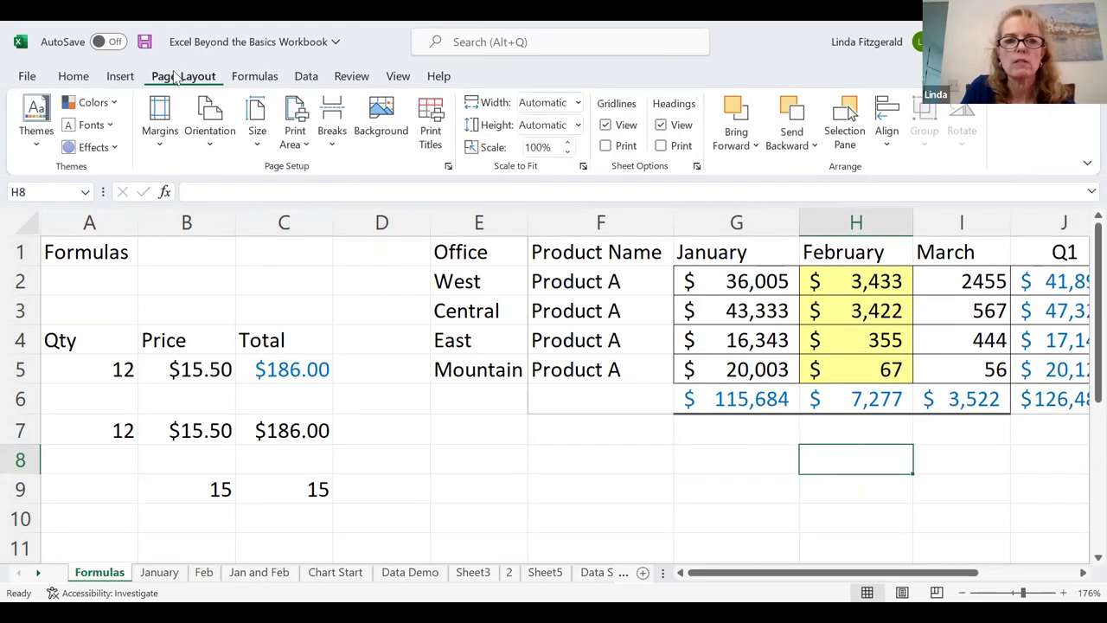
{"action": "left_click", "coordinate": [448, 167]}
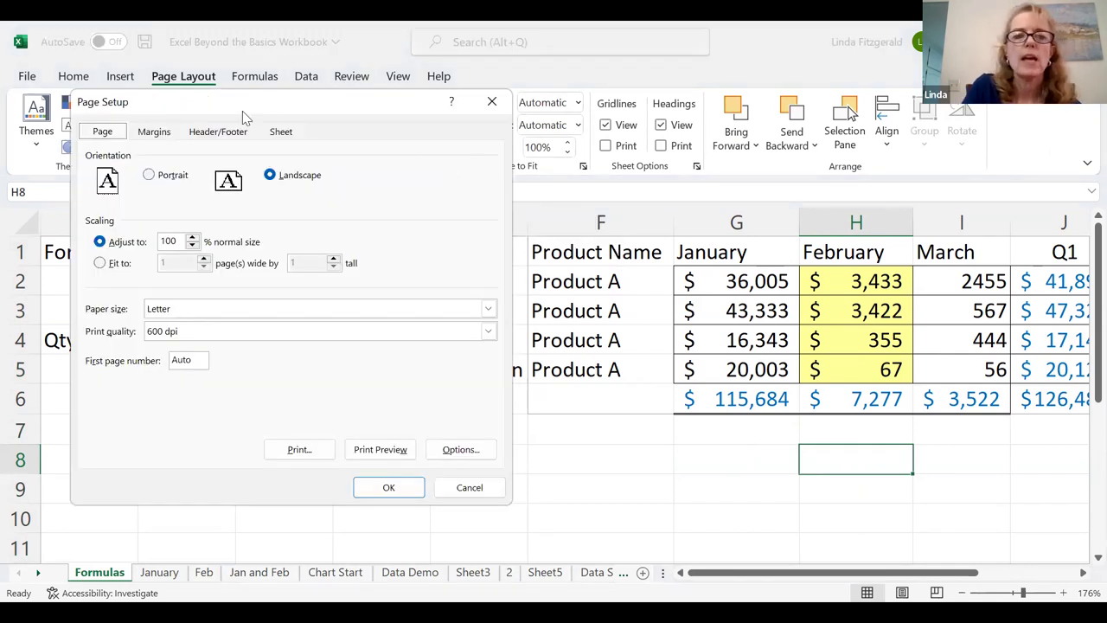
Switch Page Setup to the Header/Footer settings, where header and footer are both none.
{"action": "left_click", "coordinate": [231, 143]}
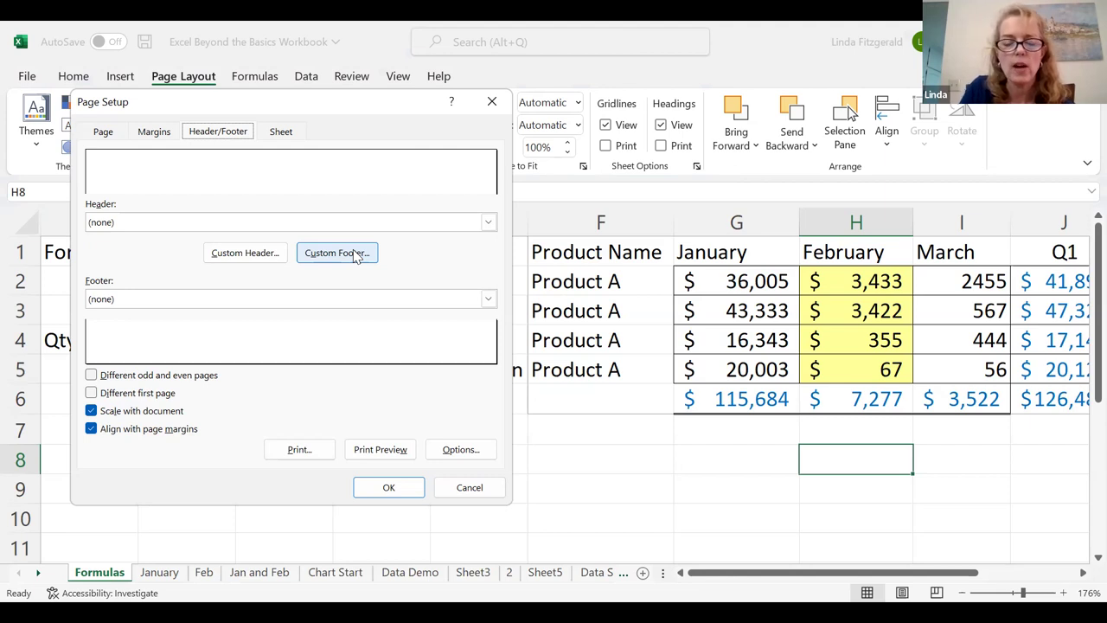
Create a custom footer: File Name - Sheet Name at left, 'Page [Page] of [Pages]' at right.
{"action": "left_click", "coordinate": [355, 256]}
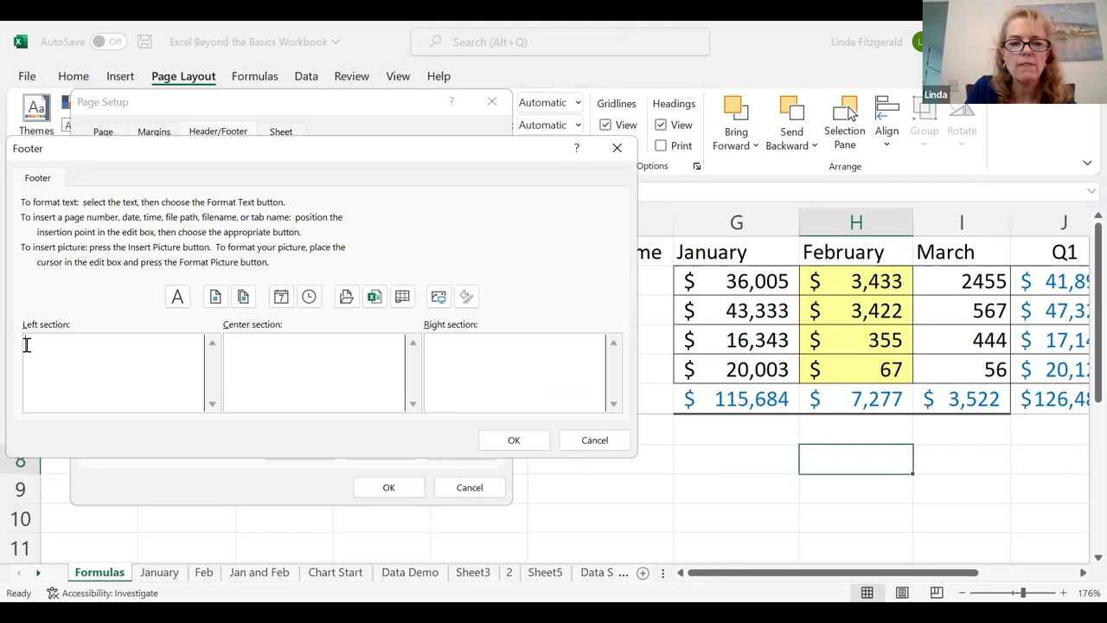
{"action": "left_click", "coordinate": [374, 298]}
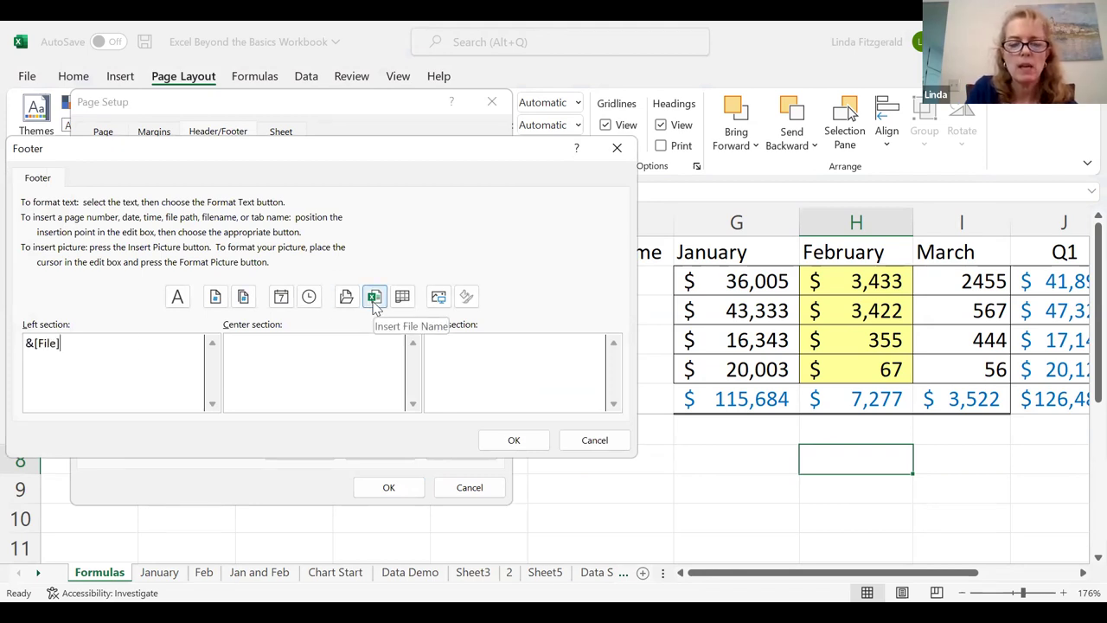
{"action": "type", "text": "-"}
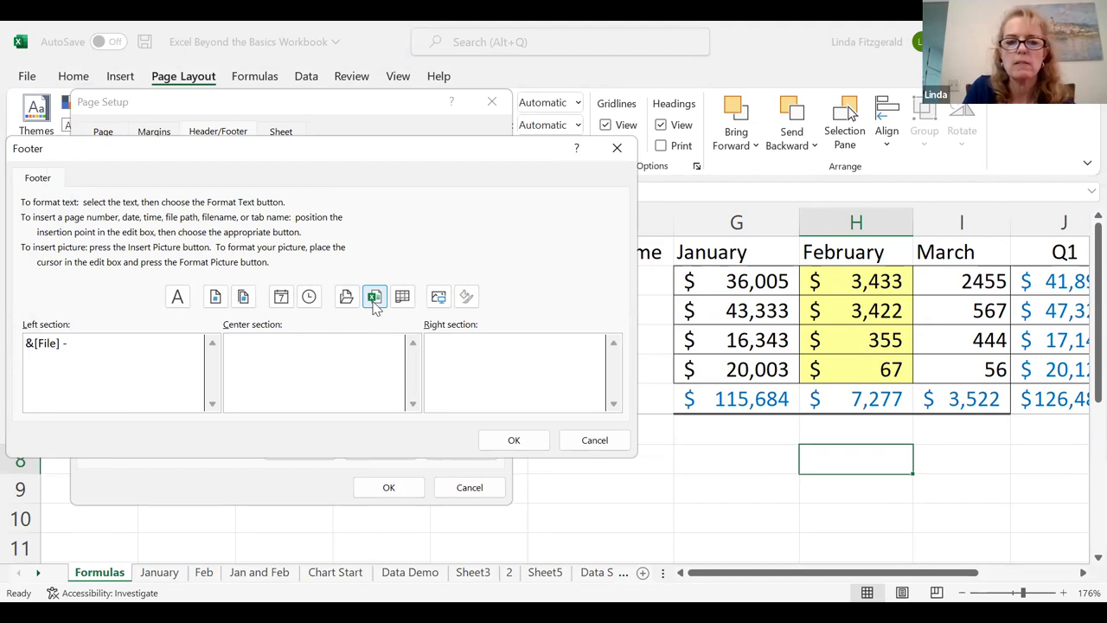
{"action": "left_click", "coordinate": [403, 297]}
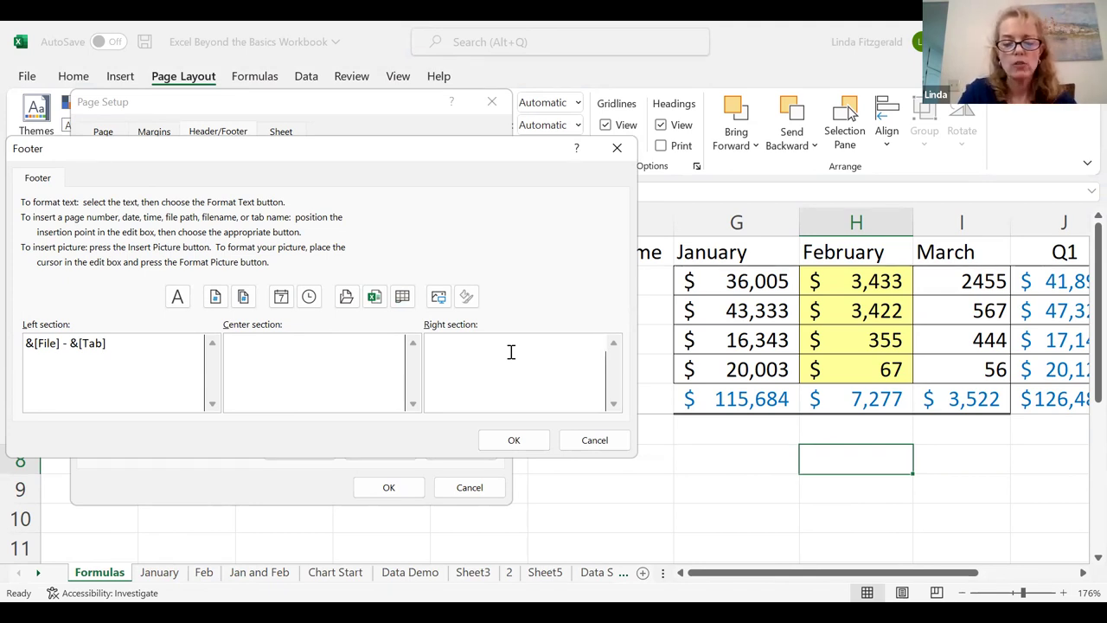
{"action": "type", "text": "Page"}
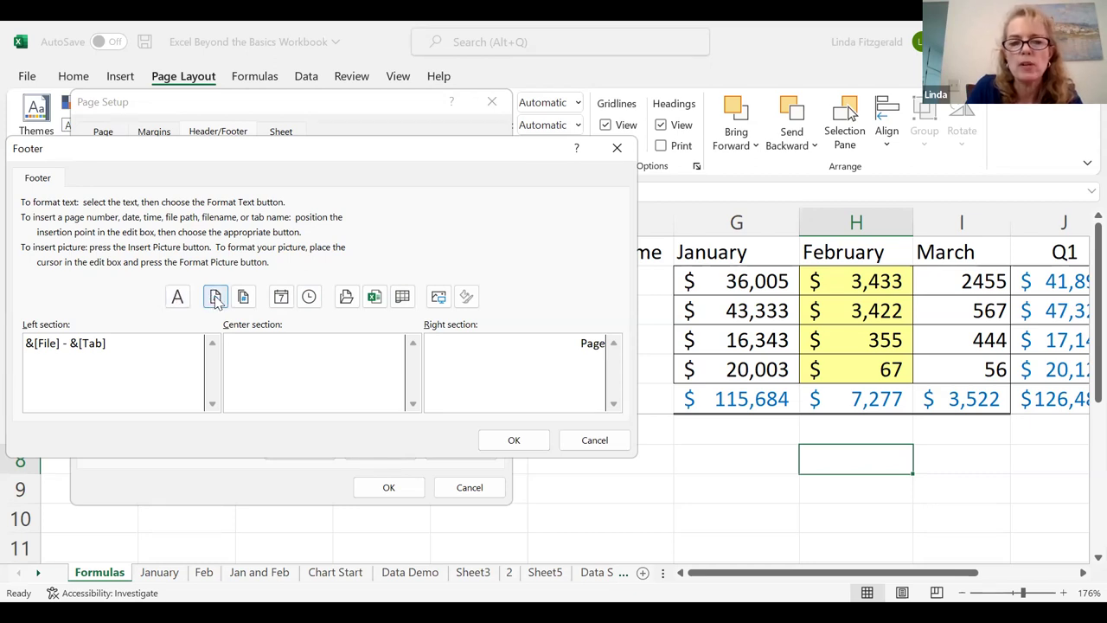
{"action": "left_click", "coordinate": [216, 298]}
{"action": "type", "text": "of"}
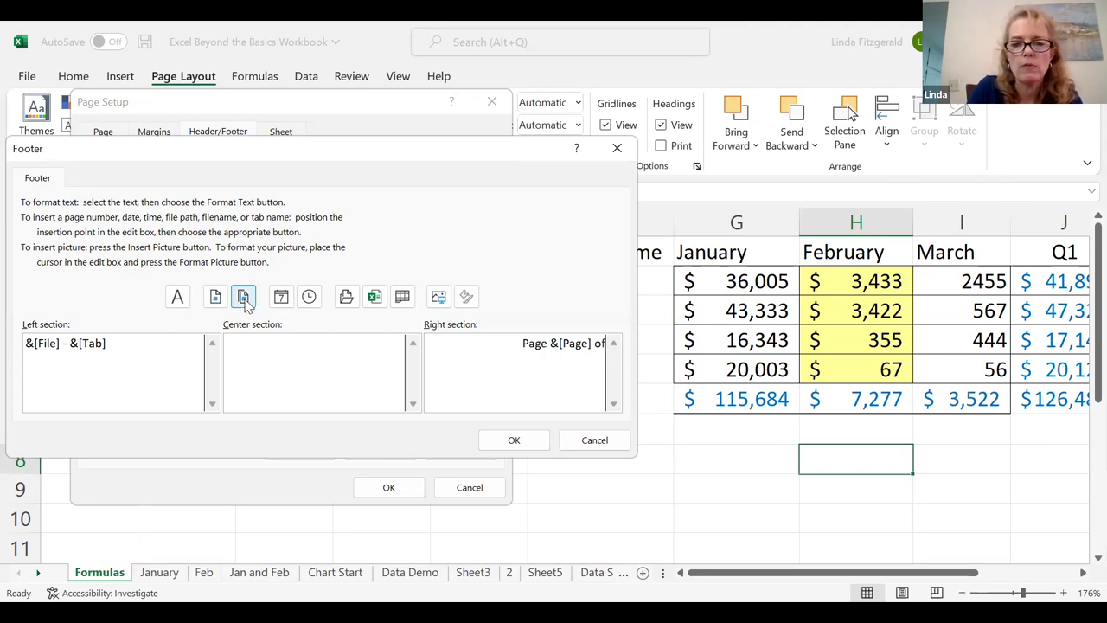
{"action": "left_click", "coordinate": [244, 297]}
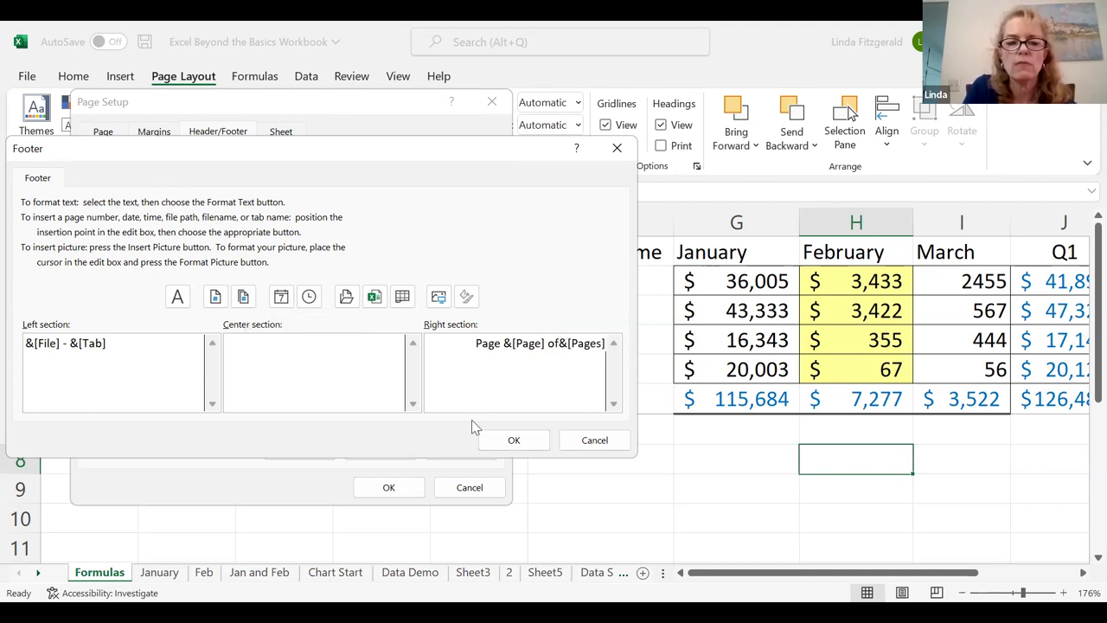
{"action": "left_click", "coordinate": [514, 440]}
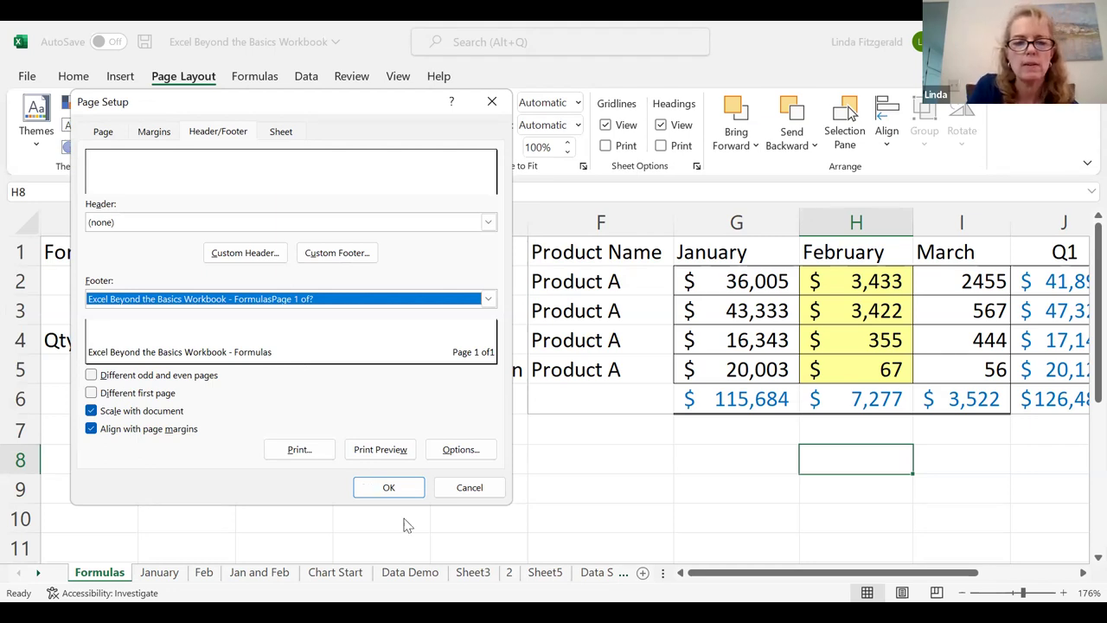
Confirm Page Setup to apply the custom footer and return to the Formulas sheet.
{"action": "left_click", "coordinate": [389, 488]}
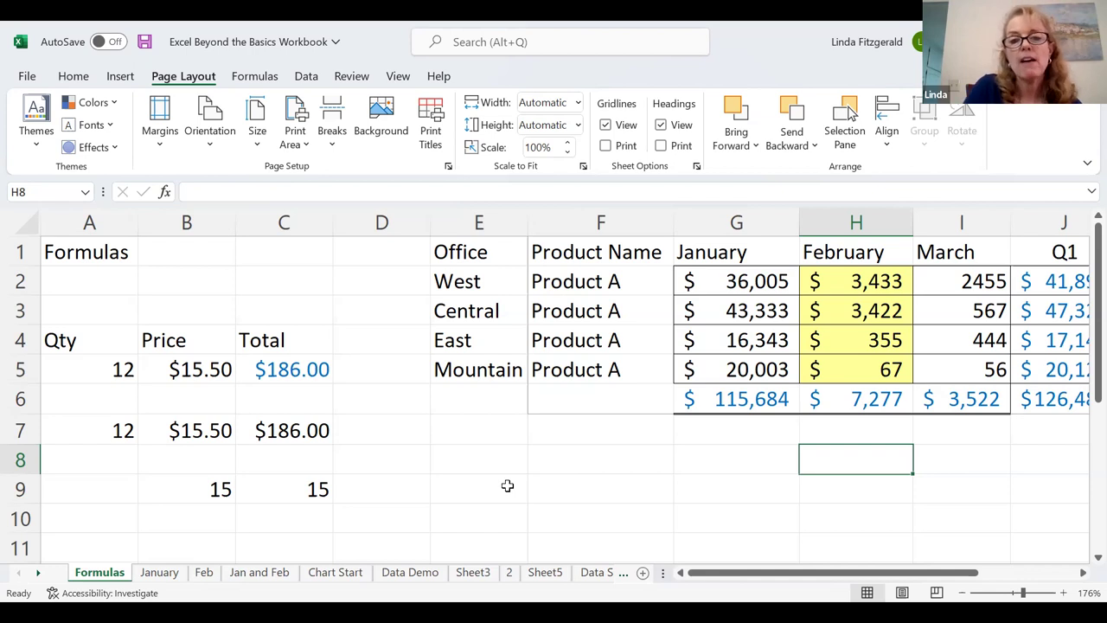
Enter =G2+G3+G4-G5 in G6, removing a stray extra operator, so January shows $75,678.
{"action": "left_click", "coordinate": [760, 403]}
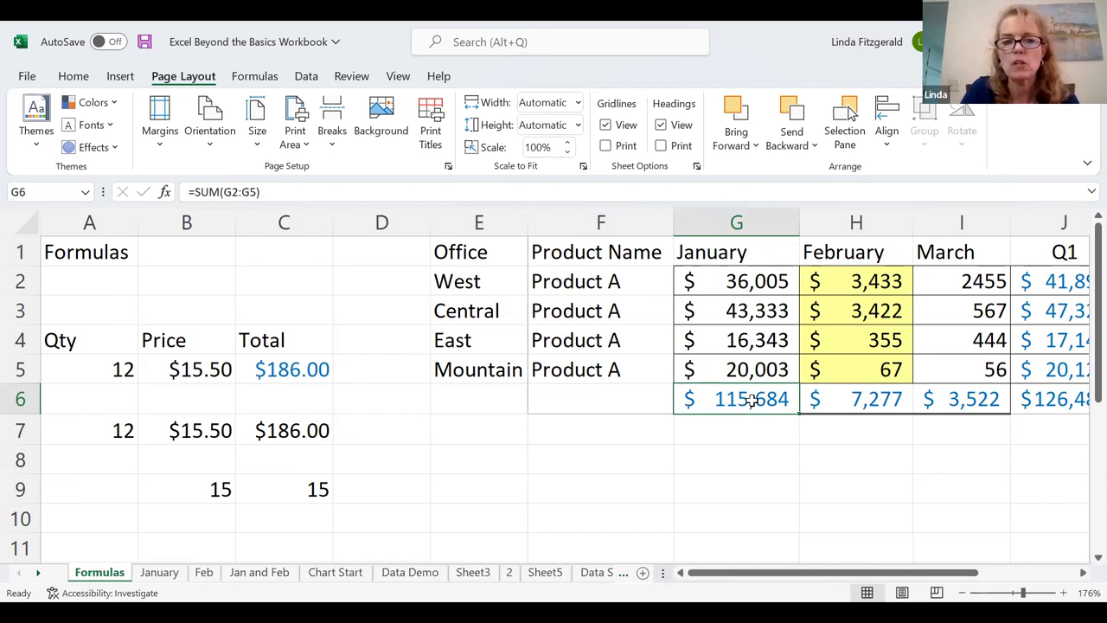
{"action": "type", "text": "="}
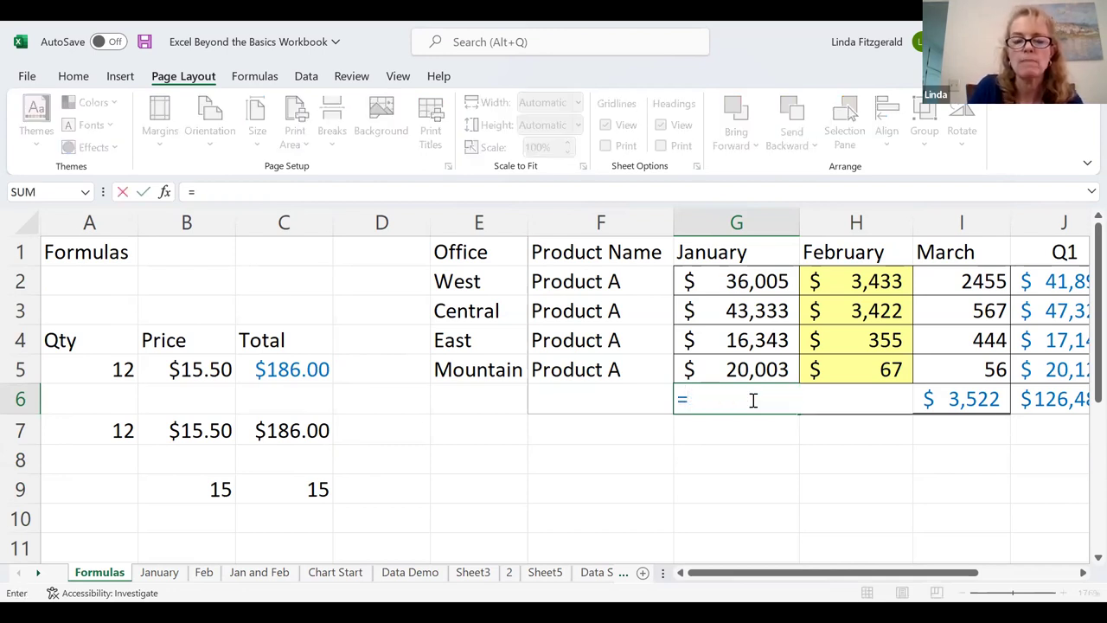
{"action": "left_click", "coordinate": [742, 281]}
{"action": "type", "text": "+"}
{"action": "left_click", "coordinate": [745, 304]}
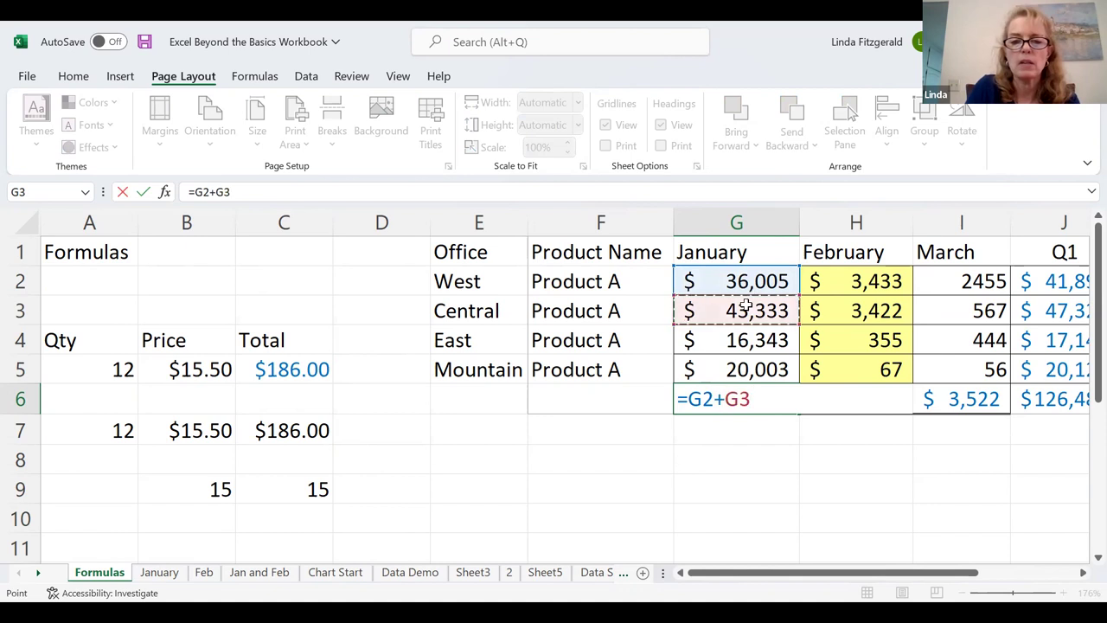
{"action": "type", "text": "+"}
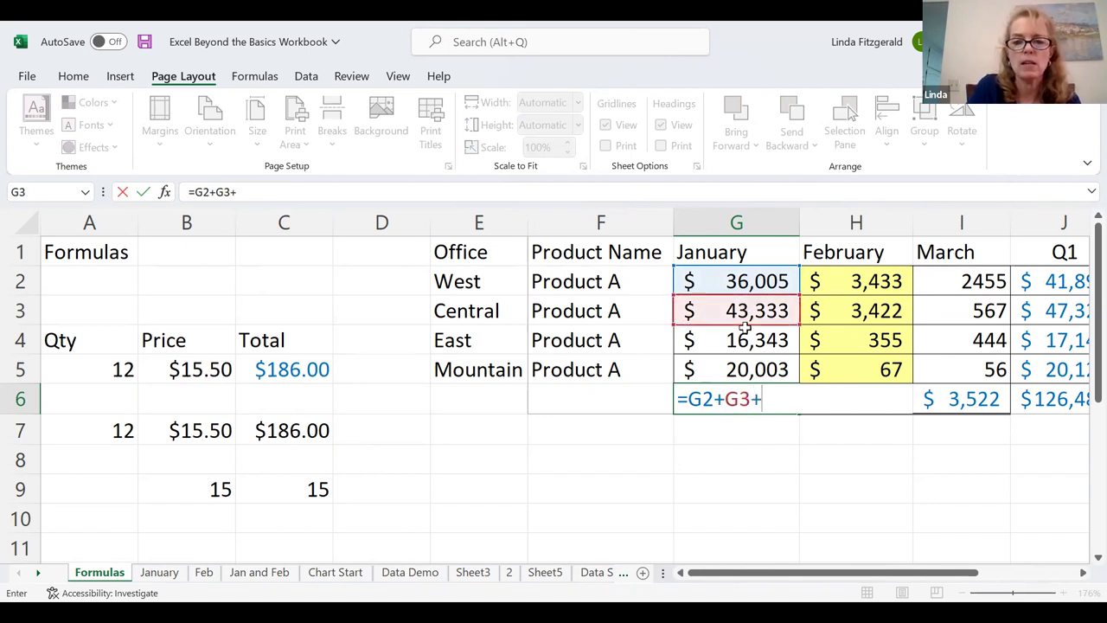
{"action": "left_click", "coordinate": [742, 339]}
{"action": "type", "text": "+"}
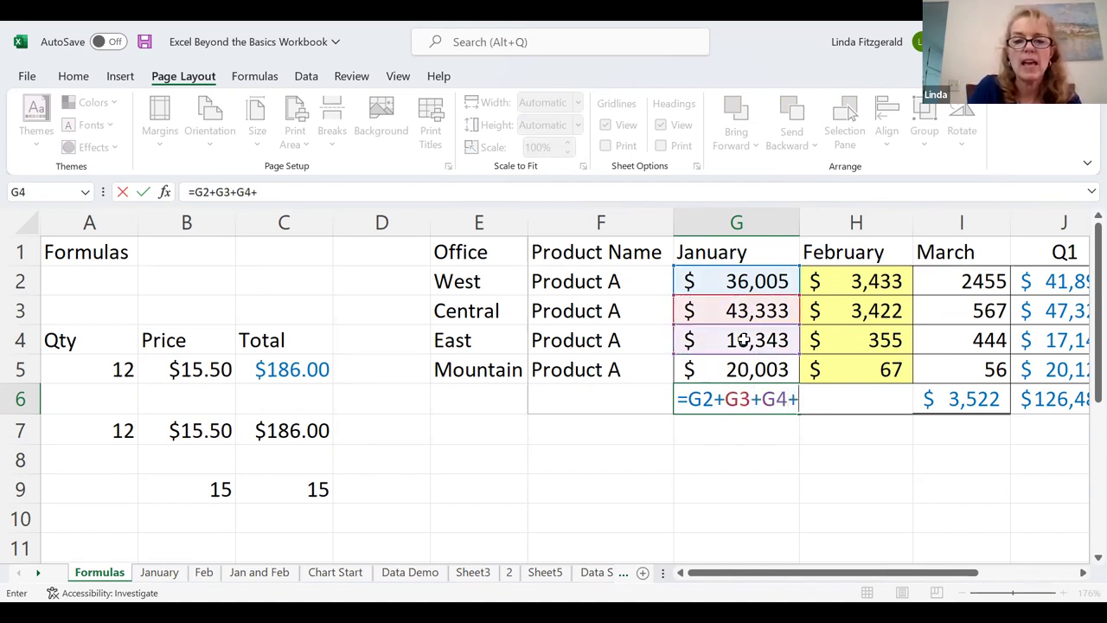
{"action": "type", "text": "-"}
{"action": "key", "text": "BackSpace"}
{"action": "key", "text": "BackSpace"}
{"action": "type", "text": "-"}
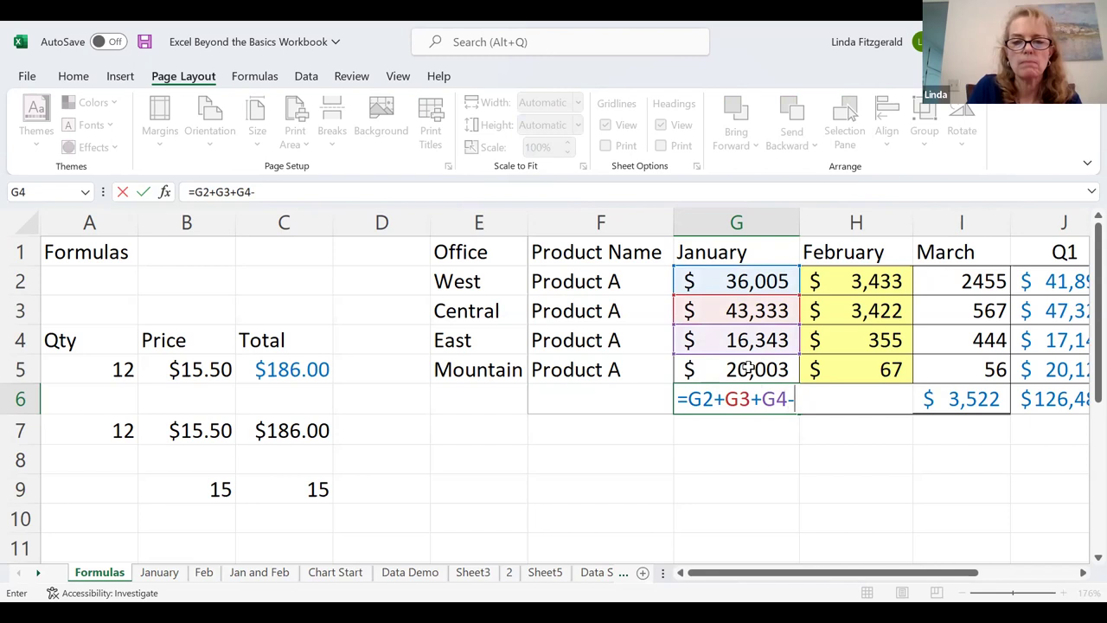
{"action": "left_click", "coordinate": [747, 366]}
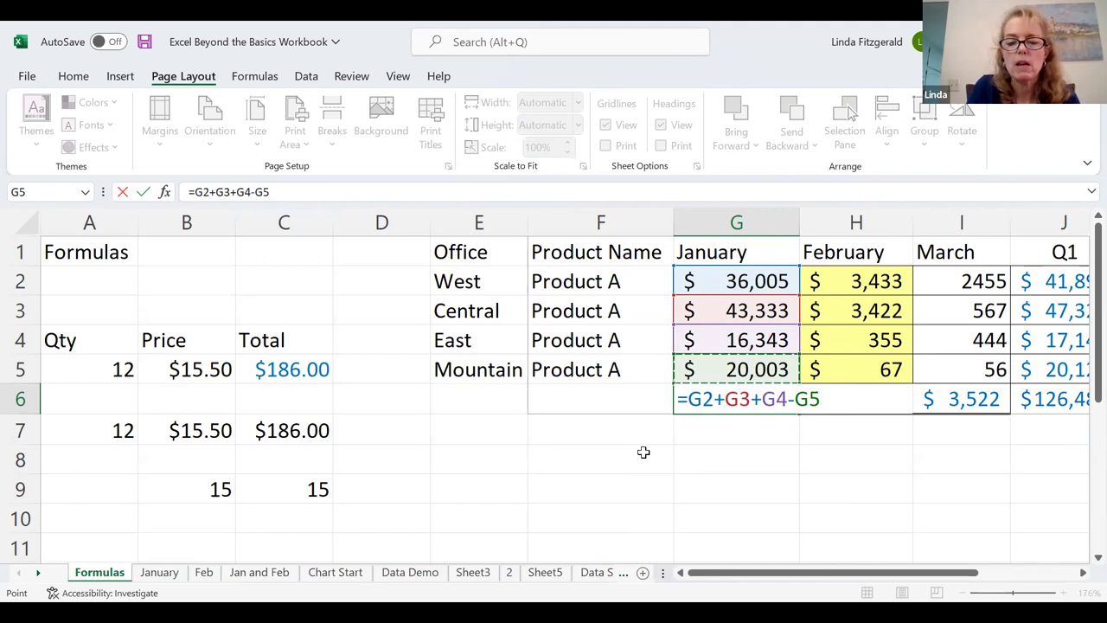
{"action": "key", "text": "Return"}
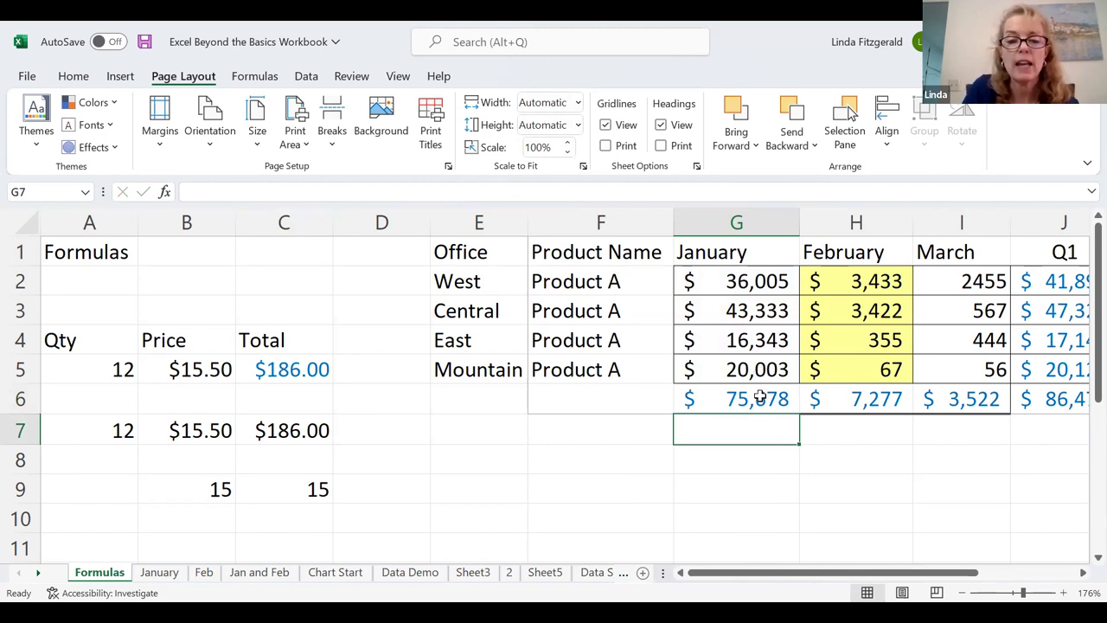
Fill the G6 formula right into H6, then select G2:G5 to see their $115,684 sum.
{"action": "left_click", "coordinate": [759, 396]}
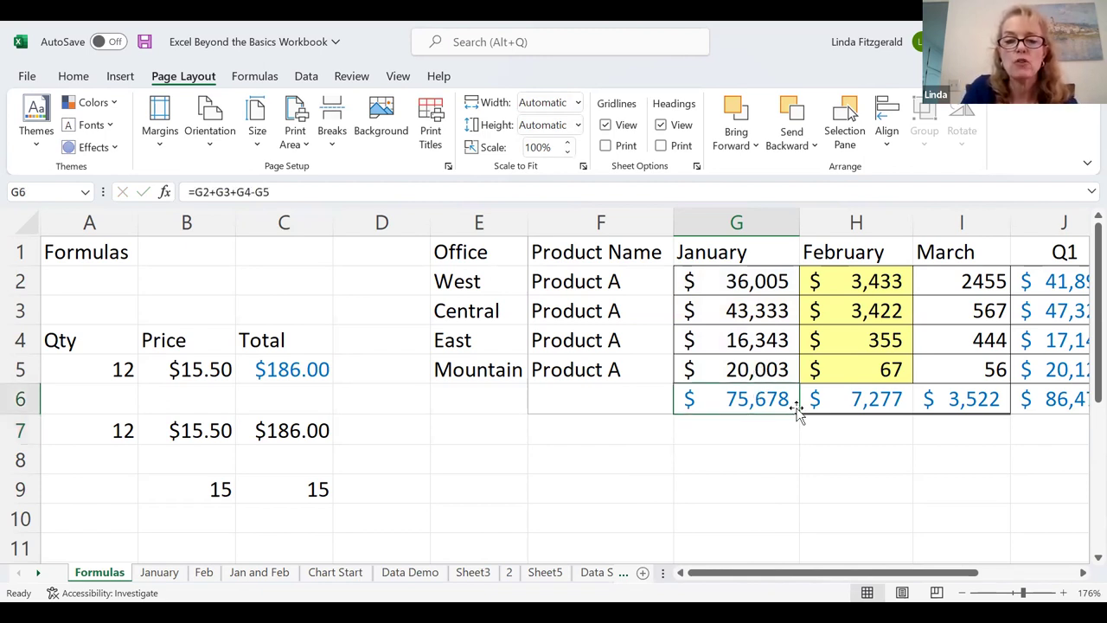
{"action": "left_click_drag", "start_coordinate": [798, 414], "coordinate": [895, 418]}
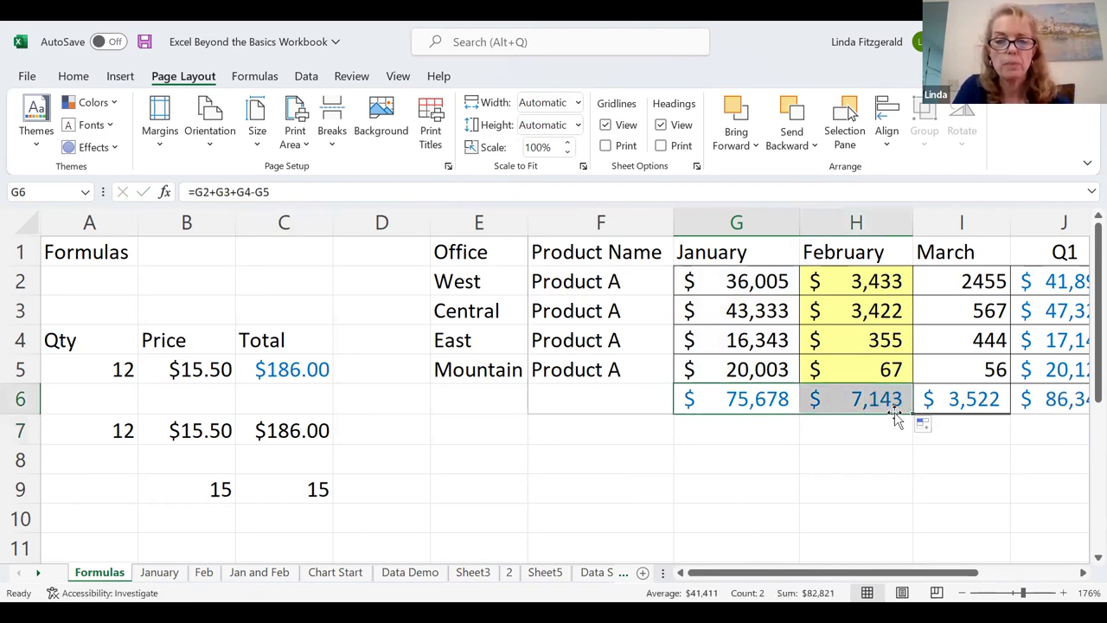
{"action": "left_click", "coordinate": [733, 400]}
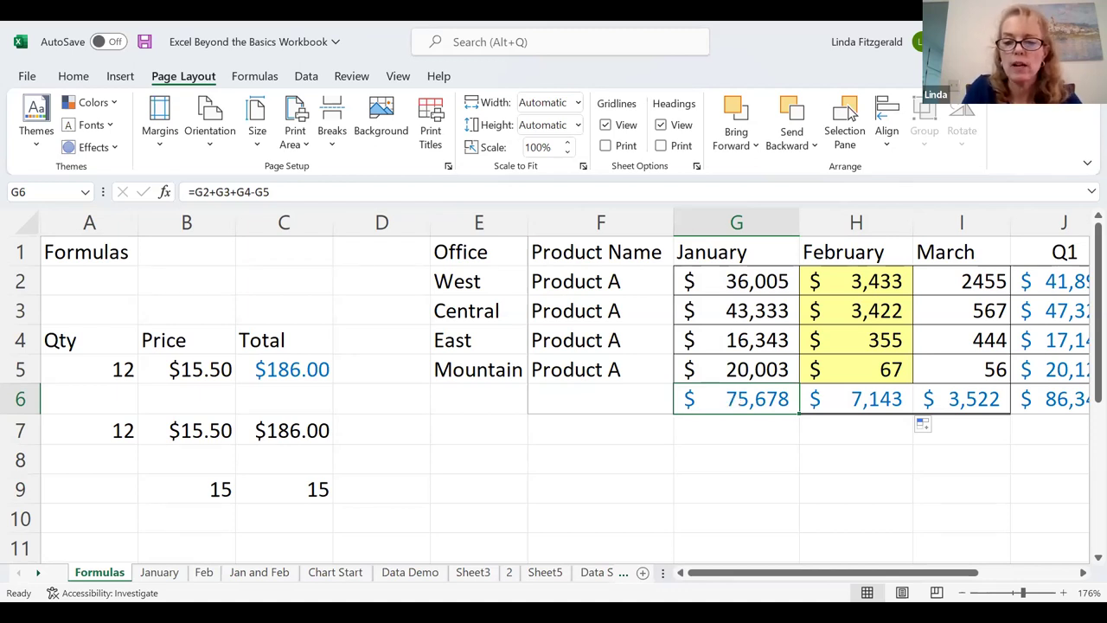
{"action": "left_click", "coordinate": [759, 288]}
{"action": "left_click_drag", "start_coordinate": [756, 302], "coordinate": [746, 362]}
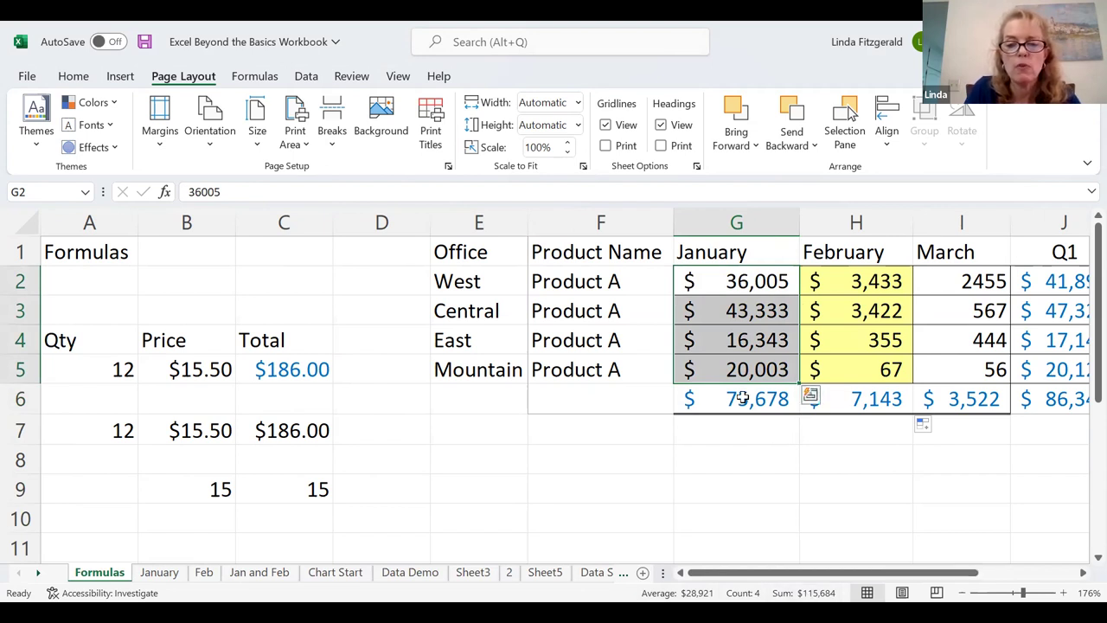
{"action": "left_click", "coordinate": [742, 399]}
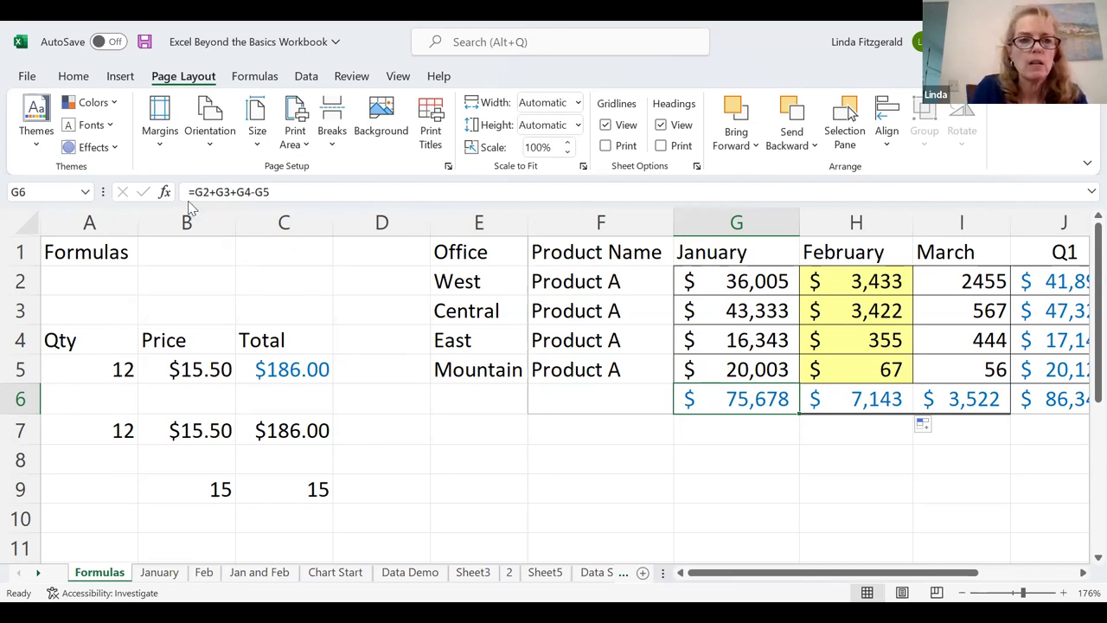
Reopen Page Setup and set scaling to Fit to 1 page wide by 1 tall.
{"action": "left_click", "coordinate": [447, 167]}
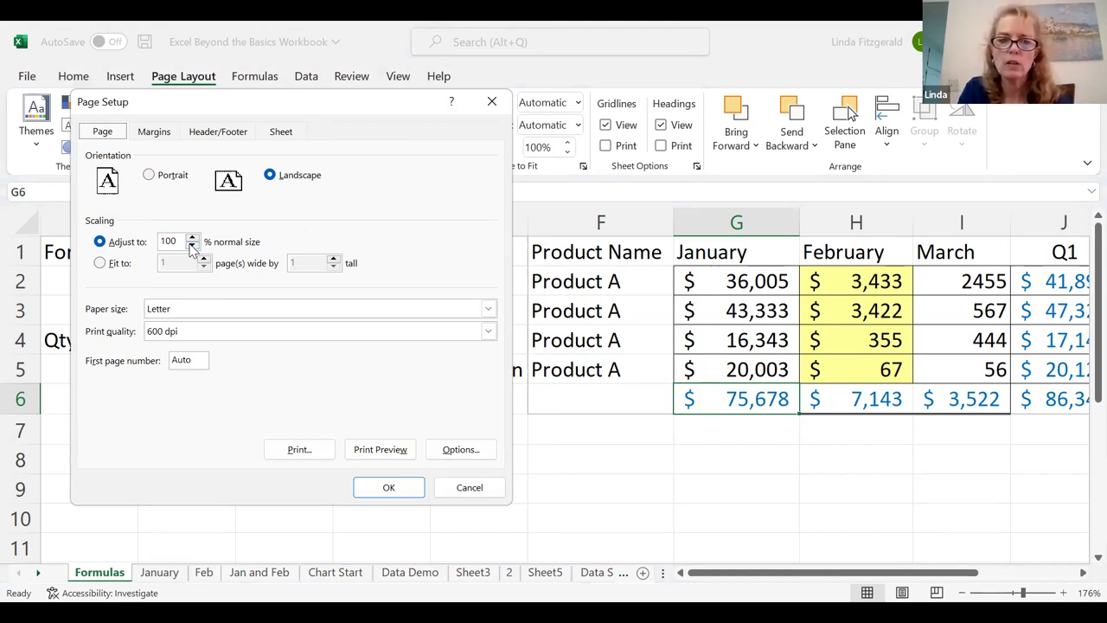
{"action": "left_click", "coordinate": [100, 264]}
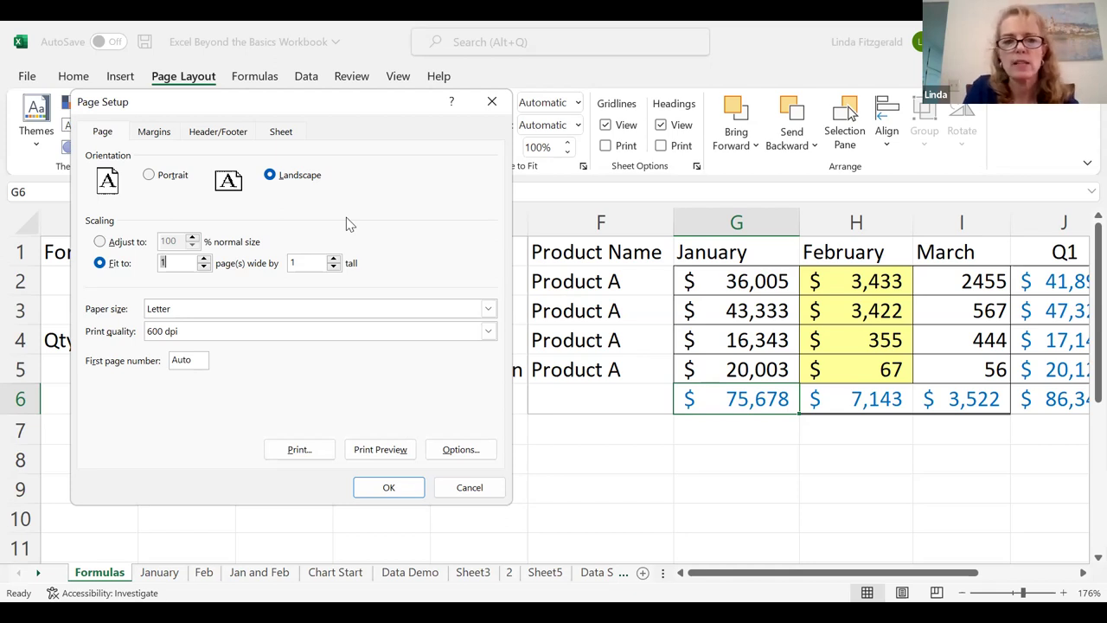
Review Margins and Header/Footer, then the Sheet tab's F1:J6 print area and repeat-title fields.
{"action": "left_click", "coordinate": [154, 136]}
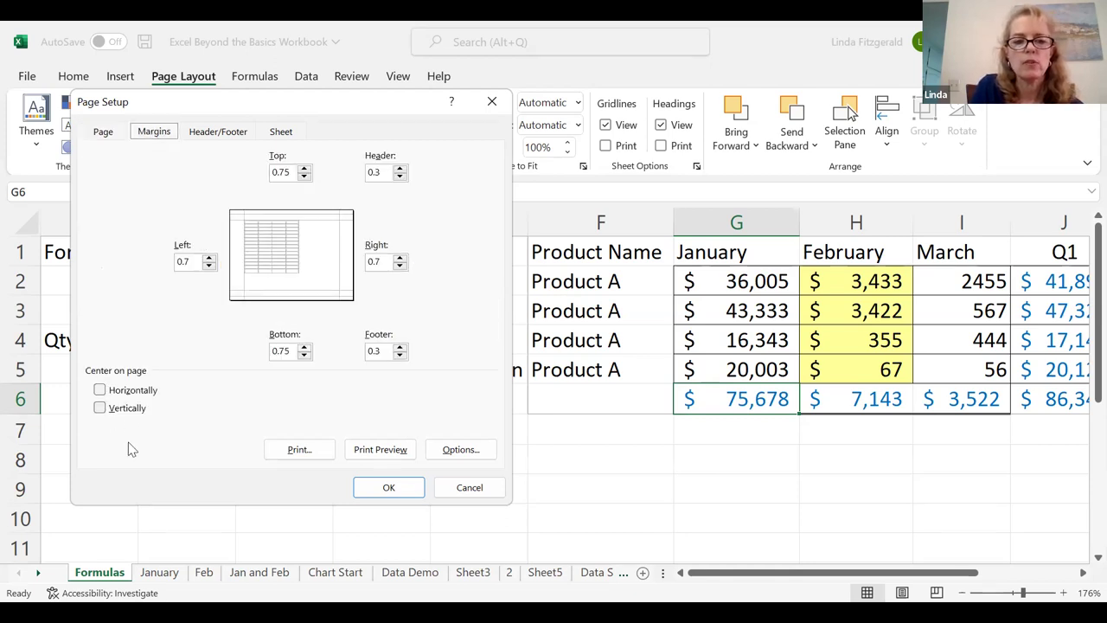
{"action": "left_click", "coordinate": [228, 133]}
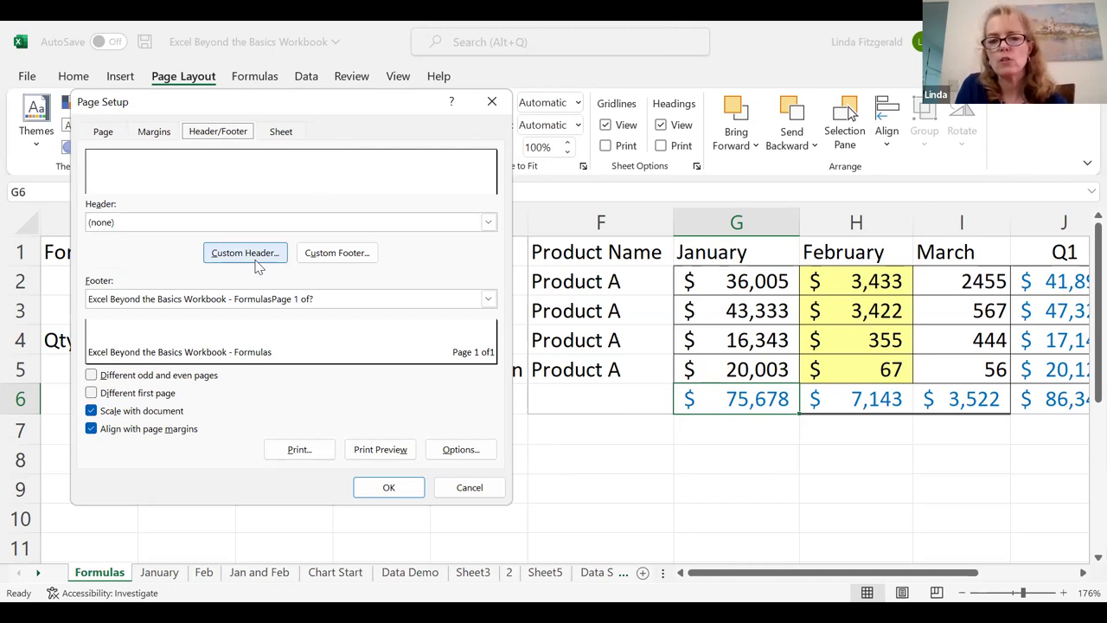
{"action": "left_click", "coordinate": [285, 131]}
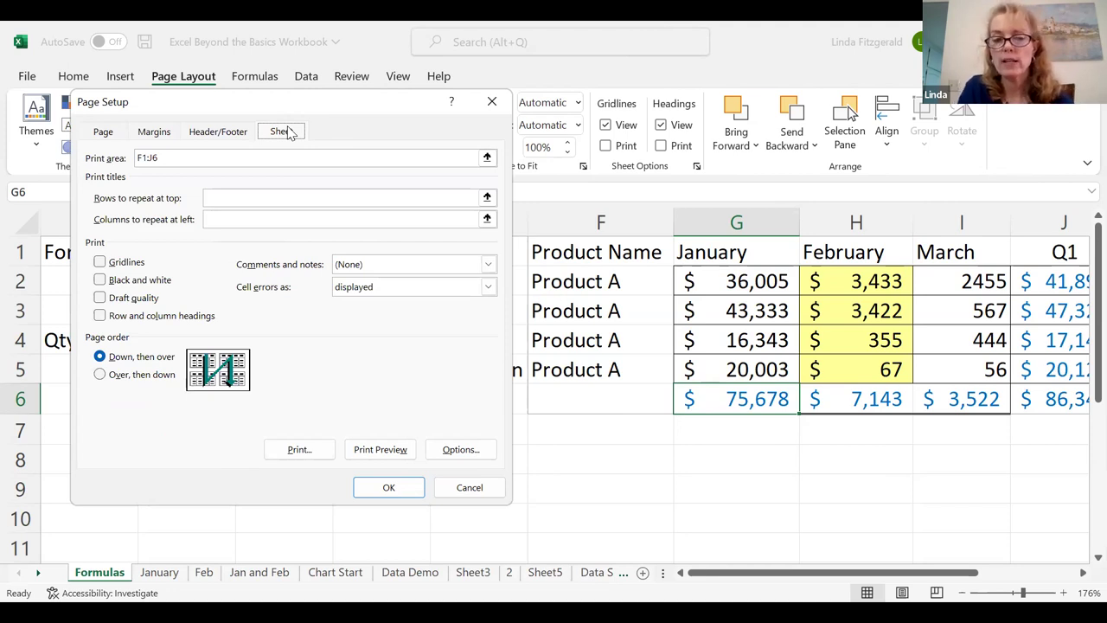
{"action": "left_click", "coordinate": [207, 198]}
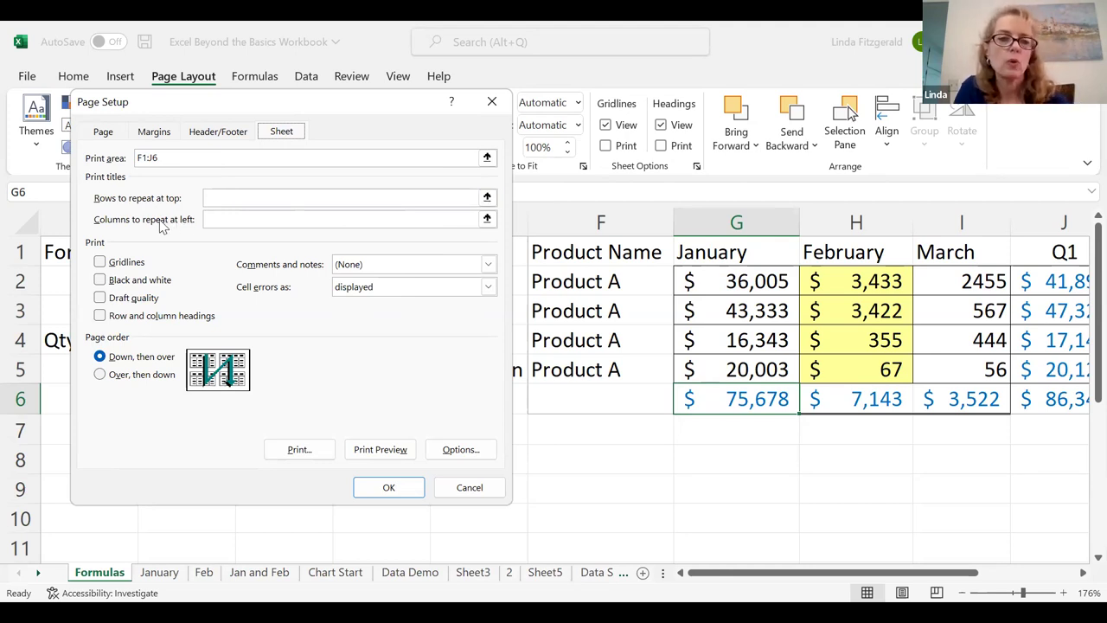
{"action": "left_click", "coordinate": [225, 219]}
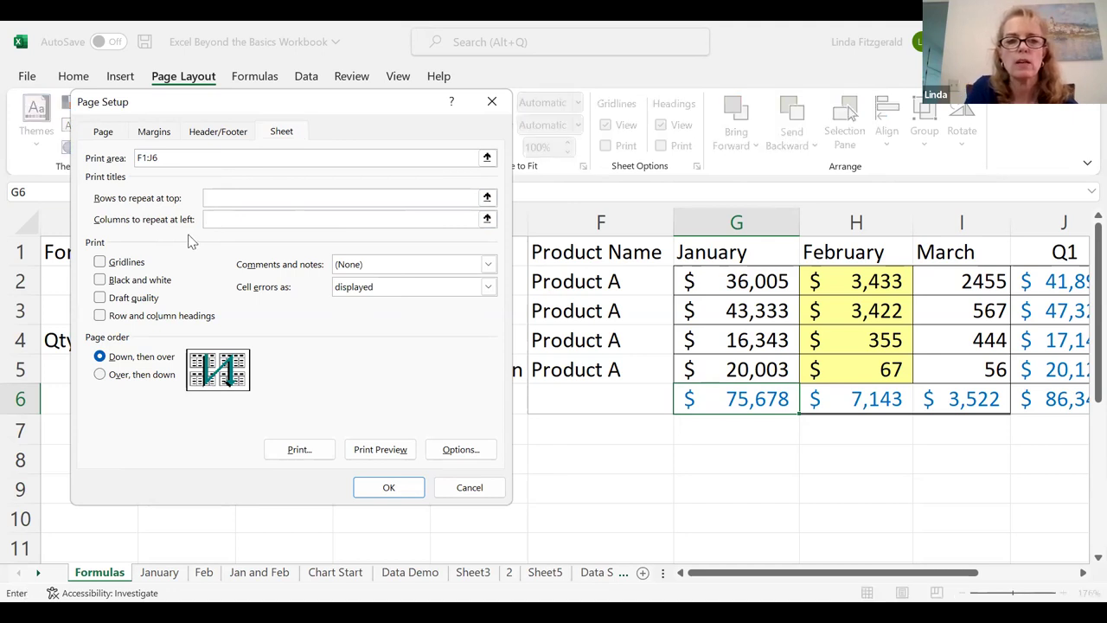
{"action": "left_click", "coordinate": [217, 198]}
{"action": "left_click", "coordinate": [20, 251]}
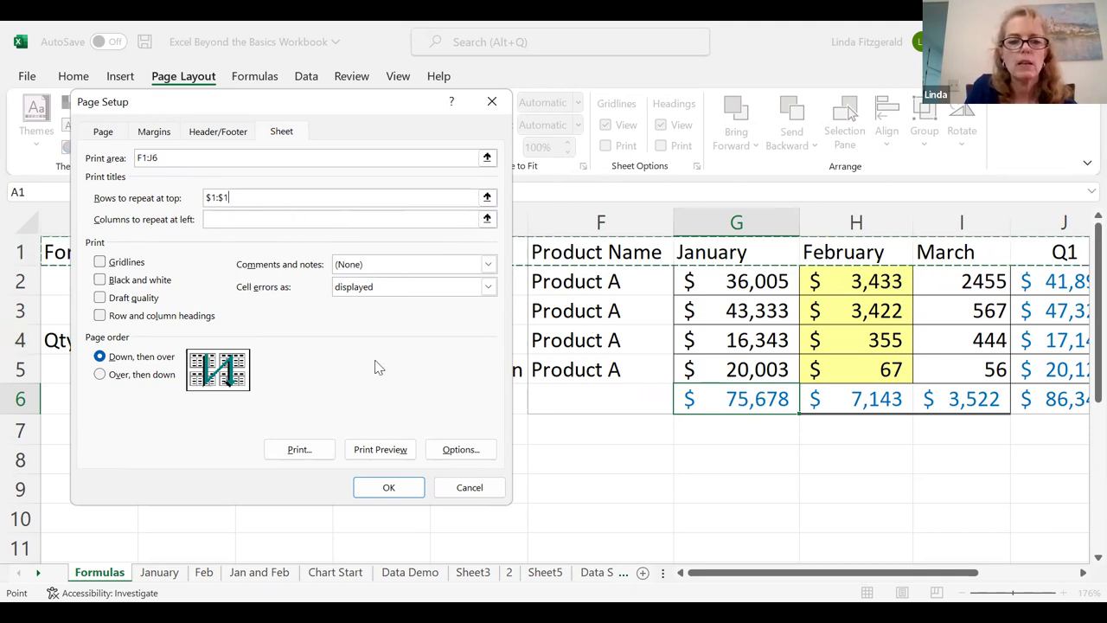
{"action": "key", "text": "BackSpace"}
{"action": "key", "text": "BackSpace"}
{"action": "key", "text": "BackSpace"}
{"action": "key", "text": "BackSpace"}
{"action": "key", "text": "BackSpace"}
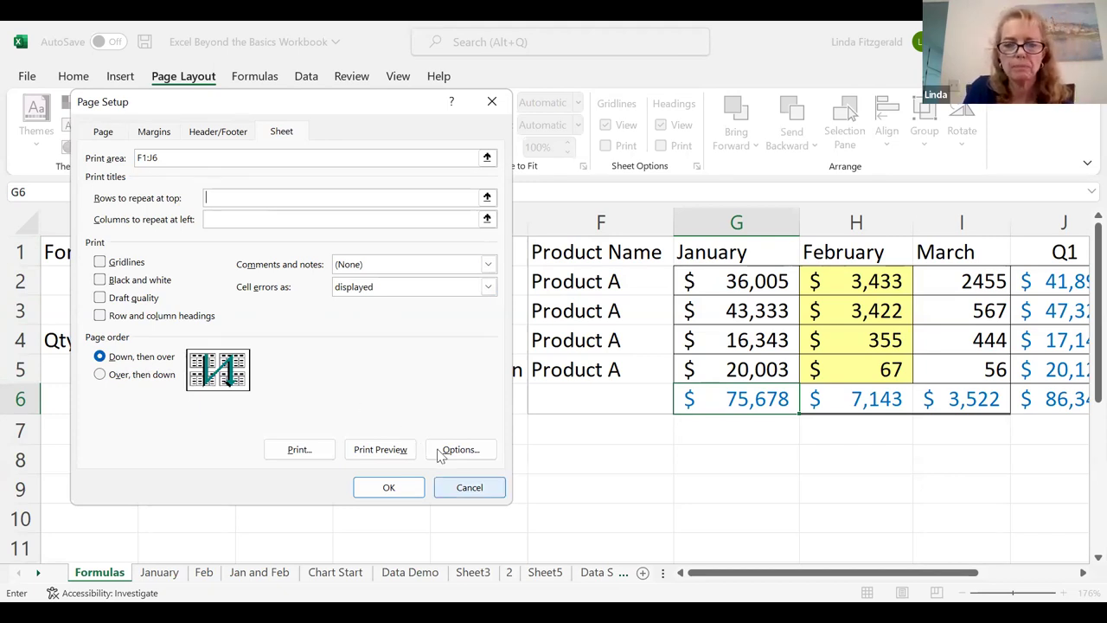
Preview the one-page printout, return to the worksheet, and switch to the Chart Start sheet.
{"action": "left_click", "coordinate": [377, 450]}
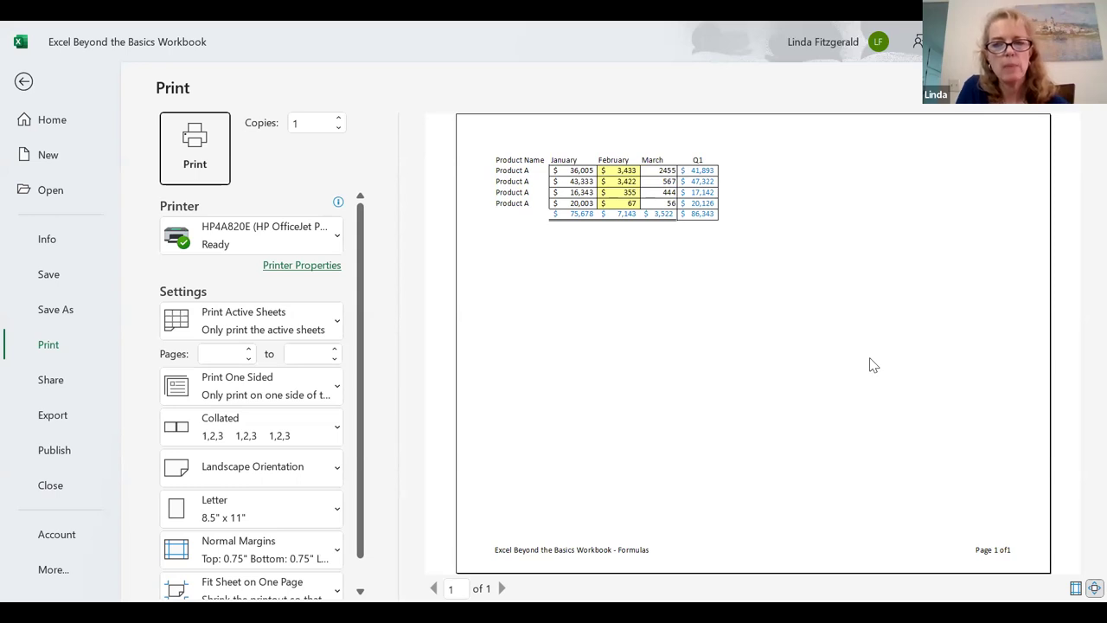
{"action": "left_click", "coordinate": [23, 81]}
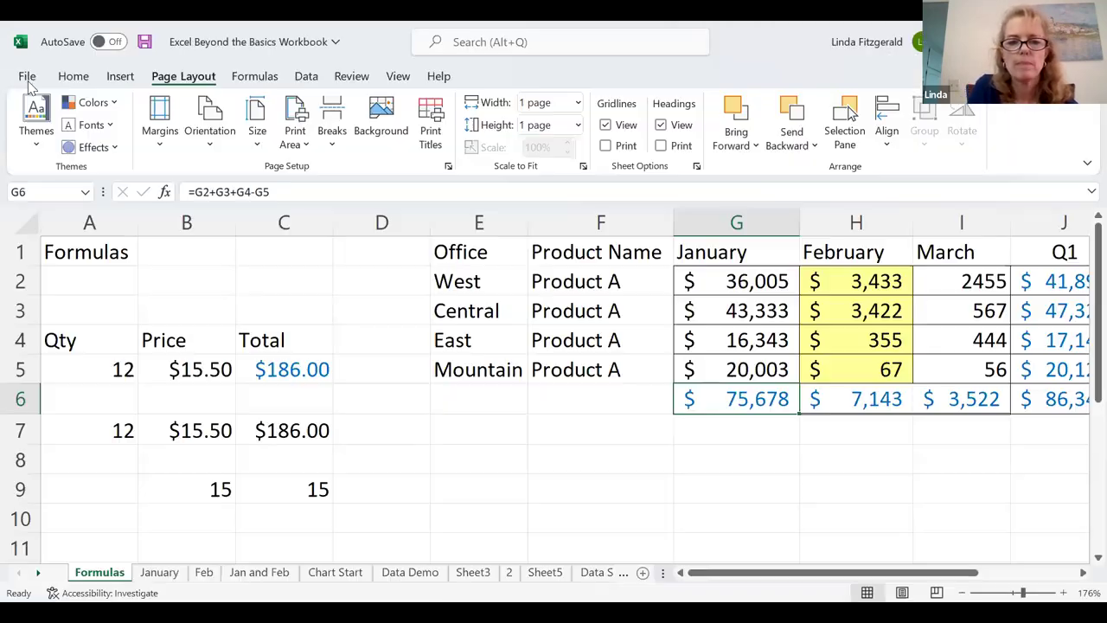
{"action": "left_click", "coordinate": [869, 476]}
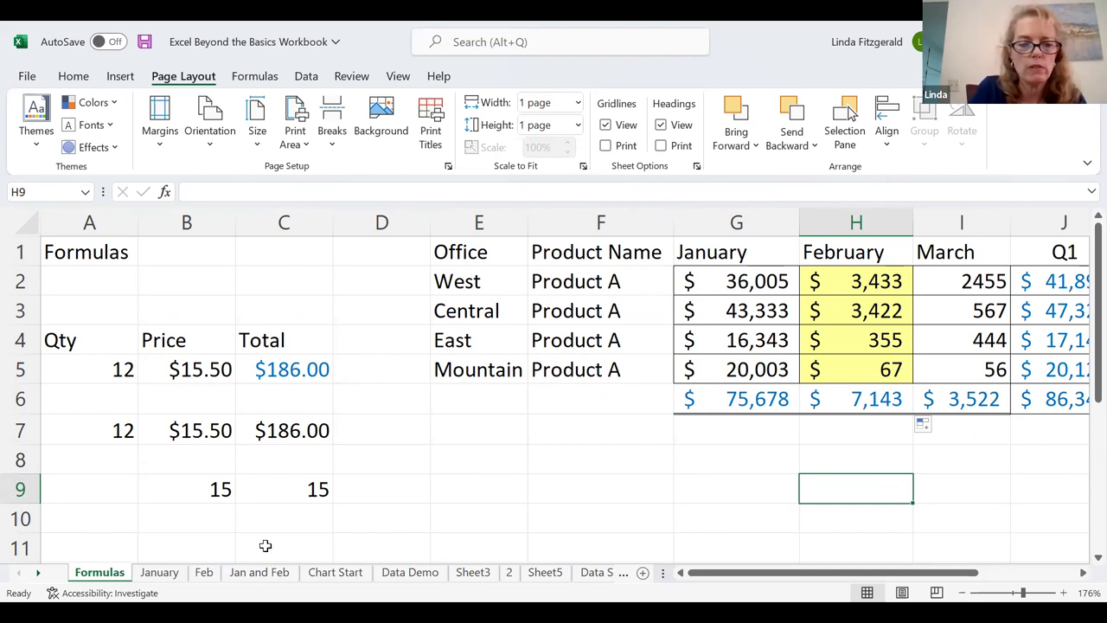
{"action": "left_click", "coordinate": [345, 572]}
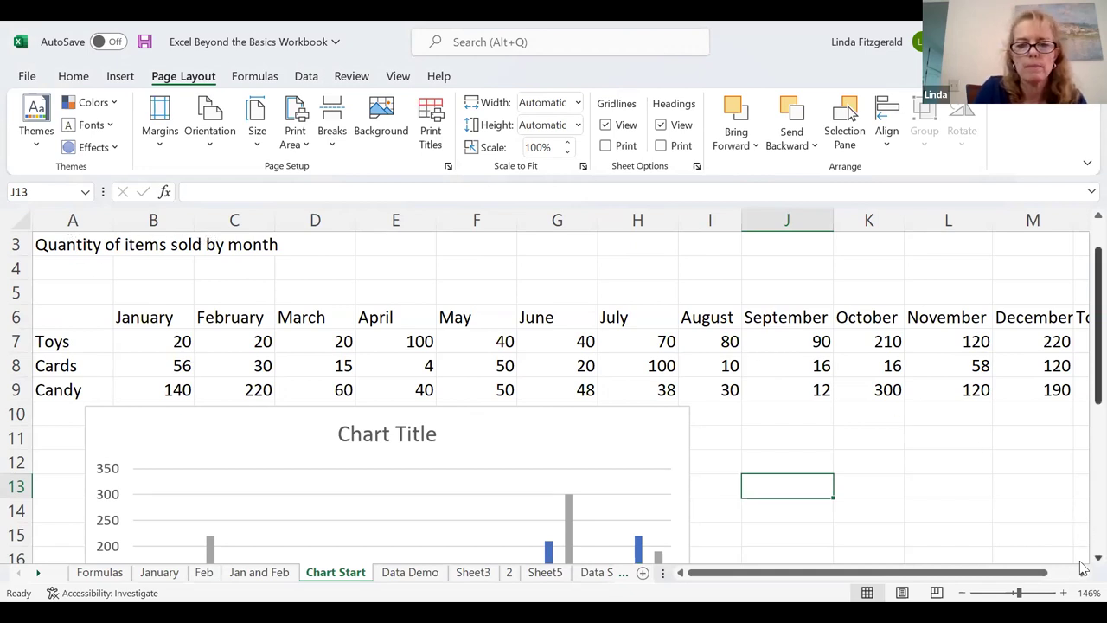
{"action": "left_click", "coordinate": [1081, 574]}
{"action": "left_click", "coordinate": [1082, 573]}
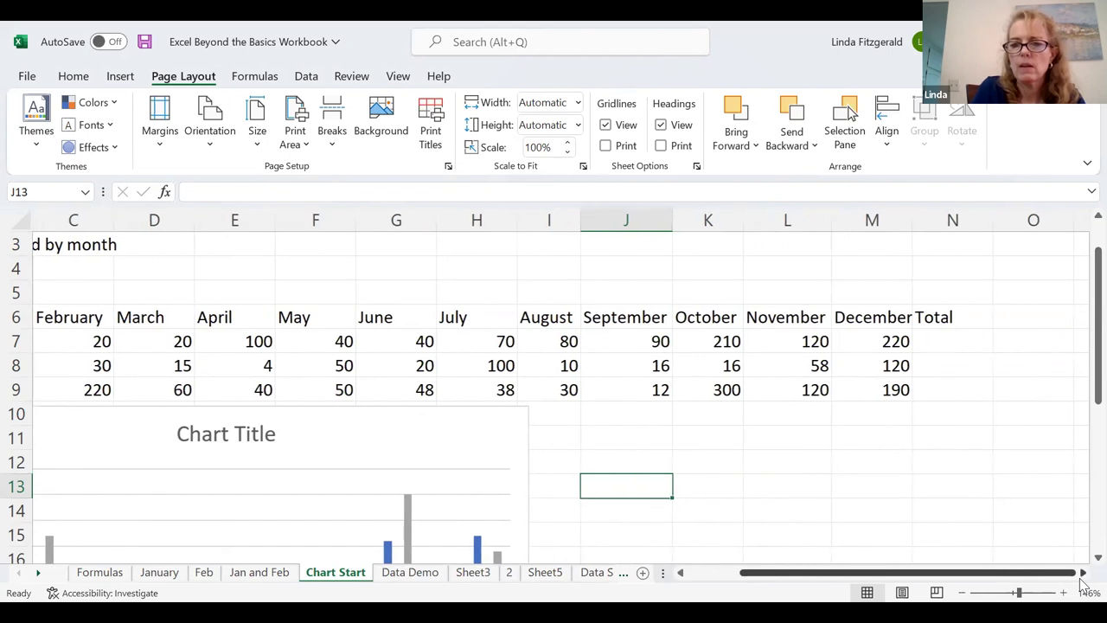
{"action": "left_click", "coordinate": [942, 338]}
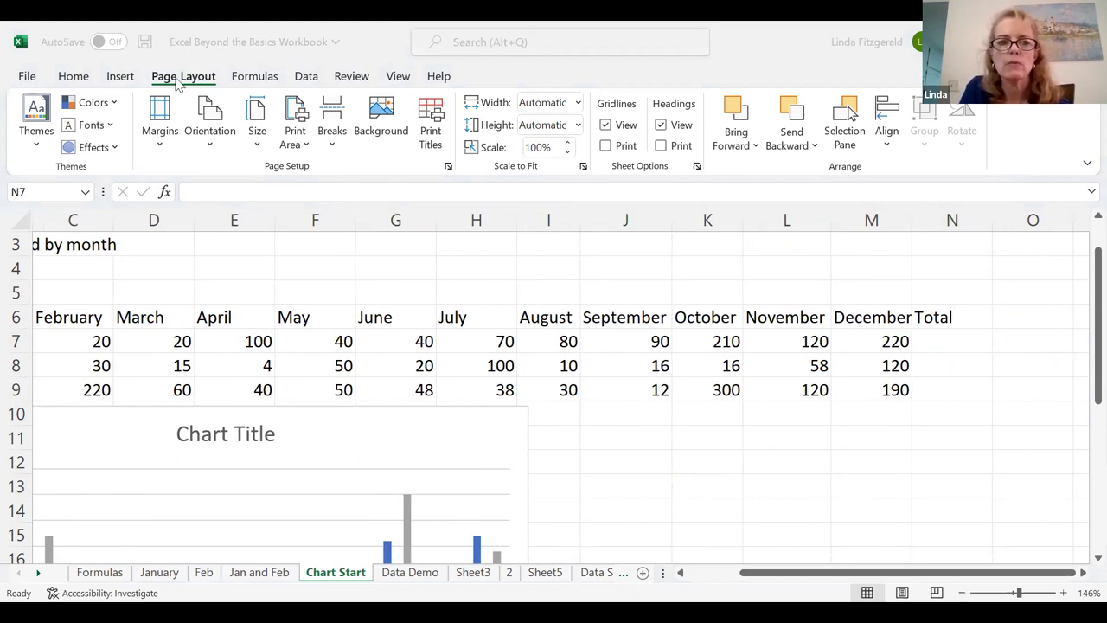
Total the Toys row in N7 with =SUM(B7:M7), giving 1030, and colour it blue.
{"action": "left_click", "coordinate": [74, 77]}
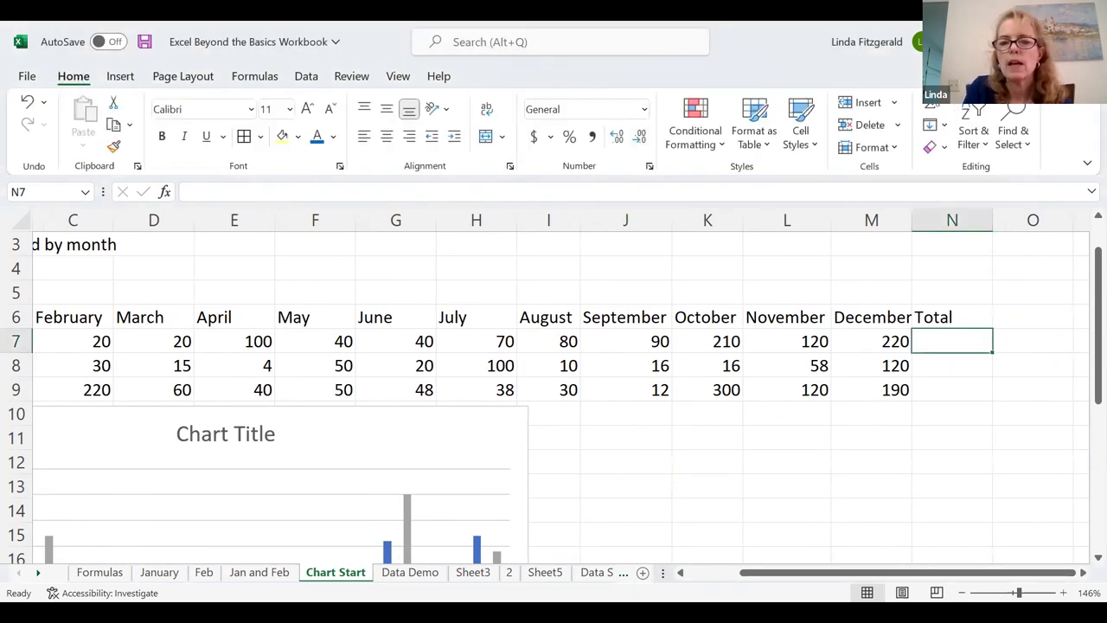
{"action": "left_click", "coordinate": [934, 106]}
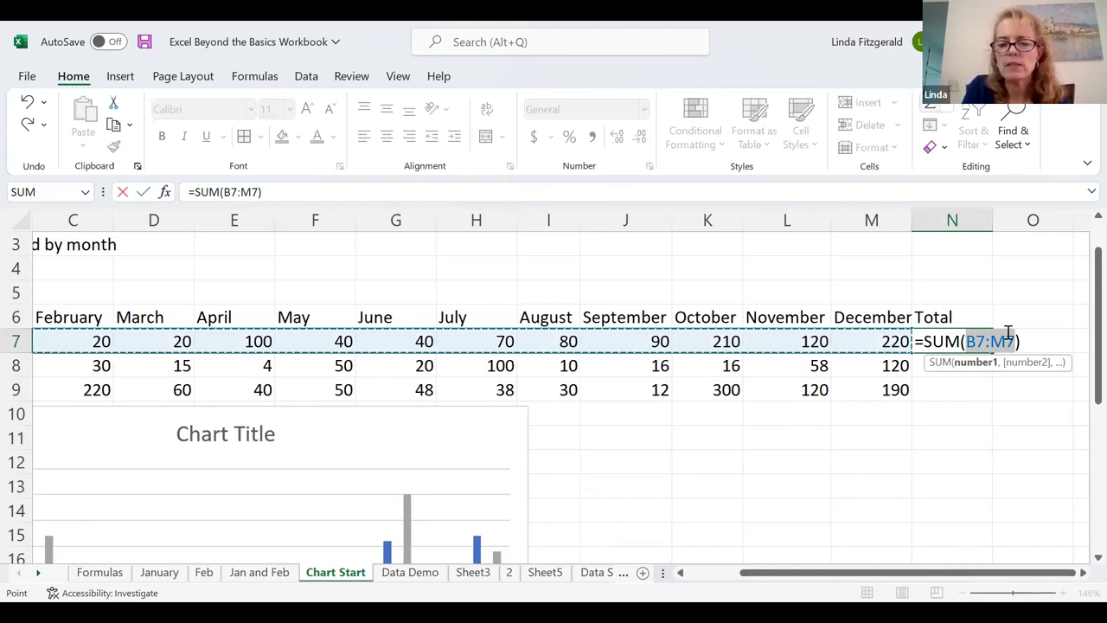
{"action": "key", "text": "Return"}
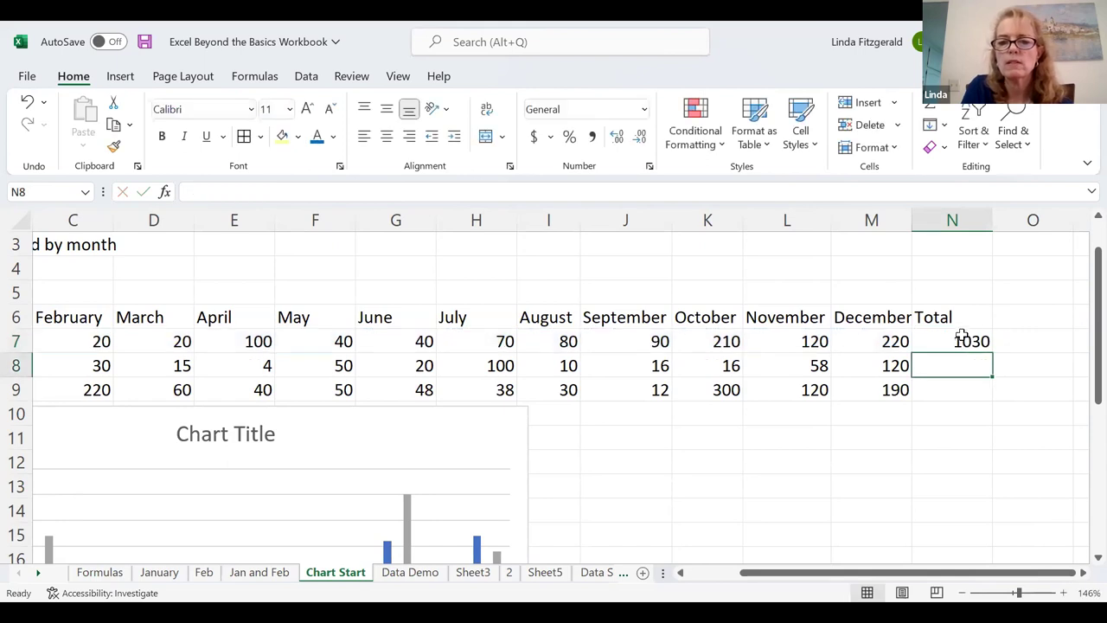
{"action": "left_click", "coordinate": [962, 339]}
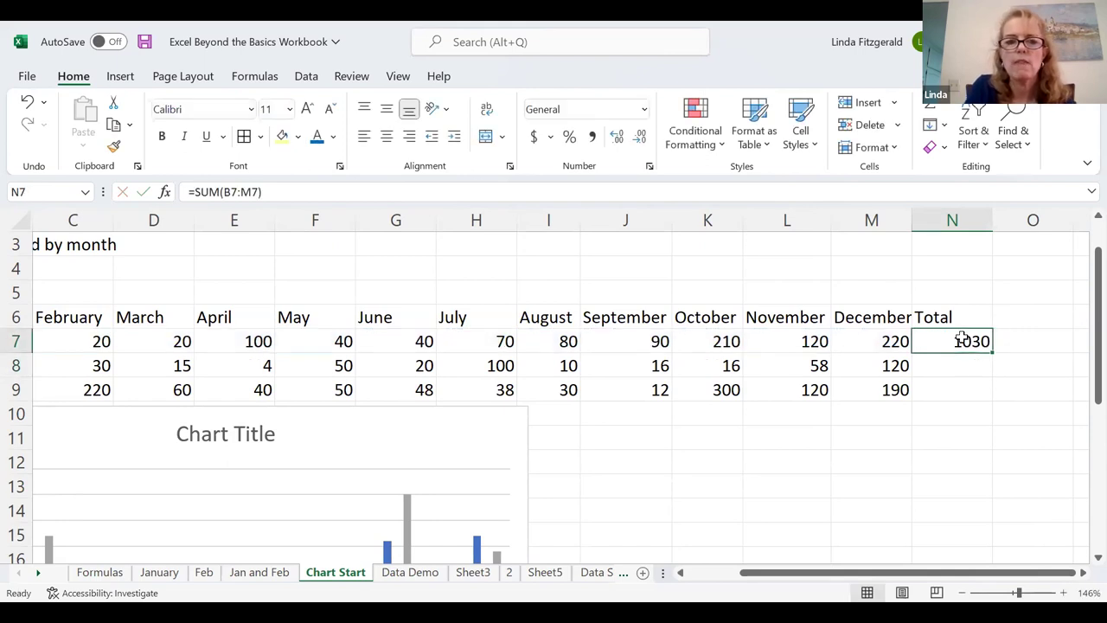
{"action": "left_click", "coordinate": [316, 137]}
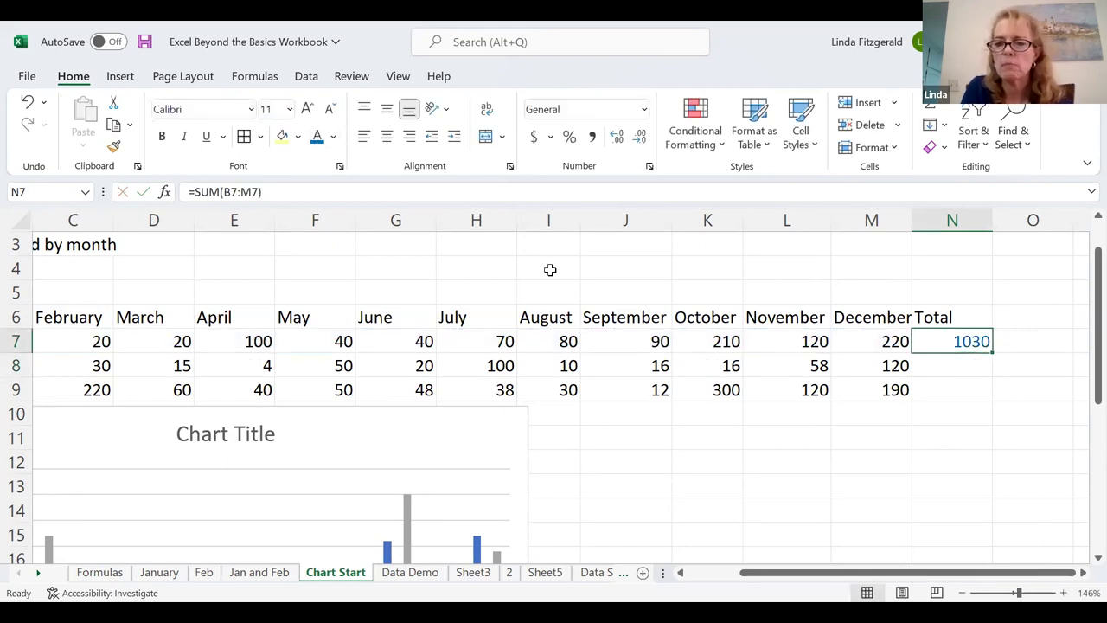
{"action": "left_click", "coordinate": [892, 434]}
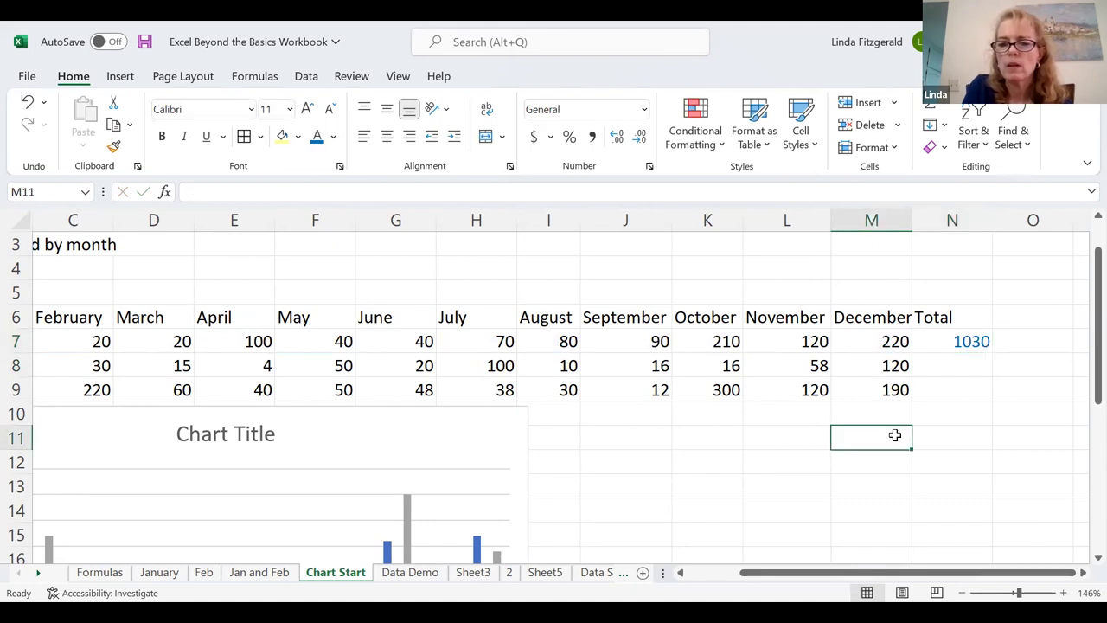
Copy the total formula down to N8:N9, giving Cards 495 and Candy 1248.
{"action": "left_click", "coordinate": [982, 343]}
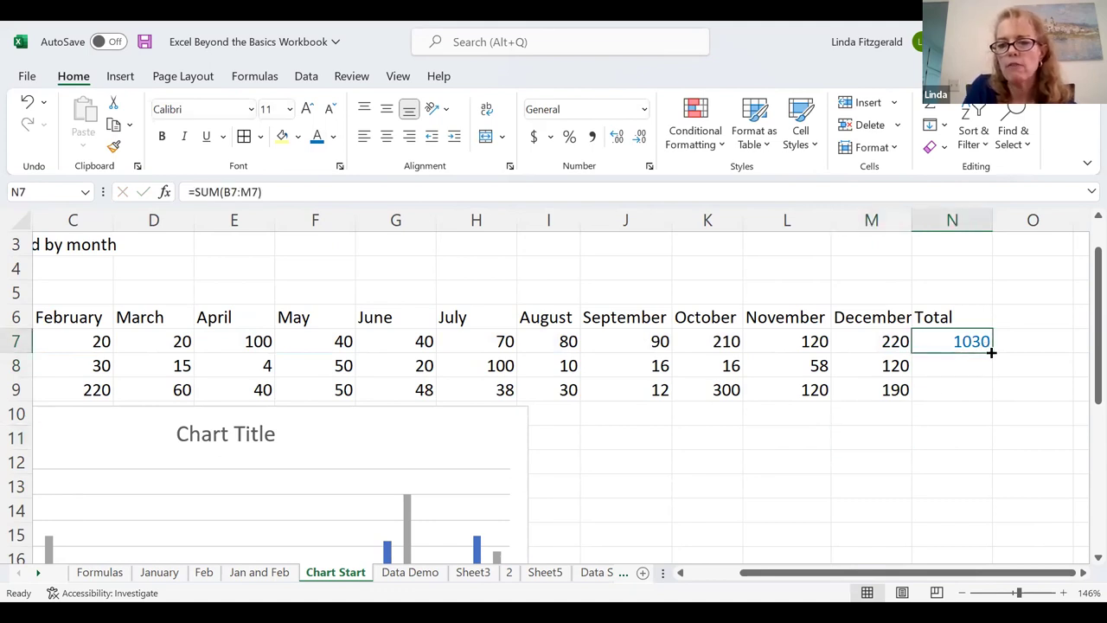
{"action": "left_click_drag", "start_coordinate": [990, 352], "coordinate": [990, 396]}
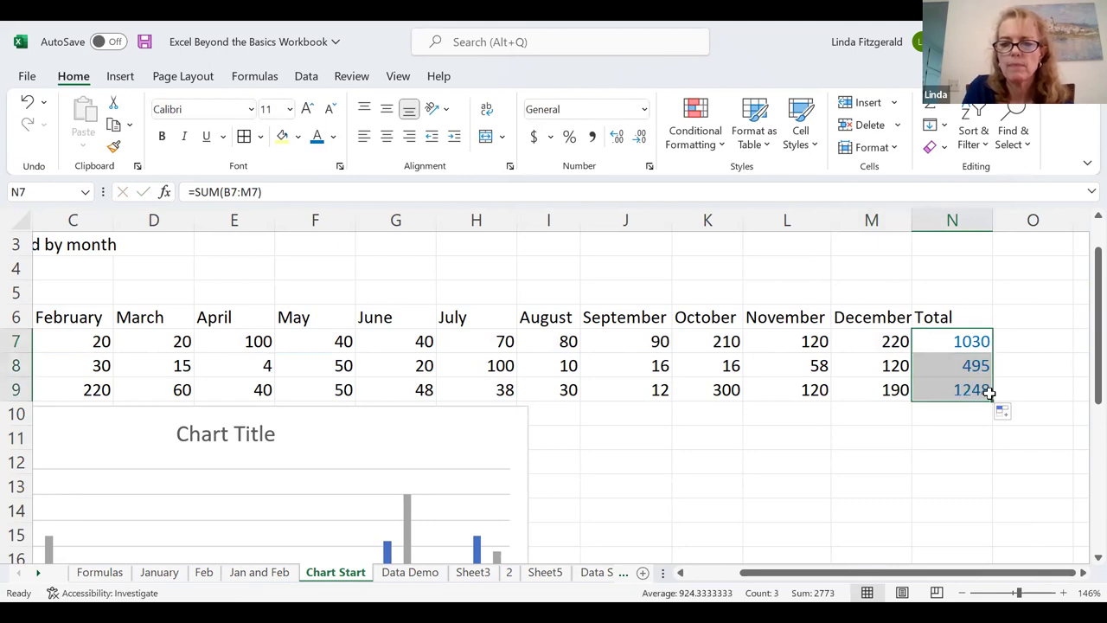
{"action": "left_click", "coordinate": [965, 451]}
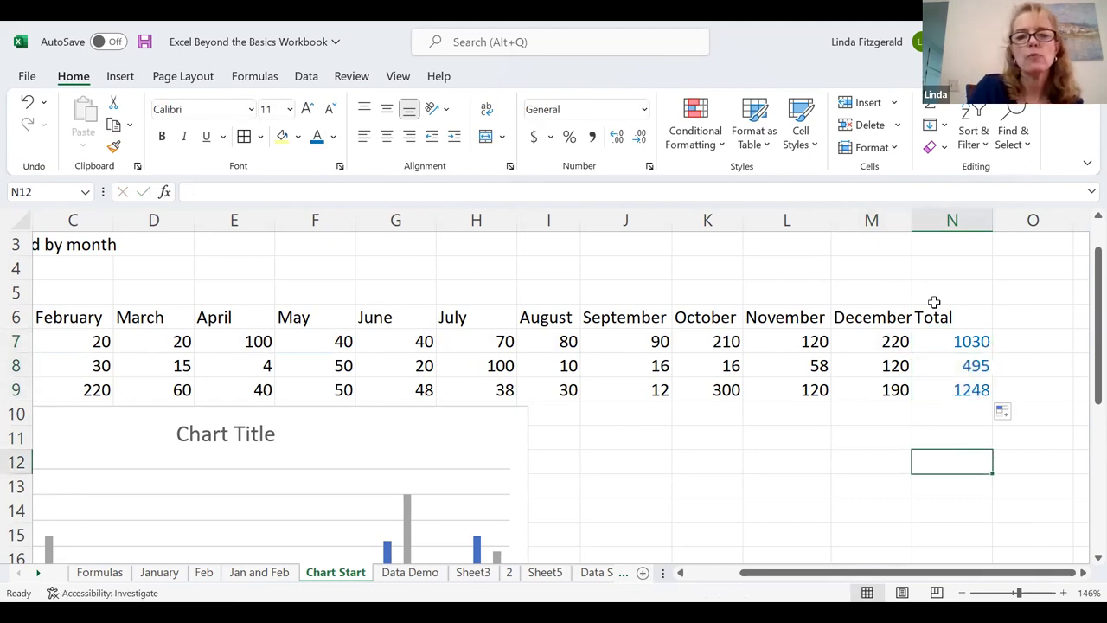
{"action": "left_click", "coordinate": [709, 578]}
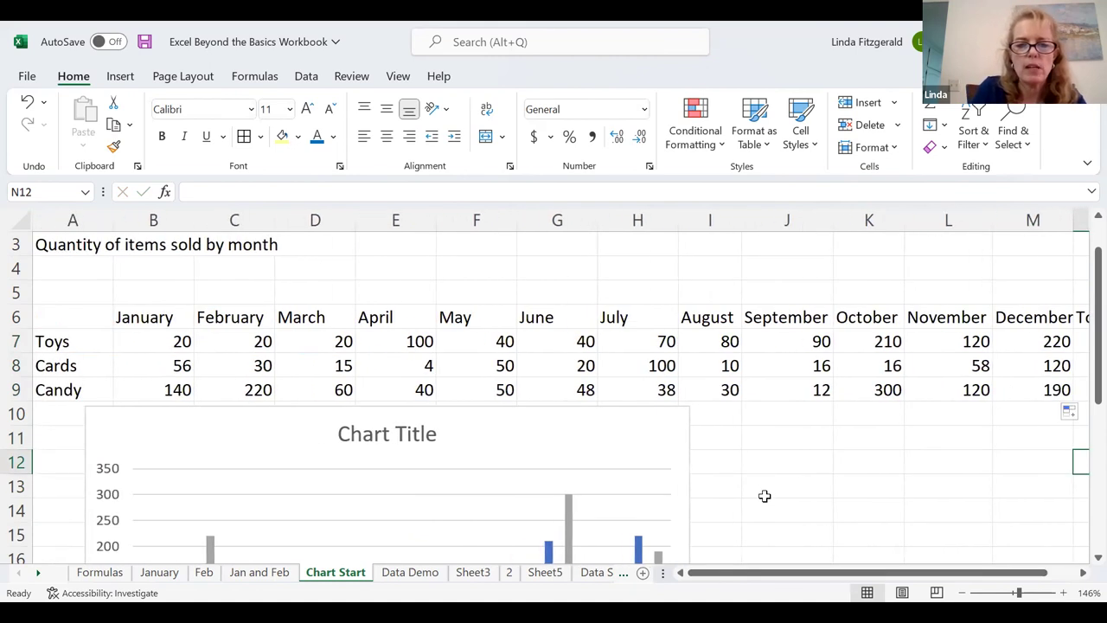
{"action": "scroll", "coordinate": [653, 478], "scroll_direction": "down", "scroll_amount": 4}
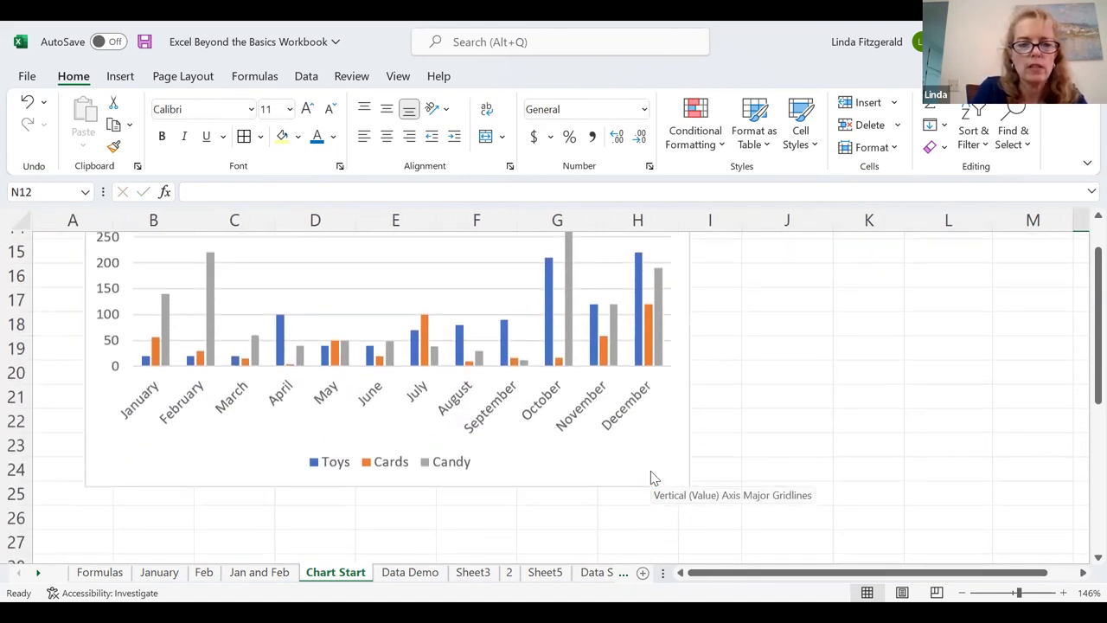
{"action": "scroll", "coordinate": [828, 453], "scroll_direction": "up", "scroll_amount": 2}
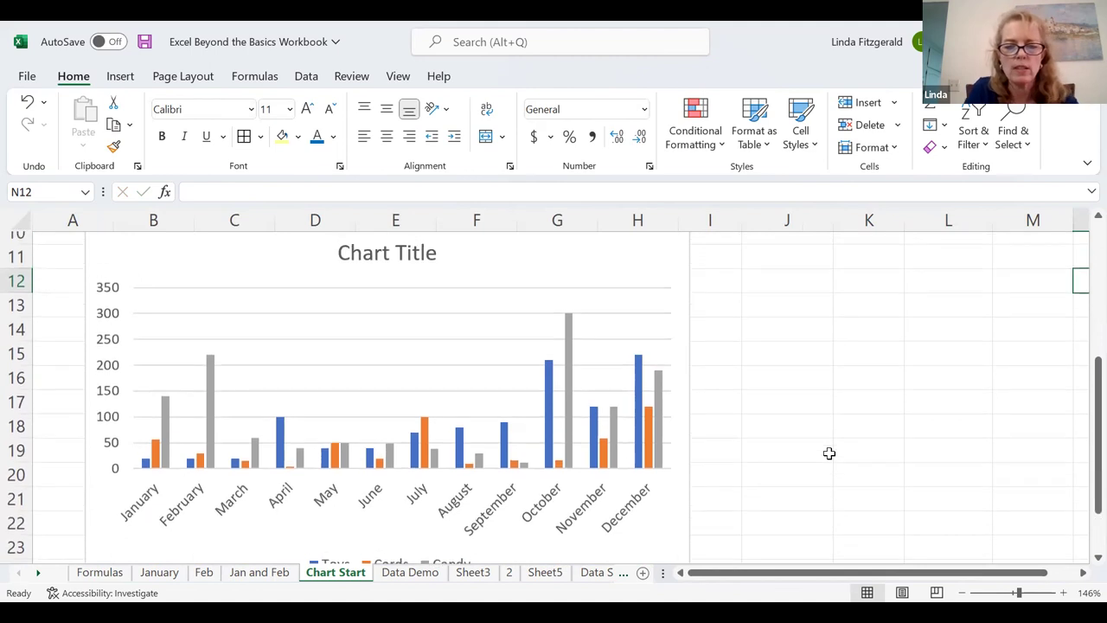
{"action": "scroll", "coordinate": [828, 453], "scroll_direction": "up", "scroll_amount": 1}
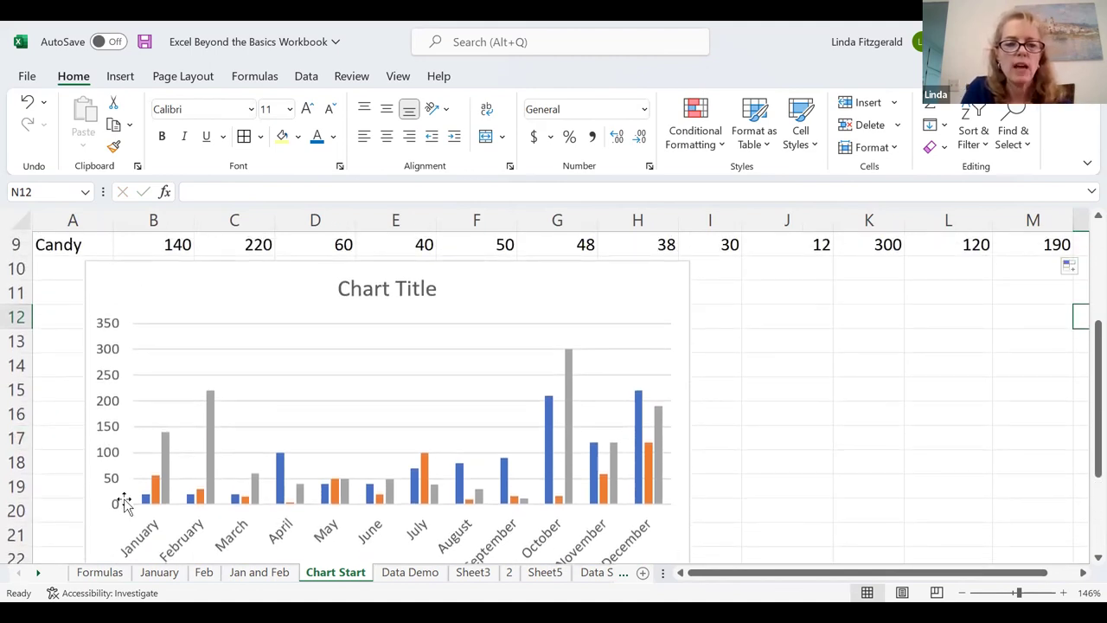
{"action": "scroll", "coordinate": [761, 422], "scroll_direction": "down", "scroll_amount": 1}
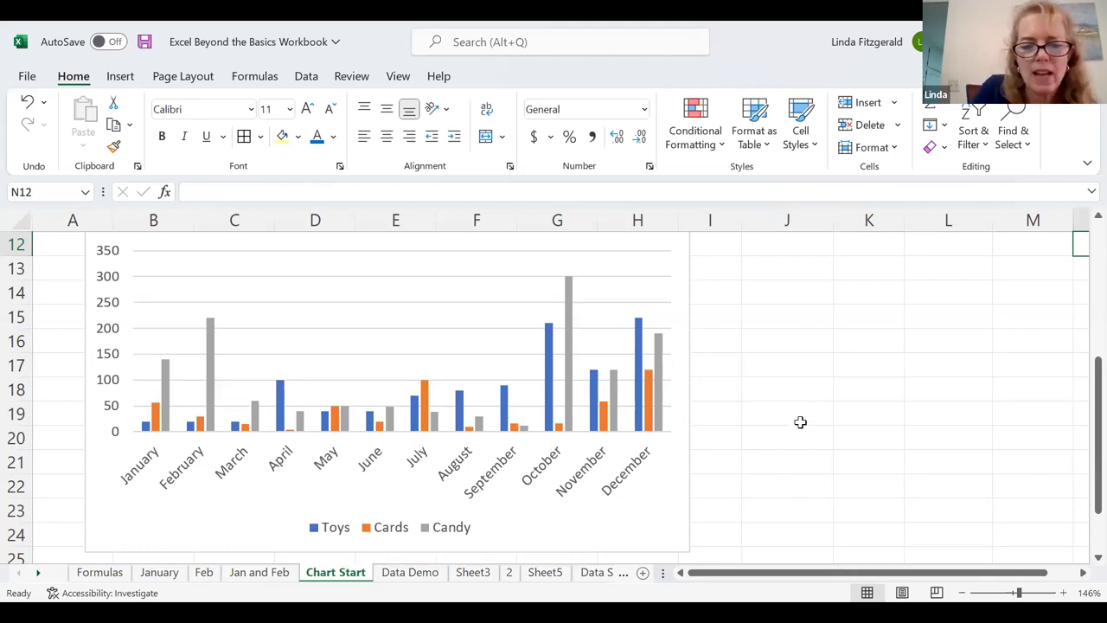
{"action": "scroll", "coordinate": [800, 422], "scroll_direction": "up", "scroll_amount": 4}
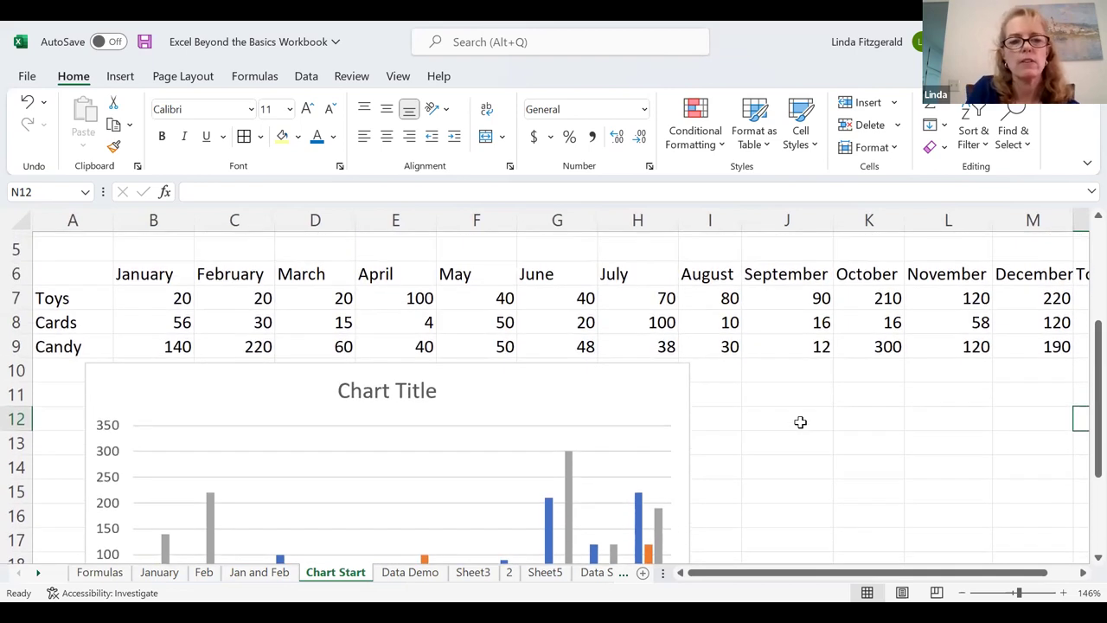
{"action": "scroll", "coordinate": [800, 422], "scroll_direction": "down", "scroll_amount": 2}
{"action": "scroll", "coordinate": [800, 422], "scroll_direction": "up", "scroll_amount": 1}
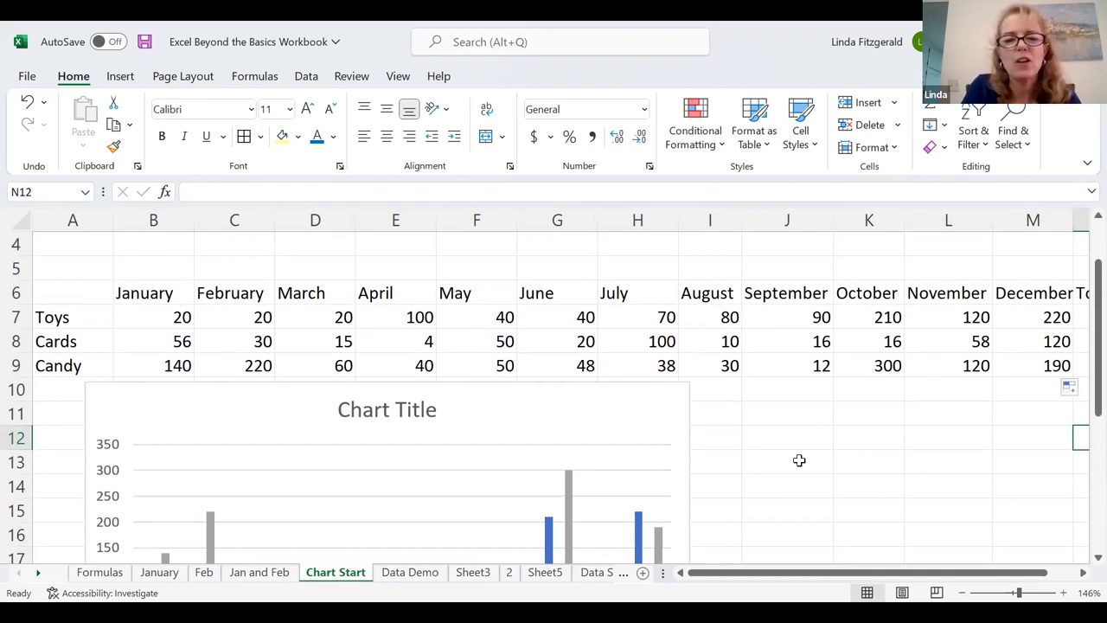
{"action": "scroll", "coordinate": [799, 460], "scroll_direction": "down", "scroll_amount": 2}
{"action": "scroll", "coordinate": [799, 460], "scroll_direction": "down", "scroll_amount": 1}
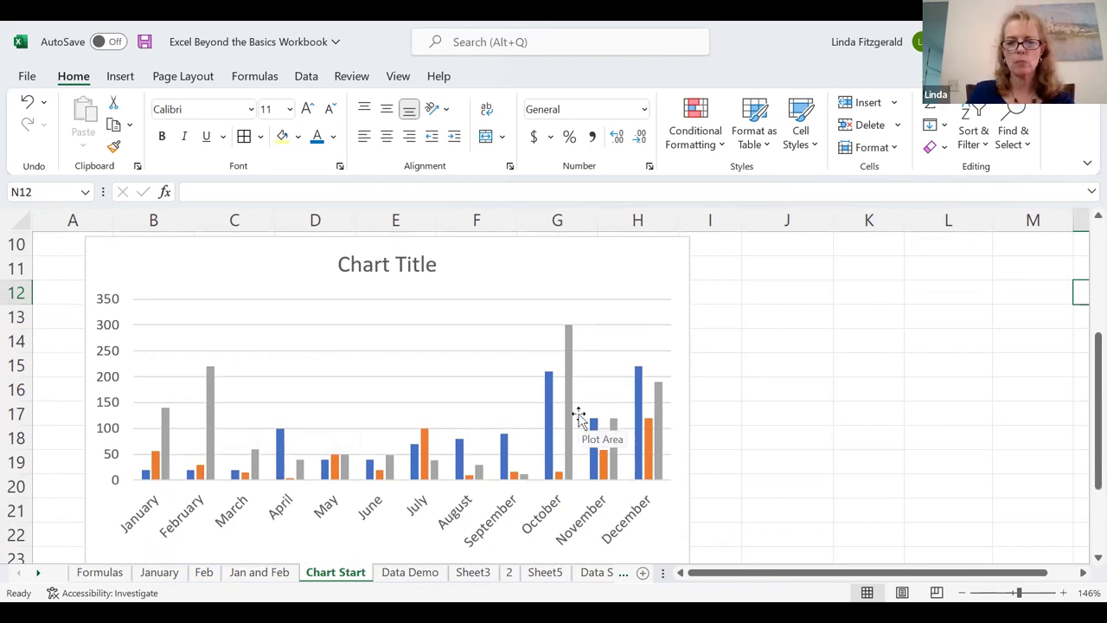
{"action": "scroll", "coordinate": [807, 377], "scroll_direction": "up", "scroll_amount": 3}
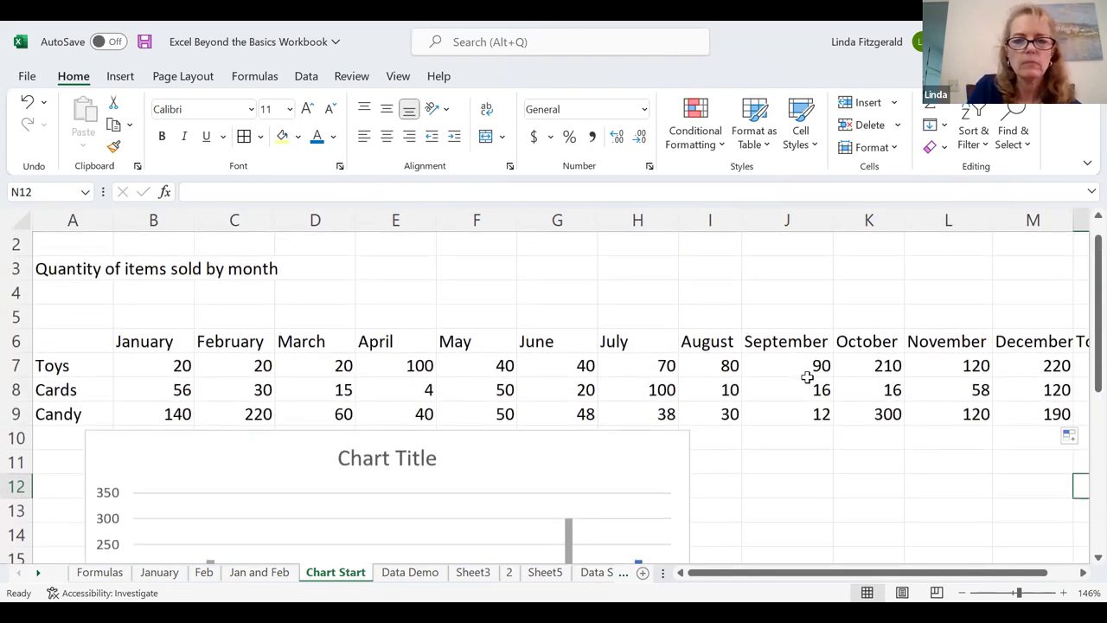
{"action": "scroll", "coordinate": [804, 379], "scroll_direction": "down", "scroll_amount": 1}
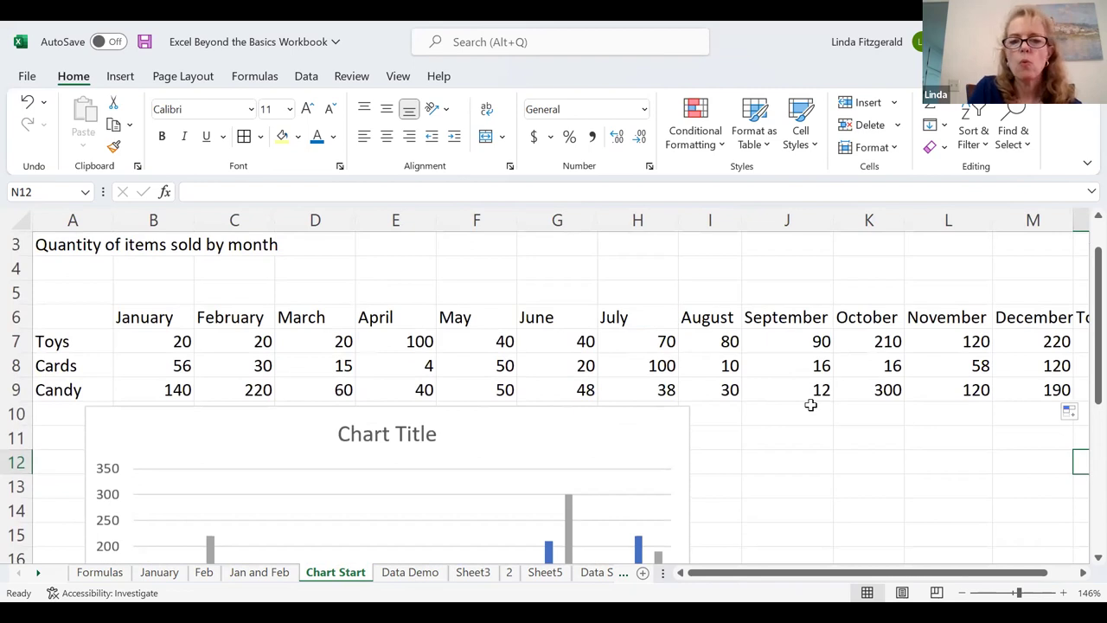
Select the table A6:M9 covering Toys, Cards and Candy from January through December.
{"action": "left_click", "coordinate": [84, 318]}
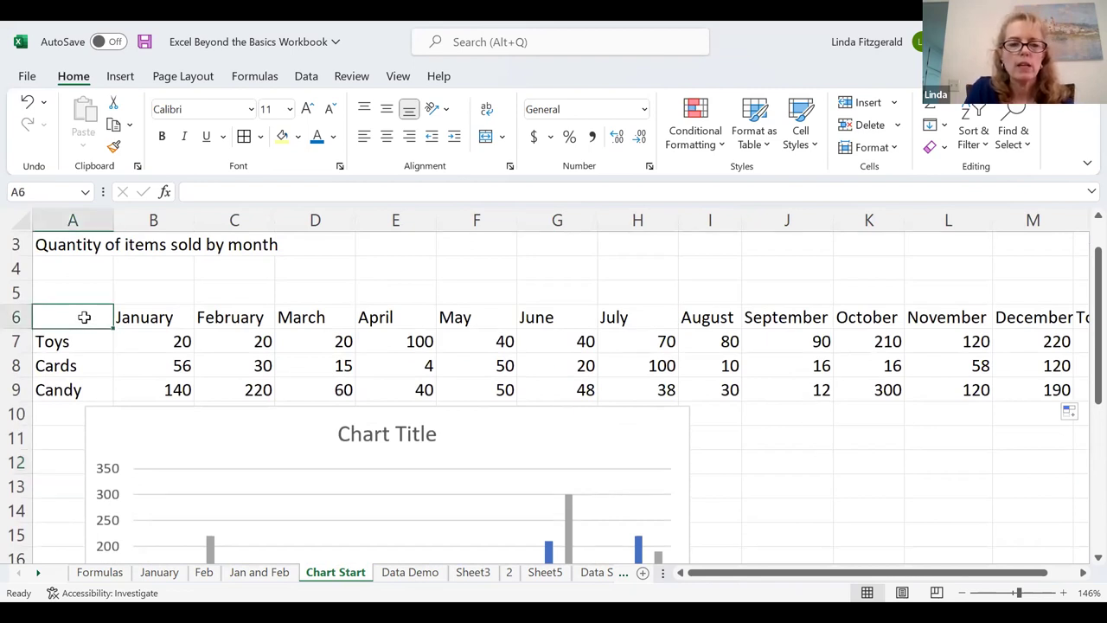
{"action": "key", "text": "Down"}
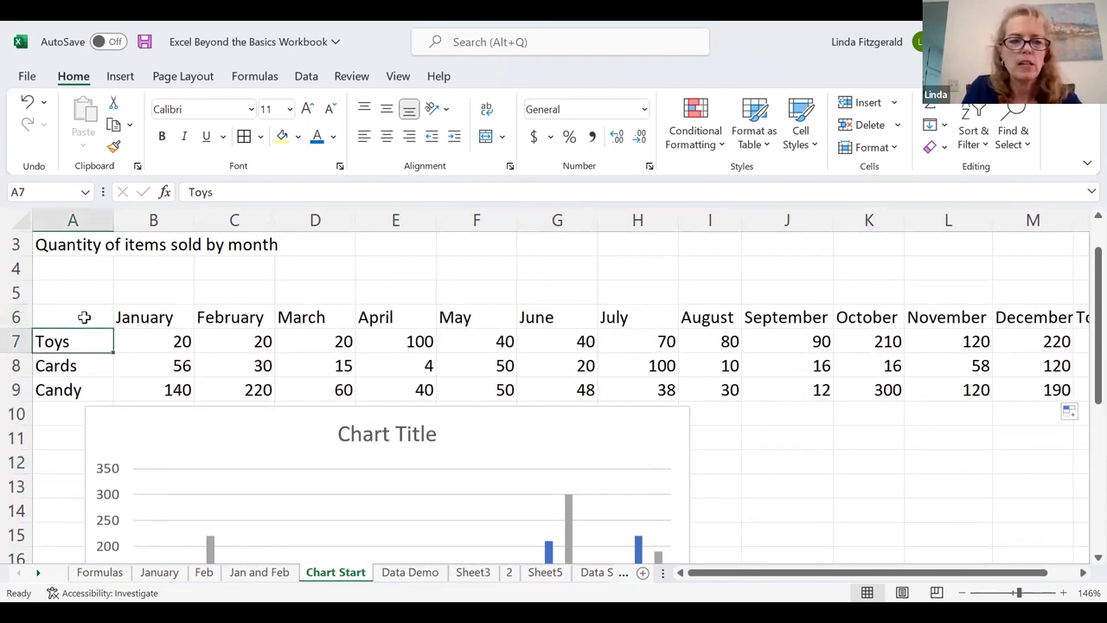
{"action": "left_click", "coordinate": [84, 317]}
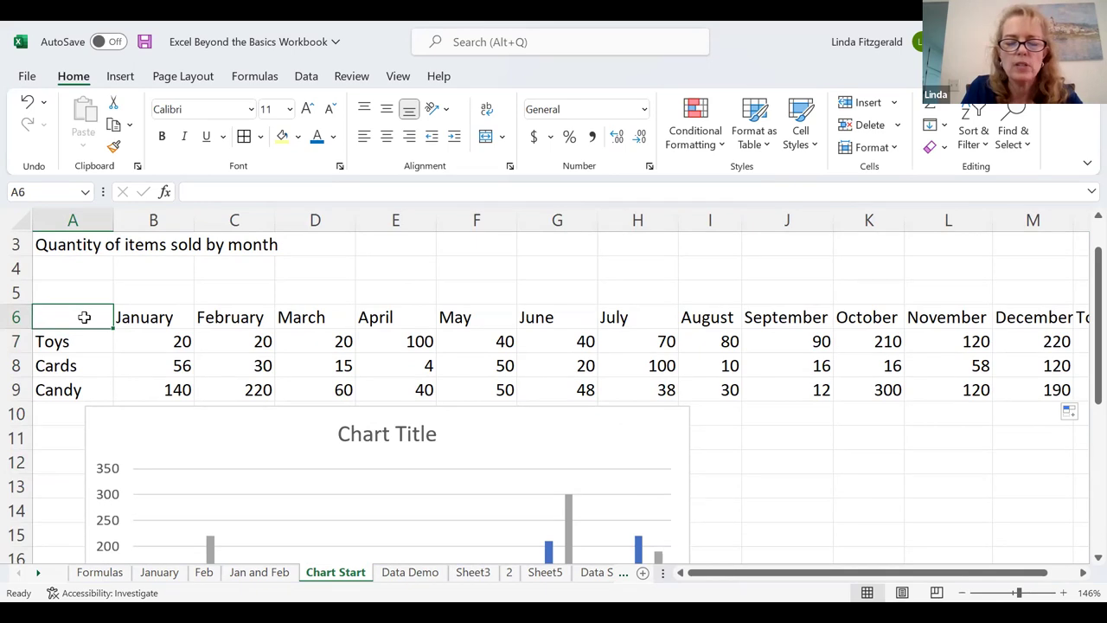
{"action": "key", "text": "shift+Down"}
{"action": "key", "text": "shift+Down"}
{"action": "key", "text": "shift+Down"}
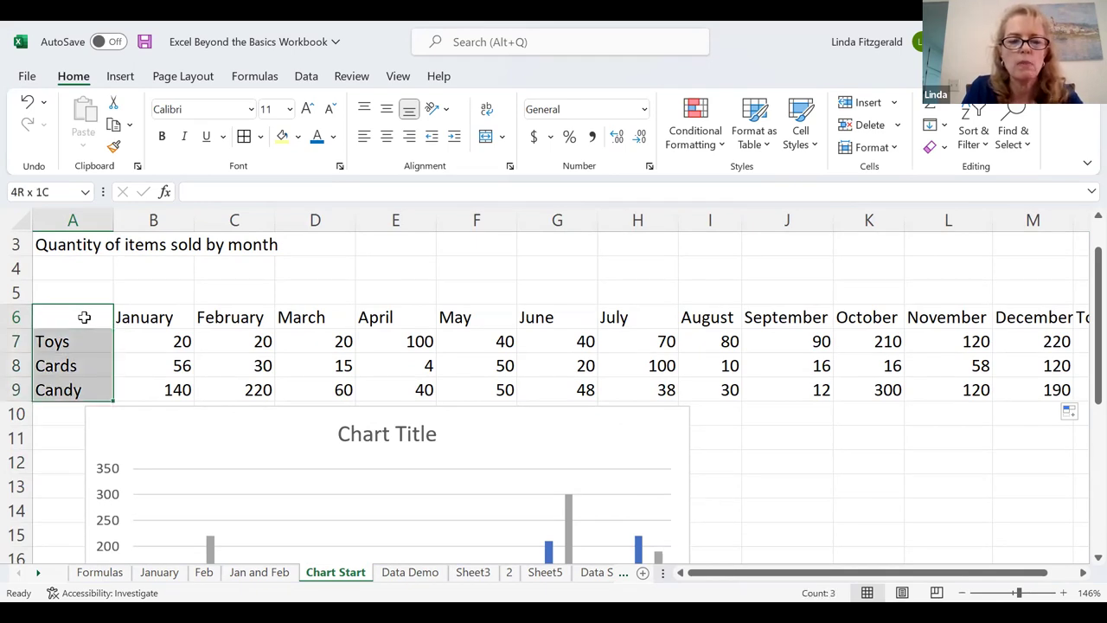
{"action": "key", "text": "shift+Right"}
{"action": "key", "text": "shift+Right"}
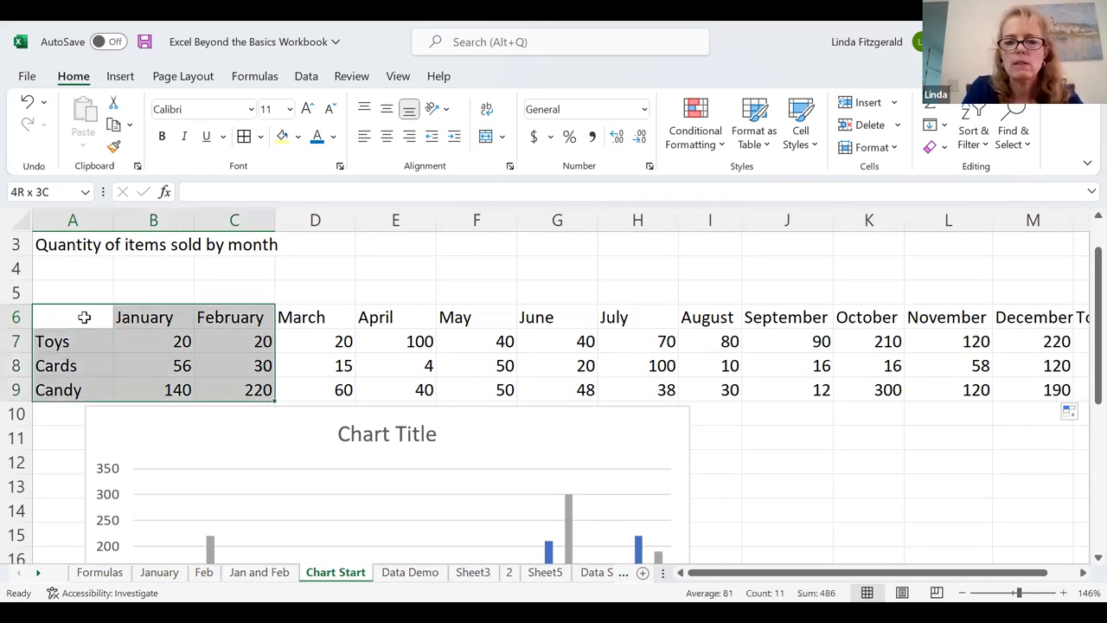
{"action": "key", "text": "shift+Right"}
{"action": "key", "text": "shift+Right"}
{"action": "key", "text": "shift+Right"}
{"action": "key", "text": "shift+Right"}
{"action": "key", "text": "shift+Right"}
{"action": "key", "text": "shift+Right"}
{"action": "key", "text": "shift+Right"}
{"action": "key", "text": "shift+Right"}
{"action": "key", "text": "shift+Right"}
{"action": "key", "text": "shift+Right"}
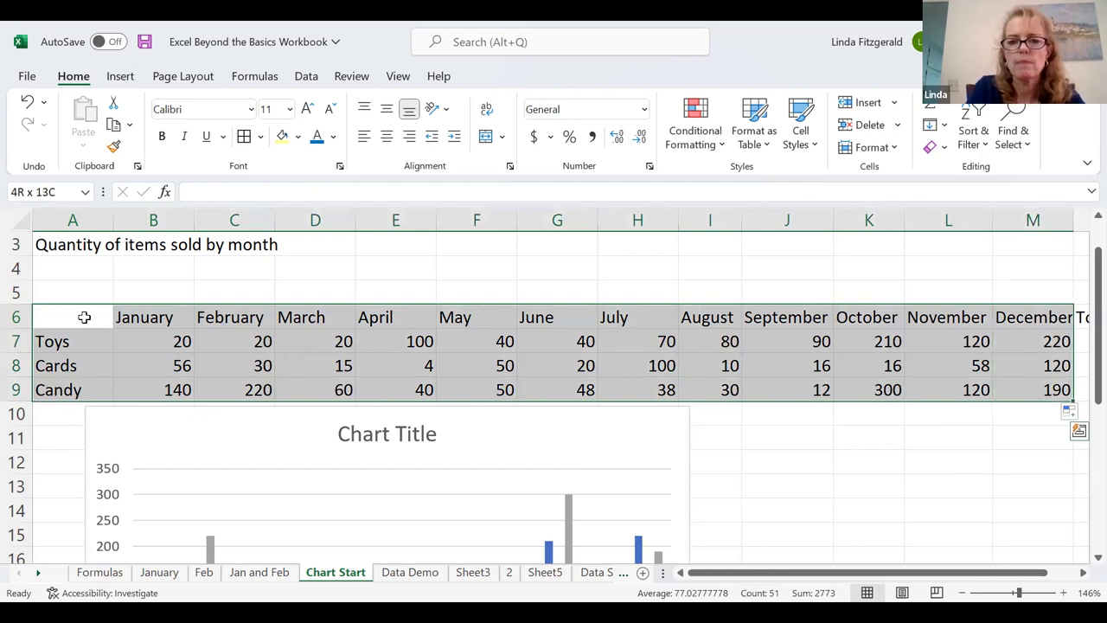
{"action": "left_click", "coordinate": [121, 77]}
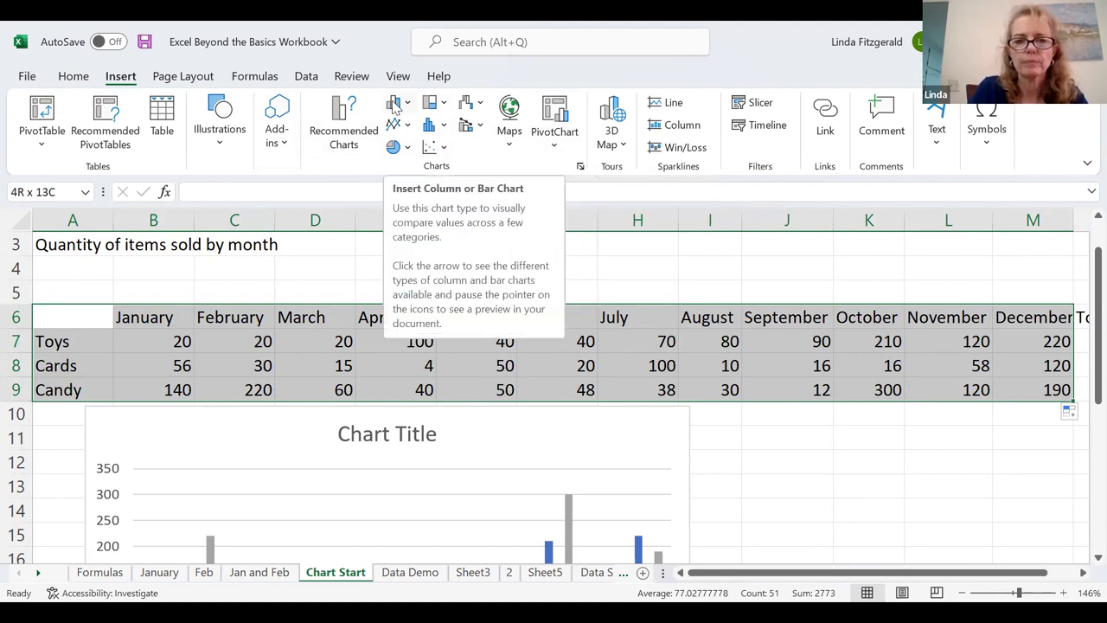
Insert a Clustered Column chart of the monthly sales and place it beside the original chart.
{"action": "left_click", "coordinate": [395, 103]}
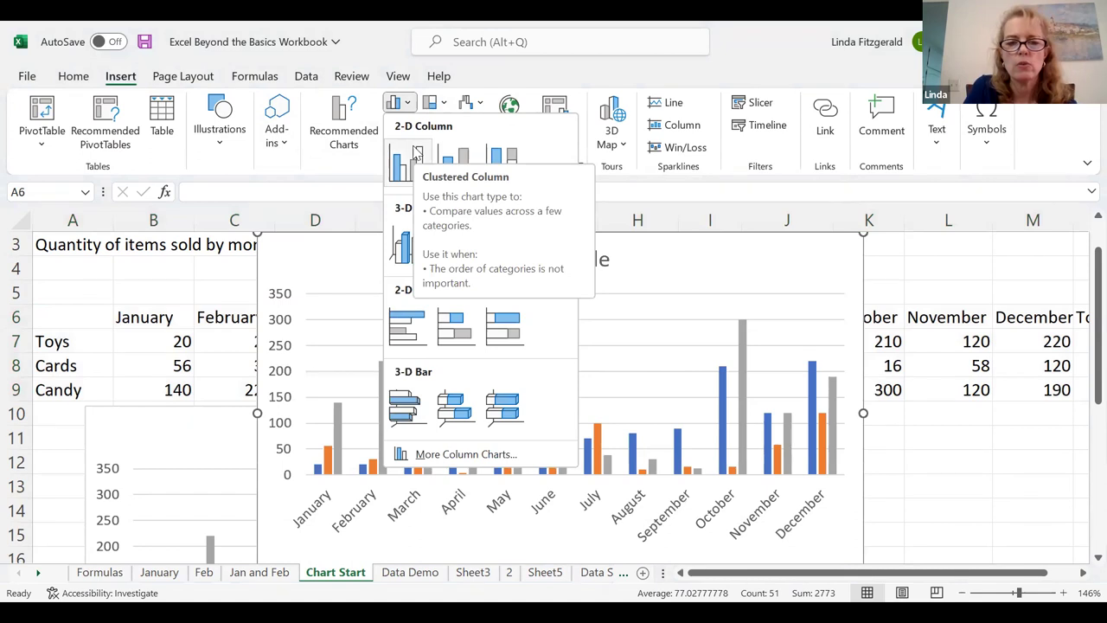
{"action": "left_click", "coordinate": [416, 152]}
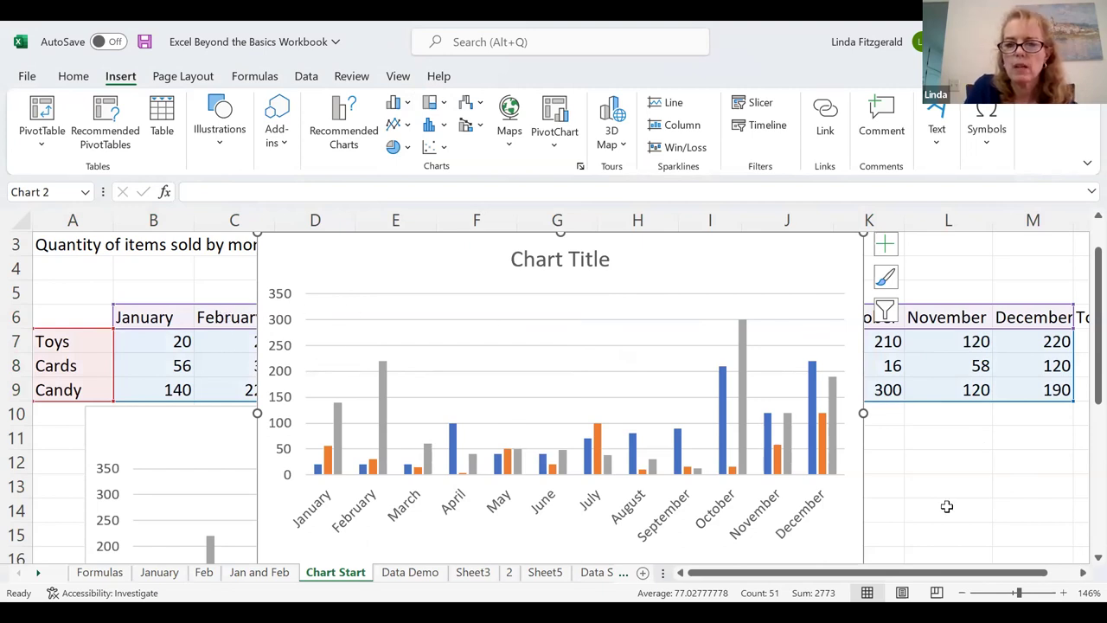
{"action": "left_click_drag", "start_coordinate": [637, 259], "coordinate": [846, 437]}
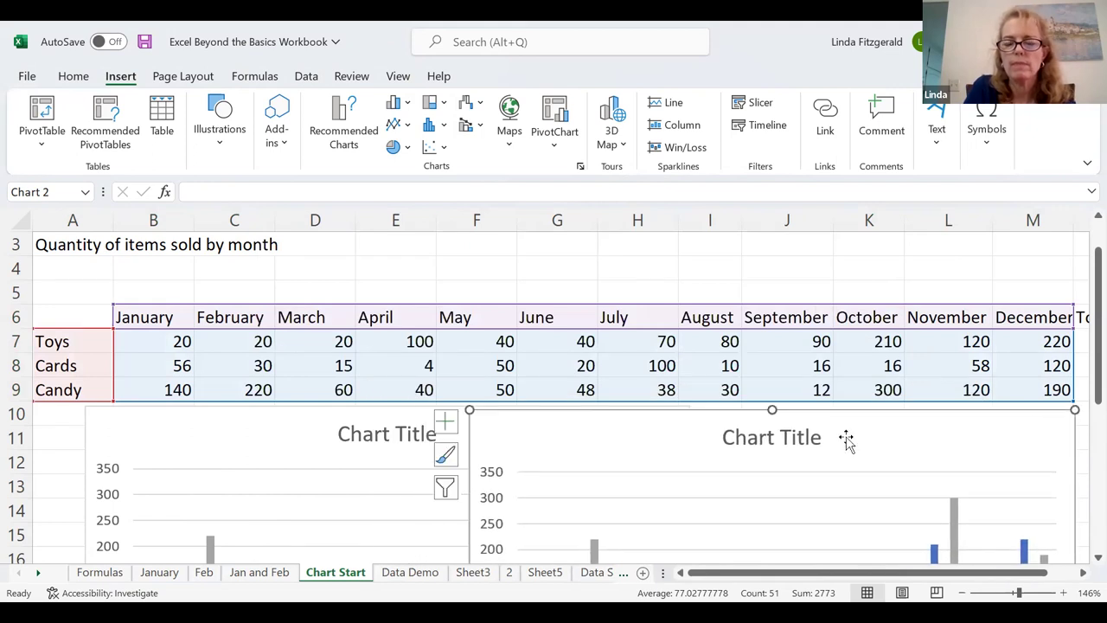
{"action": "scroll", "coordinate": [839, 272], "scroll_direction": "down", "scroll_amount": 1}
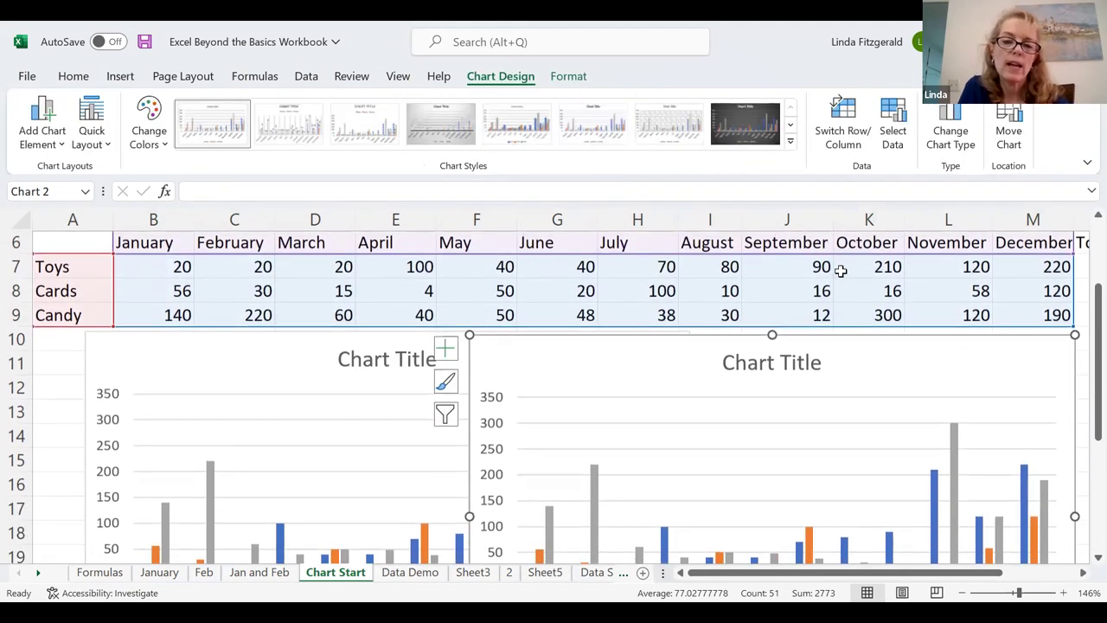
{"action": "scroll", "coordinate": [840, 272], "scroll_direction": "down", "scroll_amount": 2}
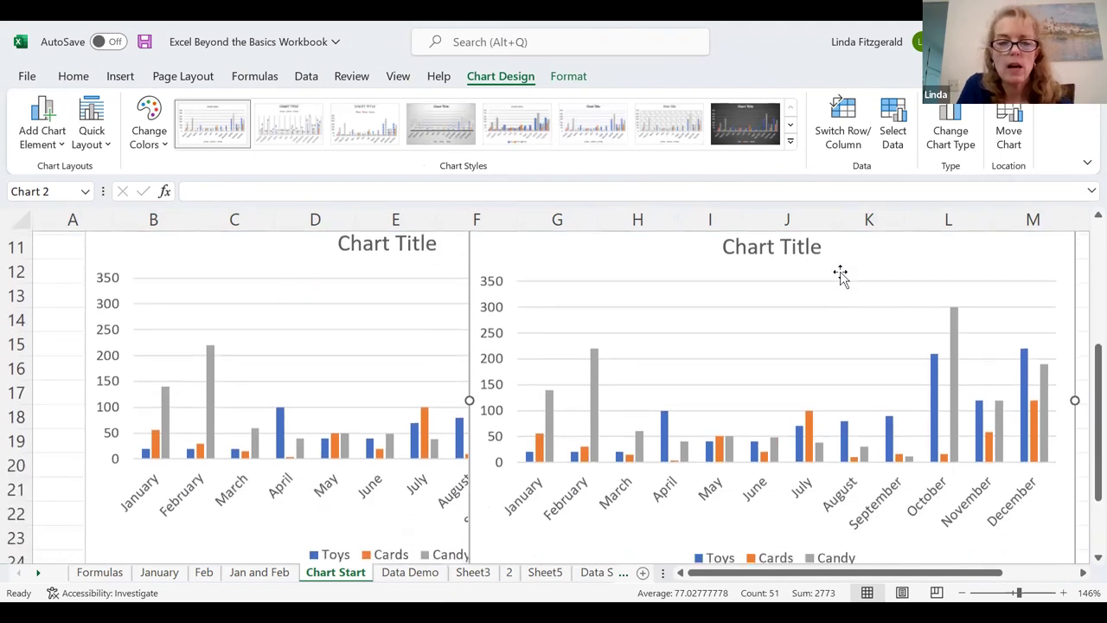
{"action": "scroll", "coordinate": [840, 272], "scroll_direction": "up", "scroll_amount": 2}
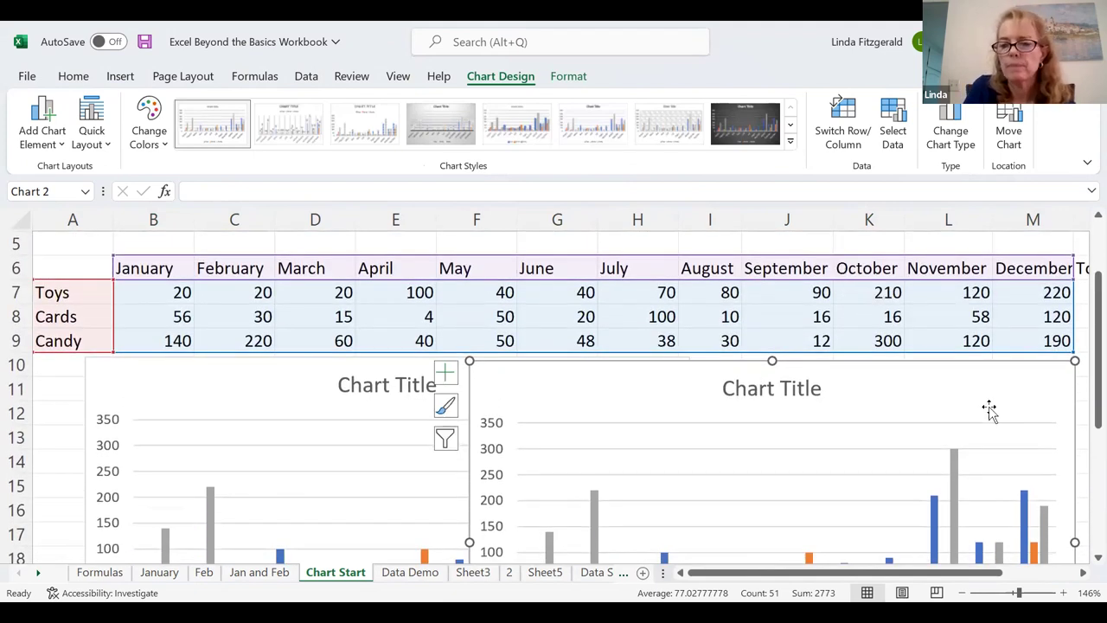
{"action": "scroll", "coordinate": [888, 400], "scroll_direction": "down", "scroll_amount": 2}
{"action": "scroll", "coordinate": [888, 400], "scroll_direction": "down", "scroll_amount": 1}
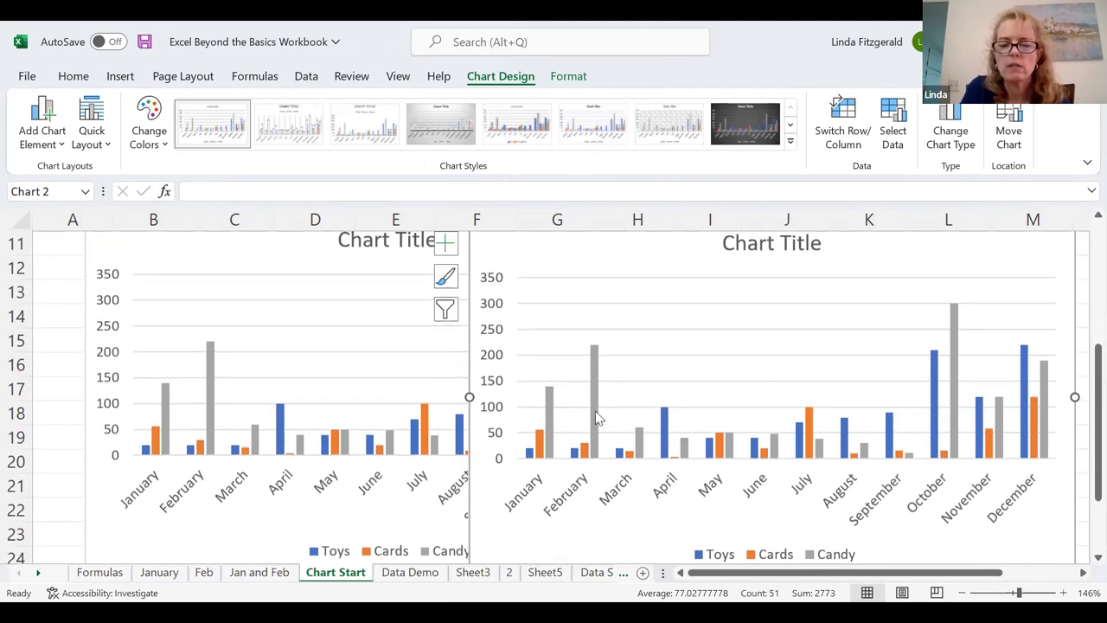
Set the Candy series fill in the second chart to solid Standard red via Format Data Series.
{"action": "double_click", "coordinate": [595, 417]}
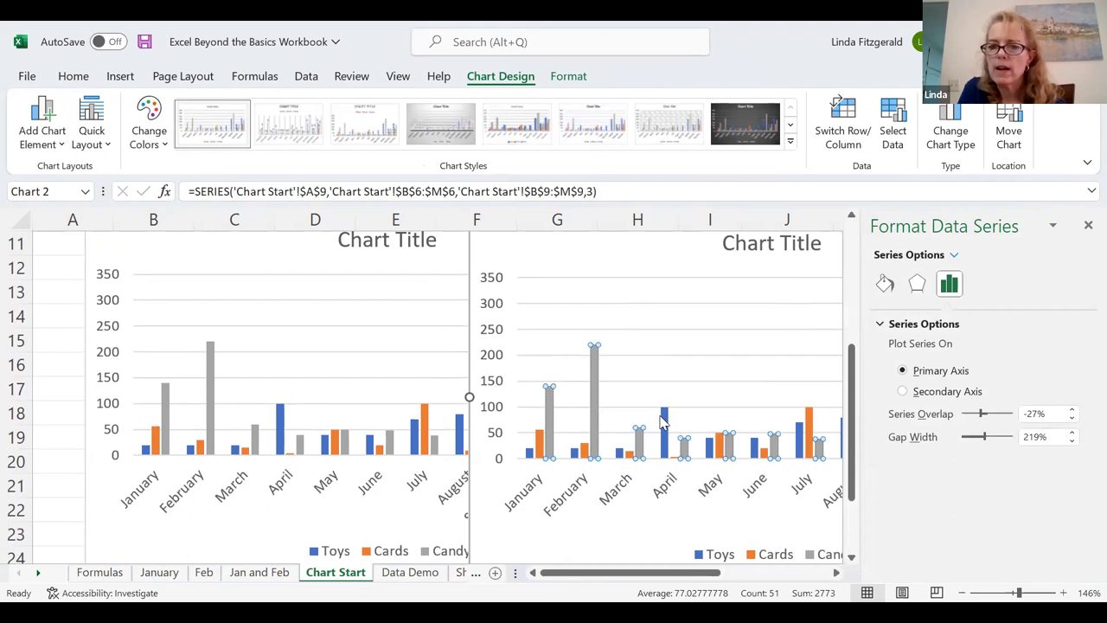
{"action": "left_click", "coordinate": [884, 286]}
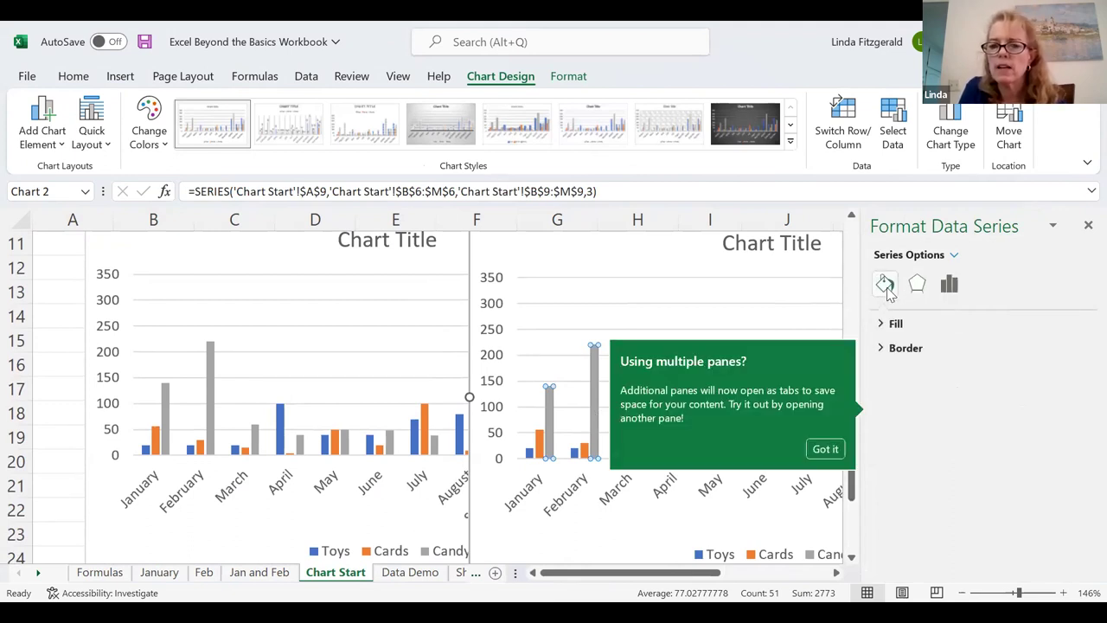
{"action": "left_click", "coordinate": [903, 327]}
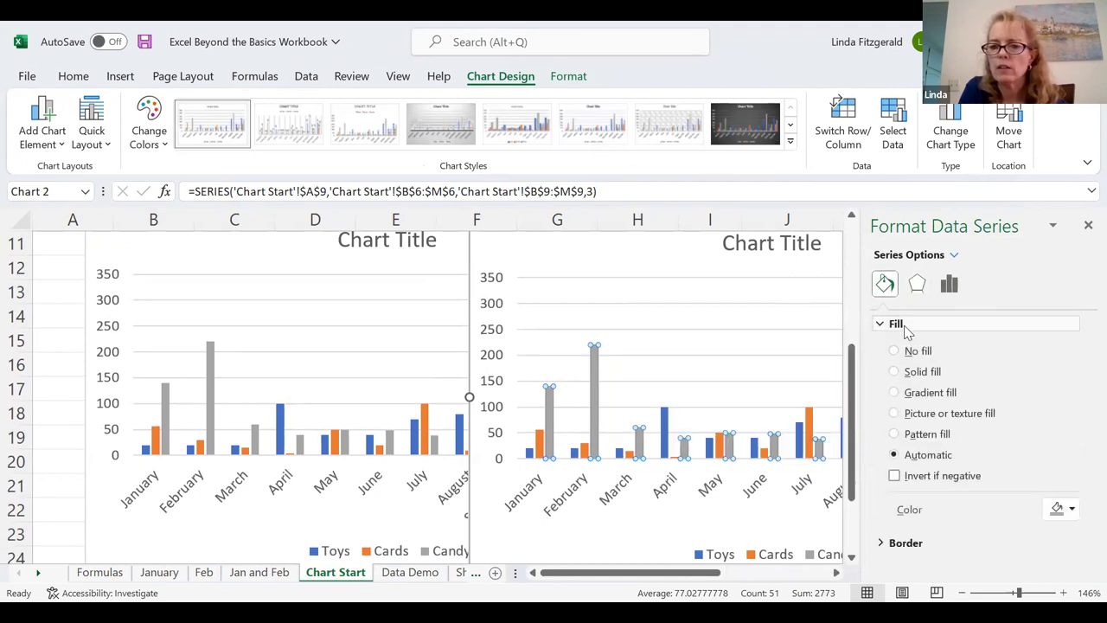
{"action": "left_click", "coordinate": [1071, 510]}
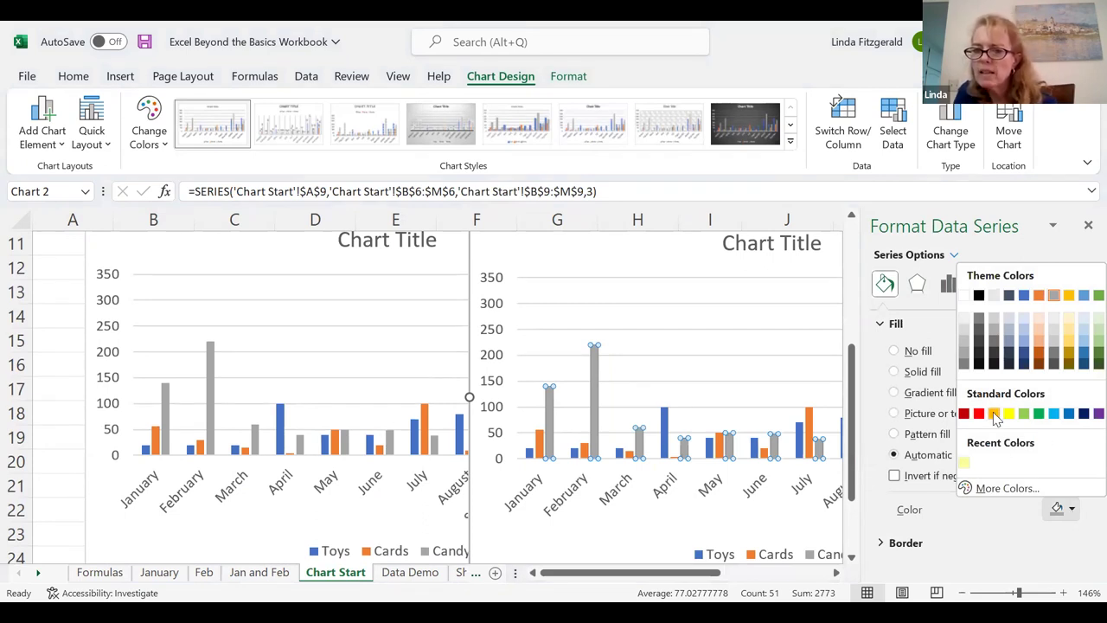
{"action": "left_click", "coordinate": [992, 414]}
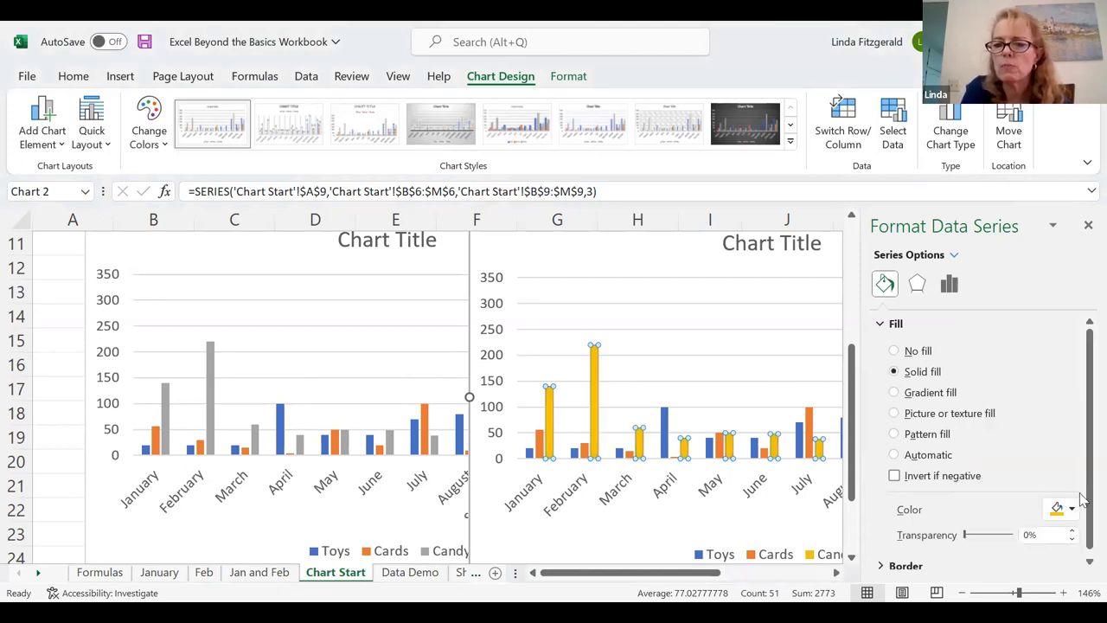
{"action": "left_click", "coordinate": [1072, 513]}
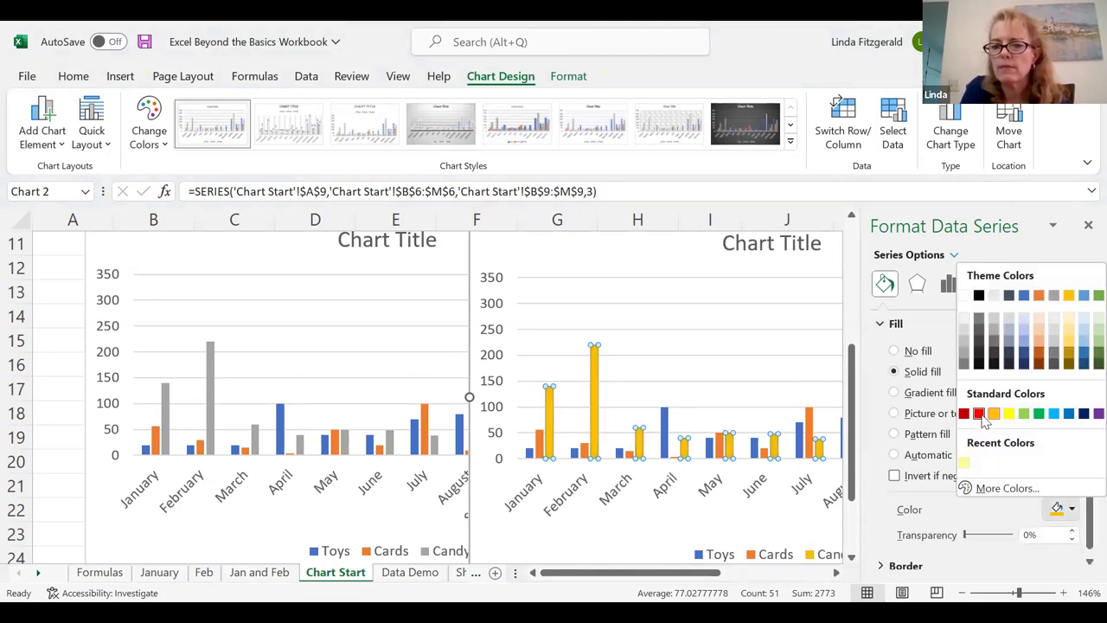
{"action": "left_click", "coordinate": [981, 414]}
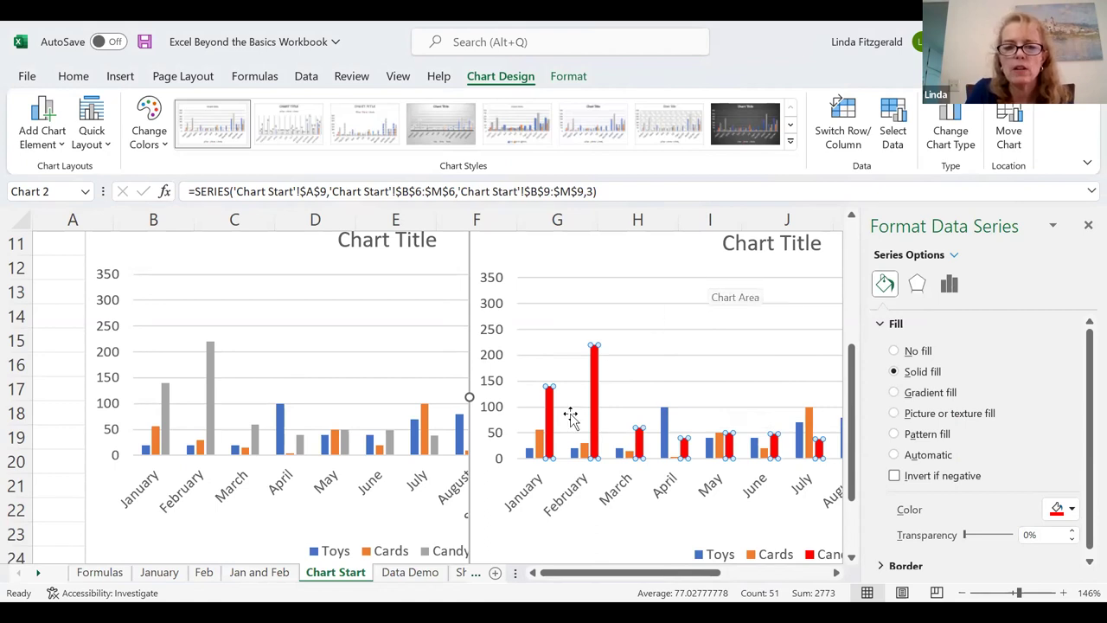
{"action": "mouse_move", "coordinate": [550, 417]}
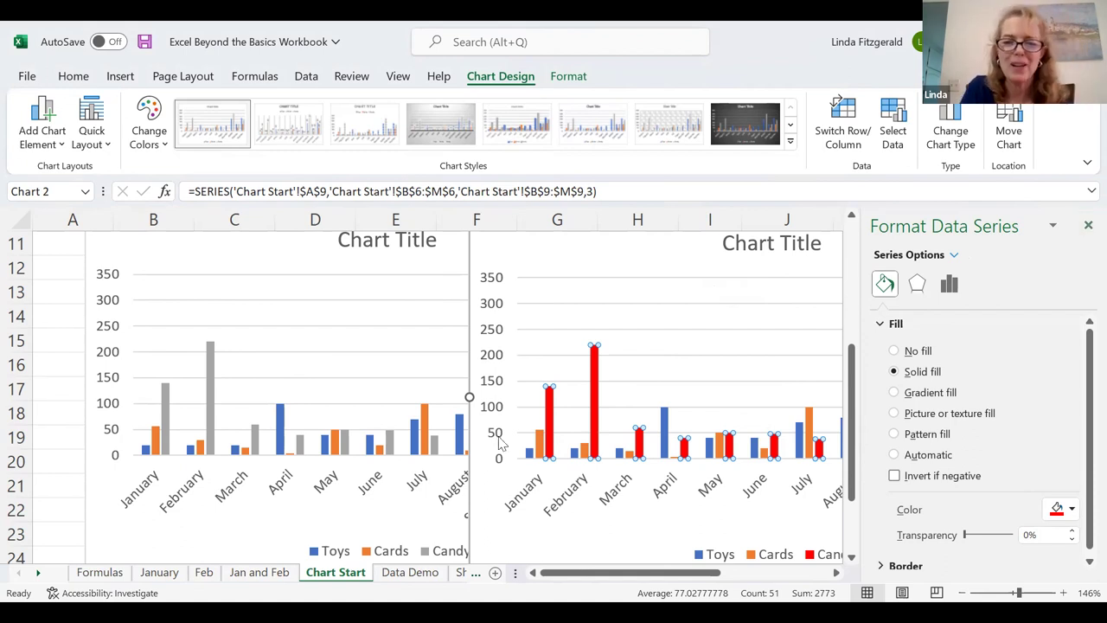
Move the red-Candy chart up over the data table and enlarge it so all twelve months show.
{"action": "scroll", "coordinate": [499, 437], "scroll_direction": "up", "scroll_amount": 3}
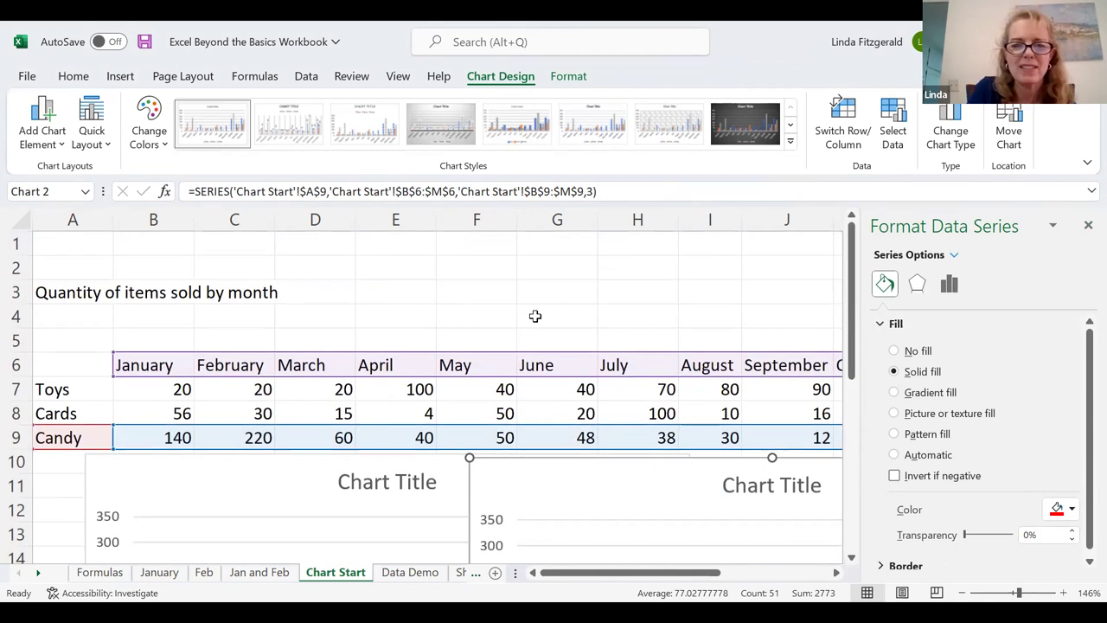
{"action": "left_click_drag", "start_coordinate": [562, 460], "coordinate": [334, 329]}
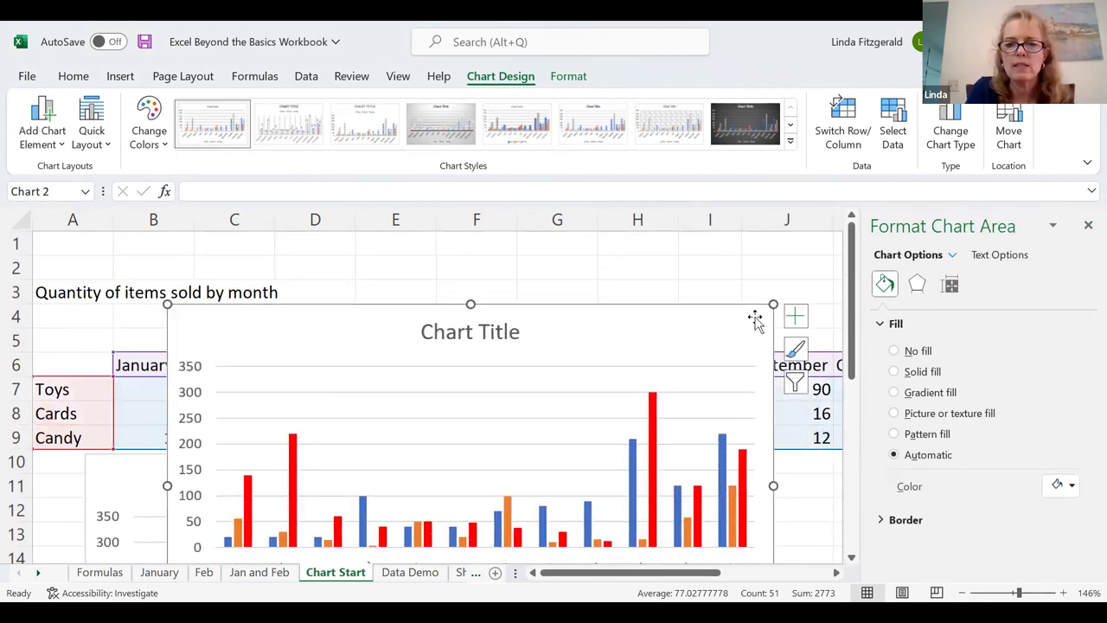
{"action": "left_click_drag", "start_coordinate": [764, 318], "coordinate": [690, 412]}
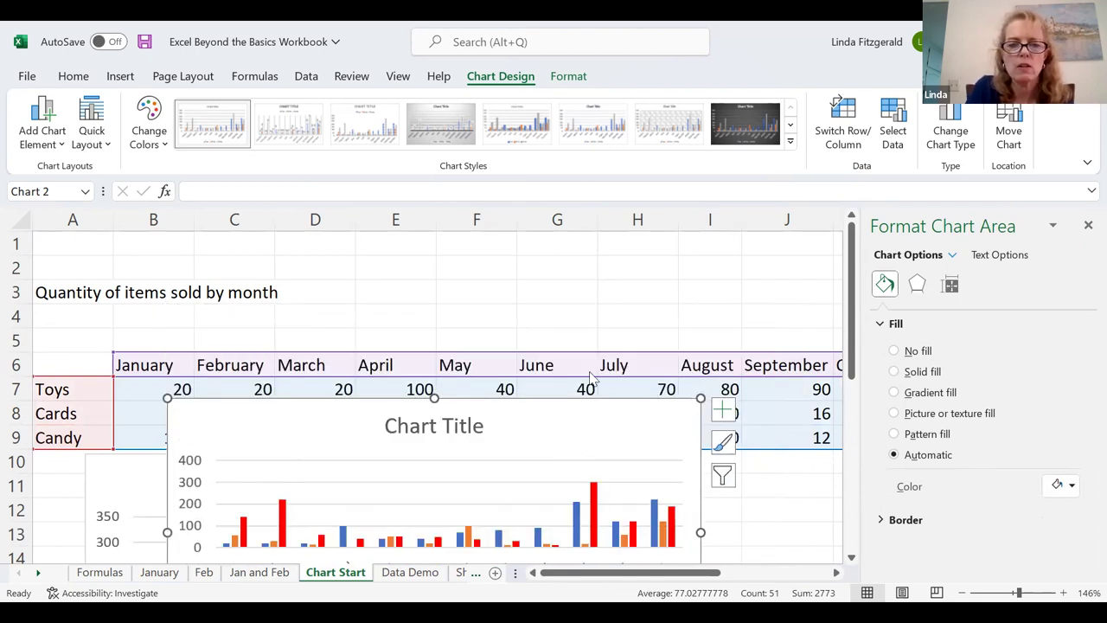
{"action": "left_click_drag", "start_coordinate": [572, 429], "coordinate": [600, 301]}
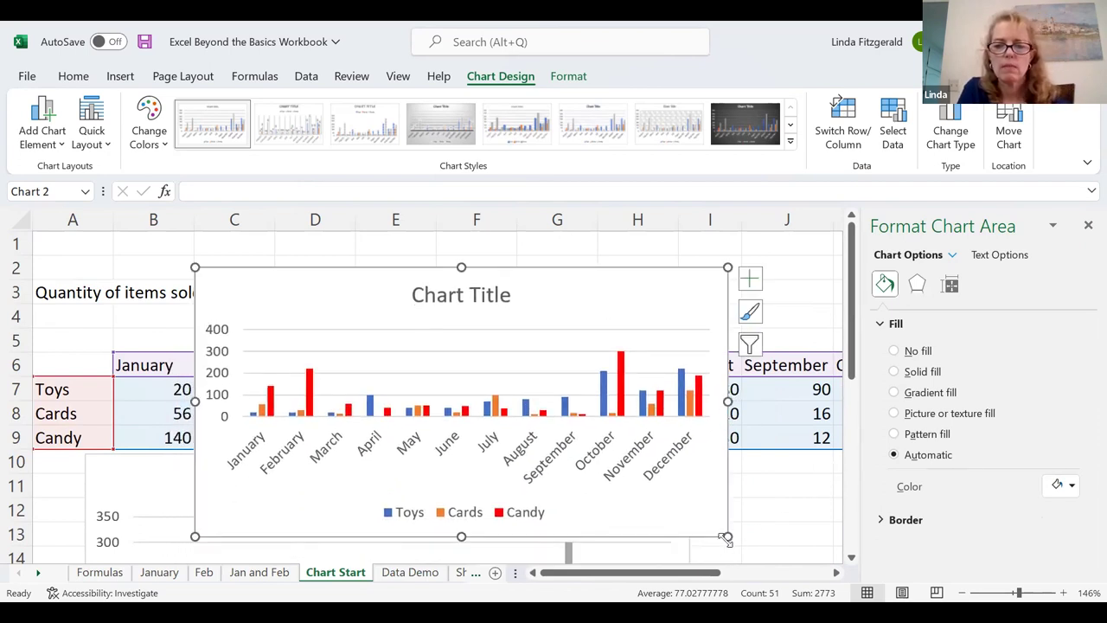
{"action": "left_click_drag", "start_coordinate": [727, 536], "coordinate": [796, 530]}
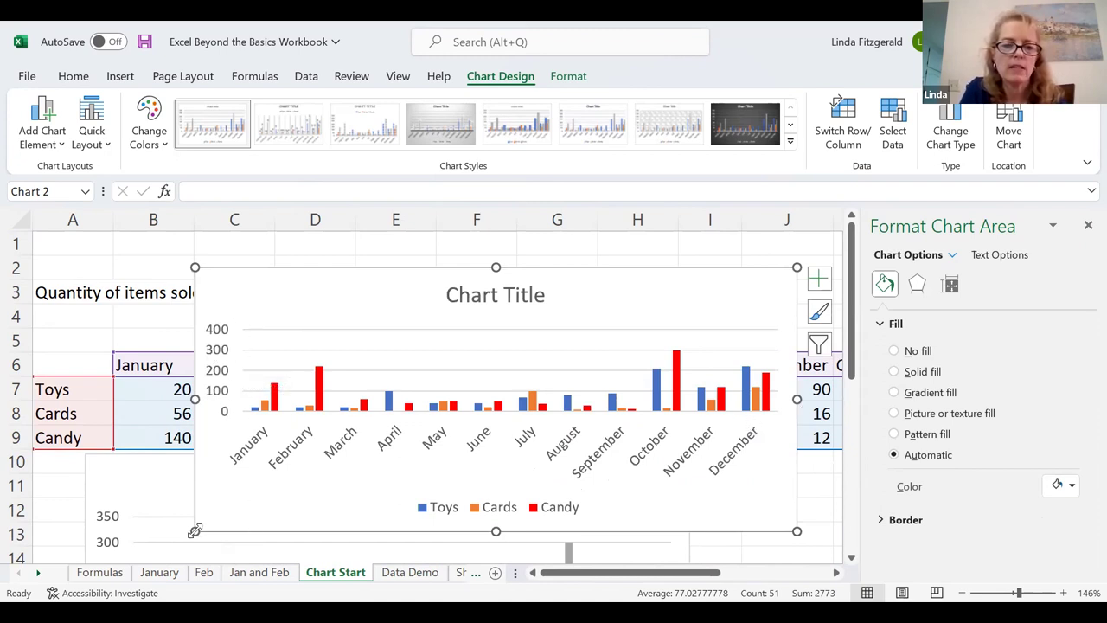
{"action": "left_click_drag", "start_coordinate": [192, 531], "coordinate": [191, 555]}
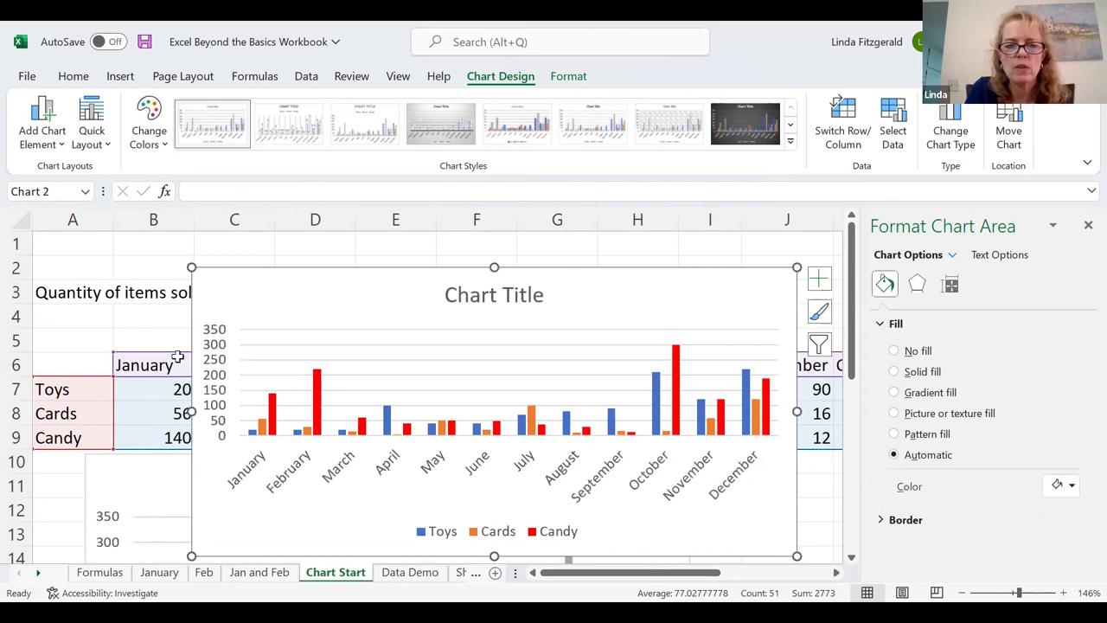
{"action": "left_click_drag", "start_coordinate": [186, 270], "coordinate": [185, 258]}
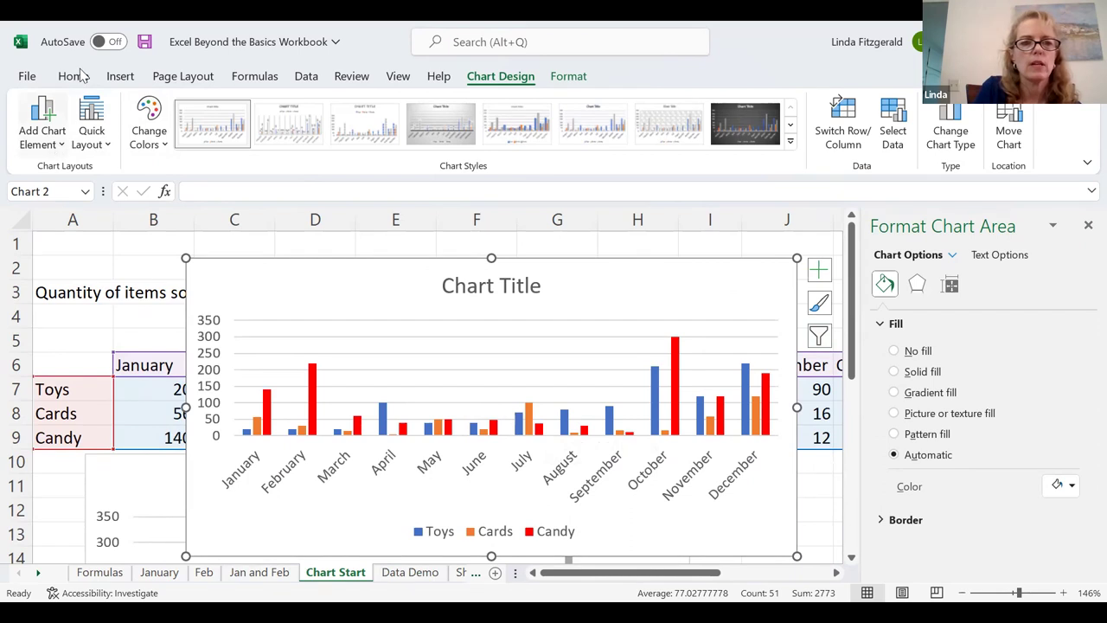
Browse the Home, Data and Review commands, dismiss the Comments tip, and show the Insert commands.
{"action": "left_click", "coordinate": [76, 77]}
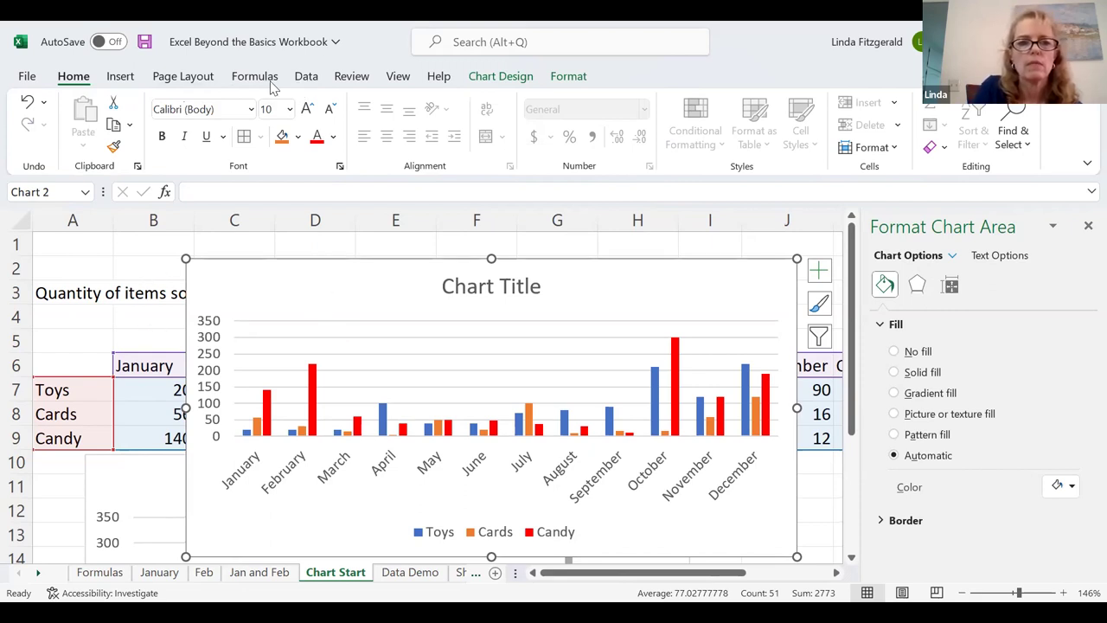
{"action": "left_click", "coordinate": [308, 80]}
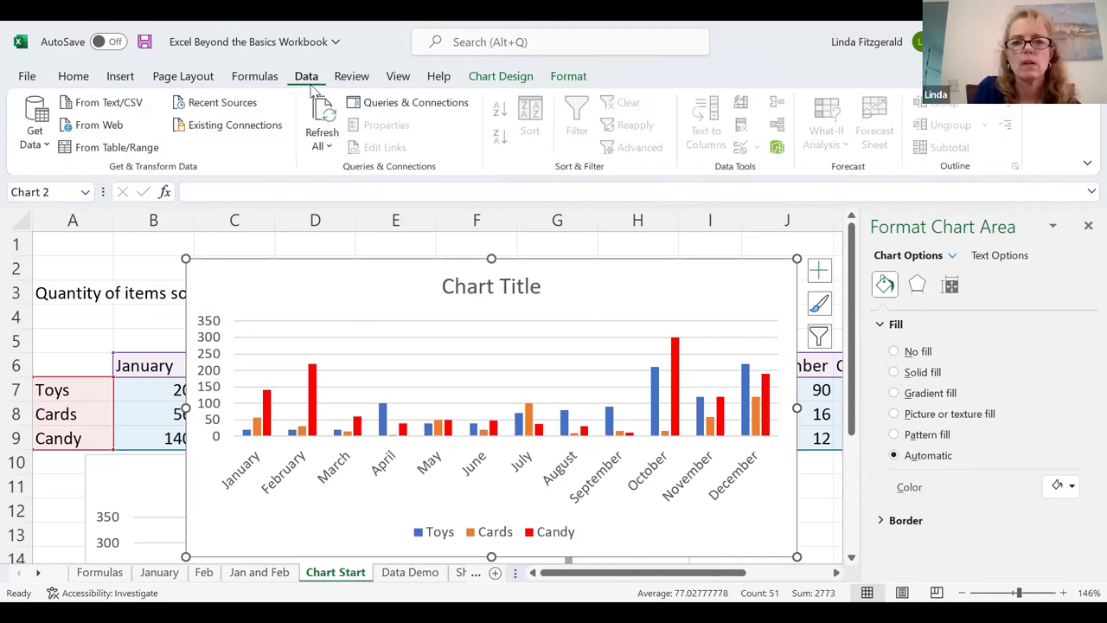
{"action": "left_click", "coordinate": [349, 79]}
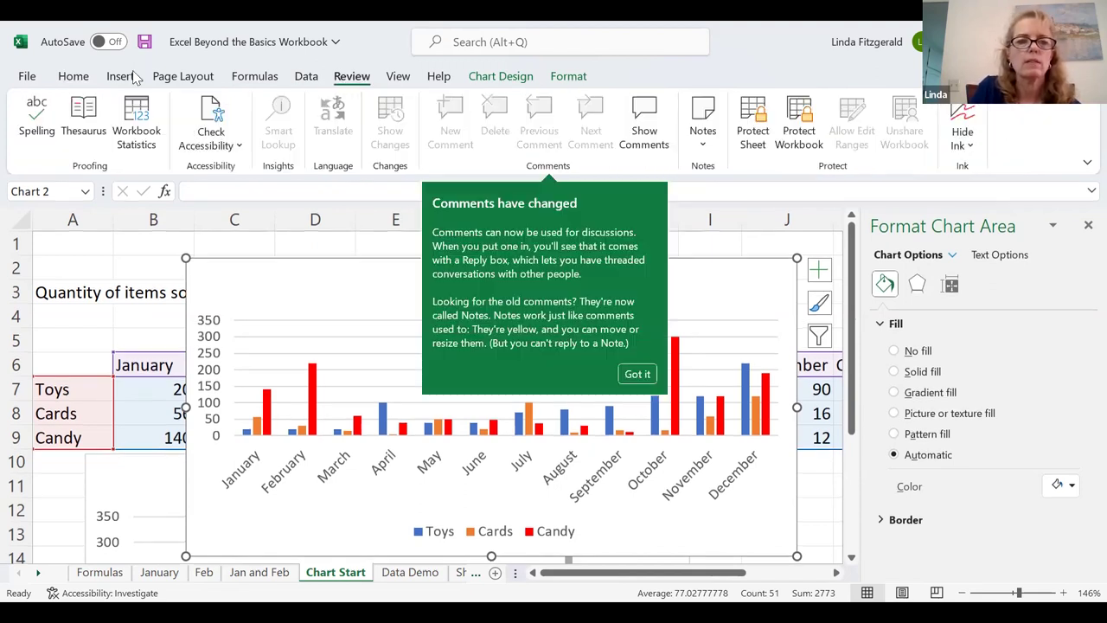
{"action": "left_click", "coordinate": [125, 78]}
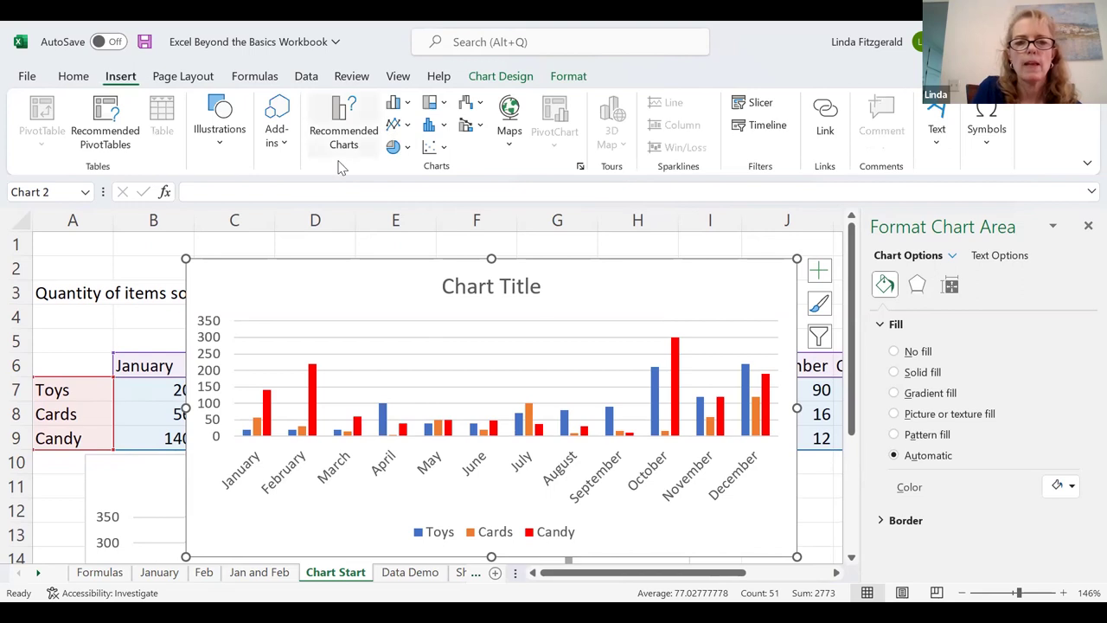
Change the red-Candy chart to a 3-D 100% Stacked Column chart, then deselect it.
{"action": "left_click", "coordinate": [404, 104]}
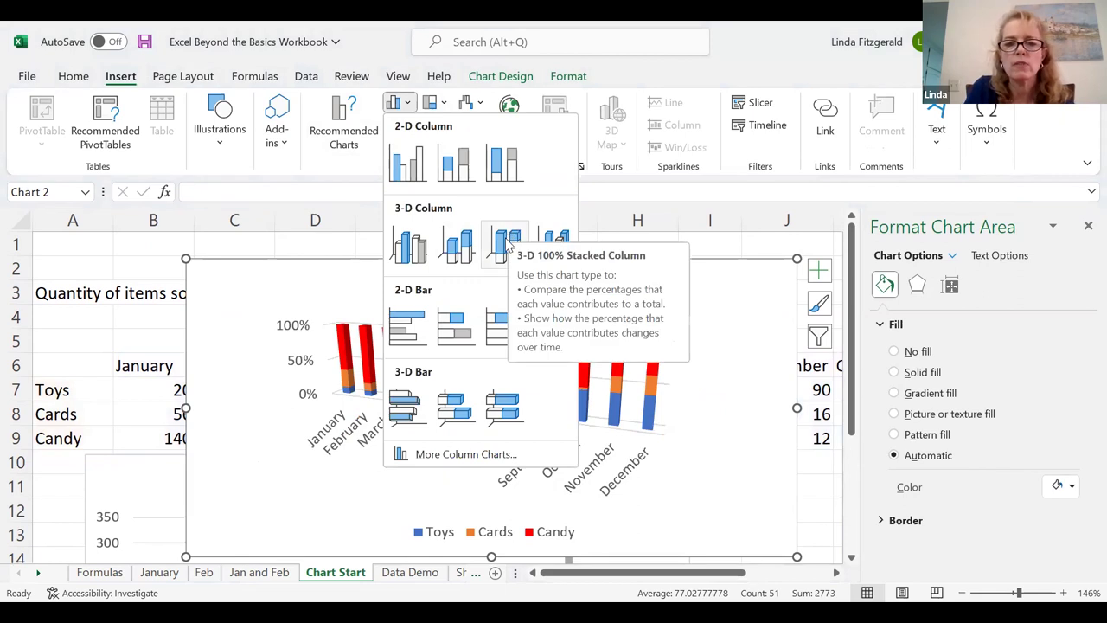
{"action": "left_click", "coordinate": [509, 244]}
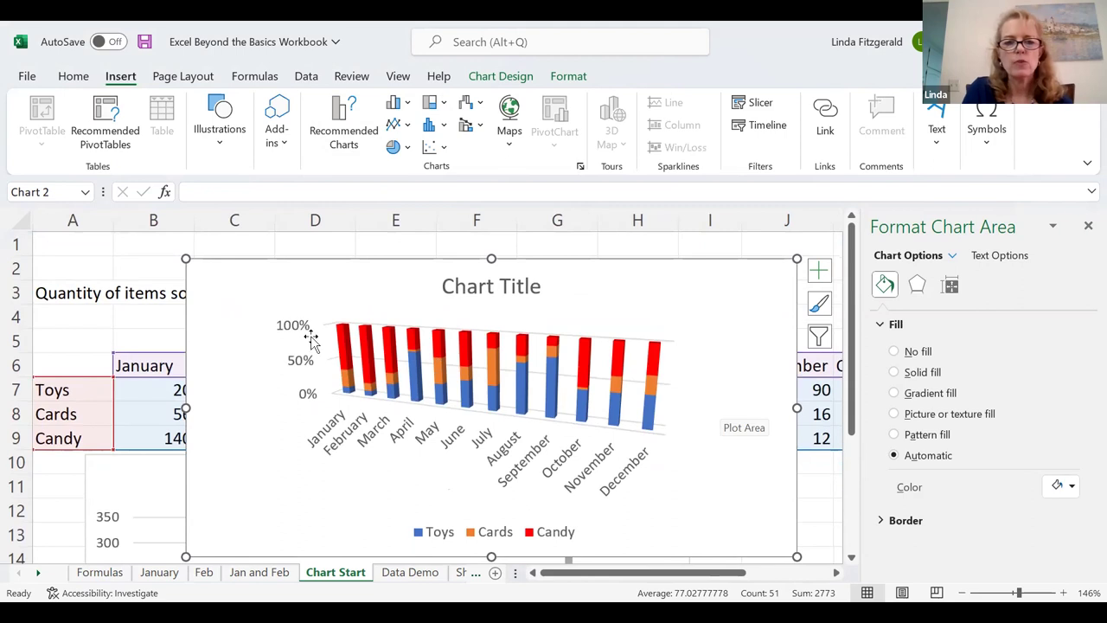
{"action": "mouse_move", "coordinate": [491, 341]}
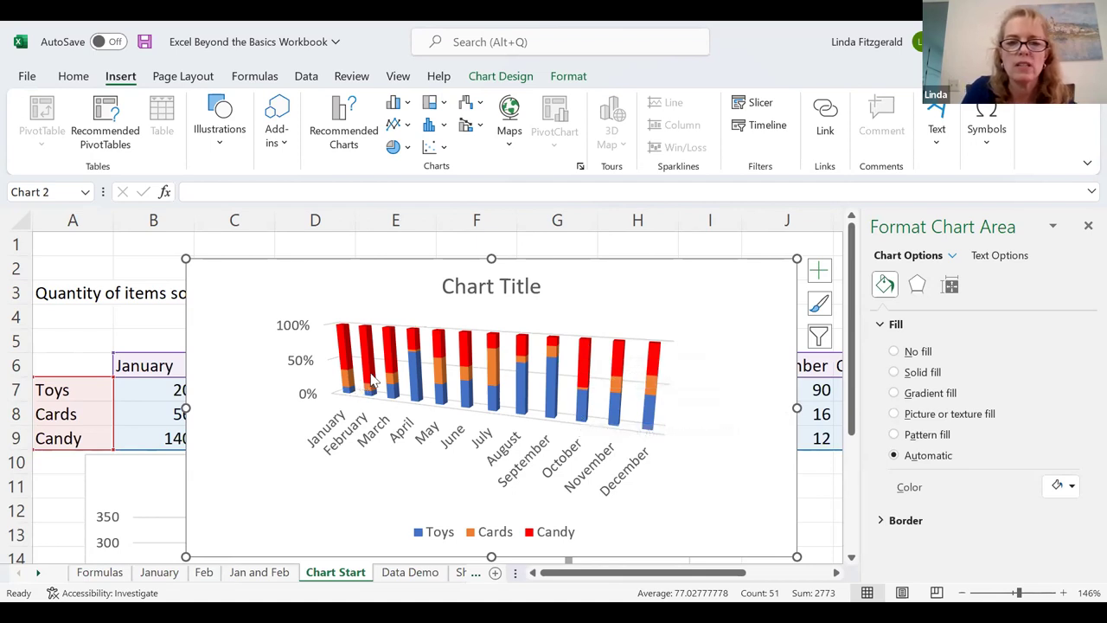
{"action": "left_click", "coordinate": [820, 509]}
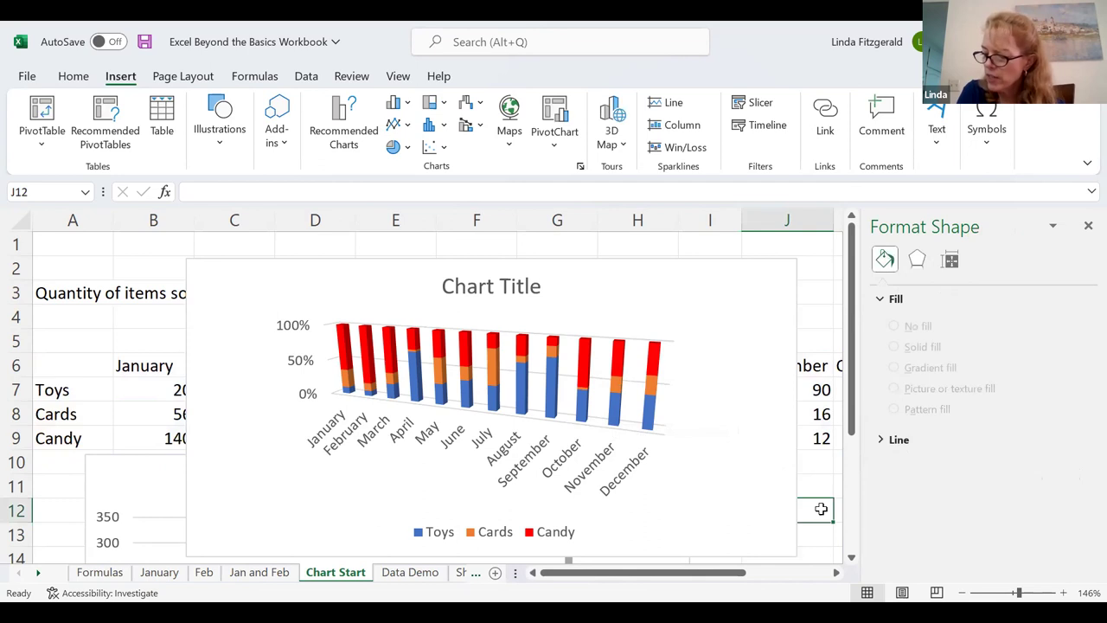
Look through the Jan and Feb, Chart Start, Data Demo and Sheet3 sheets.
{"action": "left_click", "coordinate": [814, 291]}
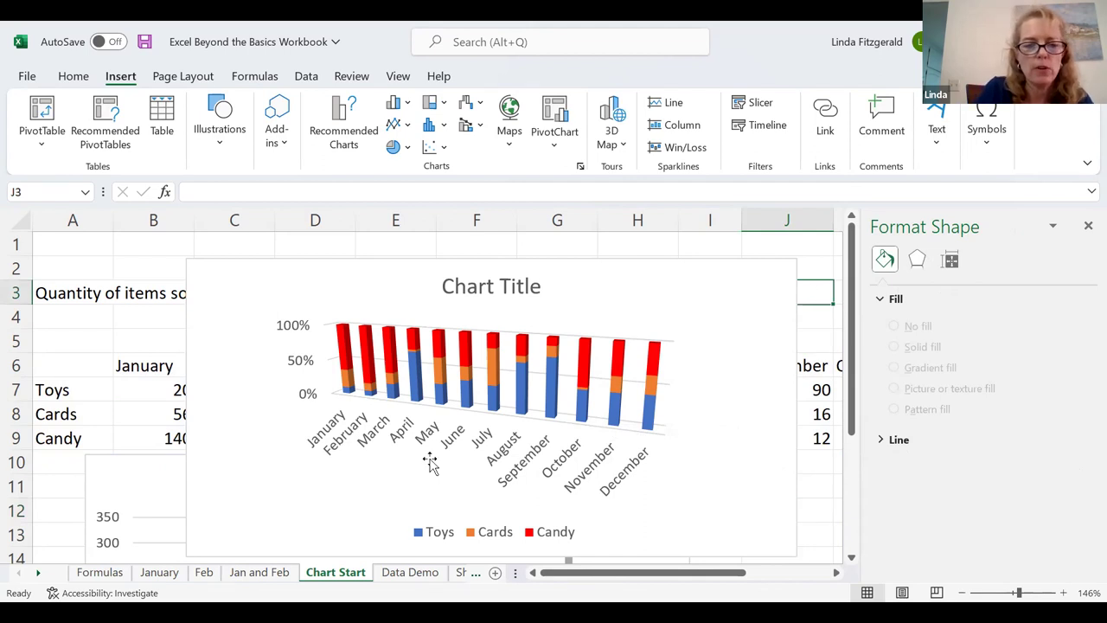
{"action": "left_click", "coordinate": [280, 576]}
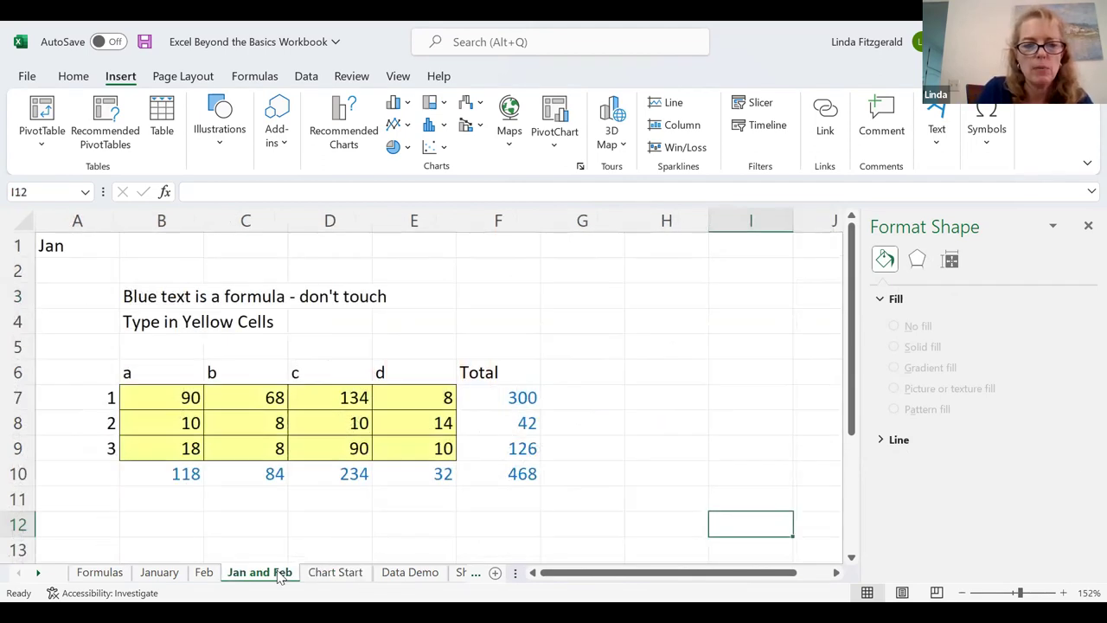
{"action": "left_click", "coordinate": [340, 575]}
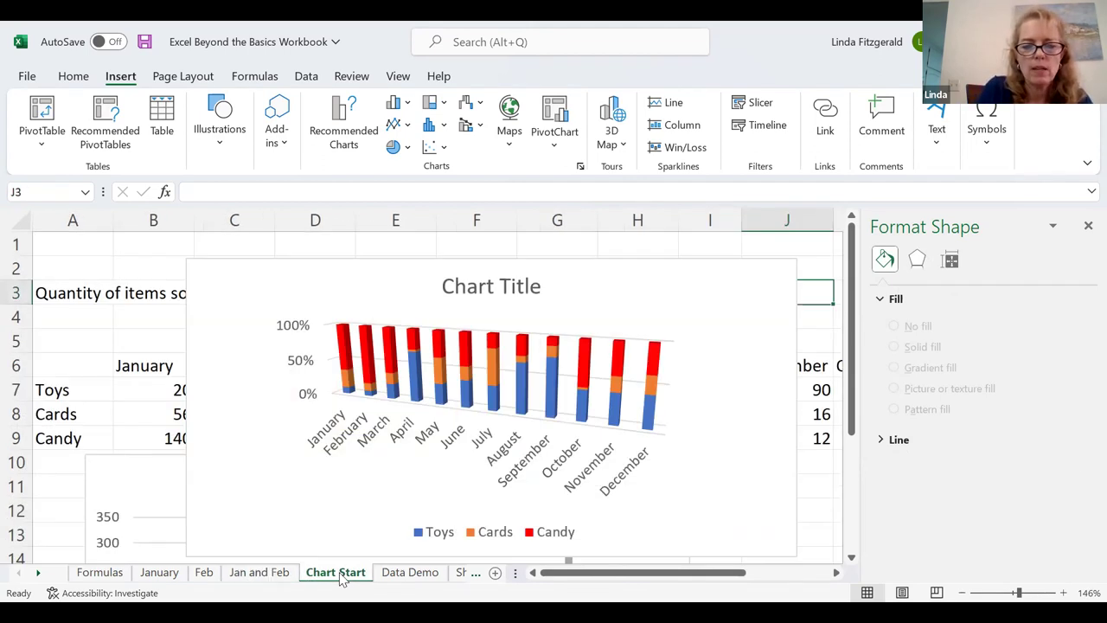
{"action": "left_click", "coordinate": [408, 575]}
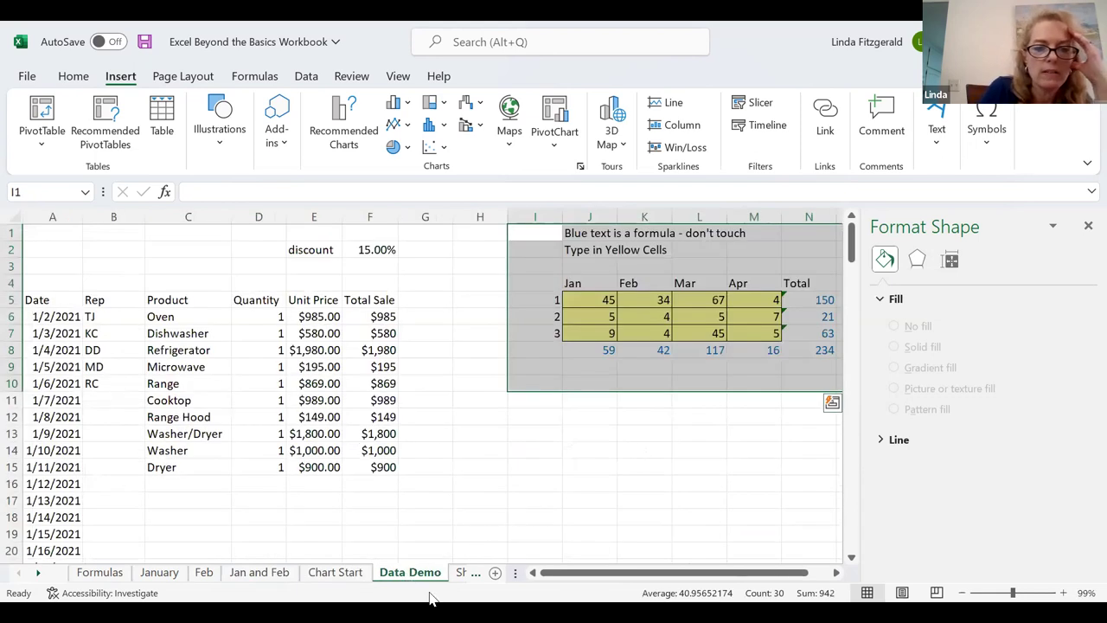
{"action": "left_click", "coordinate": [465, 578]}
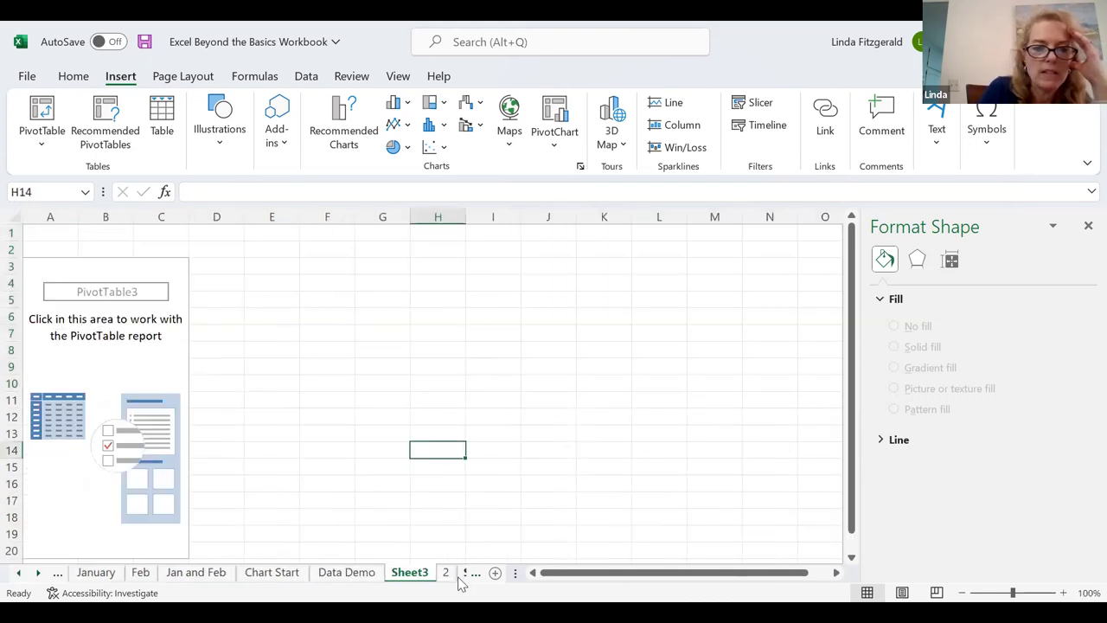
Go to sheet 2 and review its Sum of Total Sale pivot table and PivotChart.
{"action": "left_click", "coordinate": [446, 573]}
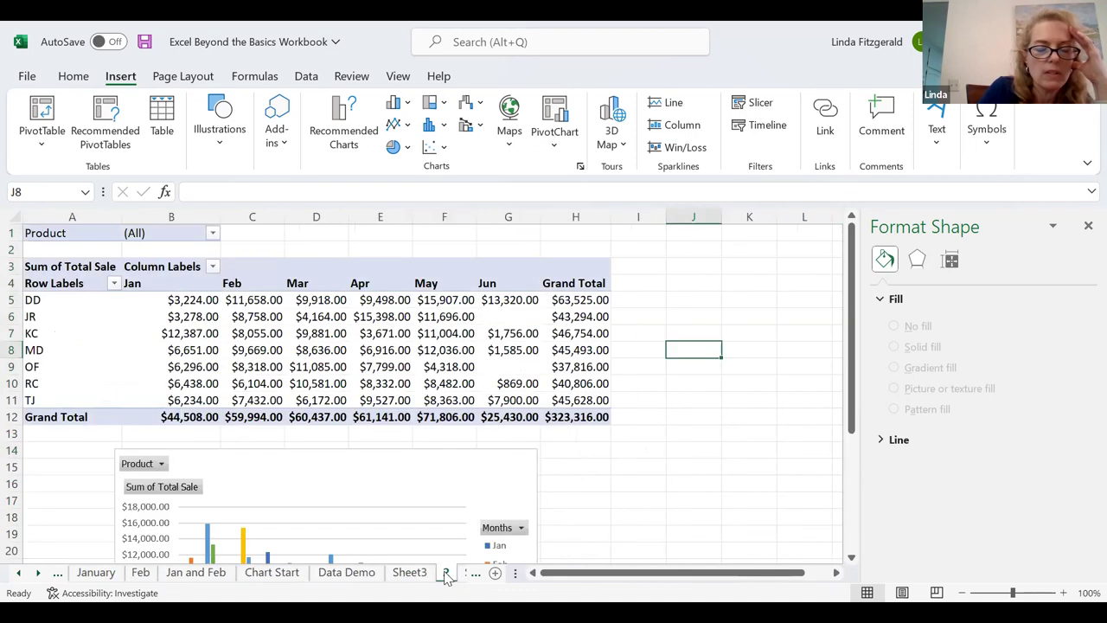
{"action": "left_click", "coordinate": [634, 494]}
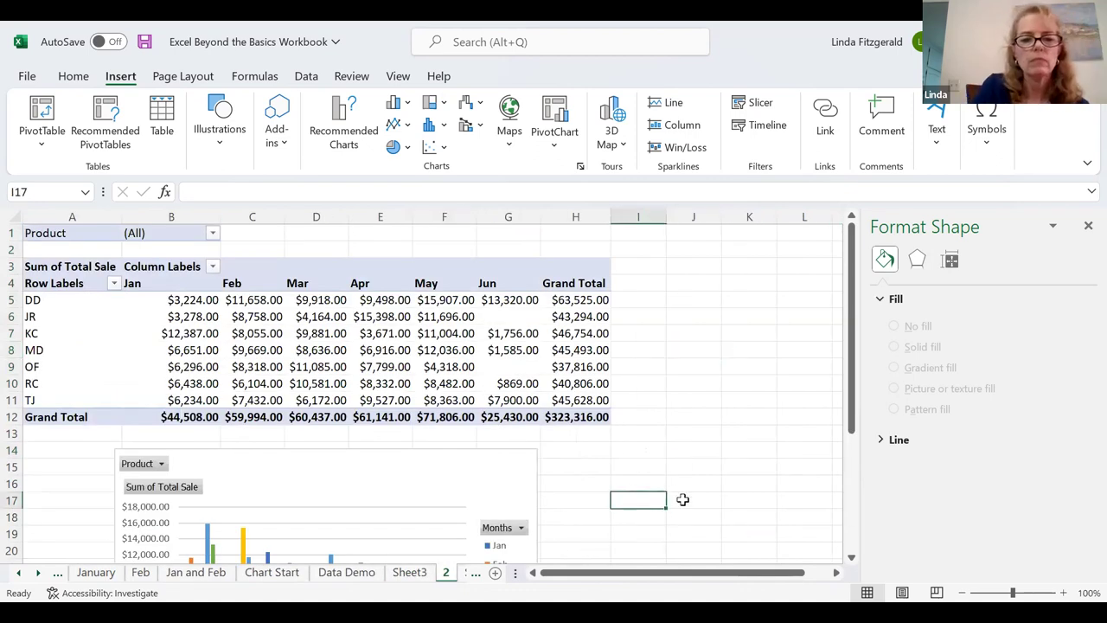
{"action": "scroll", "coordinate": [682, 499], "scroll_direction": "down", "scroll_amount": 5}
{"action": "scroll", "coordinate": [660, 494], "scroll_direction": "down", "scroll_amount": 2}
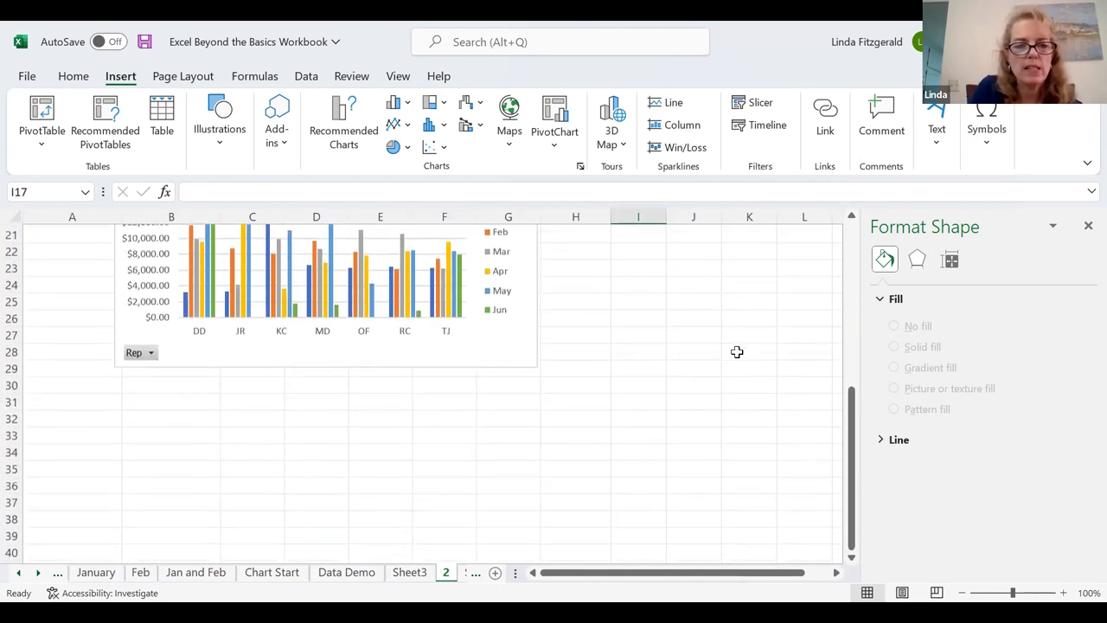
{"action": "scroll", "coordinate": [735, 351], "scroll_direction": "up", "scroll_amount": 4}
{"action": "scroll", "coordinate": [736, 351], "scroll_direction": "up", "scroll_amount": 3}
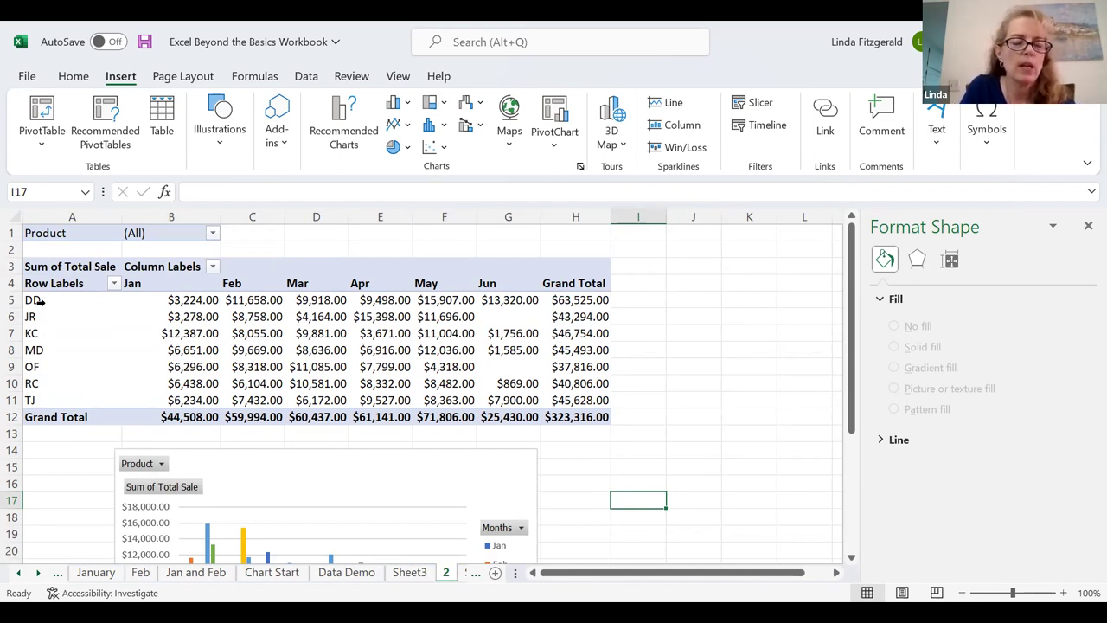
Drill into the H12 grand total to list all source rows on a new sheet, widening column A for dates.
{"action": "left_click", "coordinate": [576, 417]}
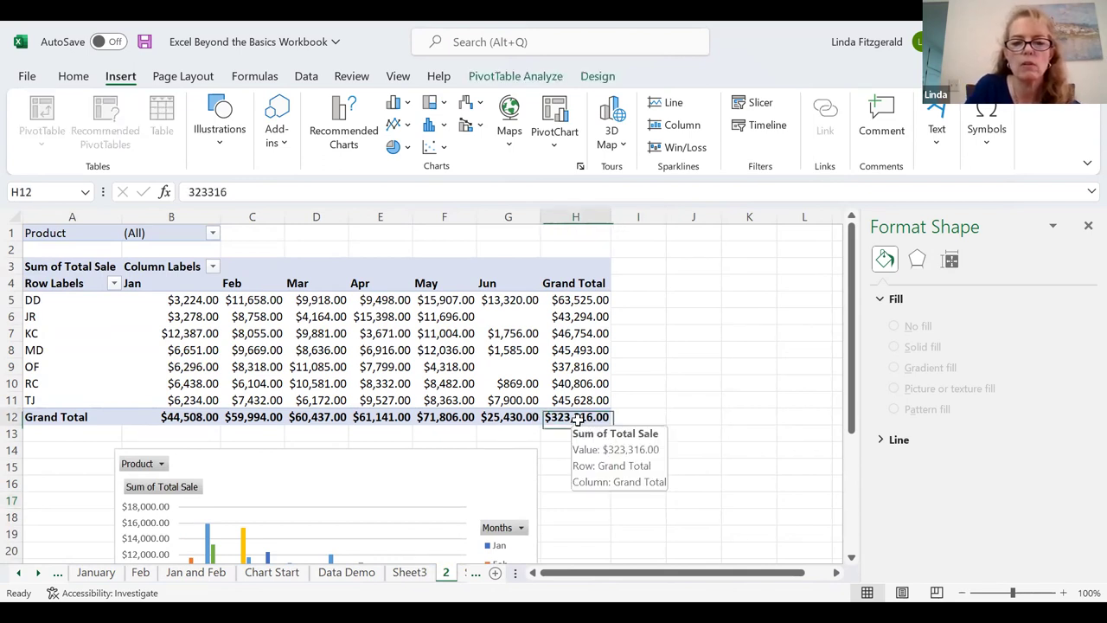
{"action": "double_click", "coordinate": [577, 416]}
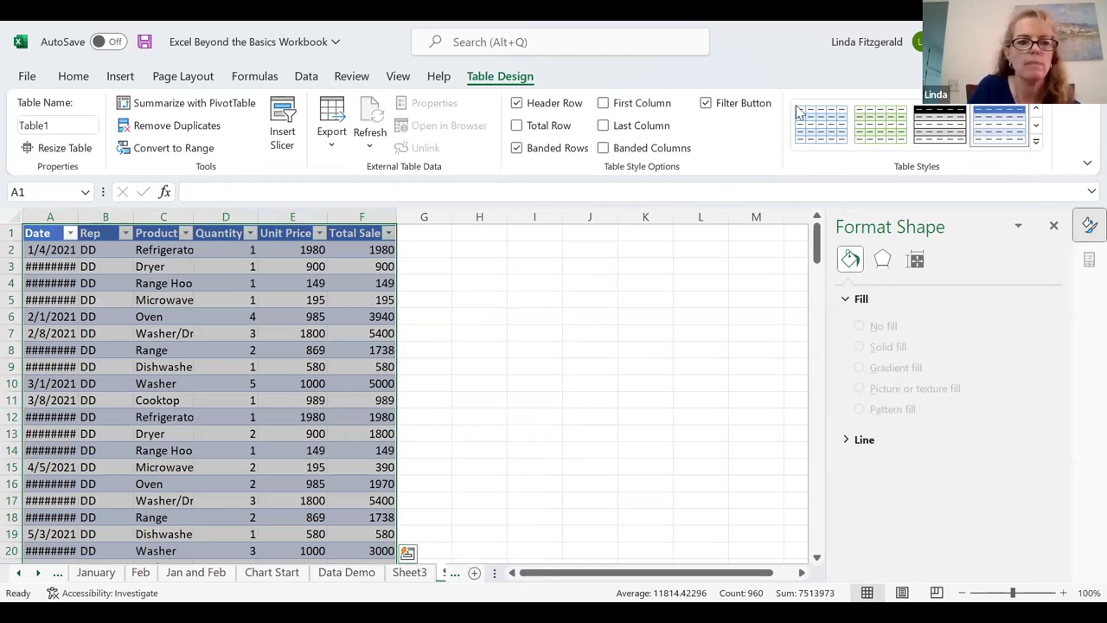
{"action": "left_click_drag", "start_coordinate": [77, 220], "coordinate": [151, 216]}
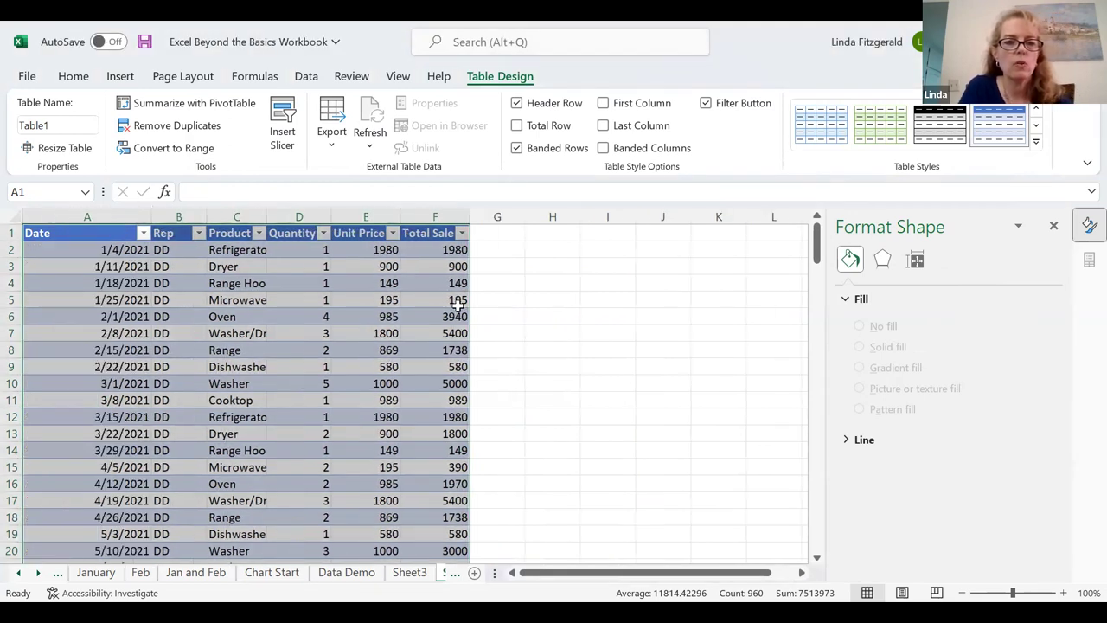
{"action": "scroll", "coordinate": [383, 375], "scroll_direction": "down", "scroll_amount": 16}
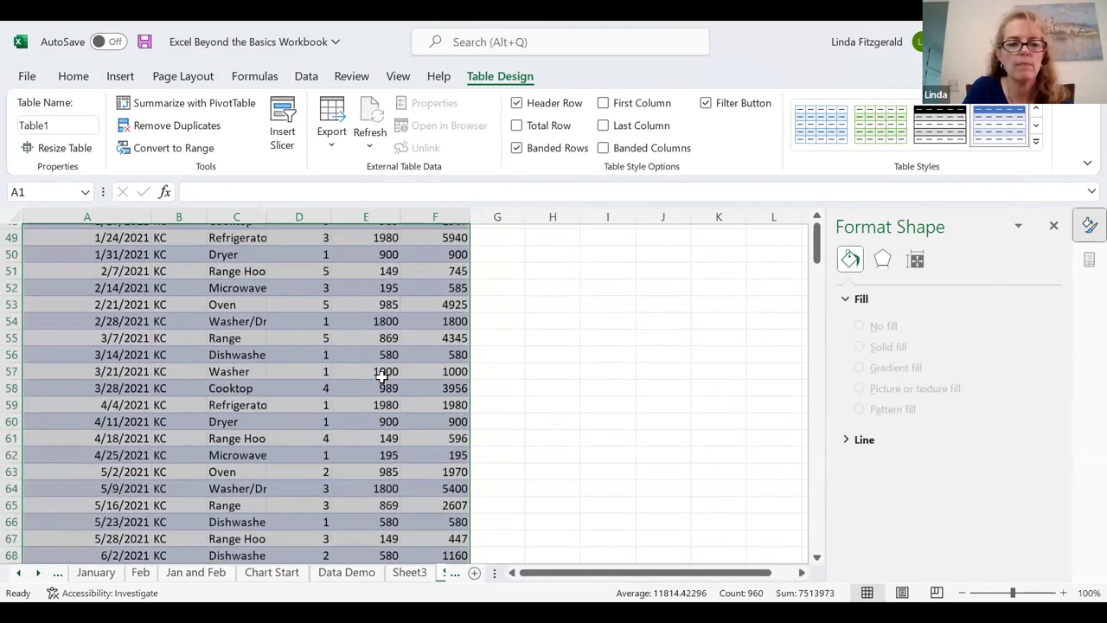
{"action": "scroll", "coordinate": [382, 377], "scroll_direction": "down", "scroll_amount": 20}
{"action": "scroll", "coordinate": [381, 376], "scroll_direction": "up", "scroll_amount": 5}
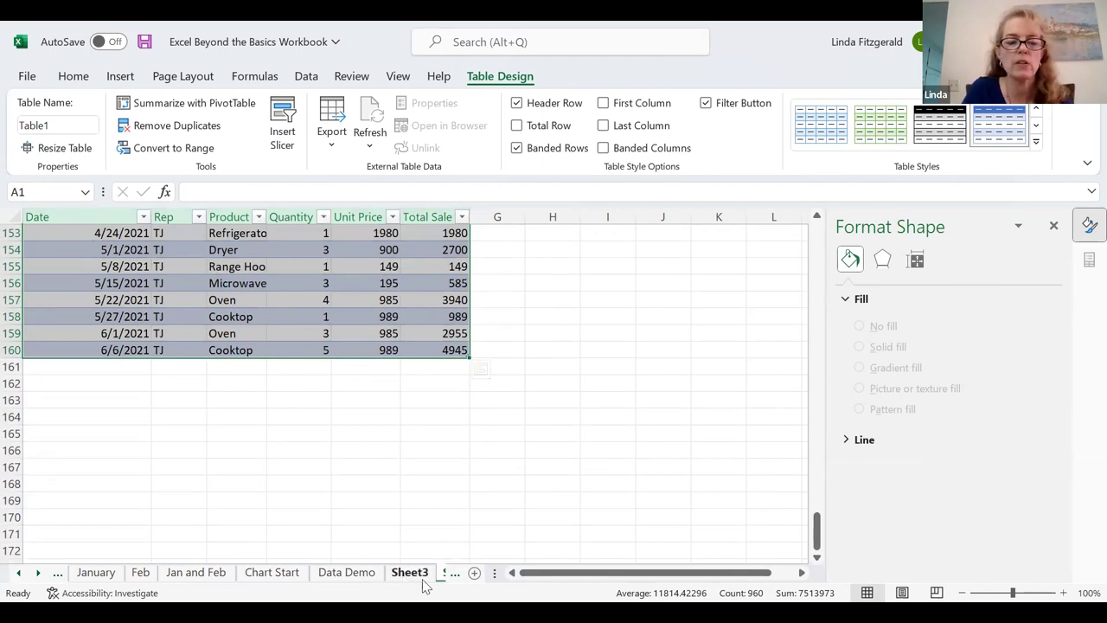
{"action": "scroll", "coordinate": [286, 373], "scroll_direction": "up", "scroll_amount": 2}
{"action": "scroll", "coordinate": [286, 372], "scroll_direction": "up", "scroll_amount": 12}
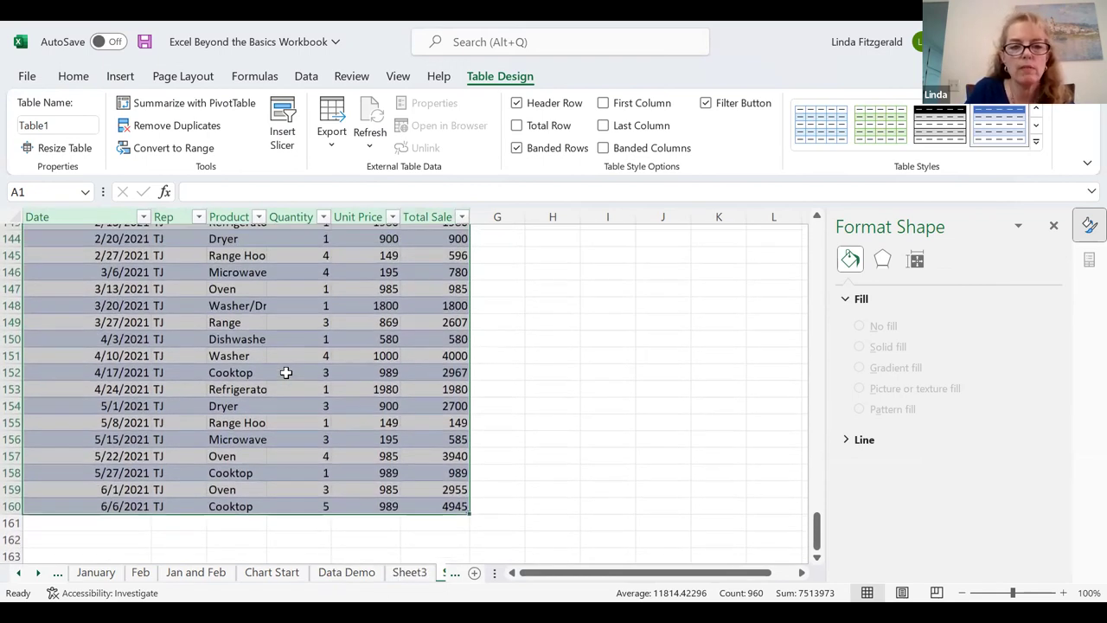
{"action": "scroll", "coordinate": [286, 372], "scroll_direction": "up", "scroll_amount": 12}
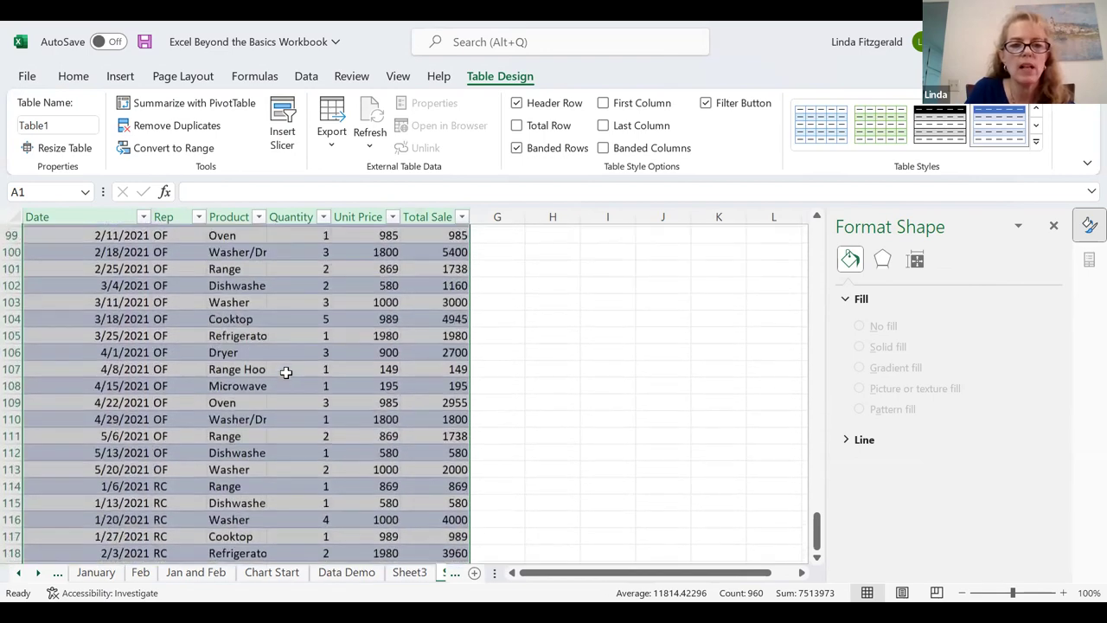
{"action": "scroll", "coordinate": [287, 373], "scroll_direction": "up", "scroll_amount": 10}
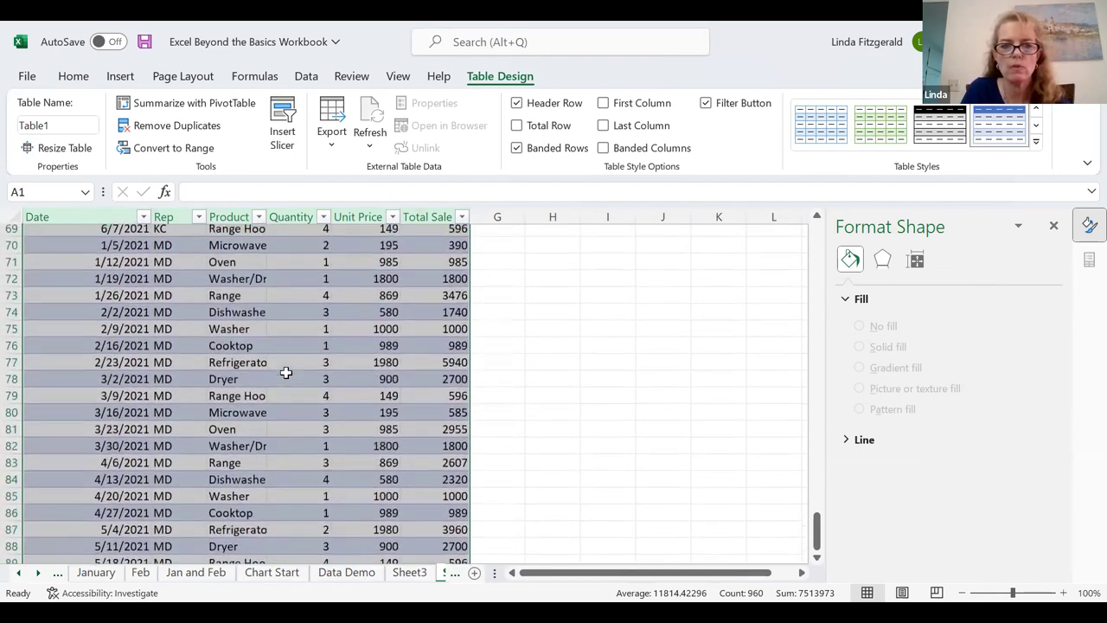
{"action": "scroll", "coordinate": [286, 372], "scroll_direction": "up", "scroll_amount": 15}
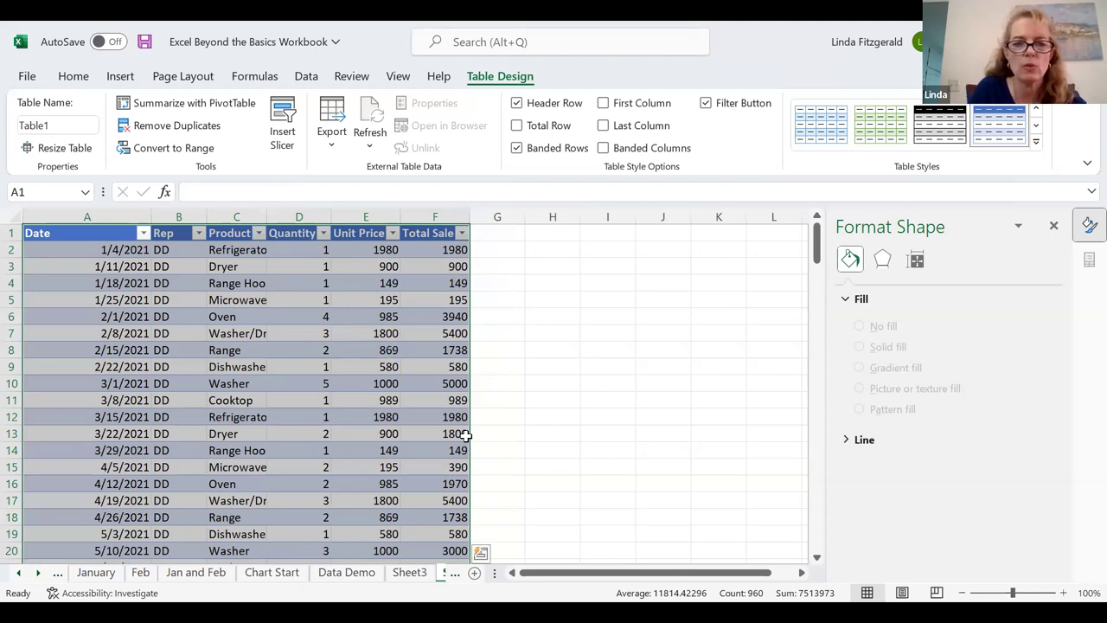
Browse the sheet tabs from Sheet3 and Data Demo back through Formulas and January to Feb.
{"action": "left_click", "coordinate": [401, 574]}
{"action": "left_click", "coordinate": [372, 575]}
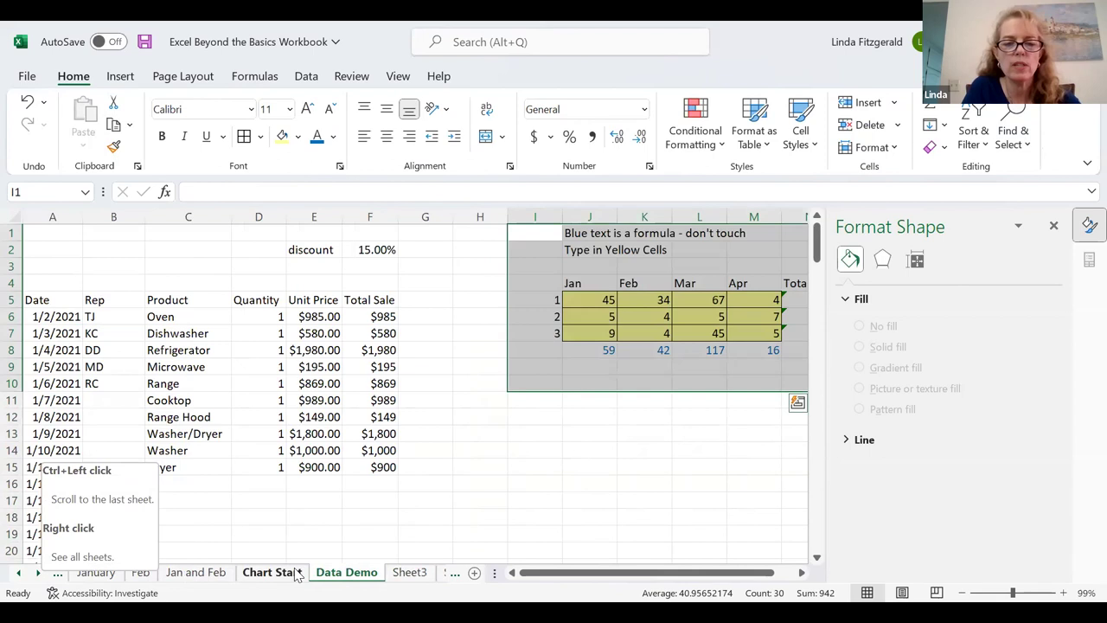
{"action": "left_click", "coordinate": [23, 573]}
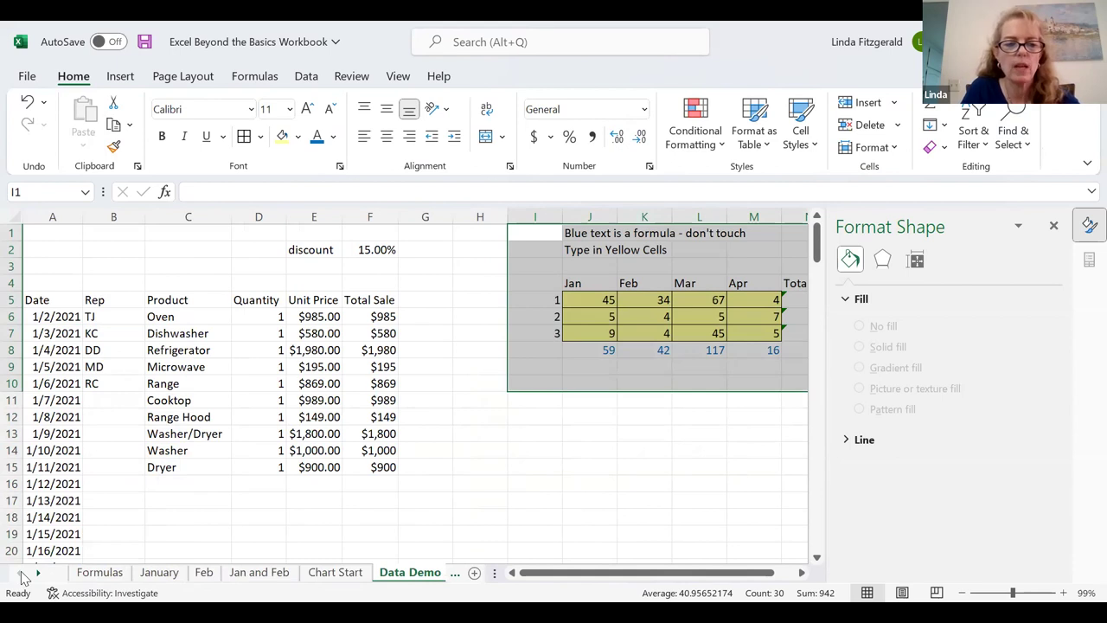
{"action": "left_click", "coordinate": [99, 572]}
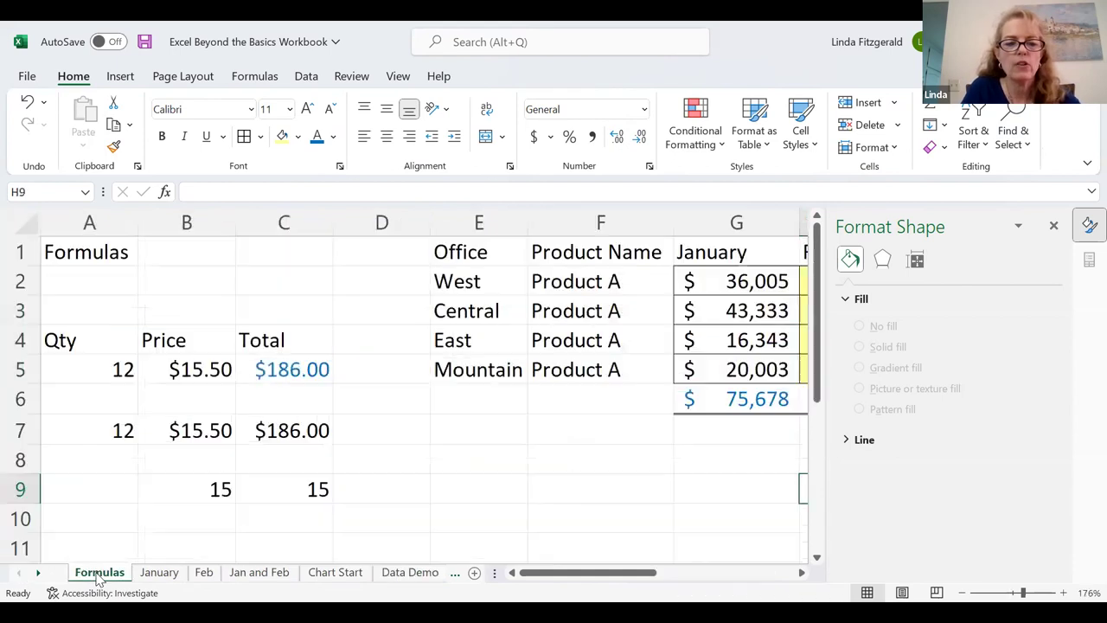
{"action": "left_click", "coordinate": [175, 573]}
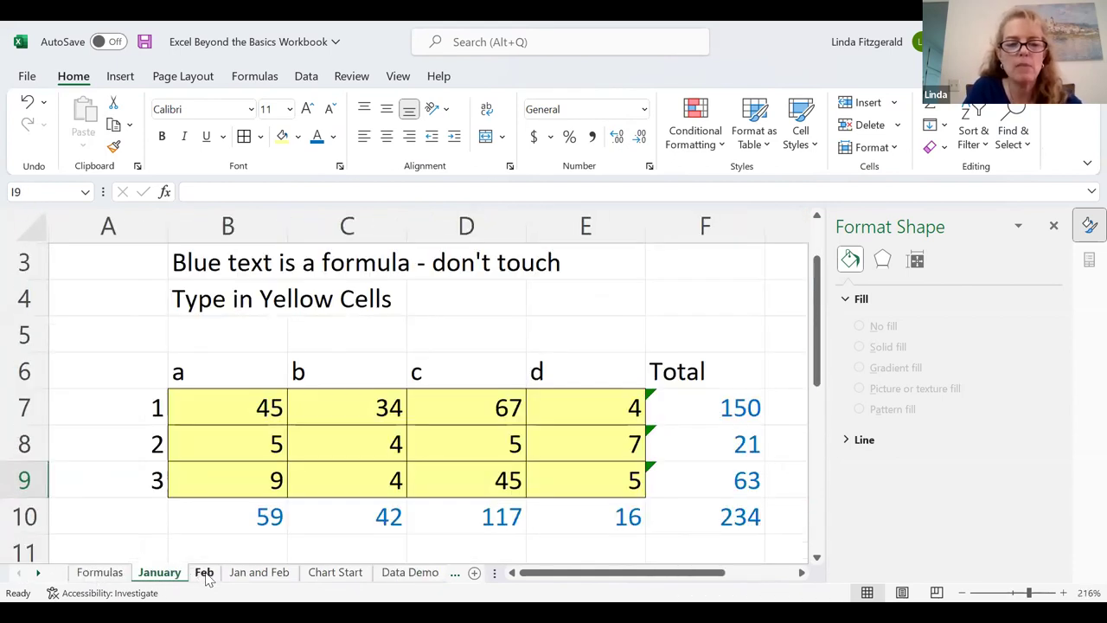
{"action": "left_click", "coordinate": [204, 574]}
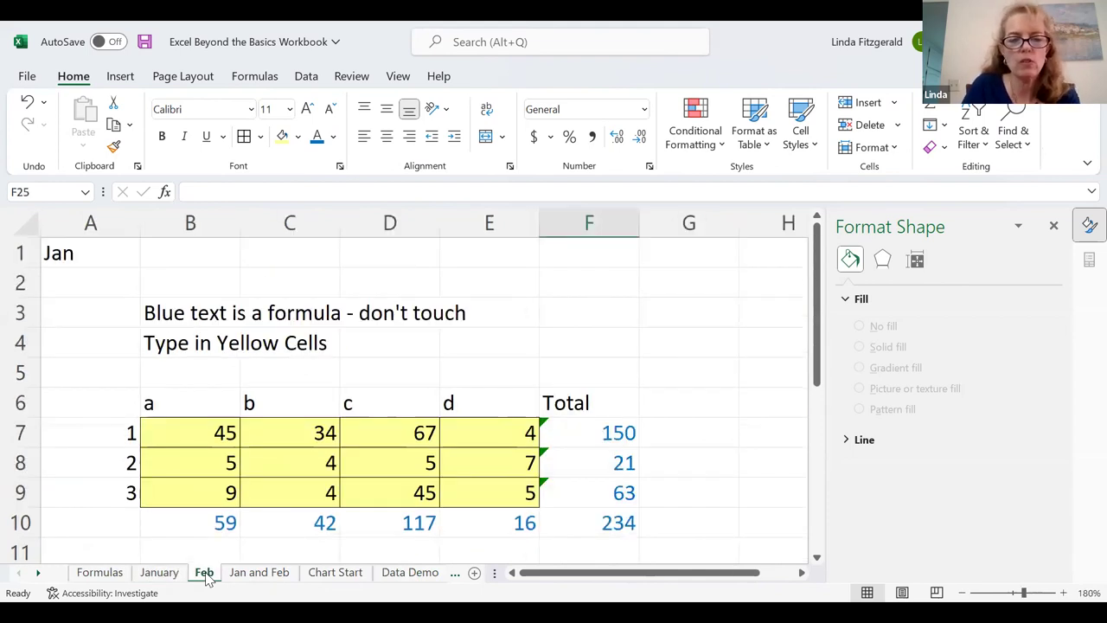
Rename the Feb sheet to 'Feb 2022', then go to the Jan and Feb sheet.
{"action": "double_click", "coordinate": [205, 573]}
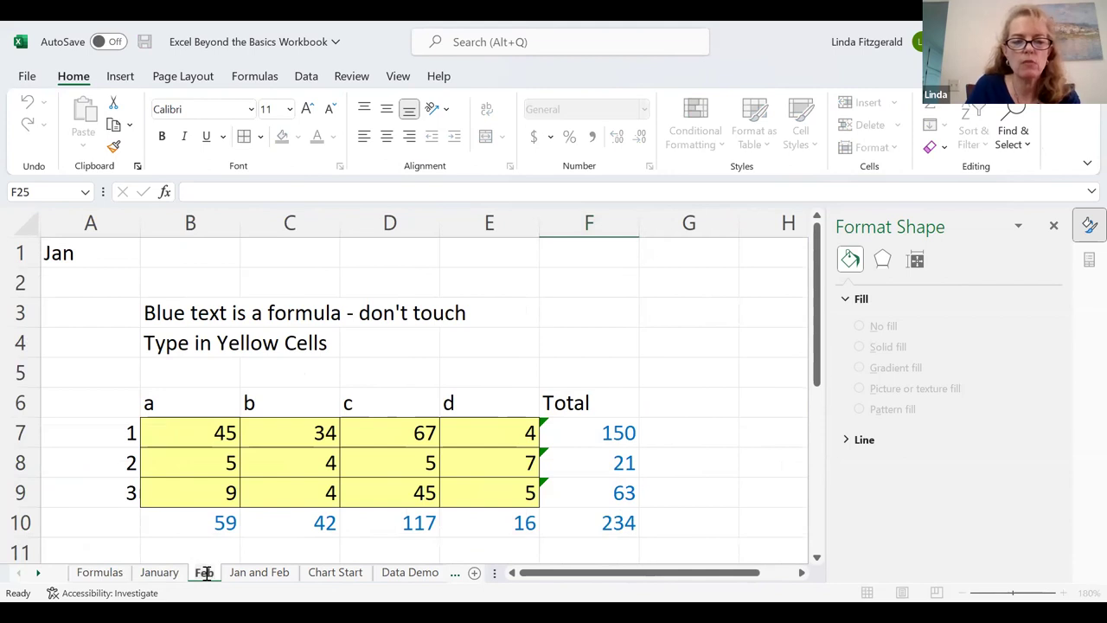
{"action": "type", "text": "Feb 2022"}
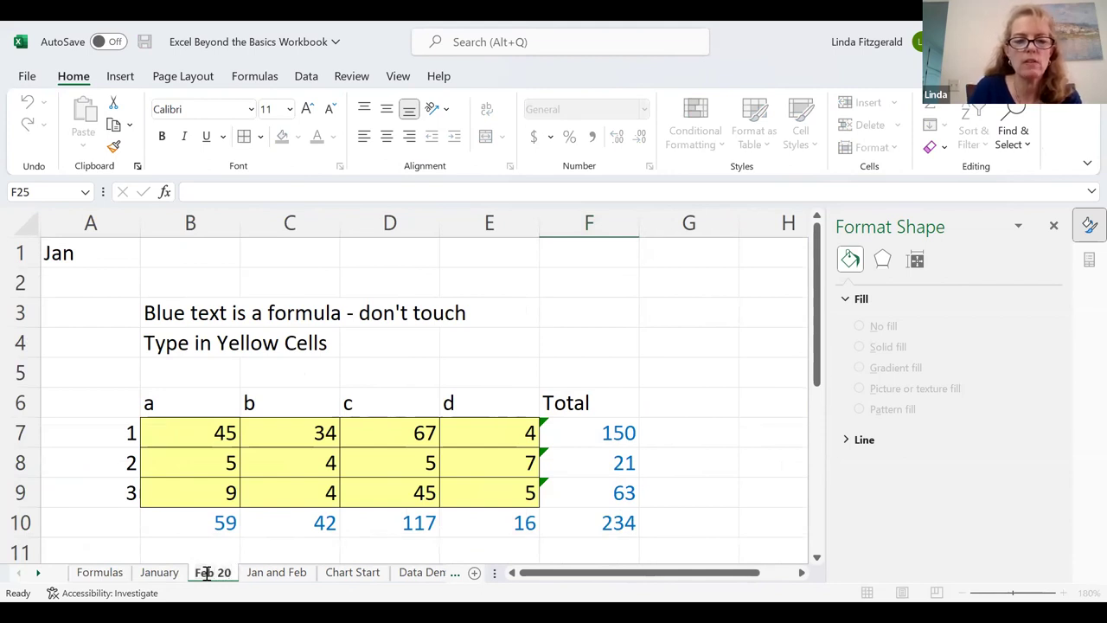
{"action": "left_click", "coordinate": [249, 545]}
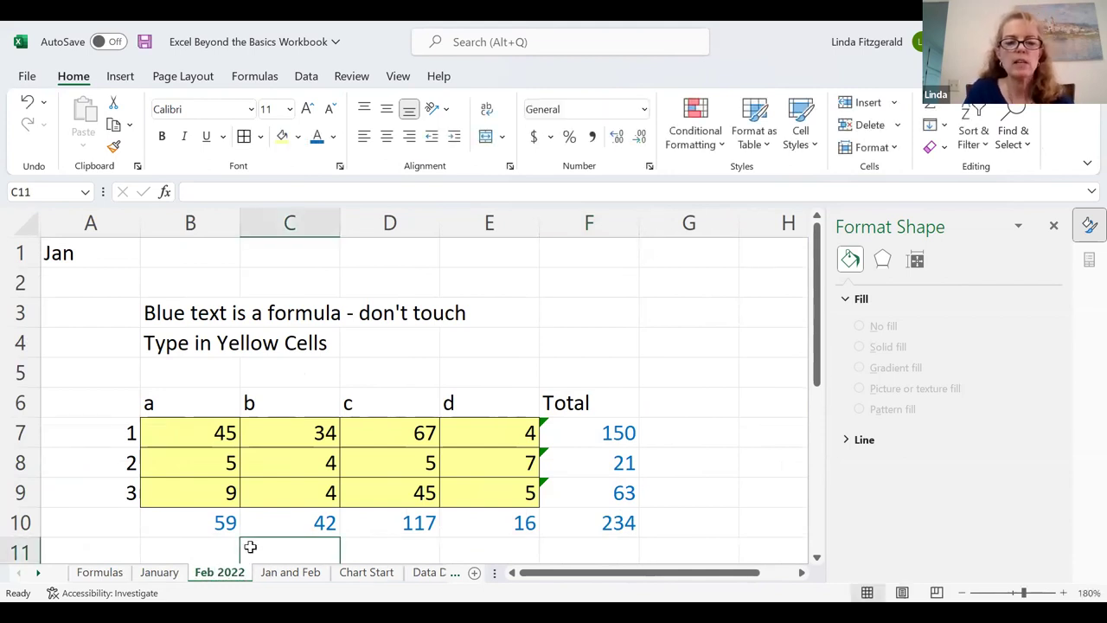
{"action": "left_click", "coordinate": [287, 573]}
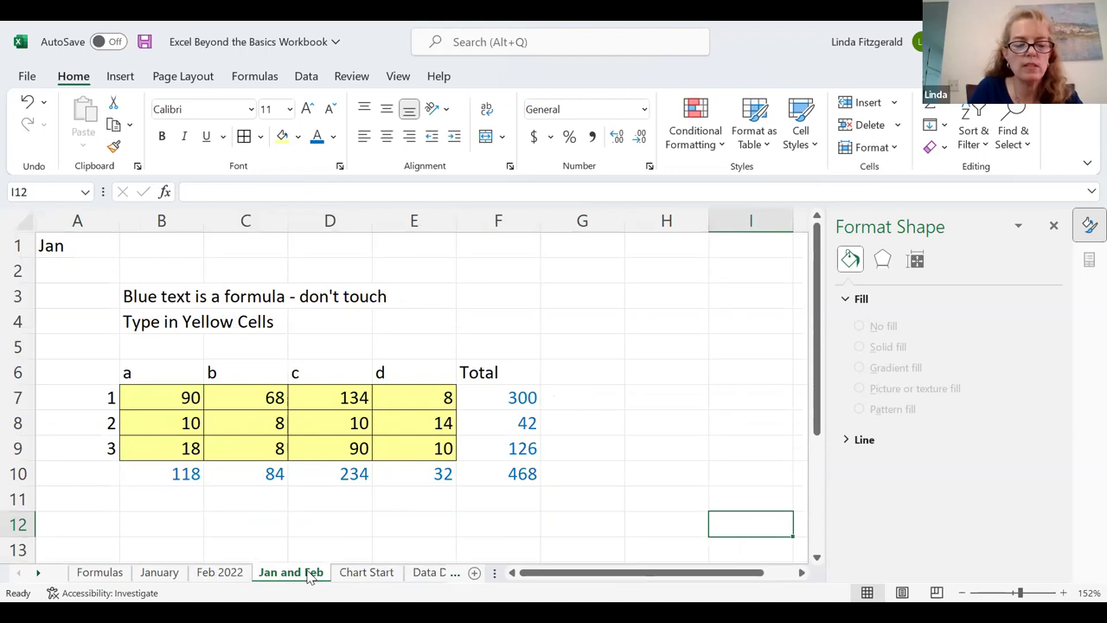
Move Jan and Feb between January and Feb 2022, then view Feb 2022, Chart Start and Data Demo.
{"action": "mouse_move", "coordinate": [308, 577]}
{"action": "left_mouse_down"}
{"action": "mouse_move", "coordinate": [208, 576]}
{"action": "mouse_move", "coordinate": [346, 573]}
{"action": "mouse_move", "coordinate": [285, 571]}
{"action": "left_mouse_up"}
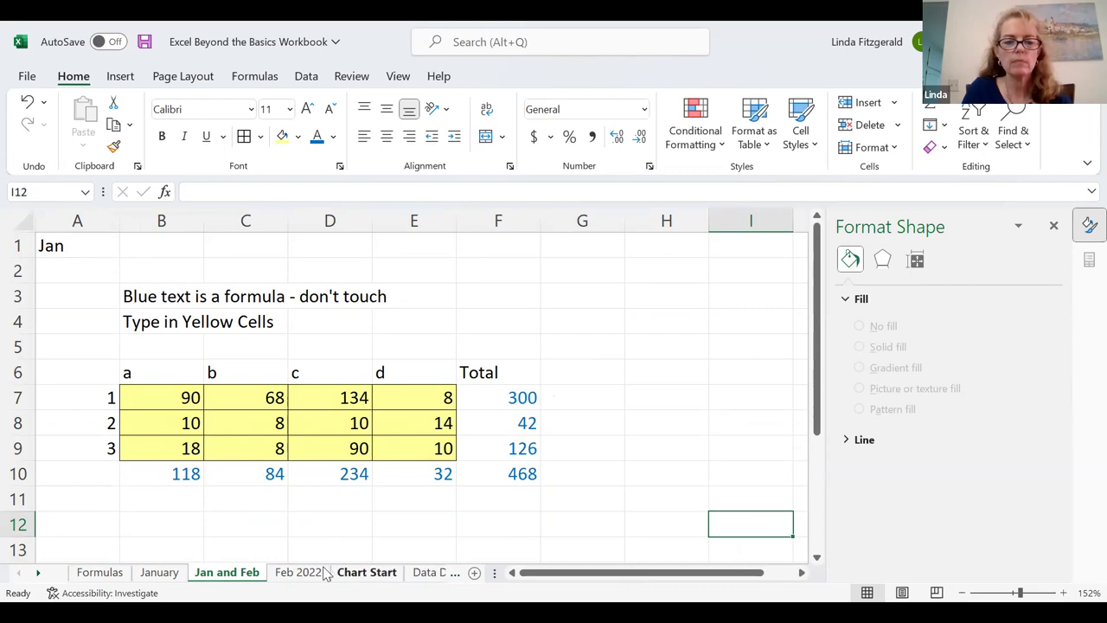
{"action": "left_click", "coordinate": [317, 574]}
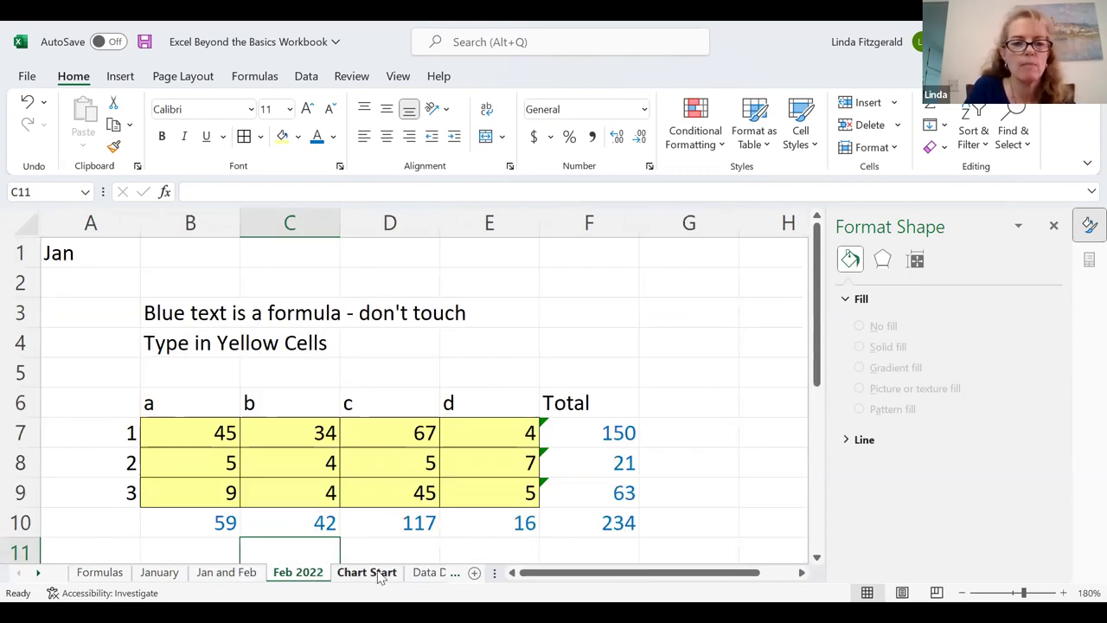
{"action": "left_click", "coordinate": [378, 575]}
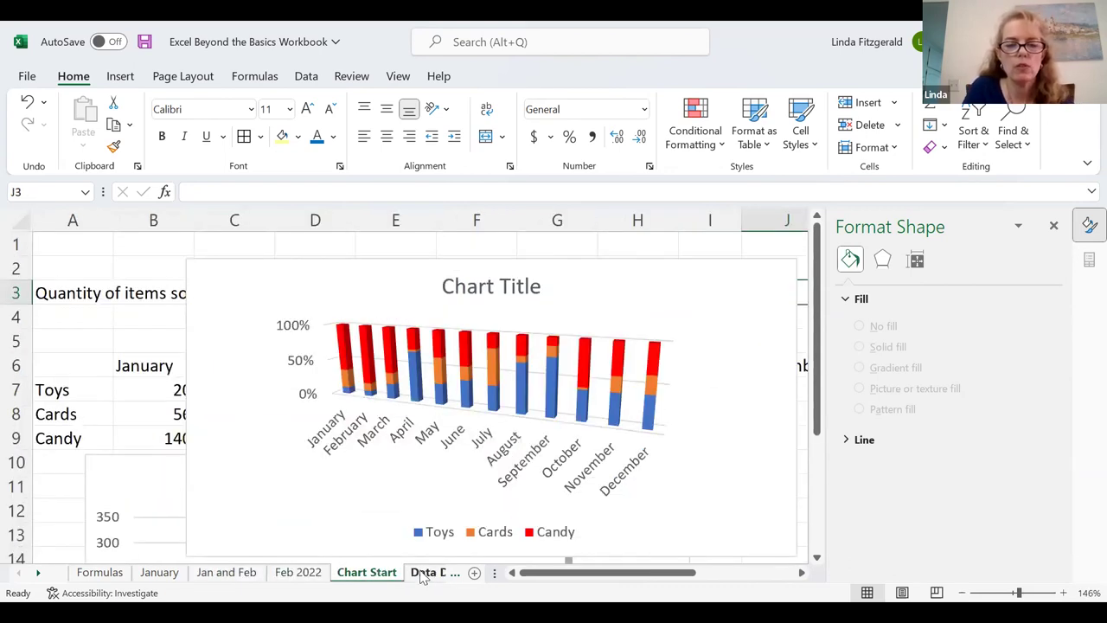
{"action": "left_click", "coordinate": [423, 574]}
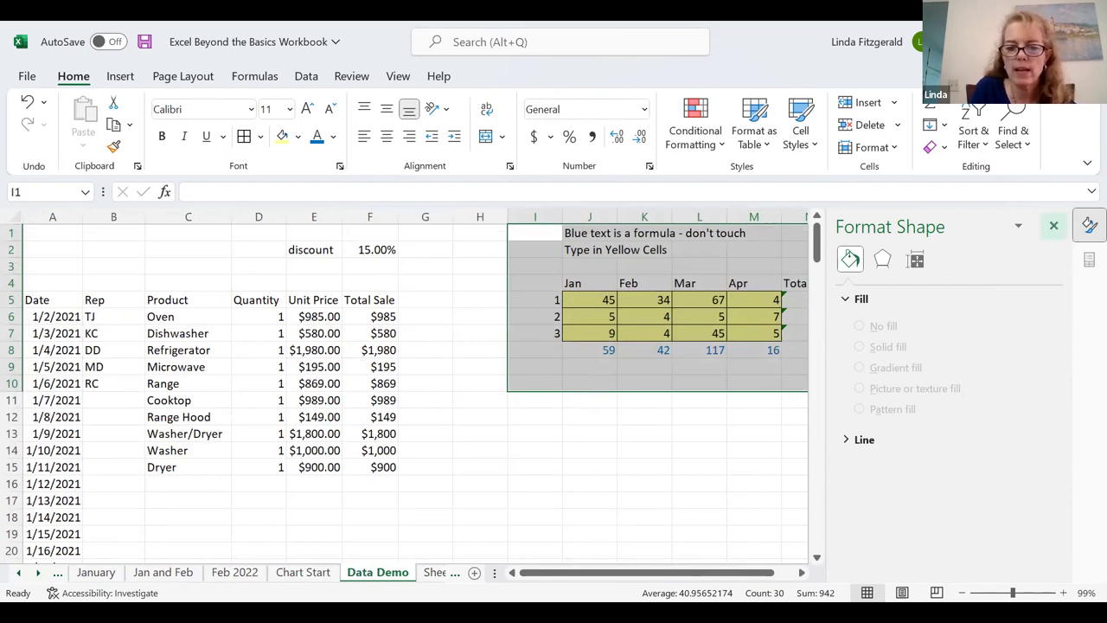
Close the Format Shape pane and widen the sheet tab strip to show more tab names.
{"action": "left_click", "coordinate": [1054, 225]}
{"action": "left_click_drag", "start_coordinate": [661, 572], "coordinate": [804, 567]}
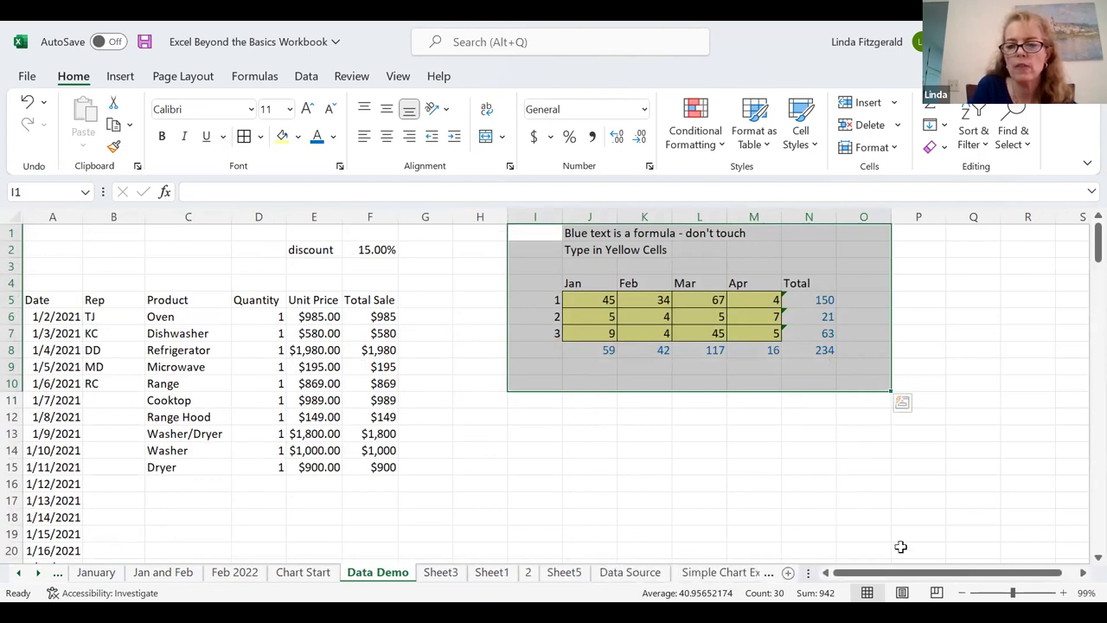
{"action": "left_click_drag", "start_coordinate": [804, 572], "coordinate": [470, 580]}
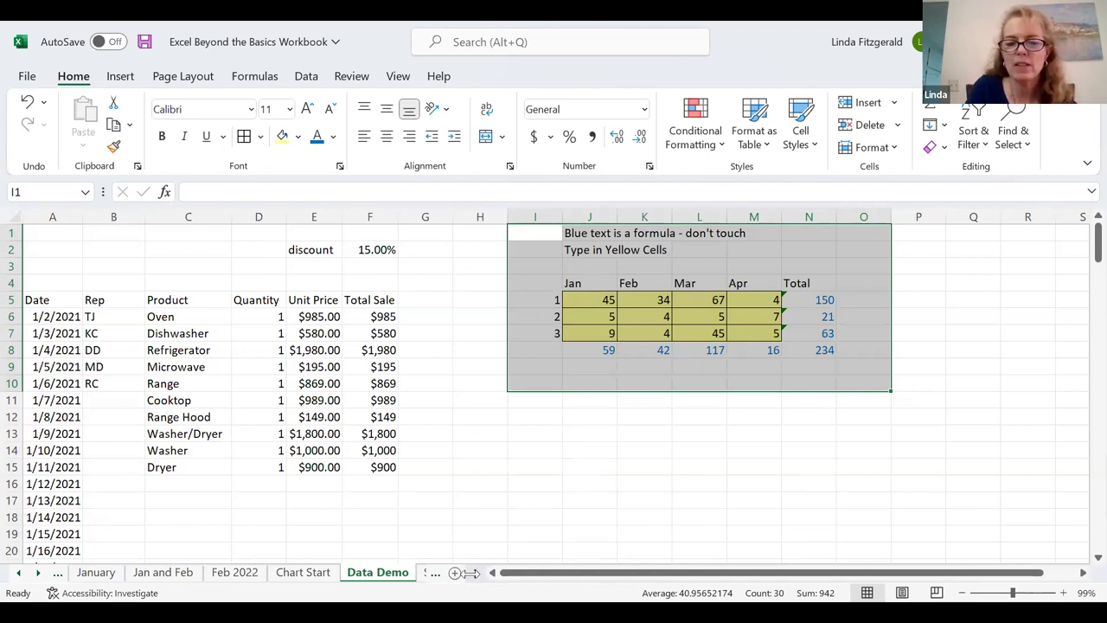
{"action": "left_click_drag", "start_coordinate": [472, 573], "coordinate": [770, 563]}
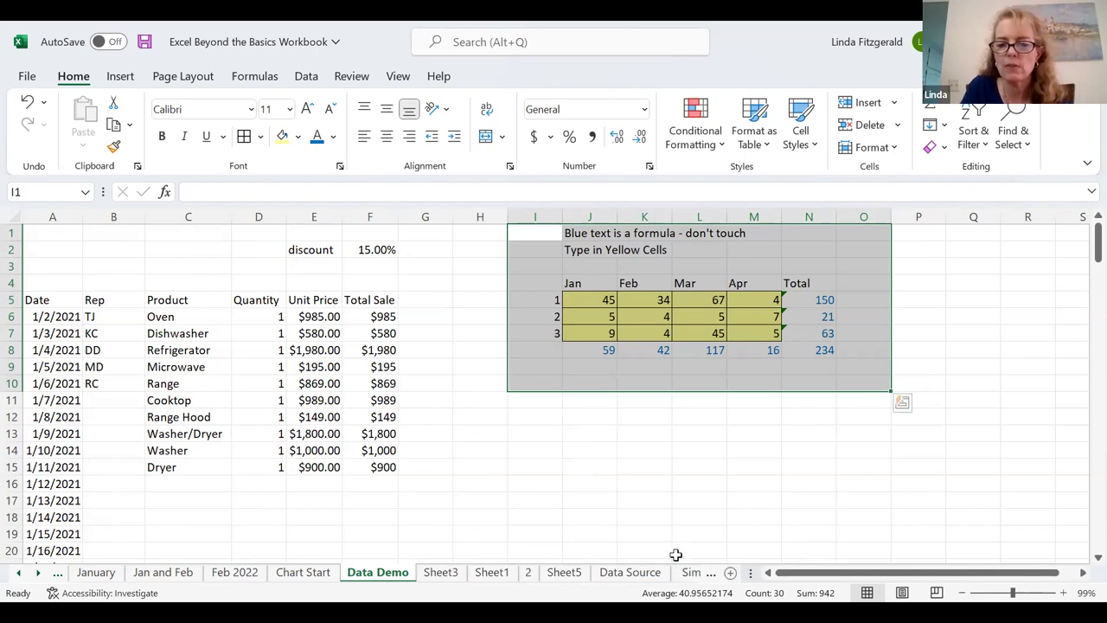
Step through the Data Source and Sheet5 tabs to sheet 2 with the sales PivotTable.
{"action": "left_click", "coordinate": [630, 573]}
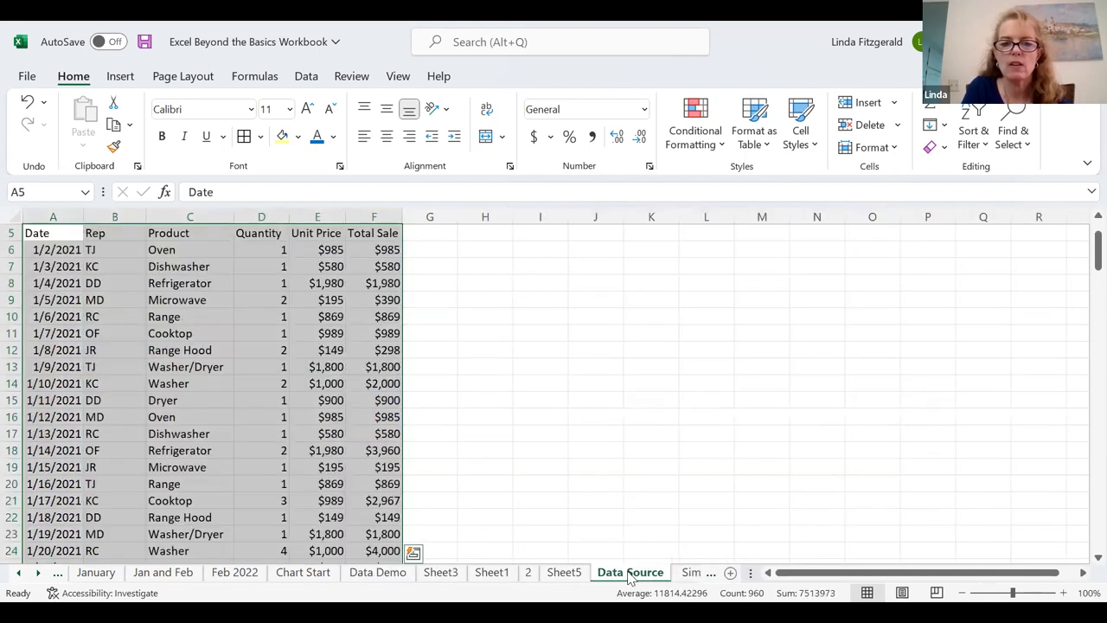
{"action": "left_click", "coordinate": [560, 572]}
{"action": "left_click", "coordinate": [527, 571]}
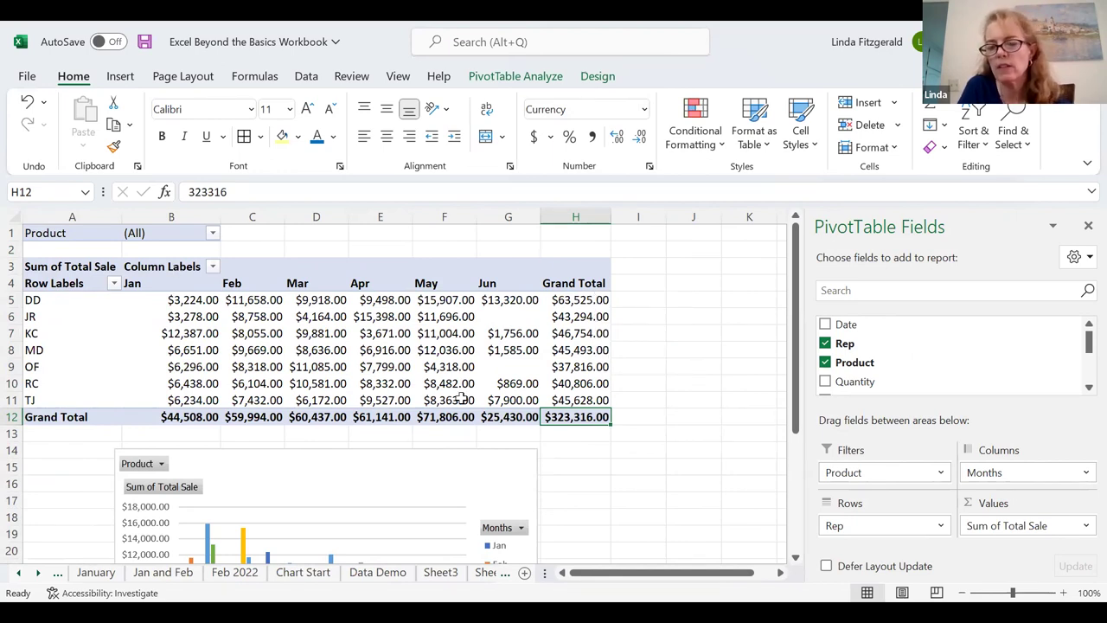
{"action": "mouse_move", "coordinate": [461, 397]}
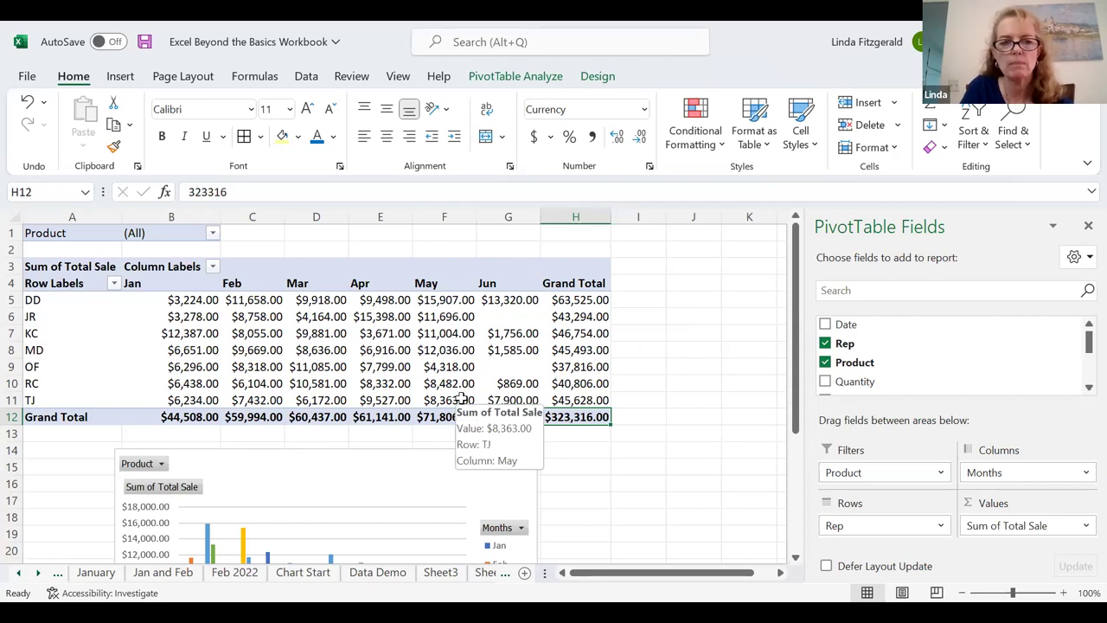
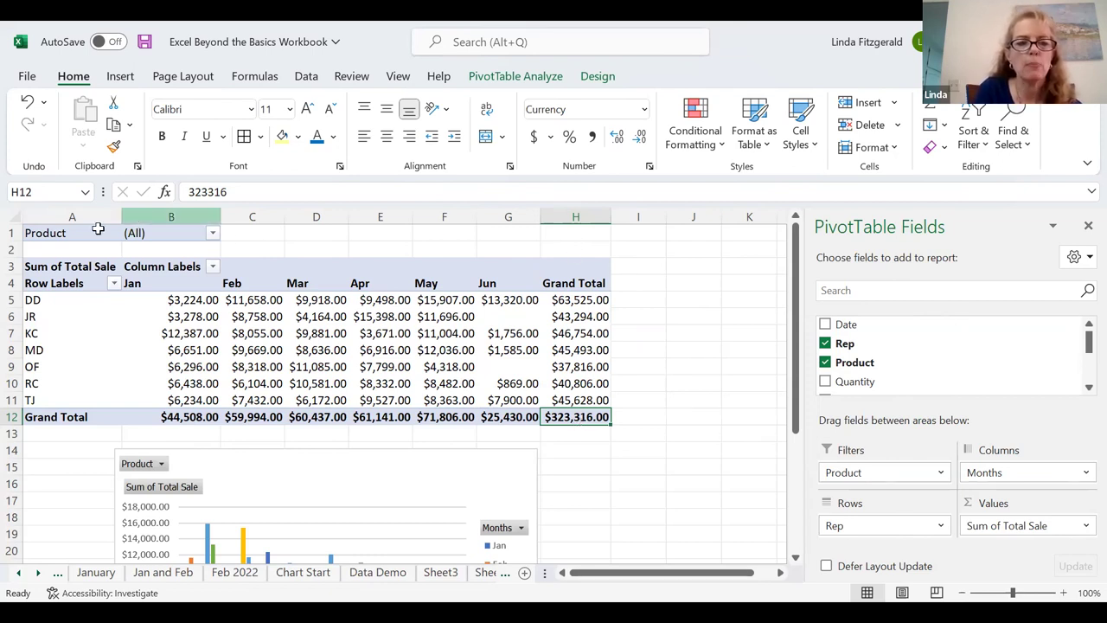
Filter the pivot table's Product field to Dishwasher.
{"action": "left_click", "coordinate": [61, 233]}
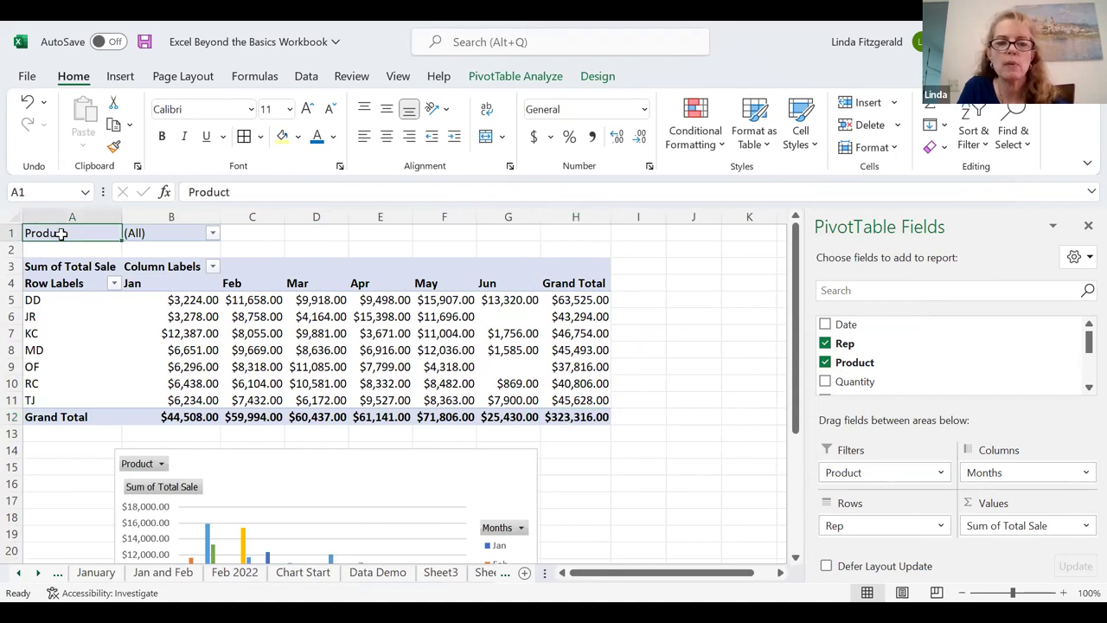
{"action": "left_click", "coordinate": [213, 233]}
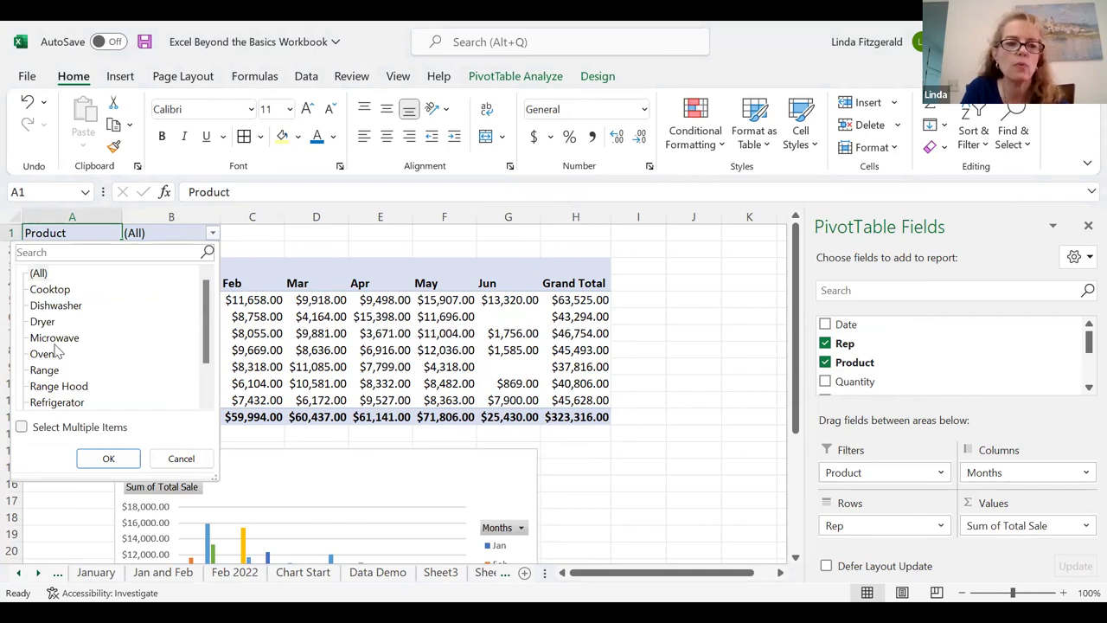
{"action": "left_click", "coordinate": [58, 308]}
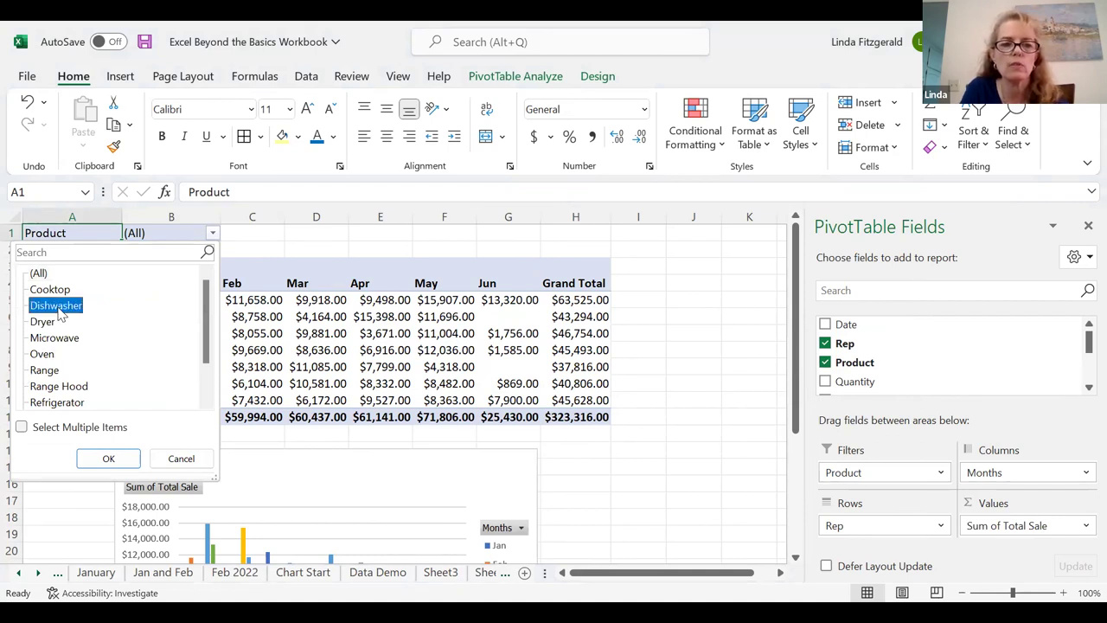
{"action": "left_click", "coordinate": [105, 459]}
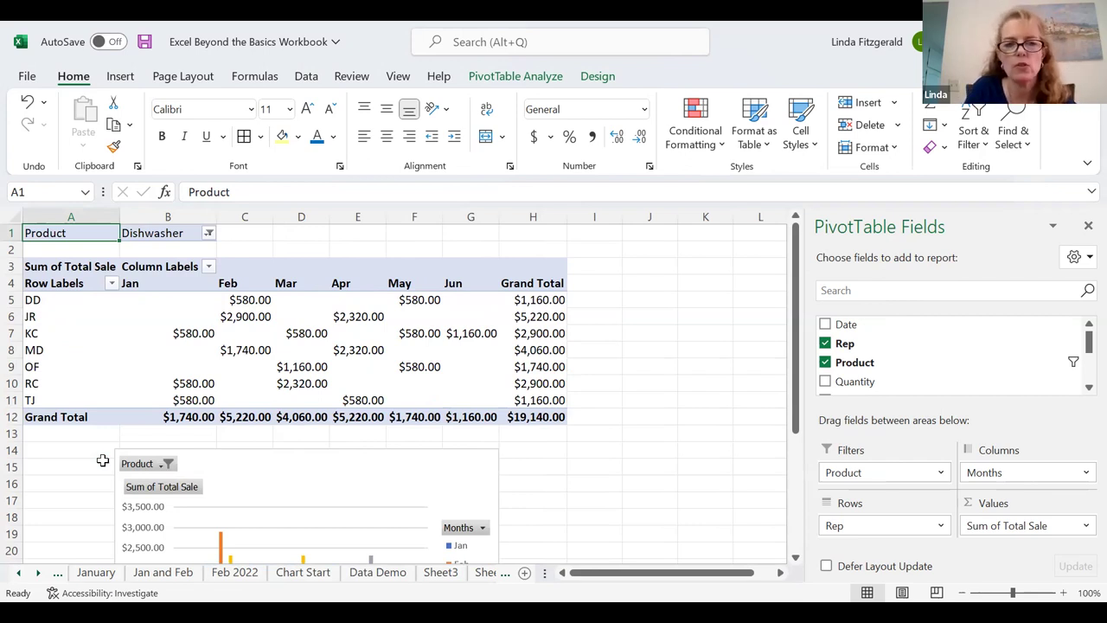
Change the Product filter to Range, then to Refrigerator, giving a $57,420.00 Grand Total.
{"action": "left_click", "coordinate": [209, 233]}
{"action": "left_click", "coordinate": [40, 371]}
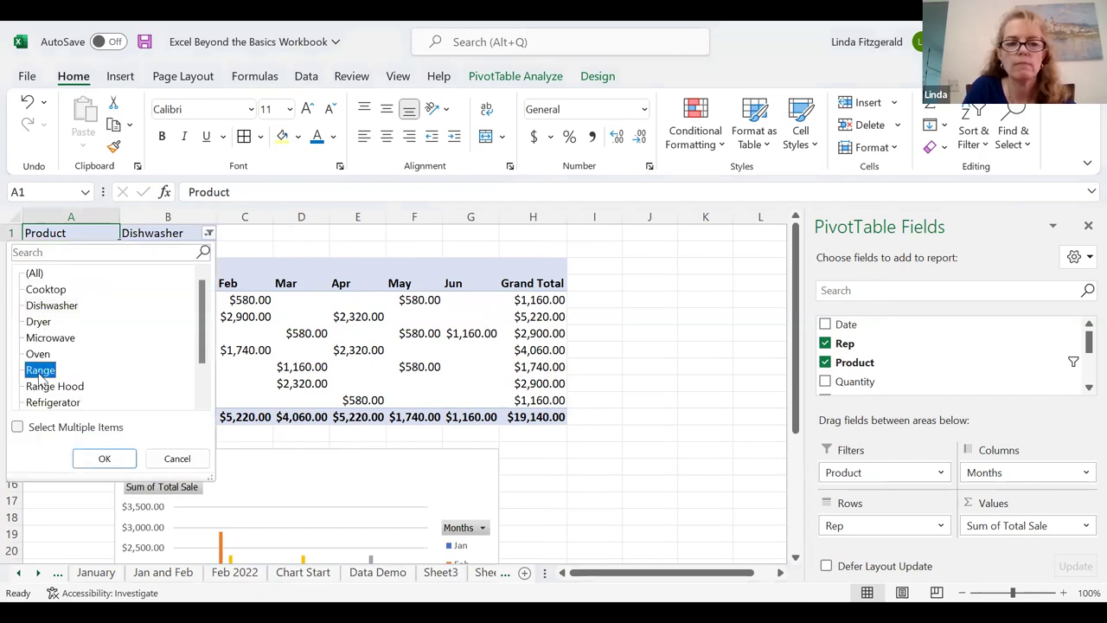
{"action": "left_click", "coordinate": [100, 458]}
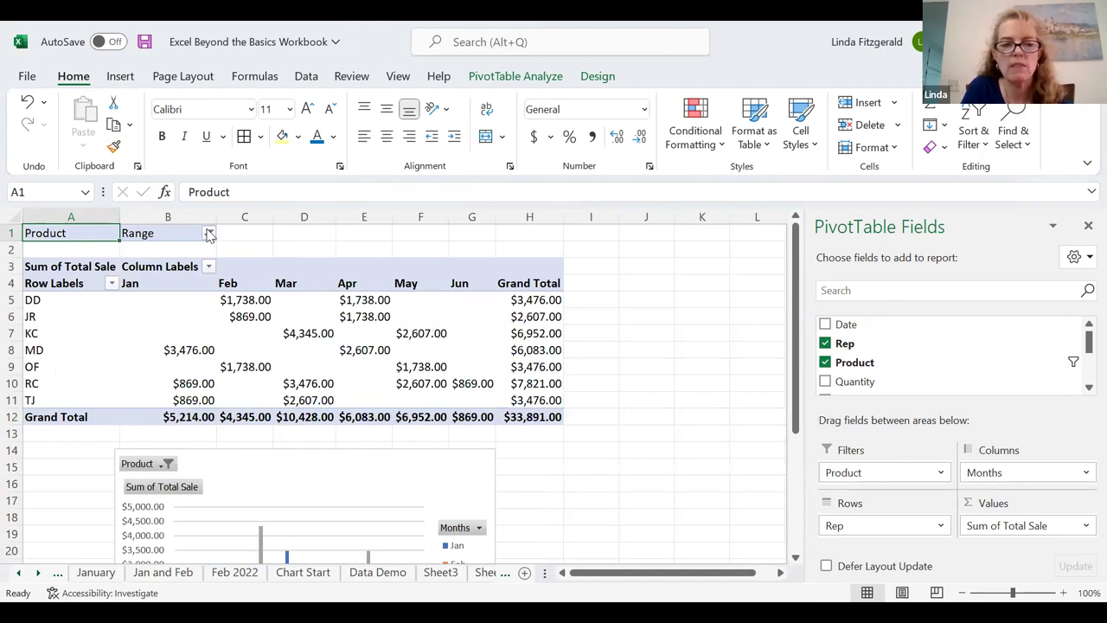
{"action": "left_click", "coordinate": [209, 234]}
{"action": "left_click", "coordinate": [60, 403]}
{"action": "left_click", "coordinate": [126, 461]}
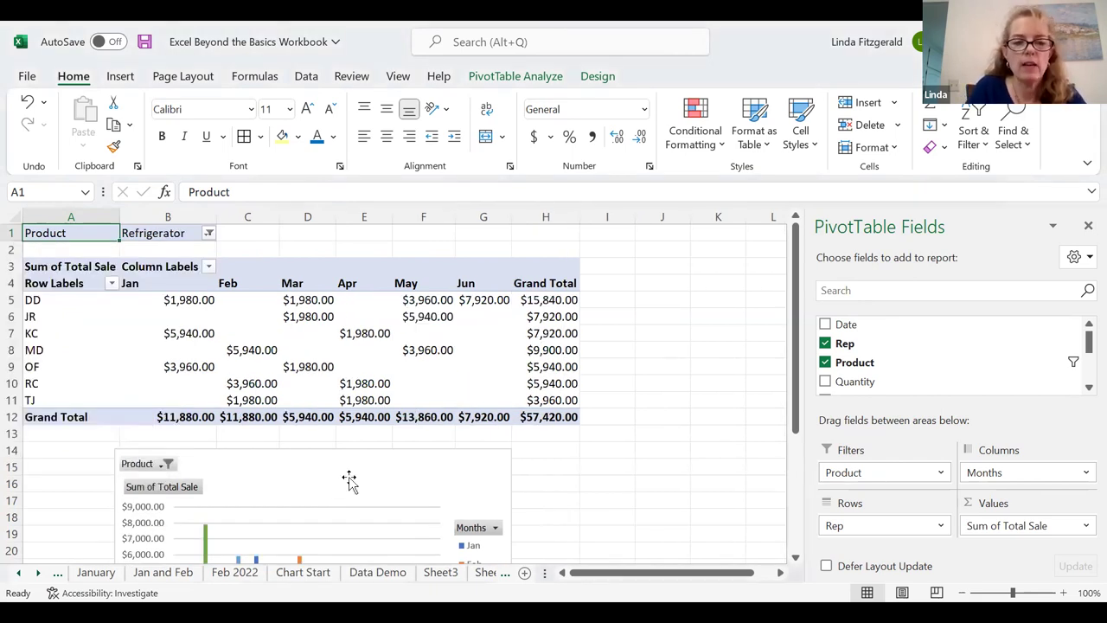
Drag the pivot chart slightly lower beneath the Refrigerator pivot table and check its position.
{"action": "left_click_drag", "start_coordinate": [350, 480], "coordinate": [383, 519]}
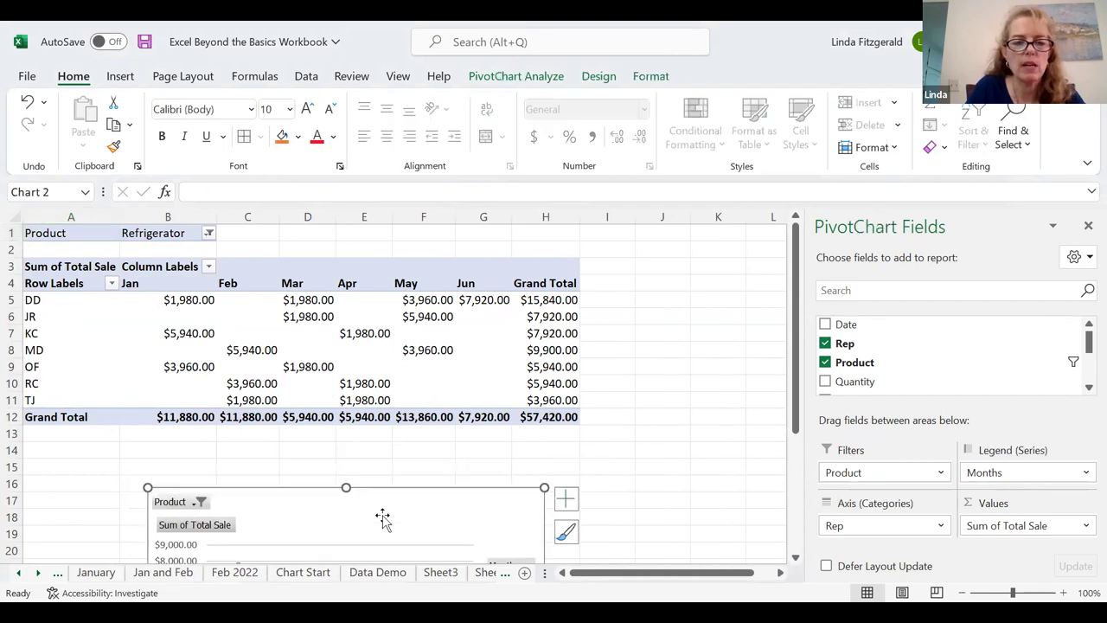
{"action": "scroll", "coordinate": [632, 458], "scroll_direction": "down", "scroll_amount": 3}
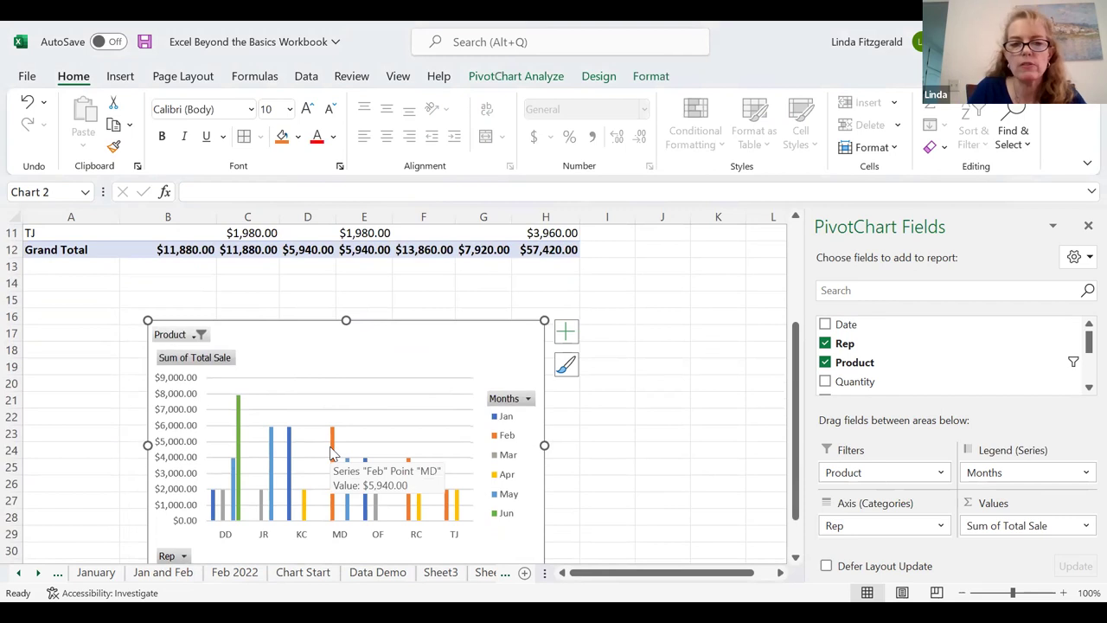
{"action": "left_click_drag", "start_coordinate": [672, 280], "coordinate": [663, 370]}
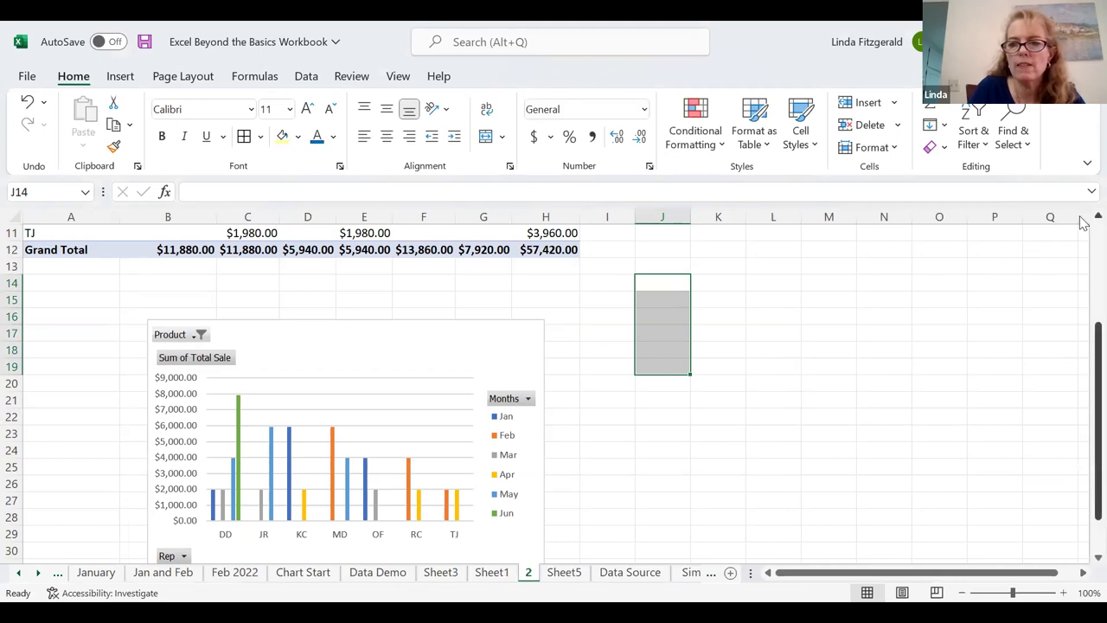
{"action": "scroll", "coordinate": [1083, 223], "scroll_direction": "up", "scroll_amount": 4}
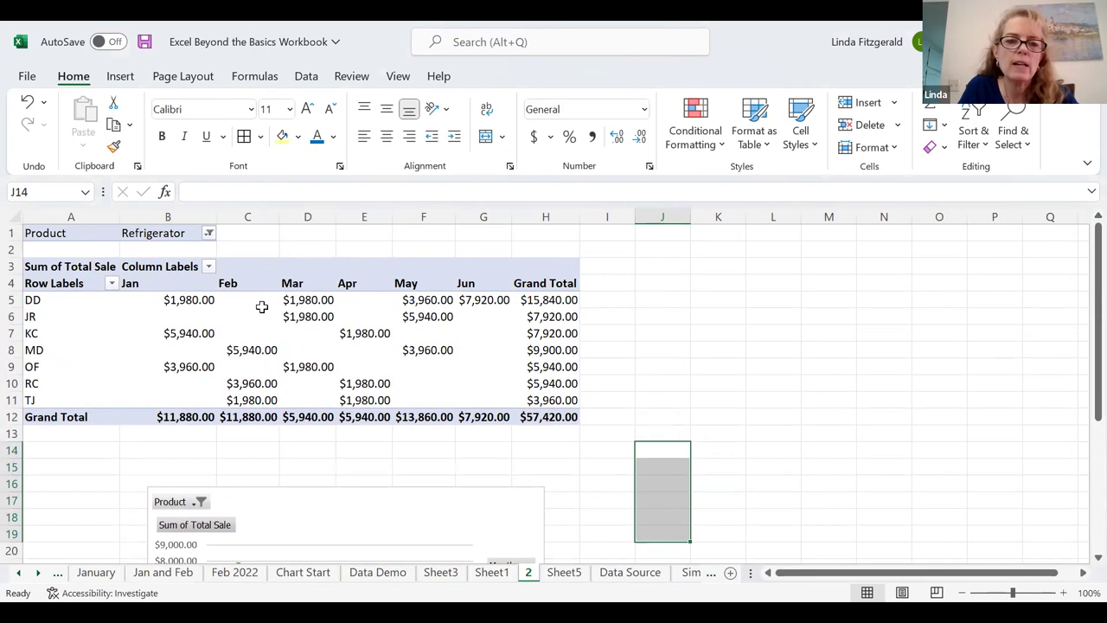
{"action": "left_click", "coordinate": [74, 232]}
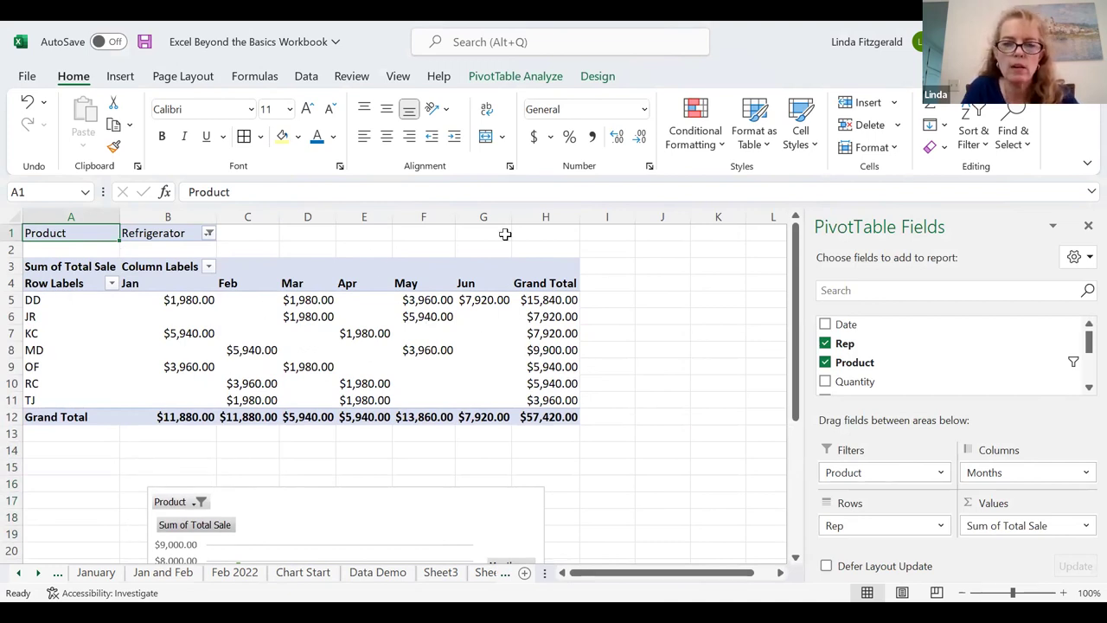
{"action": "left_click", "coordinate": [667, 434]}
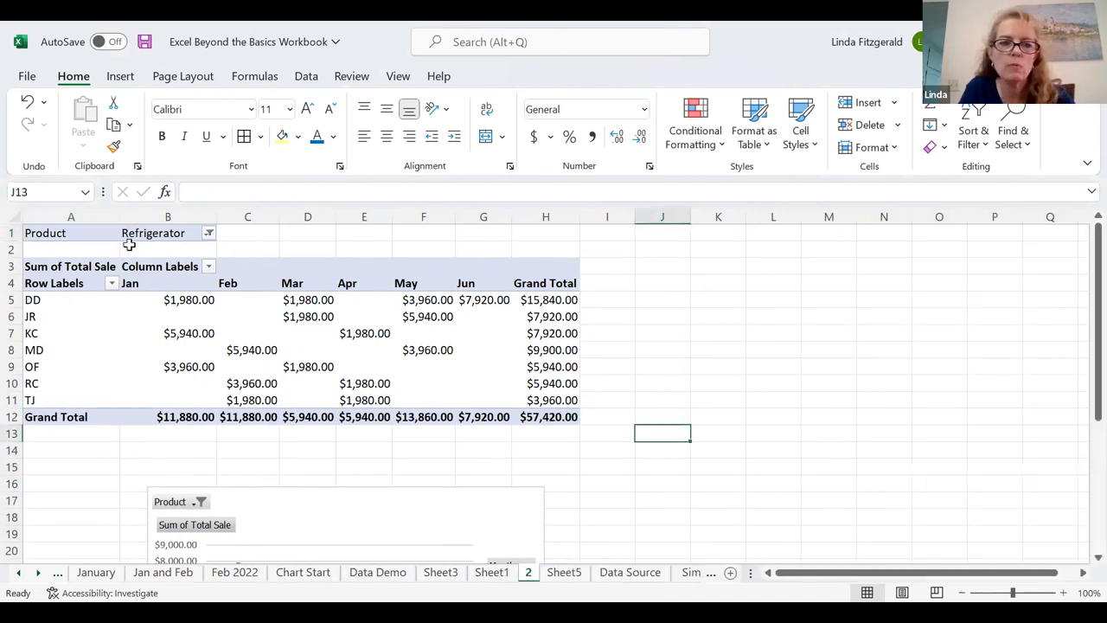
Make Rep a filter set to JR above Product, then move Product into Rows ($43,294.00 total).
{"action": "left_click", "coordinate": [241, 298]}
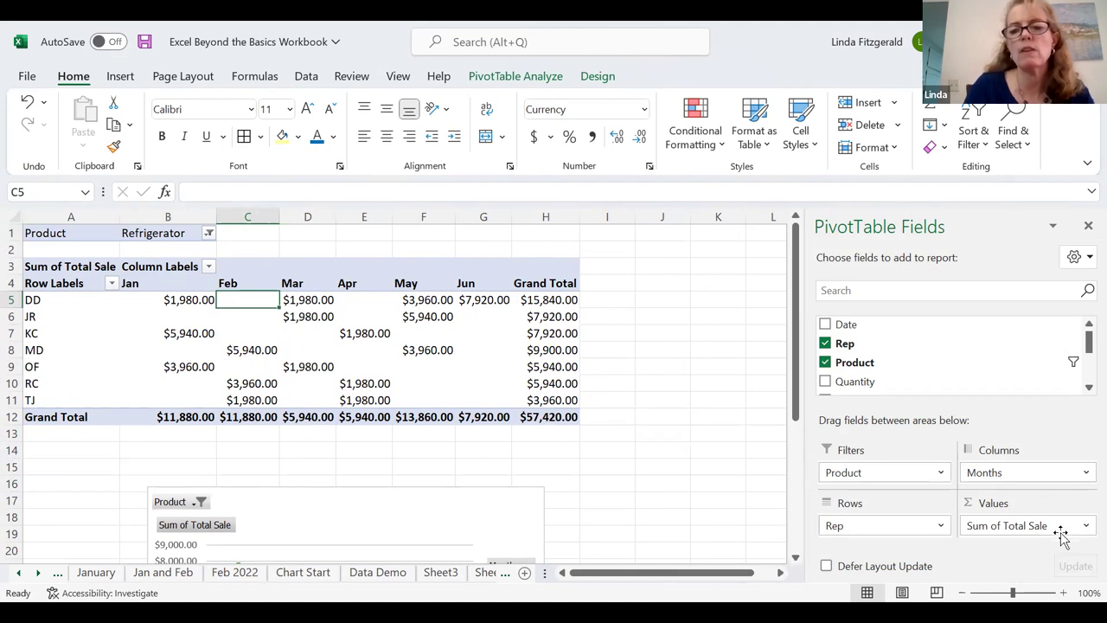
{"action": "left_click", "coordinate": [941, 475]}
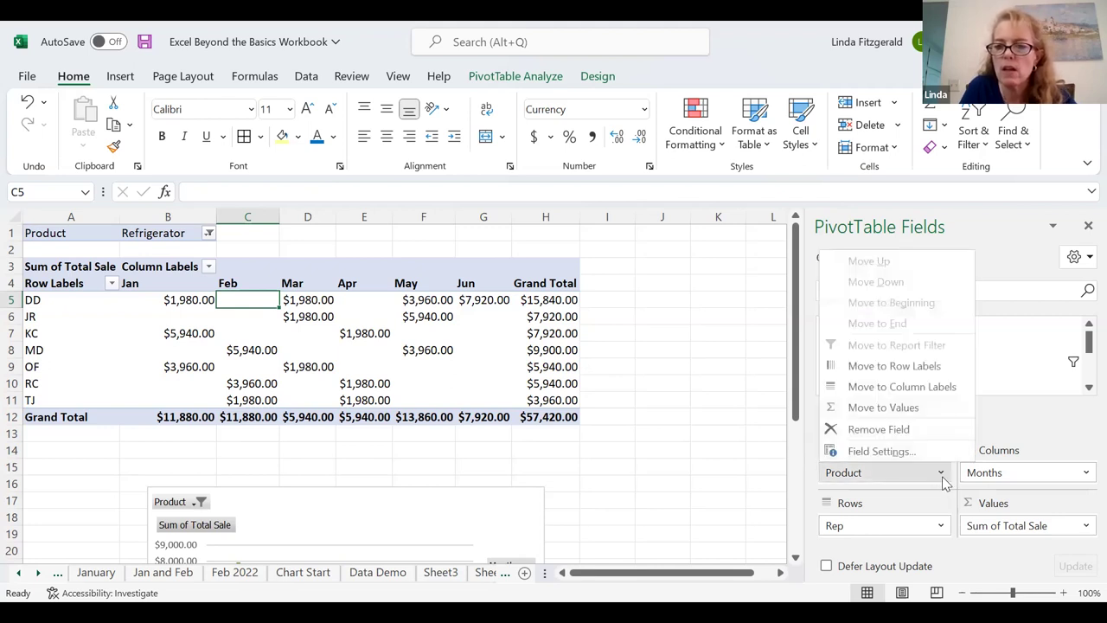
{"action": "left_click", "coordinate": [899, 484]}
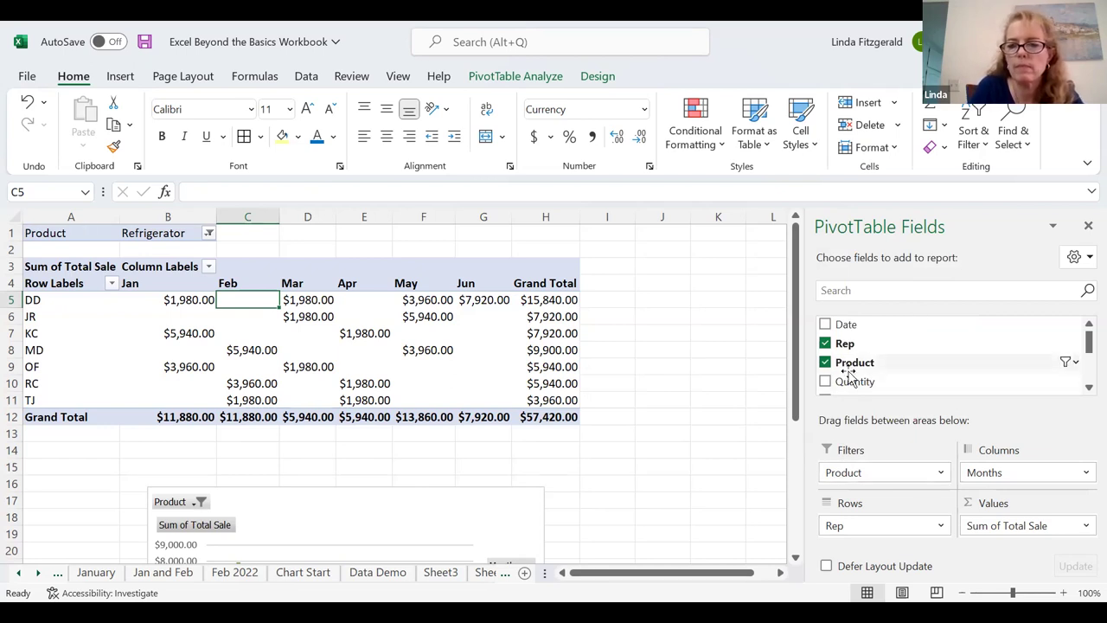
{"action": "left_click_drag", "start_coordinate": [843, 343], "coordinate": [869, 475]}
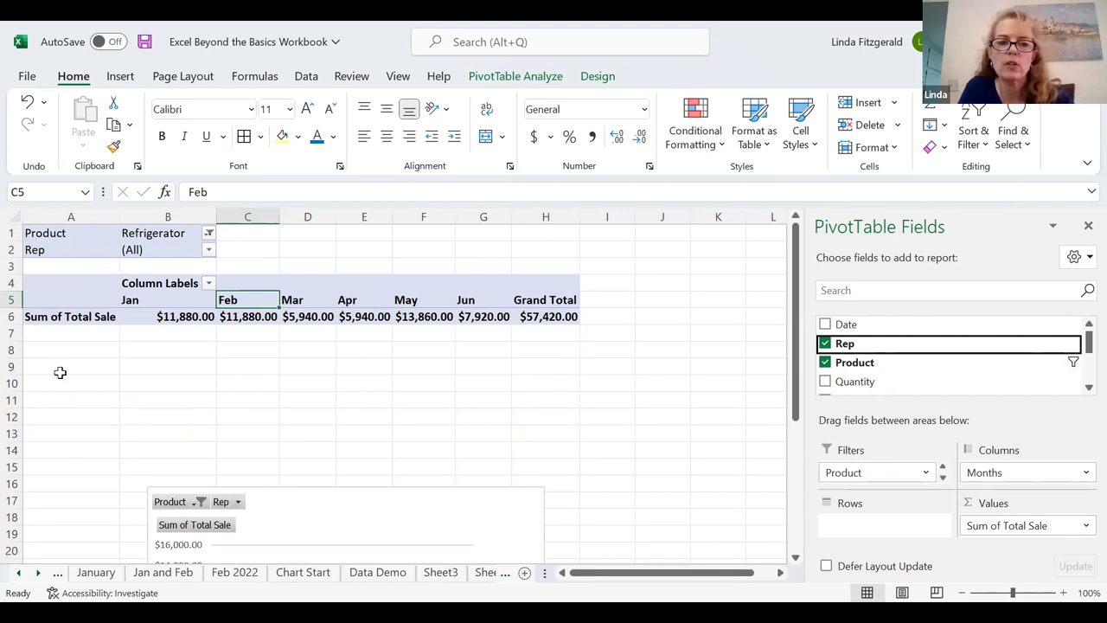
{"action": "left_click", "coordinate": [208, 250]}
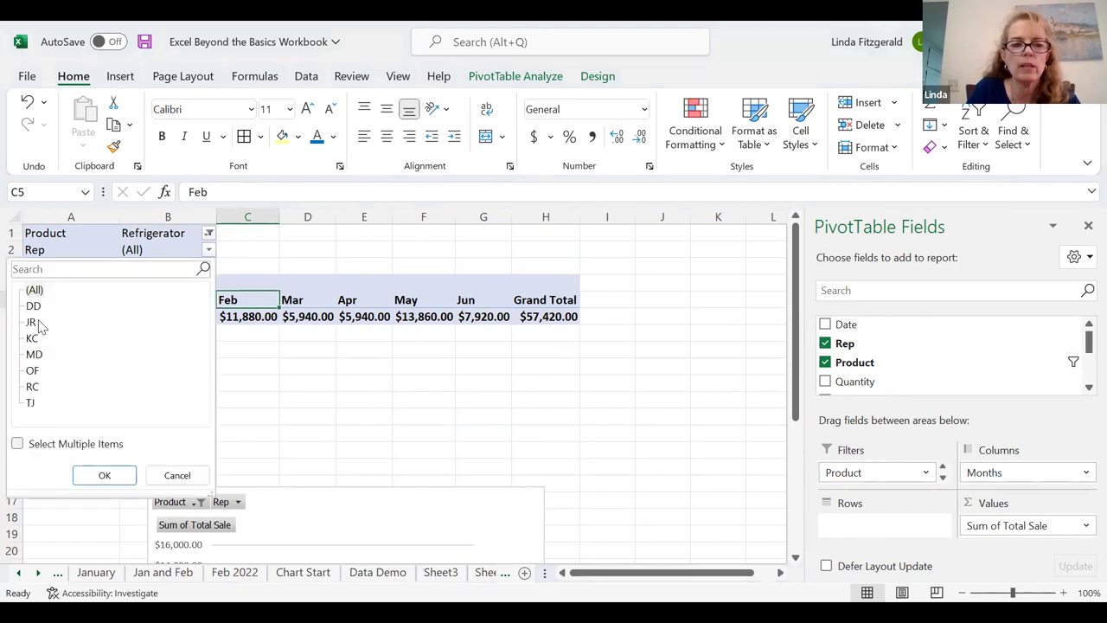
{"action": "left_click", "coordinate": [123, 471]}
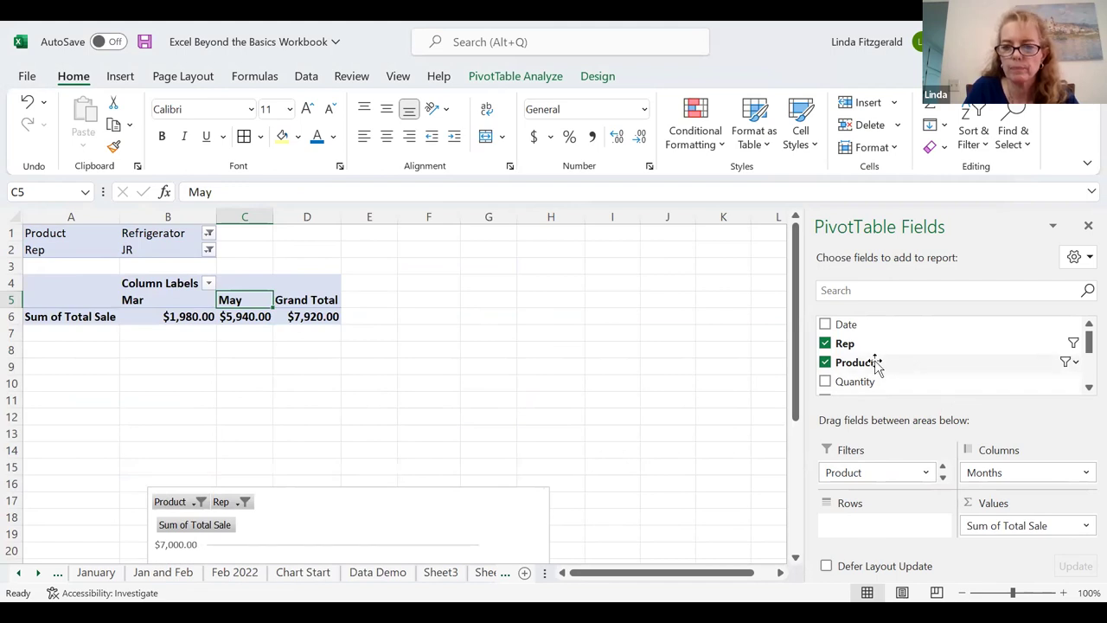
{"action": "left_click_drag", "start_coordinate": [866, 344], "coordinate": [906, 467]}
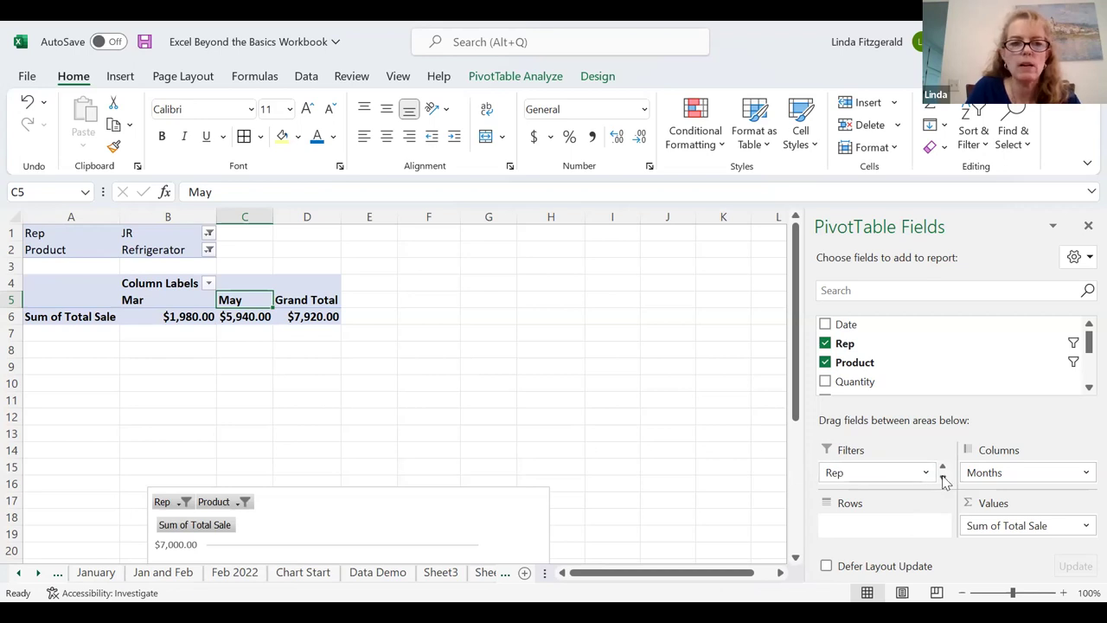
{"action": "left_click_drag", "start_coordinate": [869, 367], "coordinate": [884, 526]}
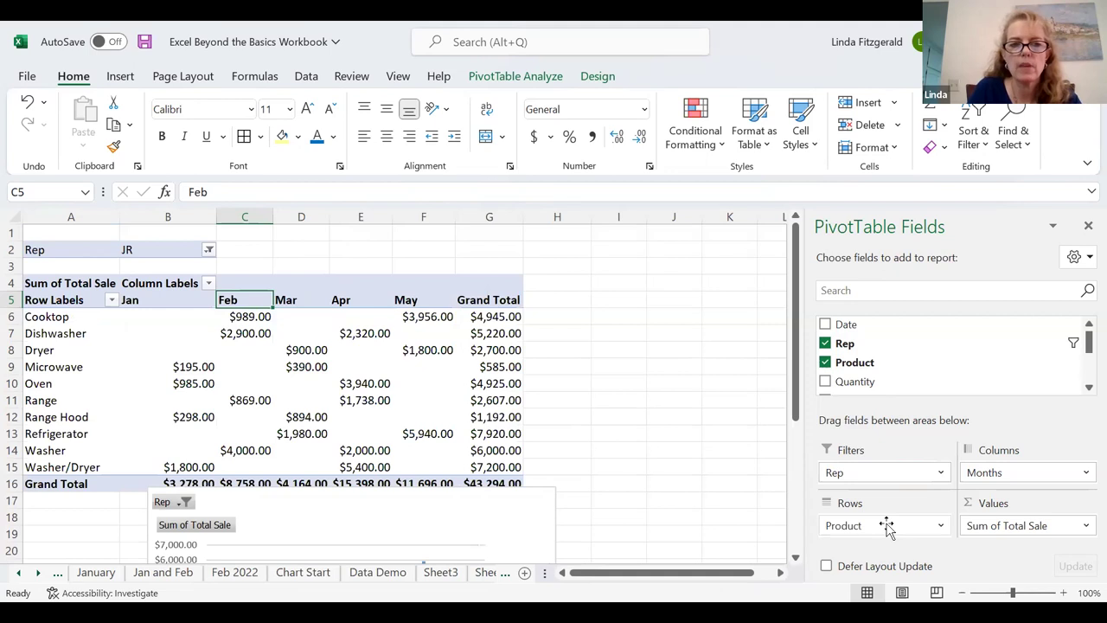
Reset the Rep filter in B2 to (All), bringing the total to $323,316.00.
{"action": "left_click", "coordinate": [209, 250]}
{"action": "left_click", "coordinate": [34, 292]}
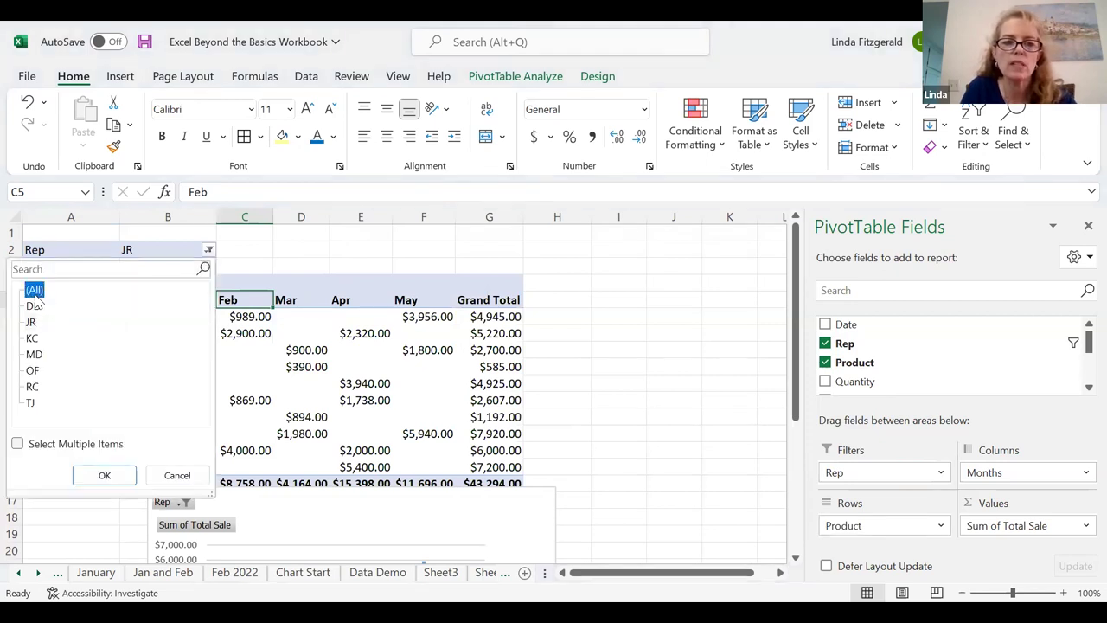
{"action": "left_click", "coordinate": [107, 473]}
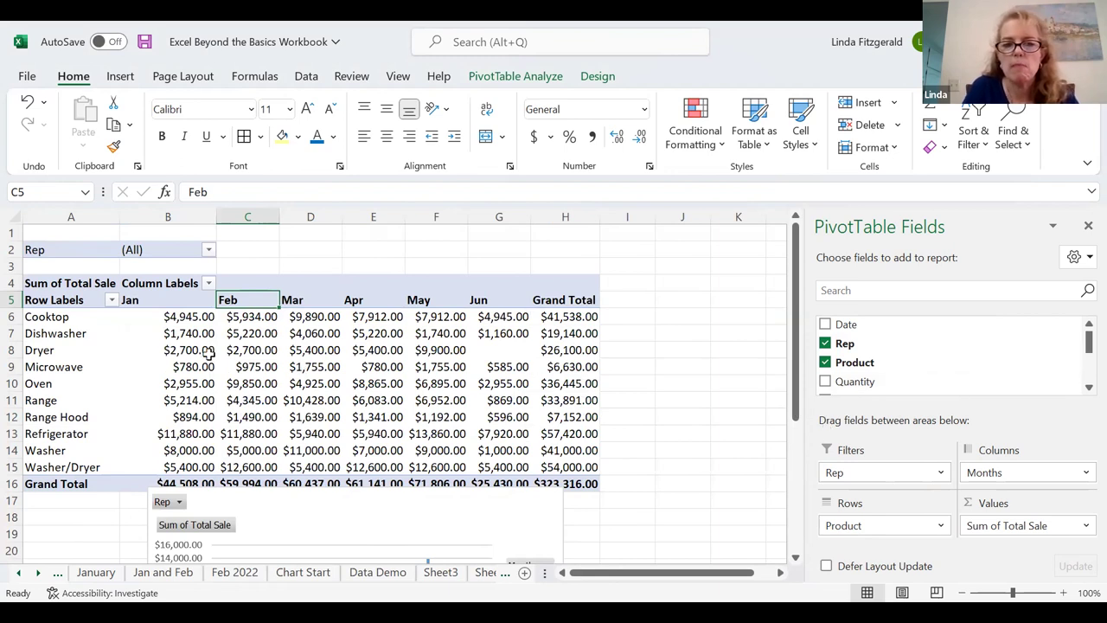
{"action": "mouse_move", "coordinate": [207, 354]}
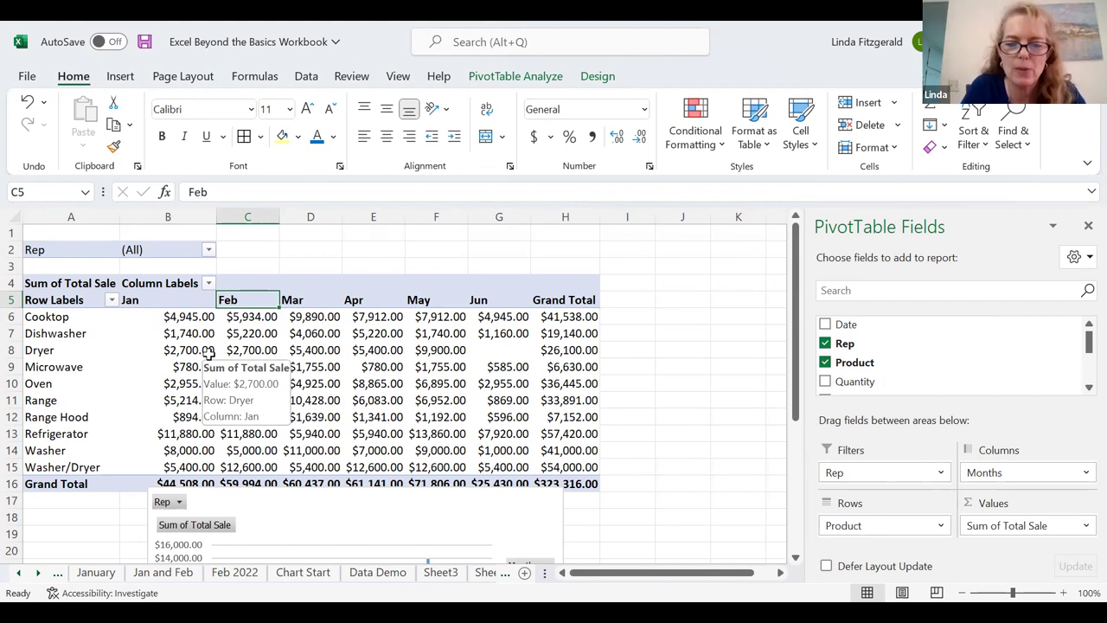
{"action": "left_click", "coordinate": [487, 515]}
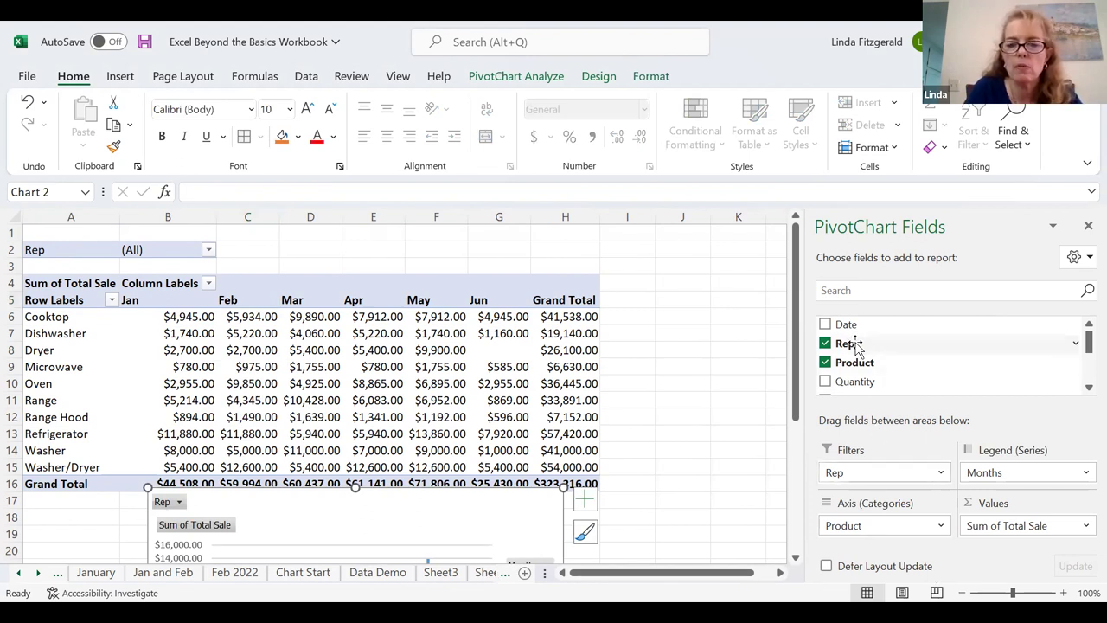
Add Rep to the chart's category axis so products nest under each rep.
{"action": "left_click_drag", "start_coordinate": [849, 346], "coordinate": [873, 525]}
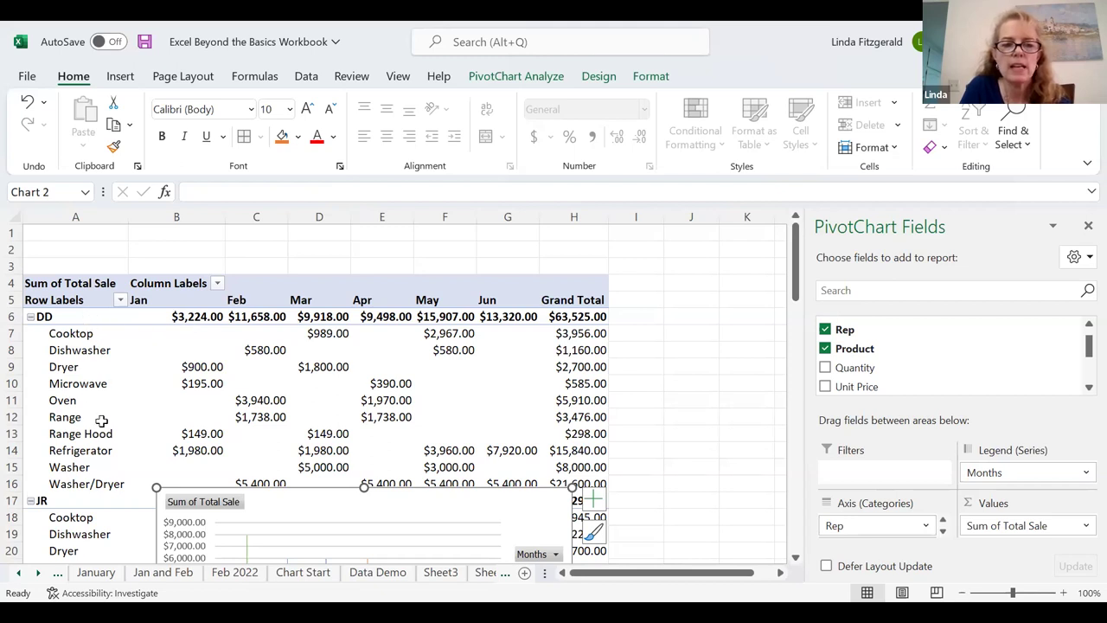
{"action": "scroll", "coordinate": [125, 489], "scroll_direction": "down", "scroll_amount": 3}
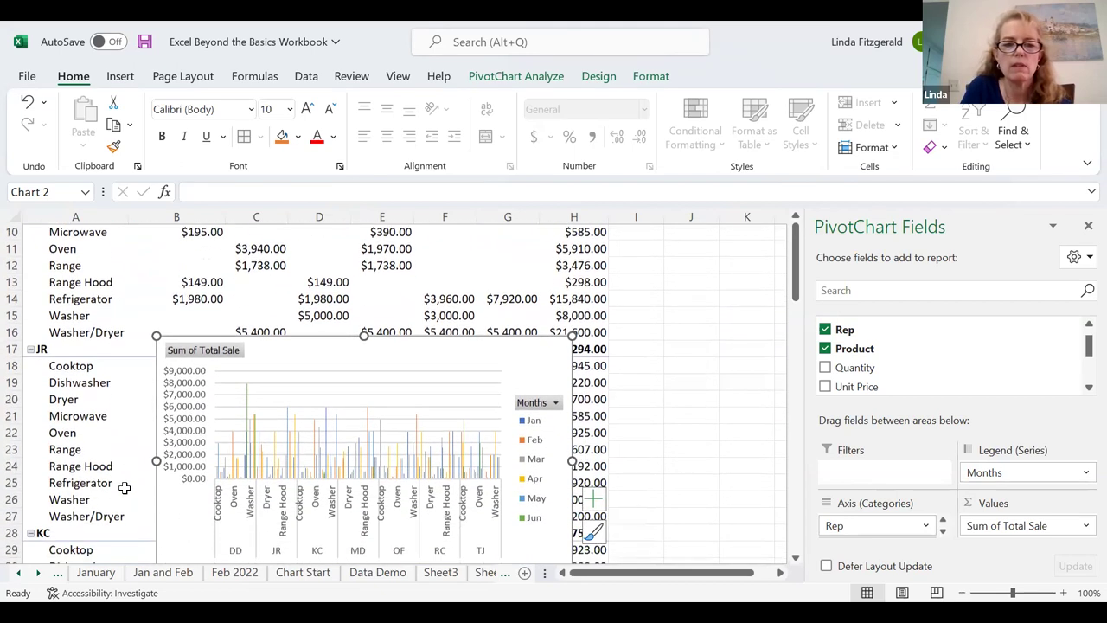
{"action": "scroll", "coordinate": [340, 355], "scroll_direction": "down", "scroll_amount": 1}
Move the pivot chart down and to the right, clear of the pivot table's top rows.
{"action": "left_click", "coordinate": [339, 351]}
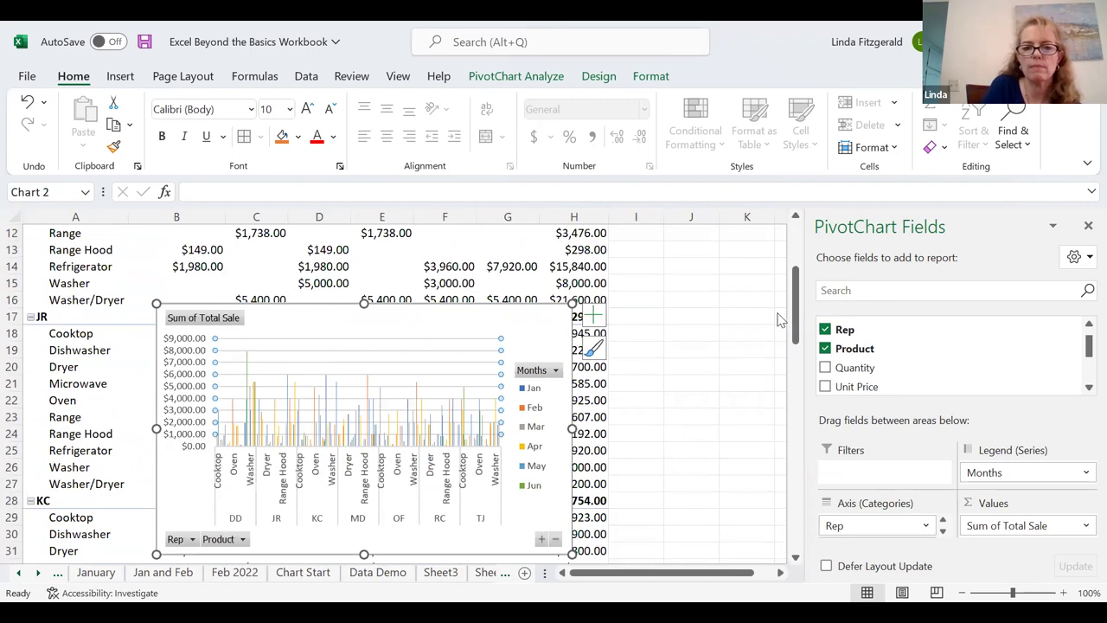
{"action": "left_click_drag", "start_coordinate": [455, 322], "coordinate": [852, 277]}
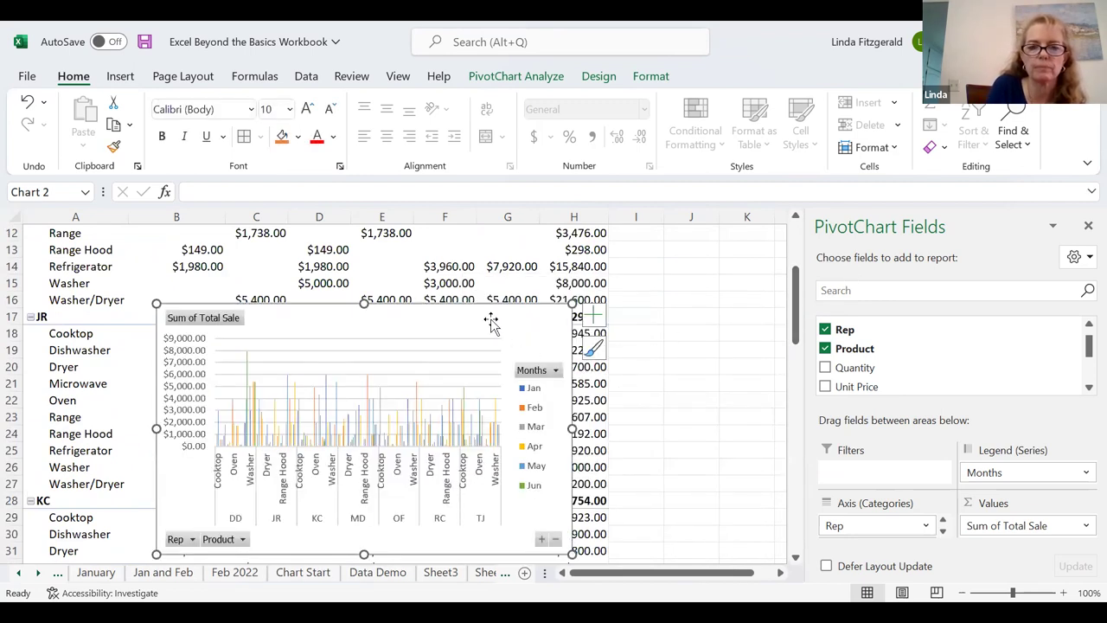
{"action": "left_click_drag", "start_coordinate": [497, 358], "coordinate": [619, 551]}
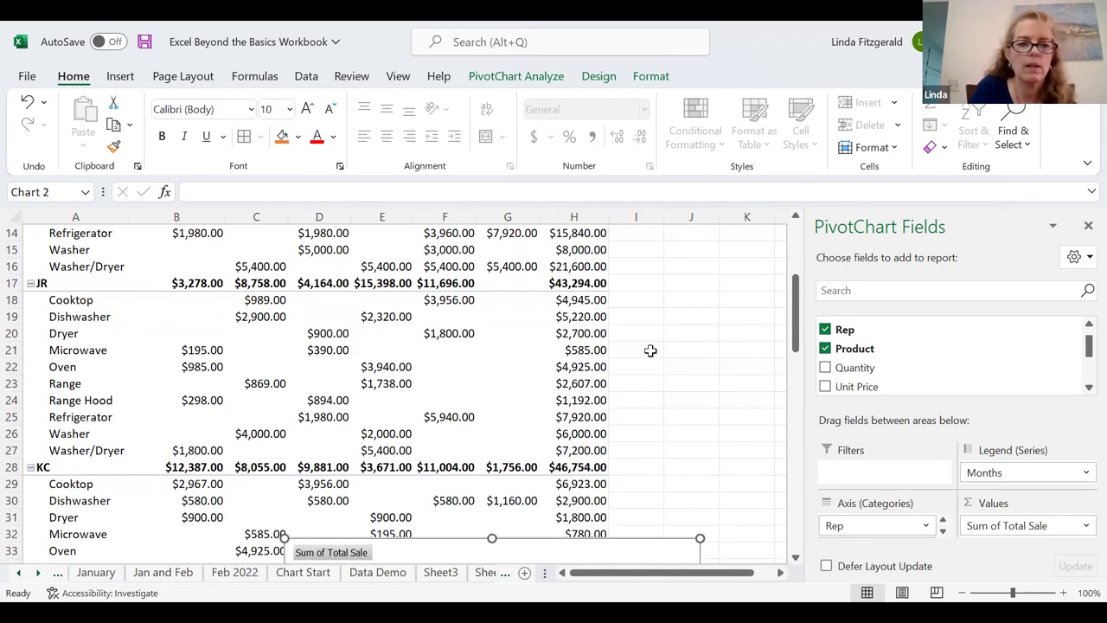
{"action": "scroll", "coordinate": [655, 389], "scroll_direction": "down", "scroll_amount": 8}
{"action": "scroll", "coordinate": [654, 388], "scroll_direction": "down", "scroll_amount": 10}
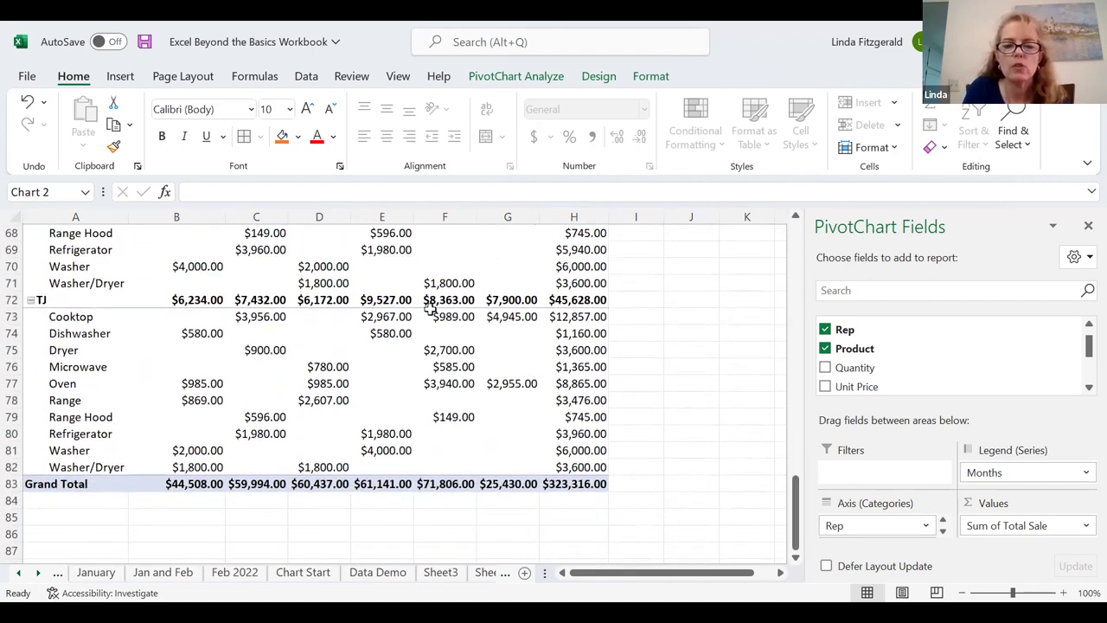
{"action": "scroll", "coordinate": [681, 314], "scroll_direction": "up", "scroll_amount": 15}
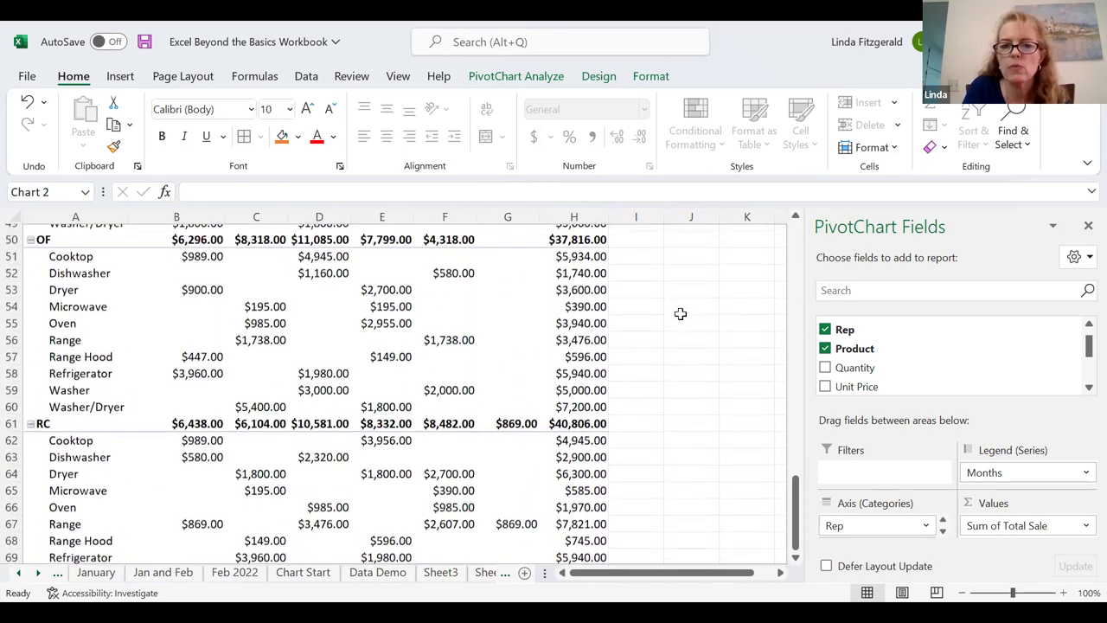
{"action": "scroll", "coordinate": [680, 314], "scroll_direction": "up", "scroll_amount": 3}
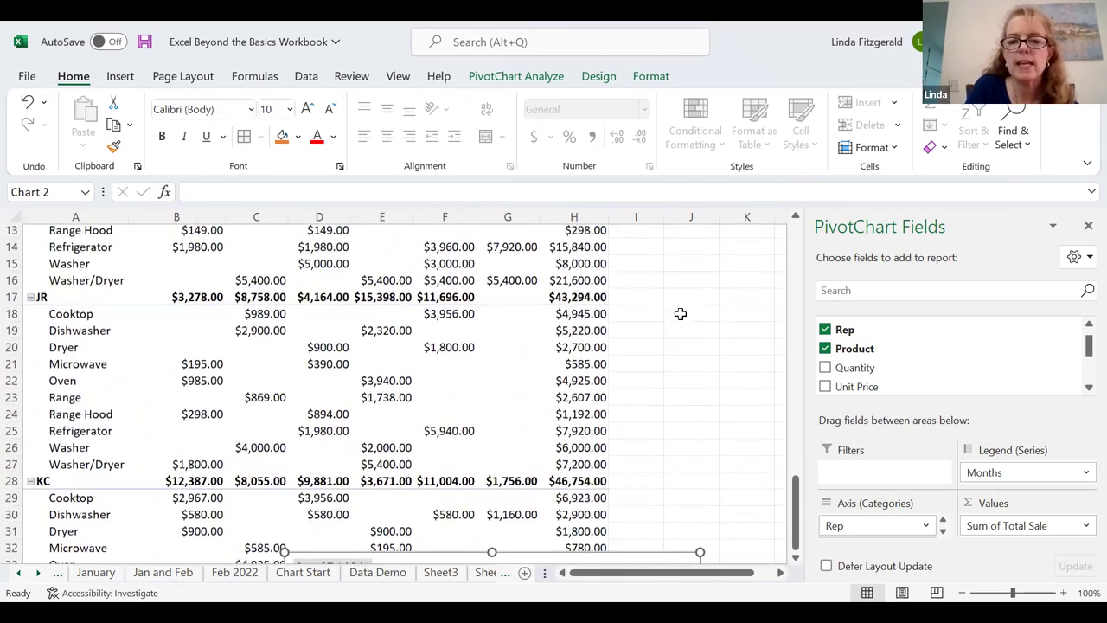
{"action": "scroll", "coordinate": [681, 314], "scroll_direction": "up", "scroll_amount": 4}
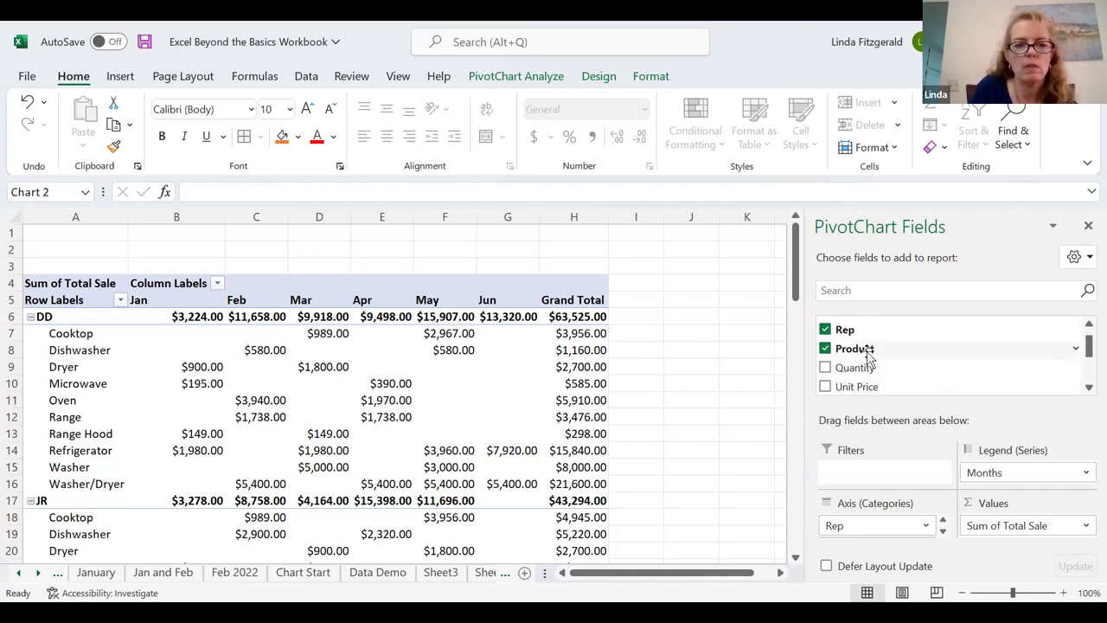
Move Product into Filters and Months from Legend (Series) into Axis (Categories).
{"action": "left_click_drag", "start_coordinate": [867, 357], "coordinate": [859, 469]}
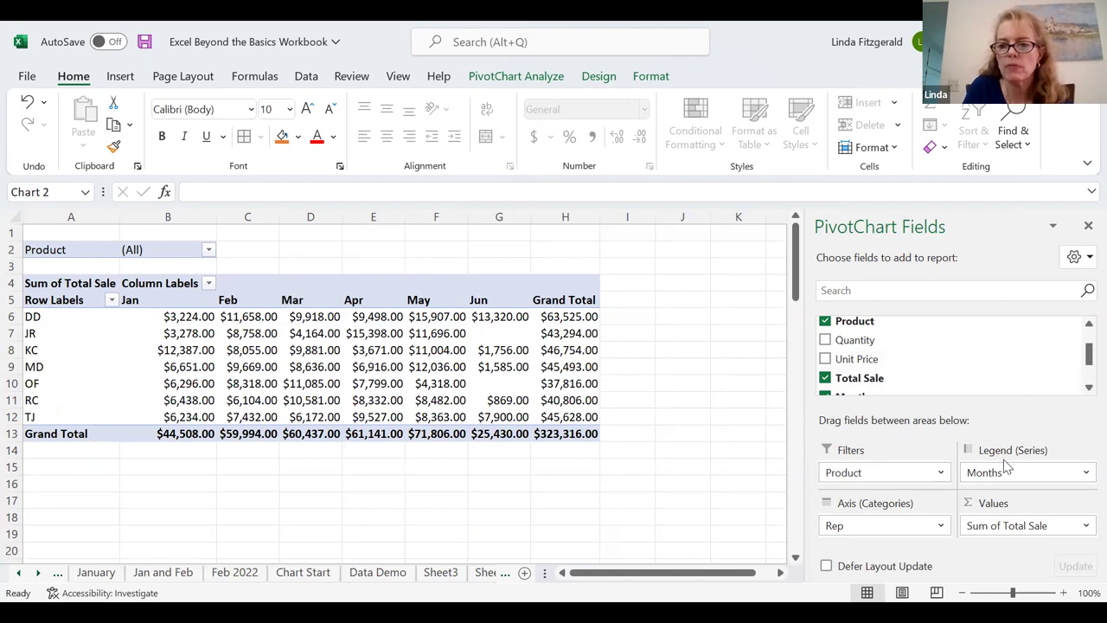
{"action": "left_click_drag", "start_coordinate": [1003, 475], "coordinate": [925, 533]}
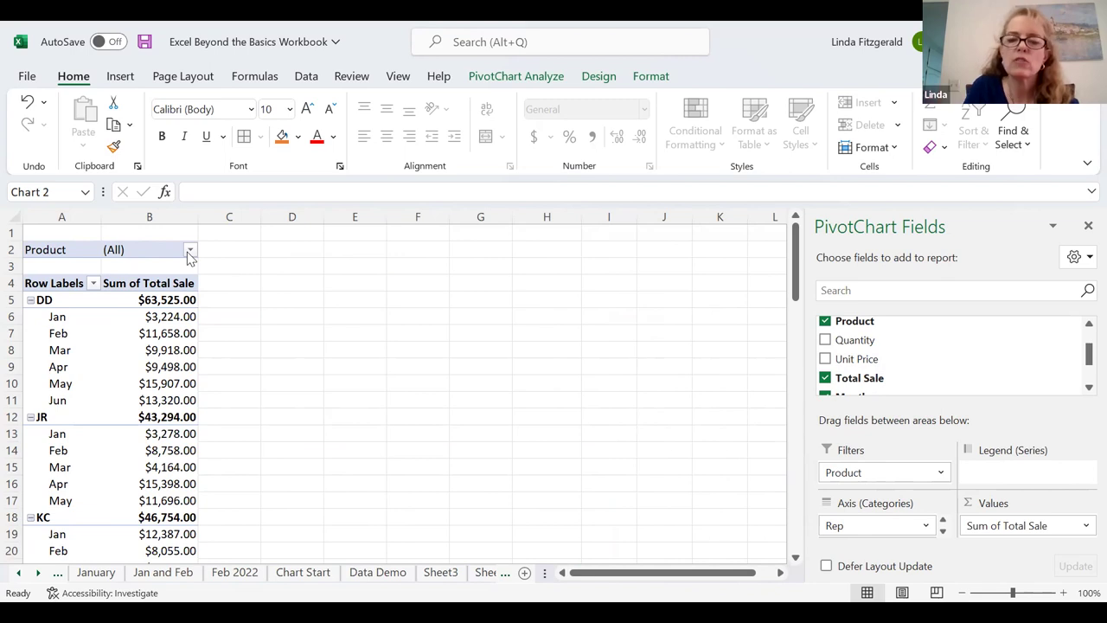
Review the per-rep monthly pivot chart, then switch to the 'Jan and Feb' sheet.
{"action": "scroll", "coordinate": [406, 420], "scroll_direction": "down", "scroll_amount": 13}
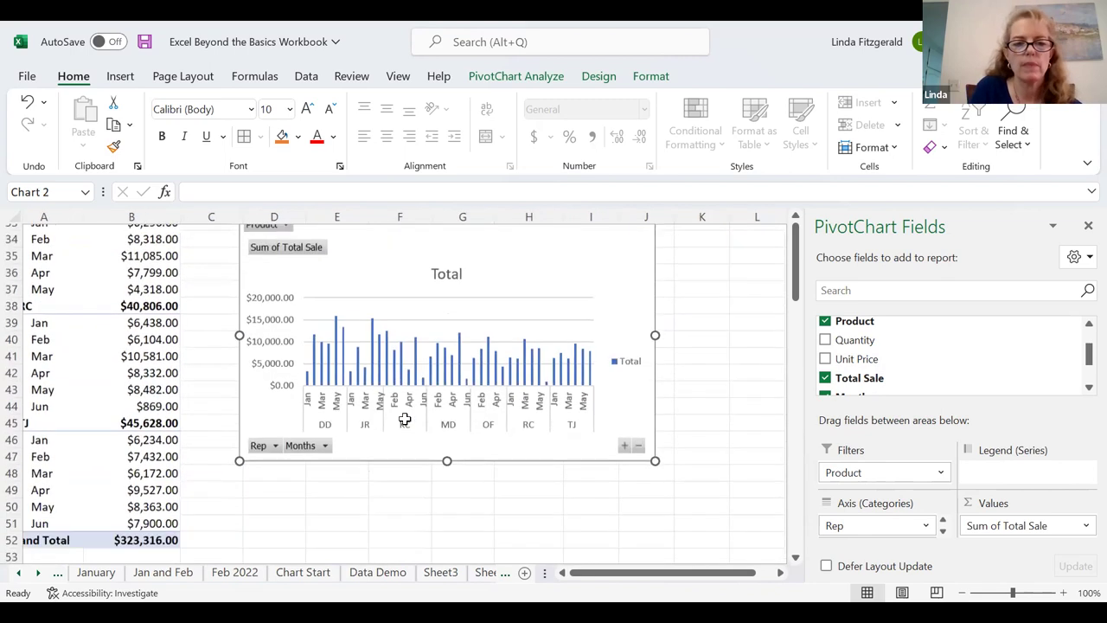
{"action": "scroll", "coordinate": [516, 498], "scroll_direction": "up", "scroll_amount": 4}
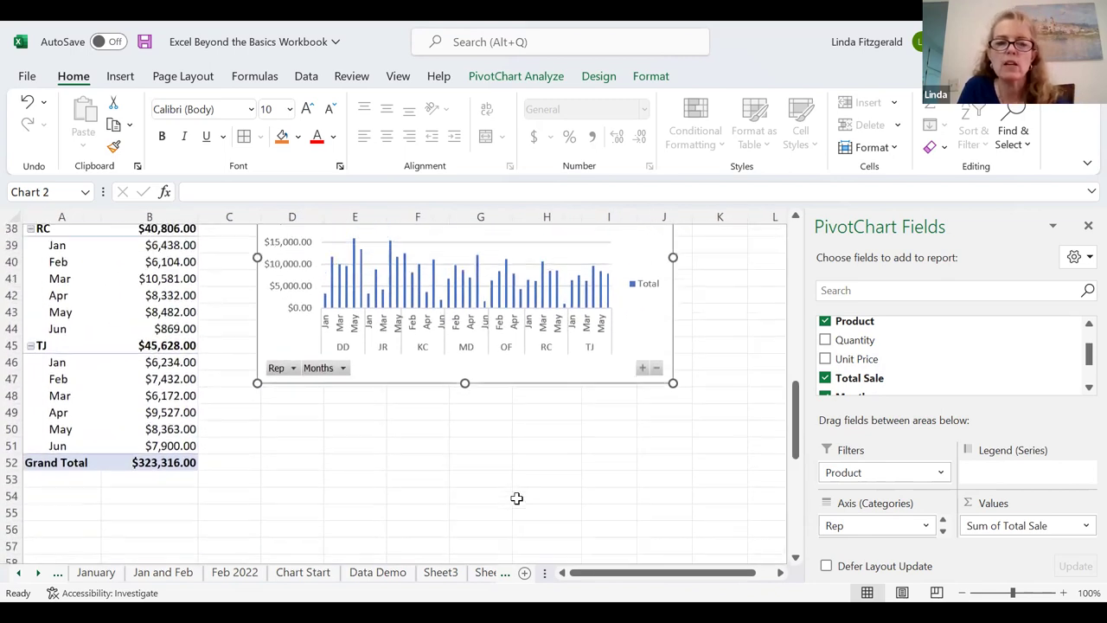
{"action": "scroll", "coordinate": [516, 498], "scroll_direction": "up", "scroll_amount": 9}
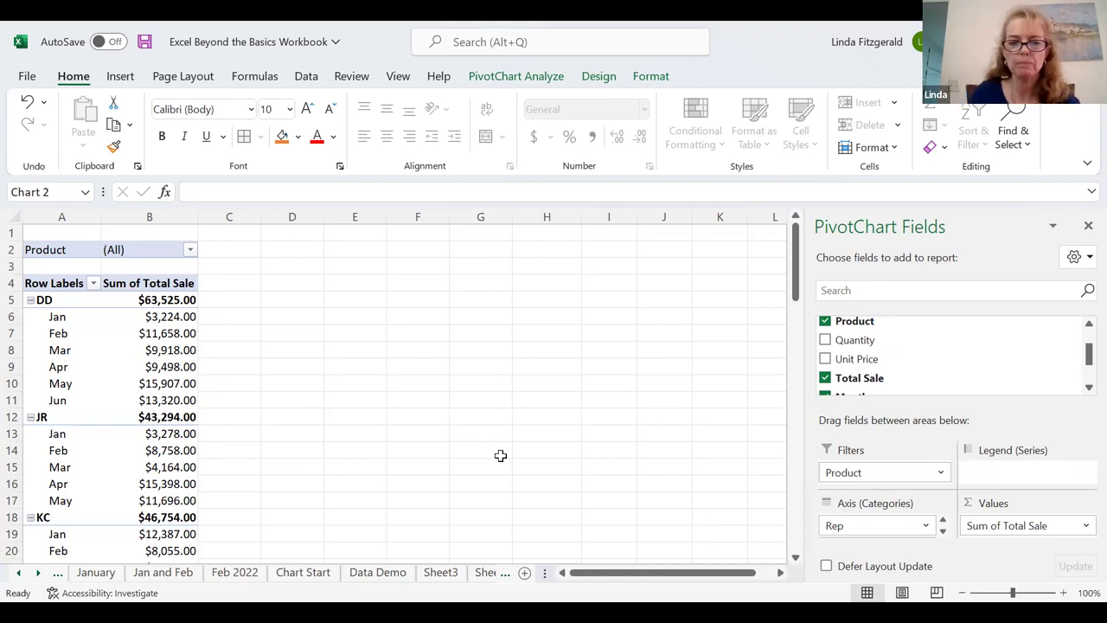
{"action": "scroll", "coordinate": [500, 455], "scroll_direction": "down", "scroll_amount": 6}
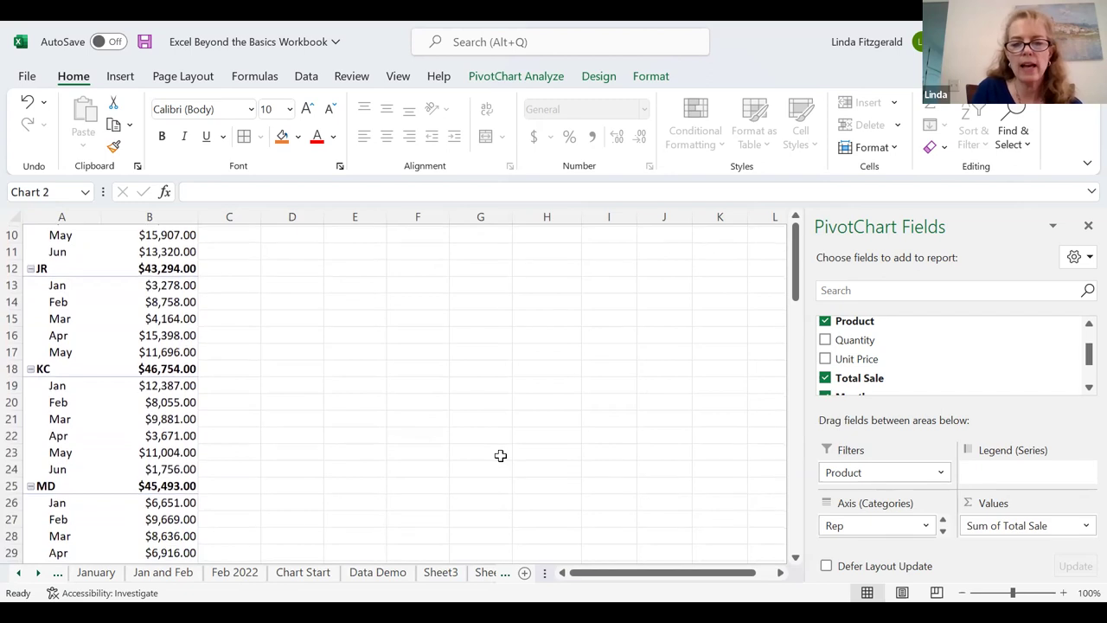
{"action": "scroll", "coordinate": [500, 456], "scroll_direction": "down", "scroll_amount": 2}
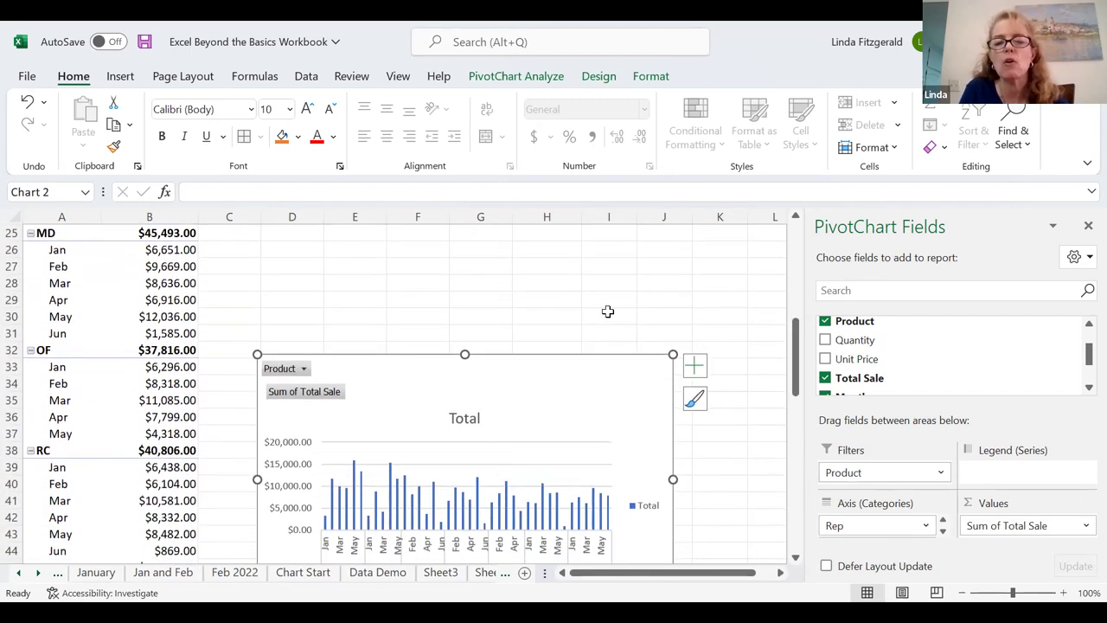
{"action": "scroll", "coordinate": [608, 311], "scroll_direction": "up", "scroll_amount": 8}
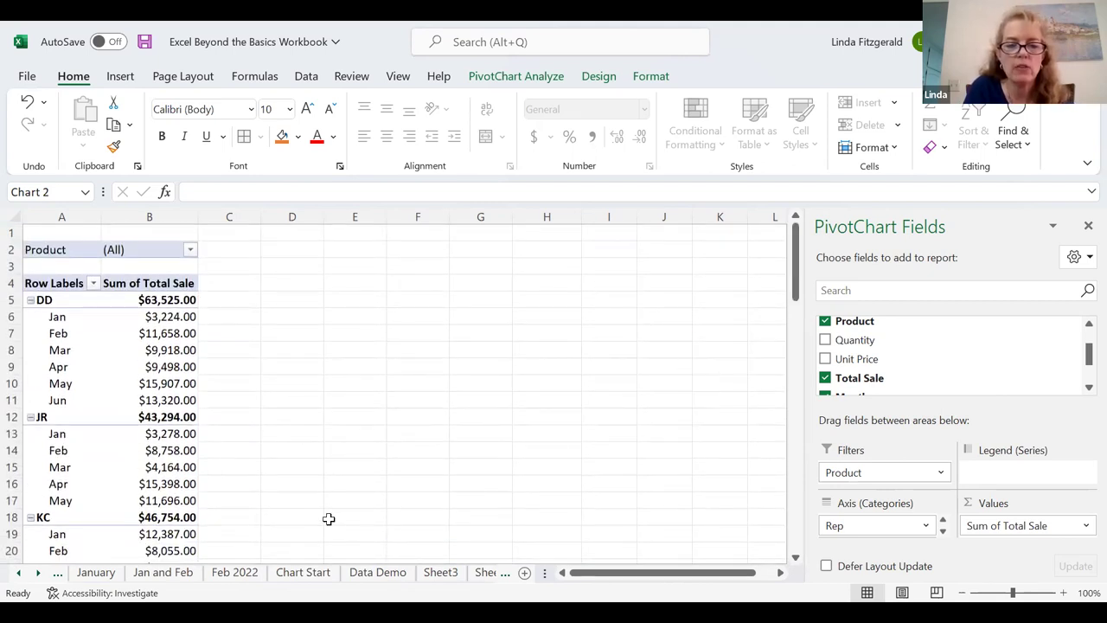
{"action": "left_click", "coordinate": [170, 576]}
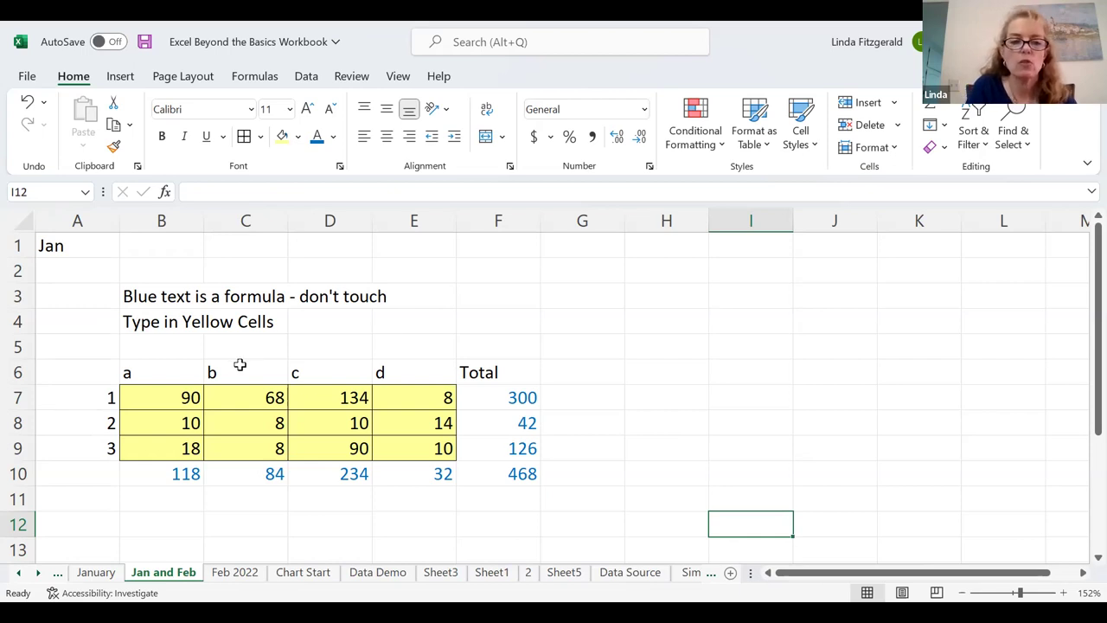
Delete the values in the yellow input range B7:E9 so all totals read 0.
{"action": "left_click", "coordinate": [183, 398]}
{"action": "key", "text": "BackSpace"}
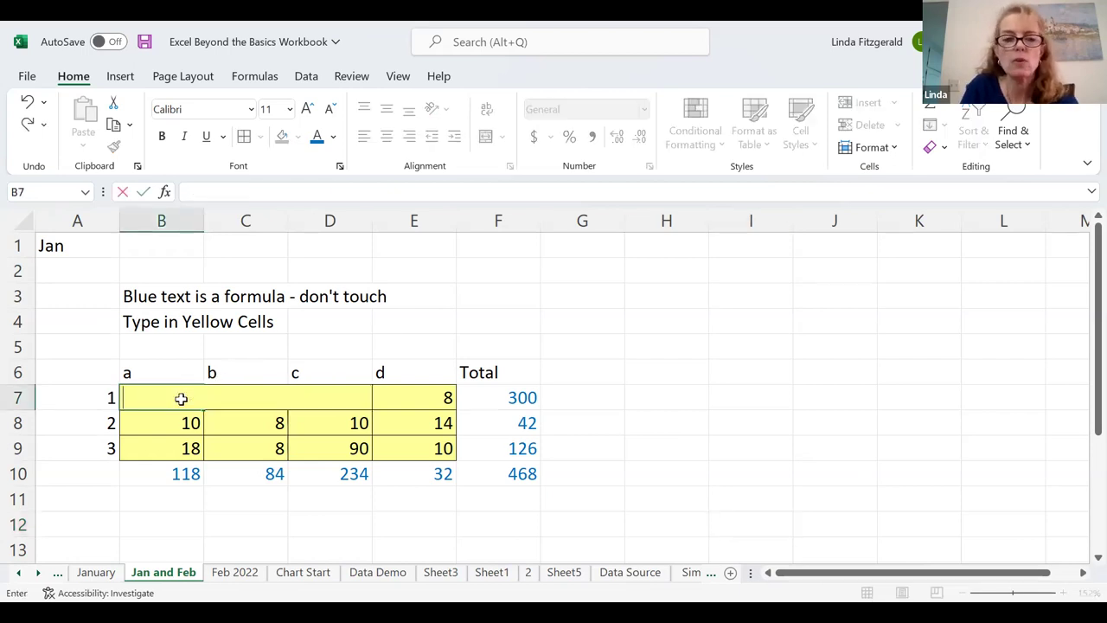
{"action": "key", "text": "Return"}
{"action": "key", "text": "BackSpace"}
{"action": "key", "text": "Return"}
{"action": "key", "text": "BackSpace"}
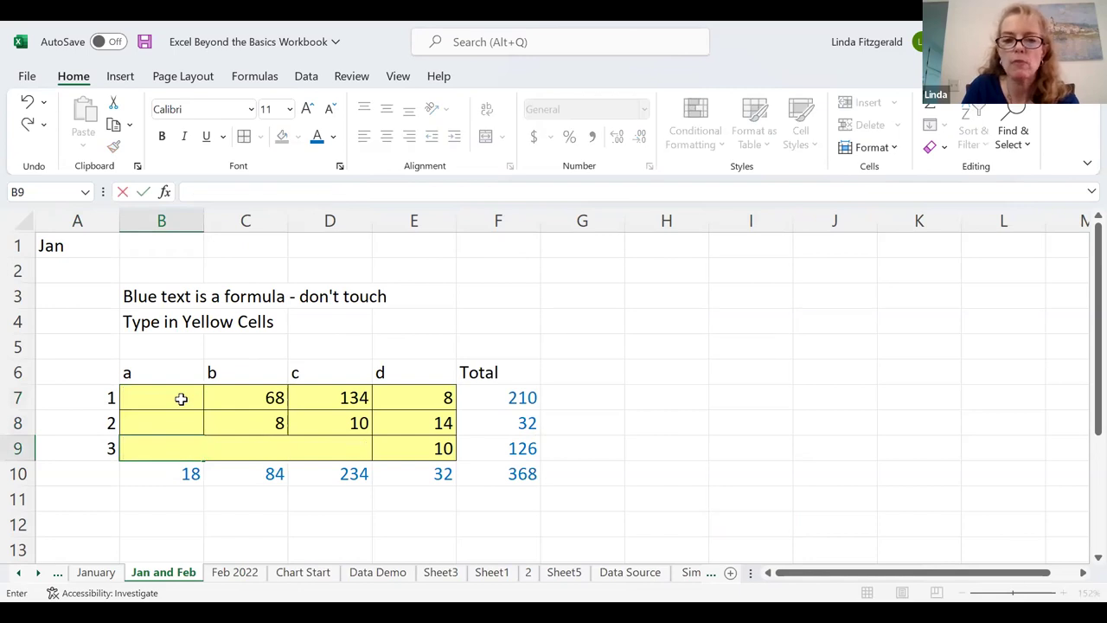
{"action": "key", "text": "Right"}
{"action": "key", "text": "BackSpace"}
{"action": "key", "text": "Up"}
{"action": "key", "text": "BackSpace"}
{"action": "key", "text": "Up"}
{"action": "key", "text": "BackSpace"}
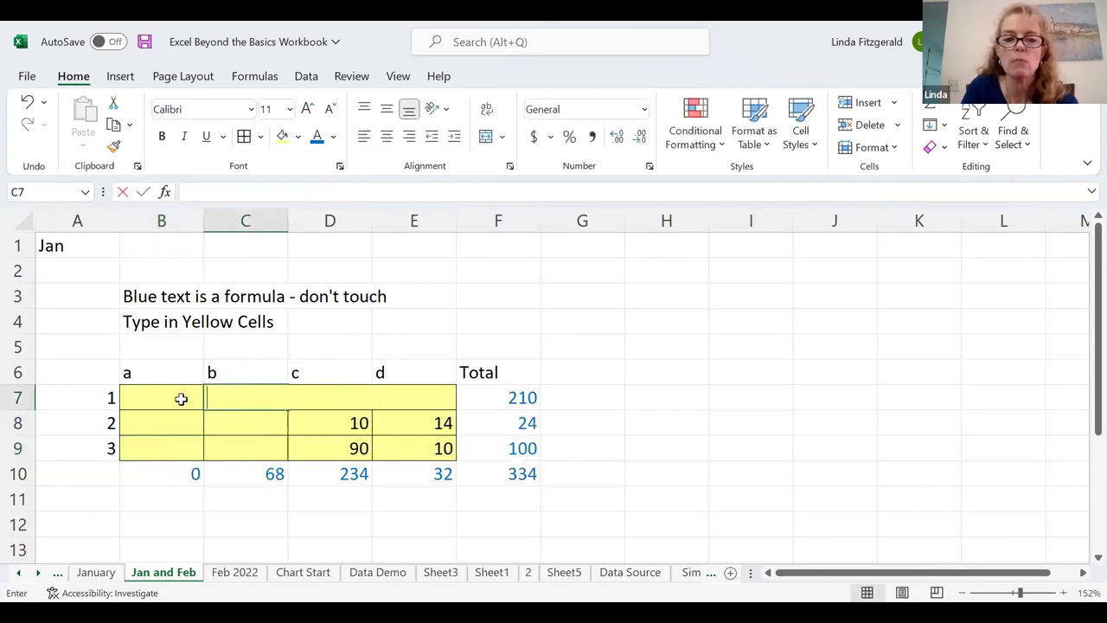
{"action": "key", "text": "Right"}
{"action": "key", "text": "BackSpace"}
{"action": "key", "text": "Return"}
{"action": "key", "text": "BackSpace"}
{"action": "key", "text": "Return"}
{"action": "key", "text": "BackSpace"}
{"action": "key", "text": "Right"}
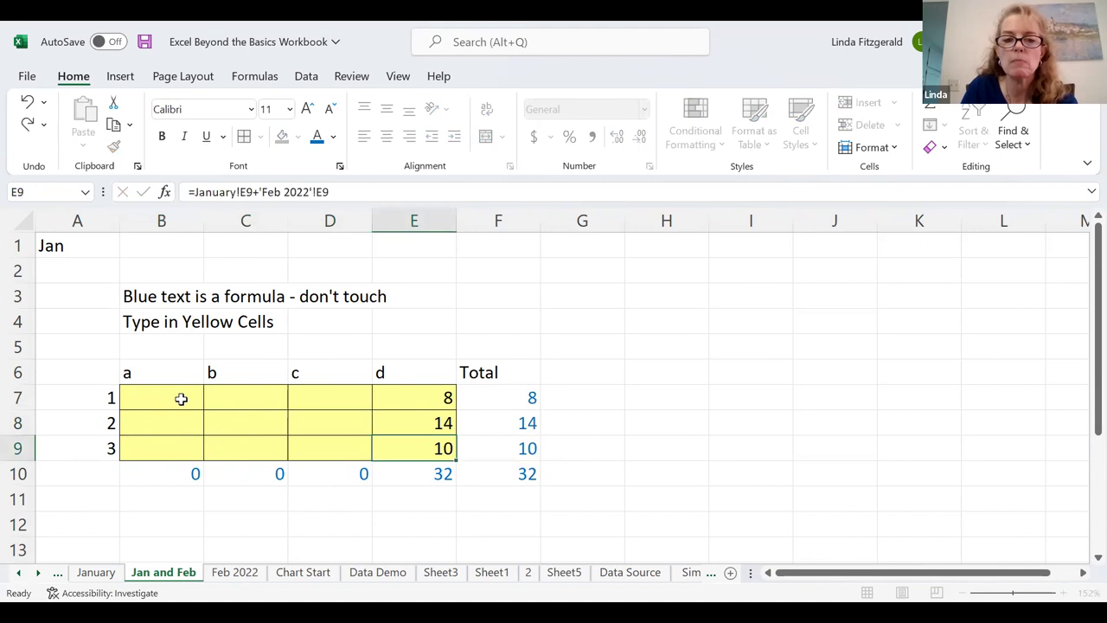
{"action": "key", "text": "BackSpace"}
{"action": "key", "text": "Up"}
{"action": "key", "text": "BackSpace"}
{"action": "key", "text": "Up"}
{"action": "key", "text": "BackSpace"}
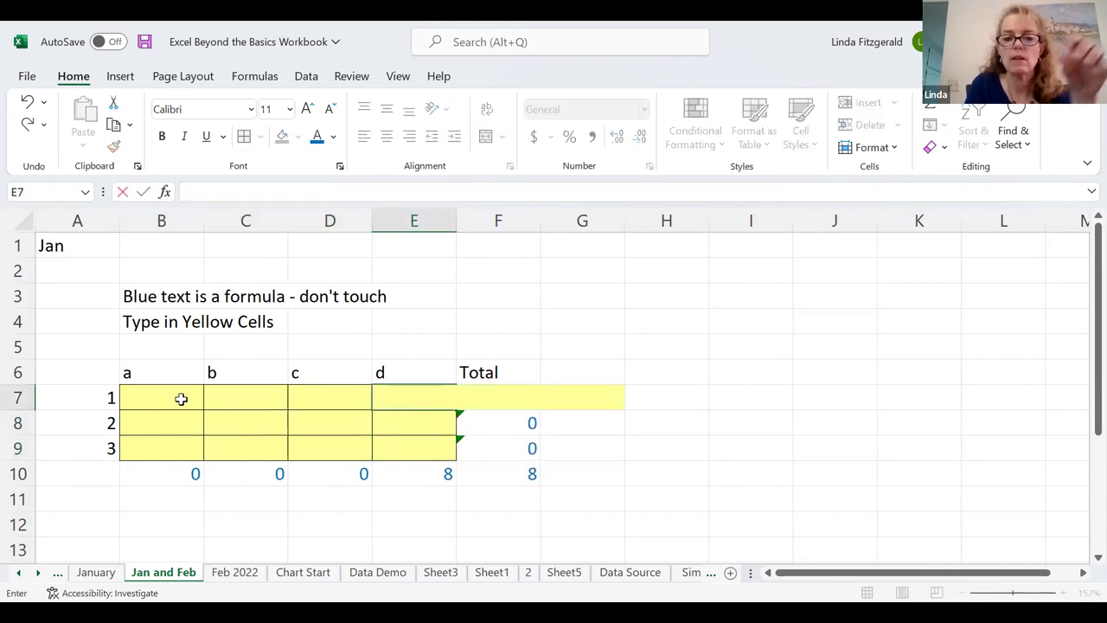
{"action": "left_click", "coordinate": [650, 452]}
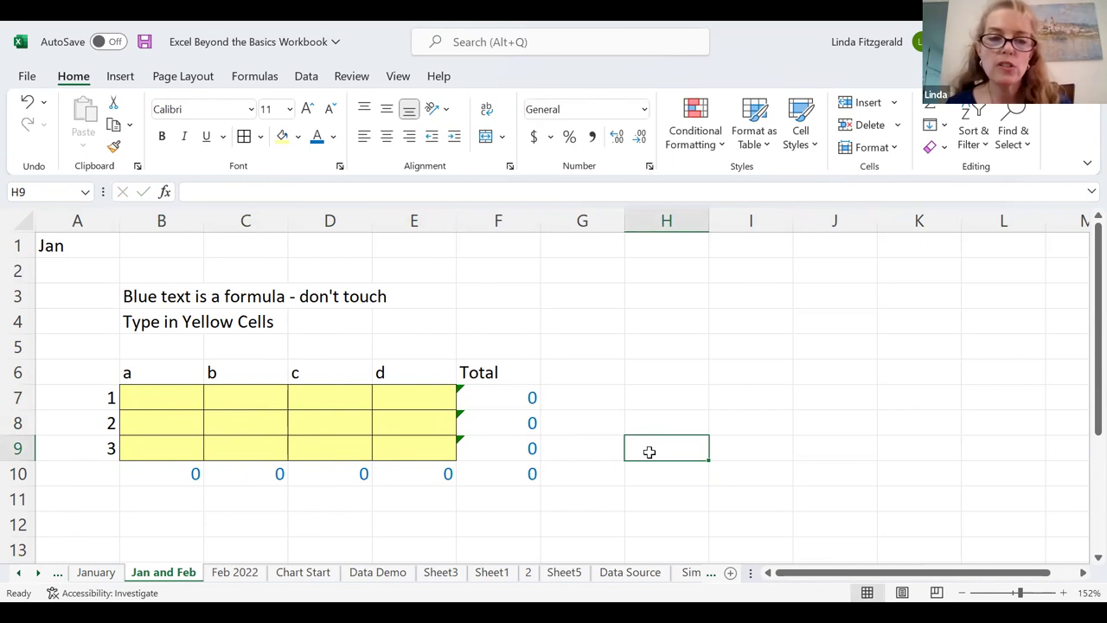
Label B6 'Jan' and fill the month series Feb, Mar, Apr across to E6.
{"action": "double_click", "coordinate": [184, 374]}
{"action": "type", "text": "Jan"}
{"action": "key", "text": "BackSpace"}
{"action": "key", "text": "BackSpace"}
{"action": "key", "text": "BackSpace"}
{"action": "key", "text": "BackSpace"}
{"action": "type", "text": "Jan"}
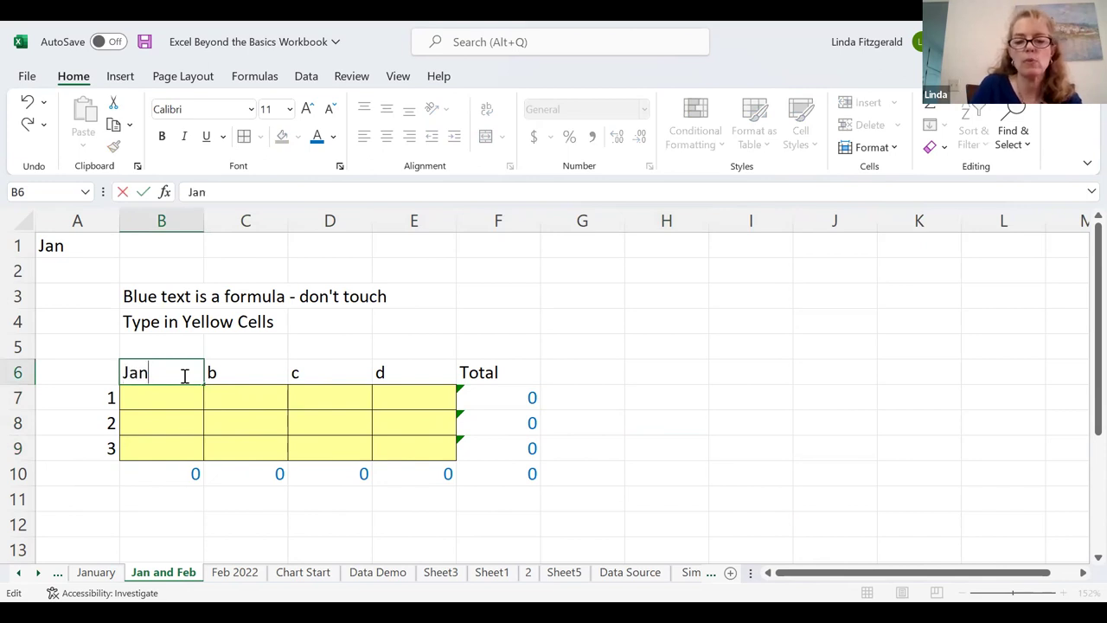
{"action": "key", "text": "Return"}
{"action": "left_click", "coordinate": [180, 366]}
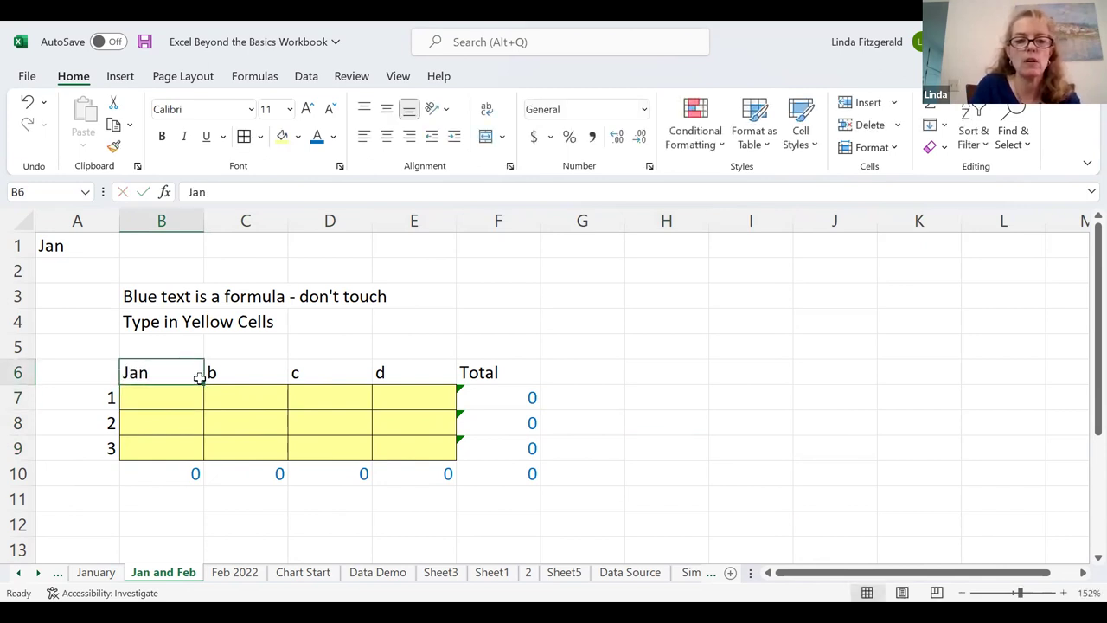
{"action": "left_click_drag", "start_coordinate": [204, 385], "coordinate": [428, 383]}
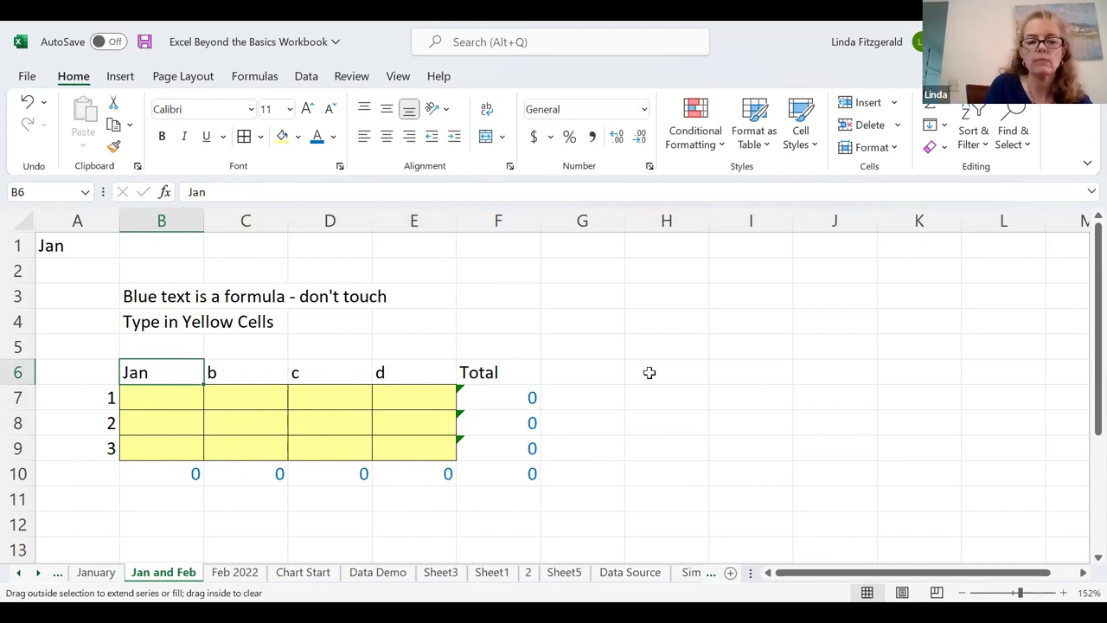
{"action": "left_click", "coordinate": [648, 372]}
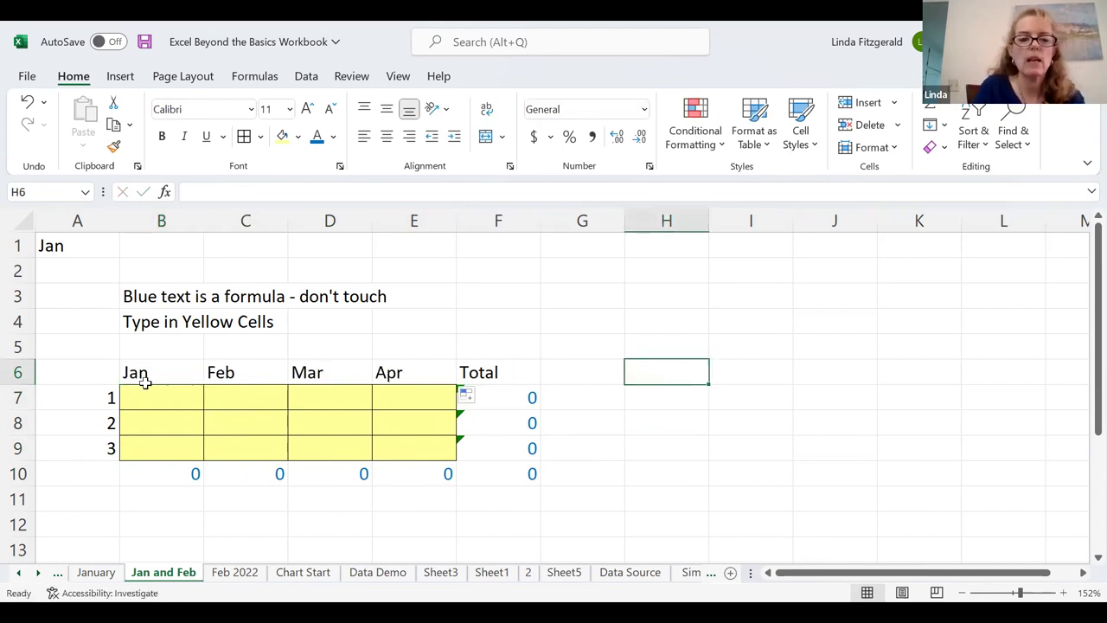
Enter 'Product 1' in A7 and fill Product 2 and Product 3 down to A9.
{"action": "left_click", "coordinate": [83, 400]}
{"action": "type", "text": "Product 1"}
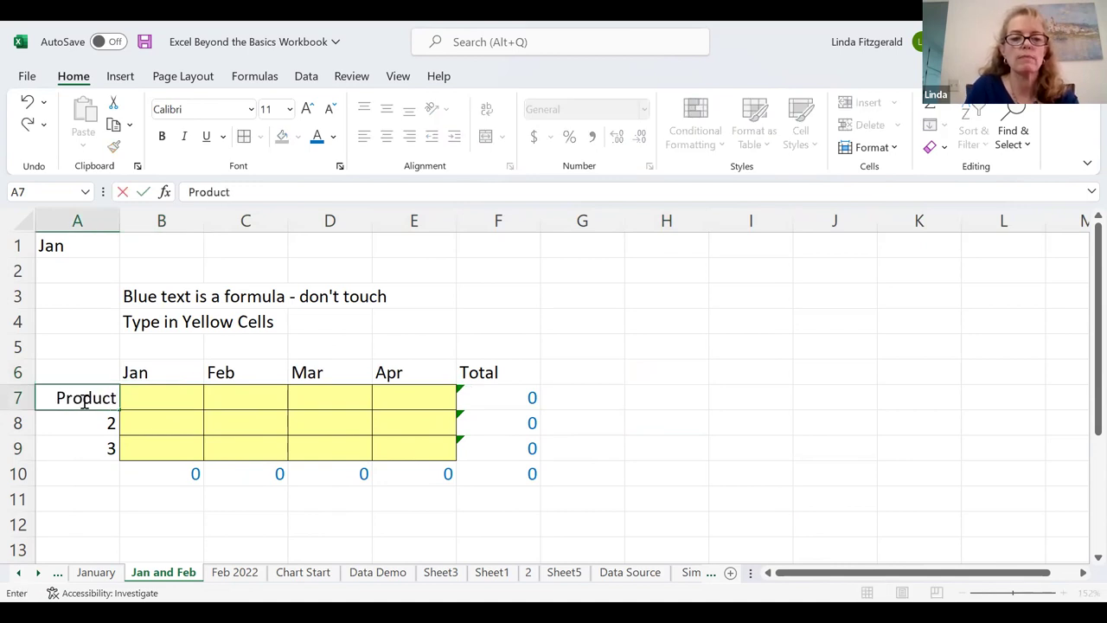
{"action": "key", "text": "Return"}
{"action": "left_click", "coordinate": [83, 399]}
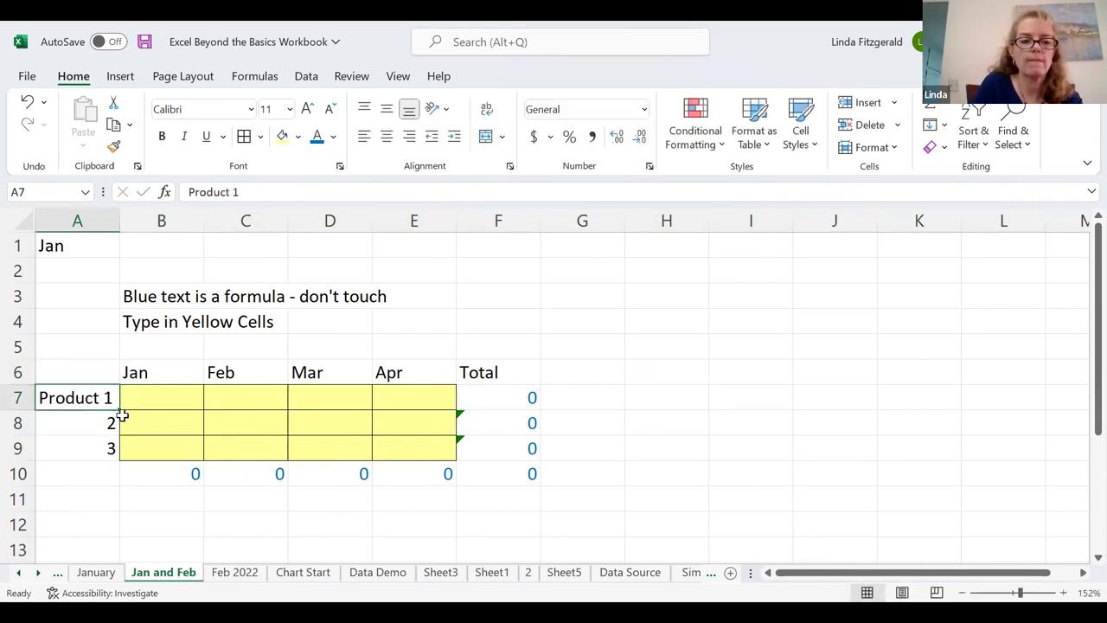
{"action": "left_click_drag", "start_coordinate": [117, 413], "coordinate": [110, 449]}
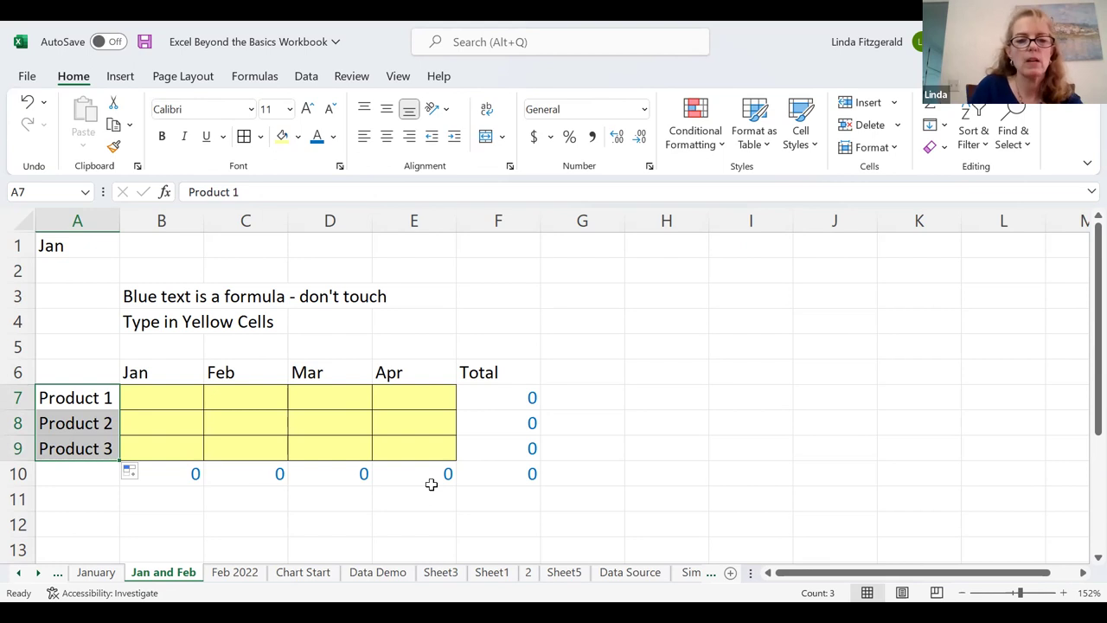
{"action": "left_click", "coordinate": [424, 502]}
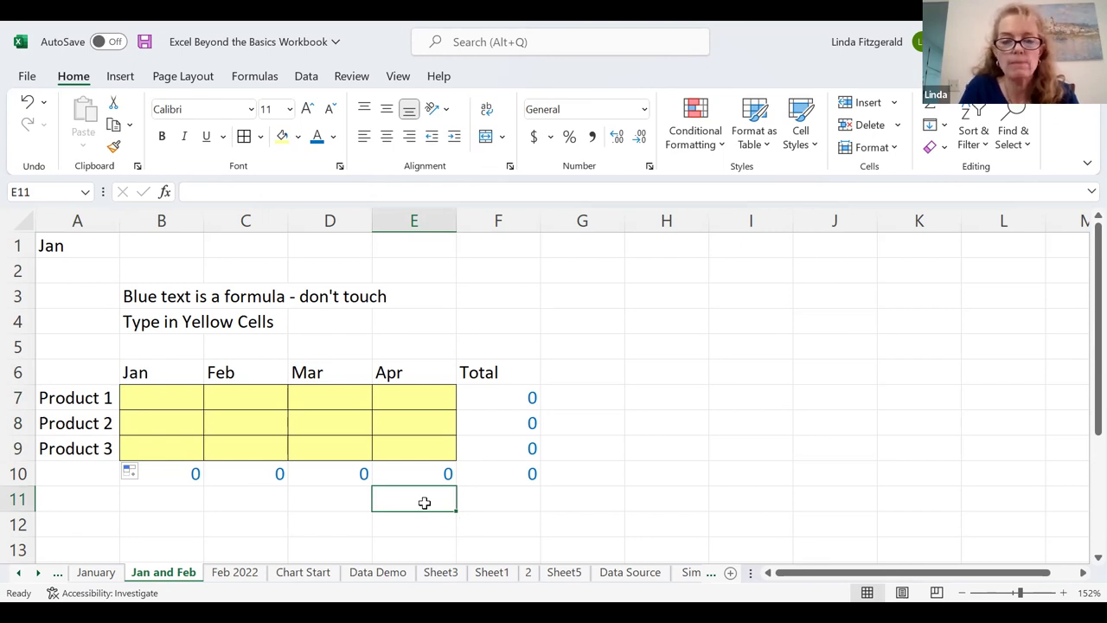
Enter a person's first name in H4 and their surname in I4.
{"action": "left_click", "coordinate": [691, 321]}
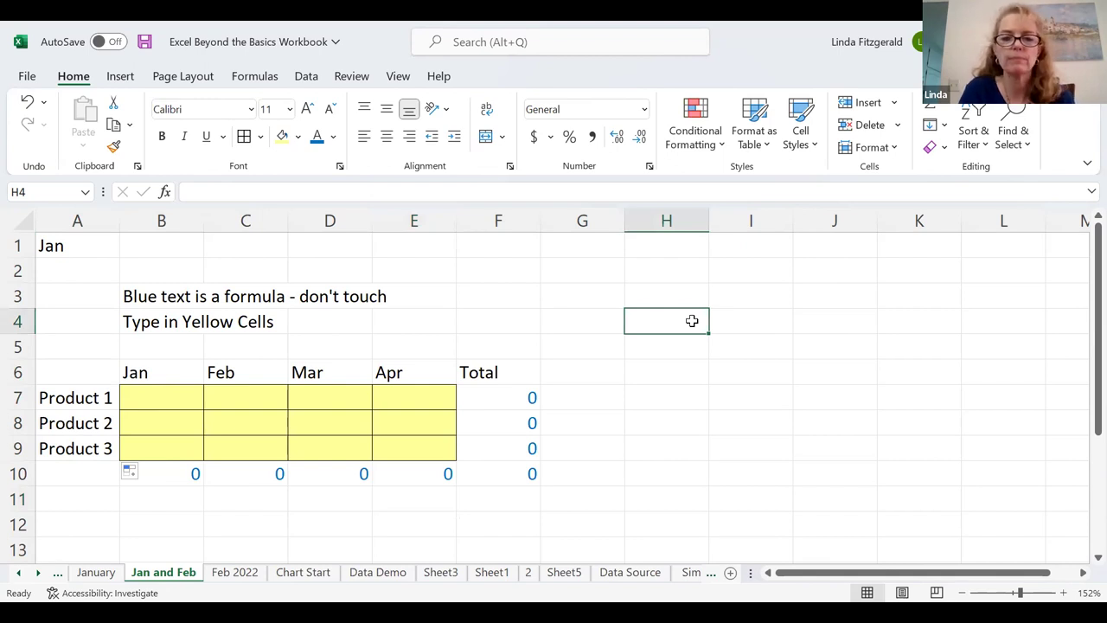
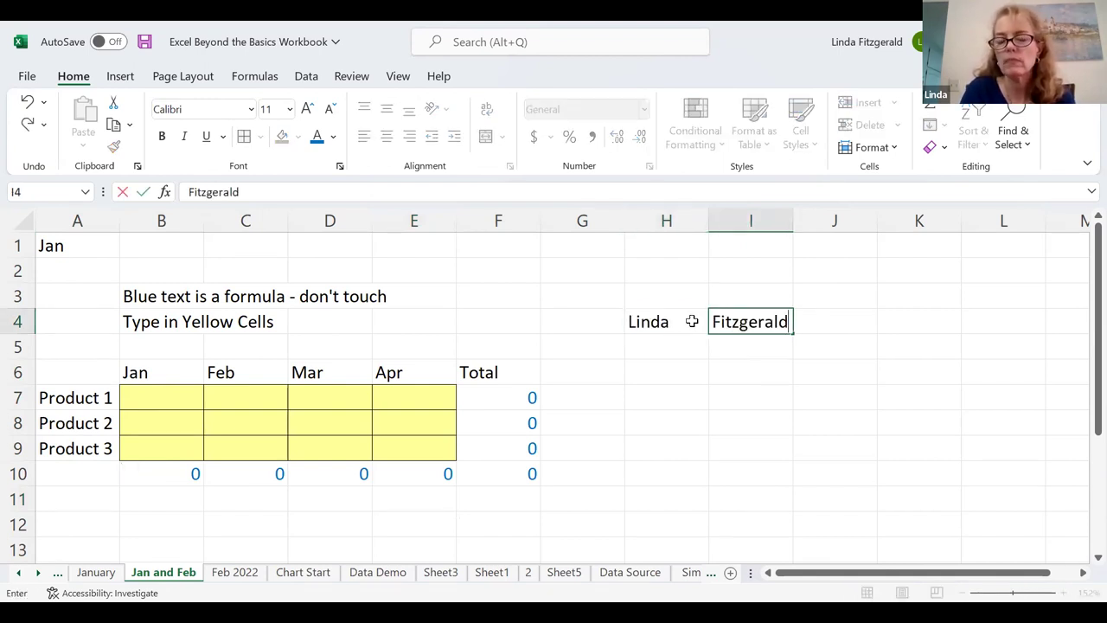
{"action": "key", "text": "Return"}
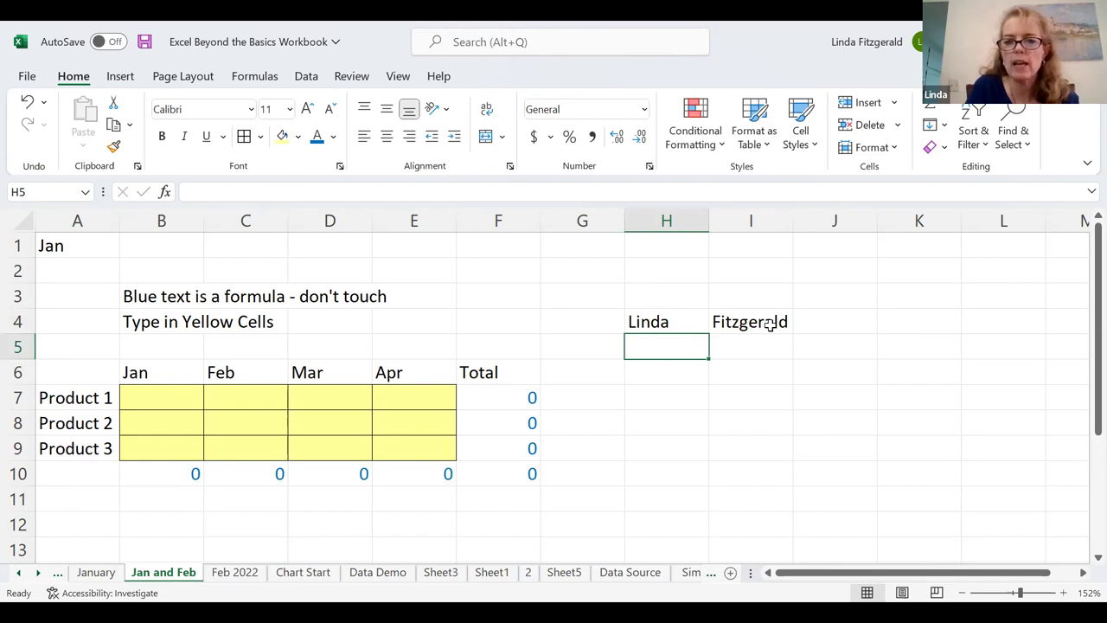
{"action": "left_click", "coordinate": [668, 275]}
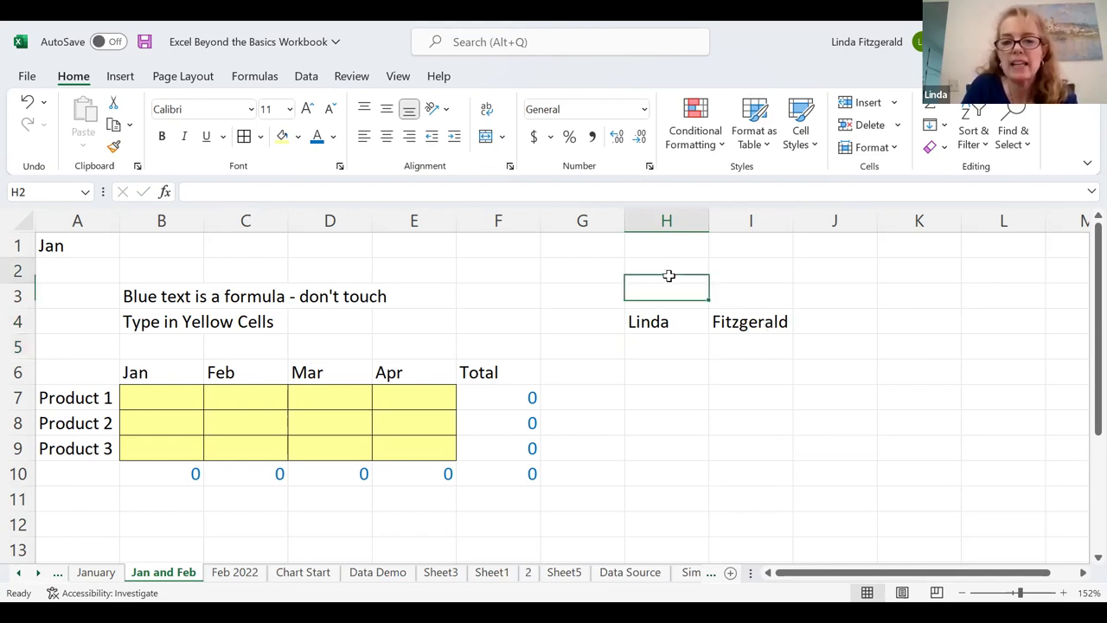
{"action": "left_click", "coordinate": [562, 47]}
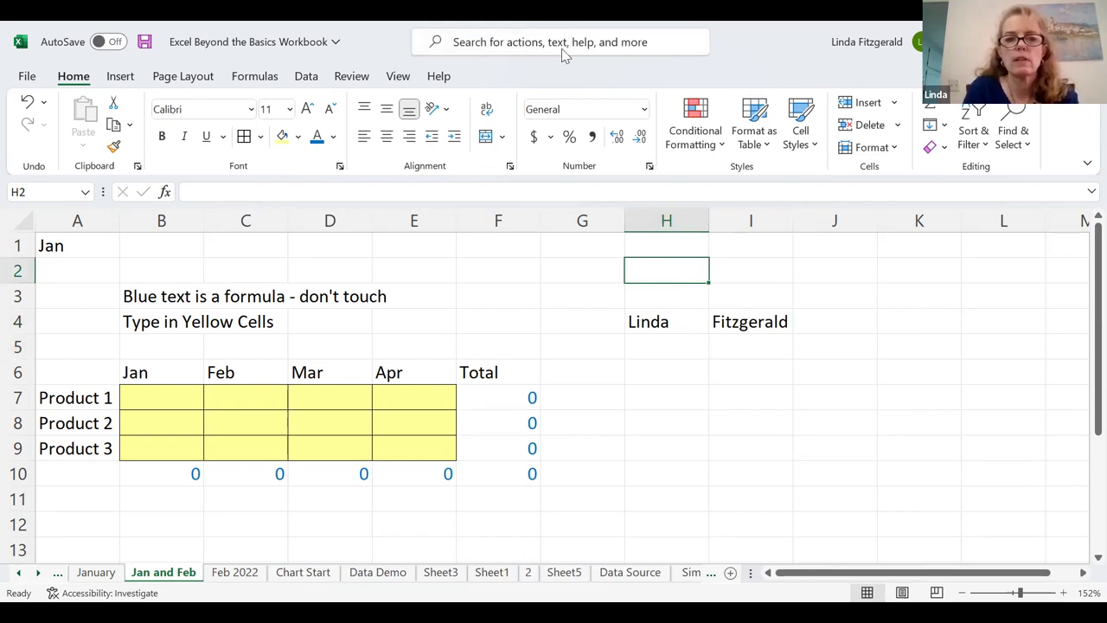
Search Excel's Search box for 'concatenate', then dismiss the results.
{"action": "type", "text": "concain"}
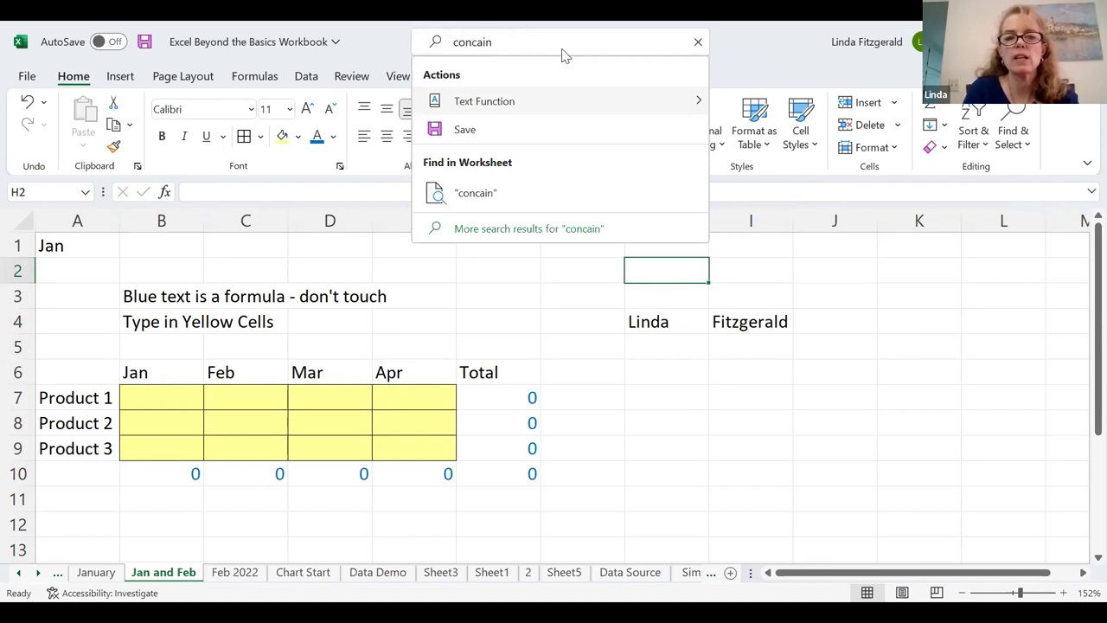
{"action": "key", "text": "BackSpace"}
{"action": "key", "text": "BackSpace"}
{"action": "key", "text": "BackSpace"}
{"action": "key", "text": "BackSpace"}
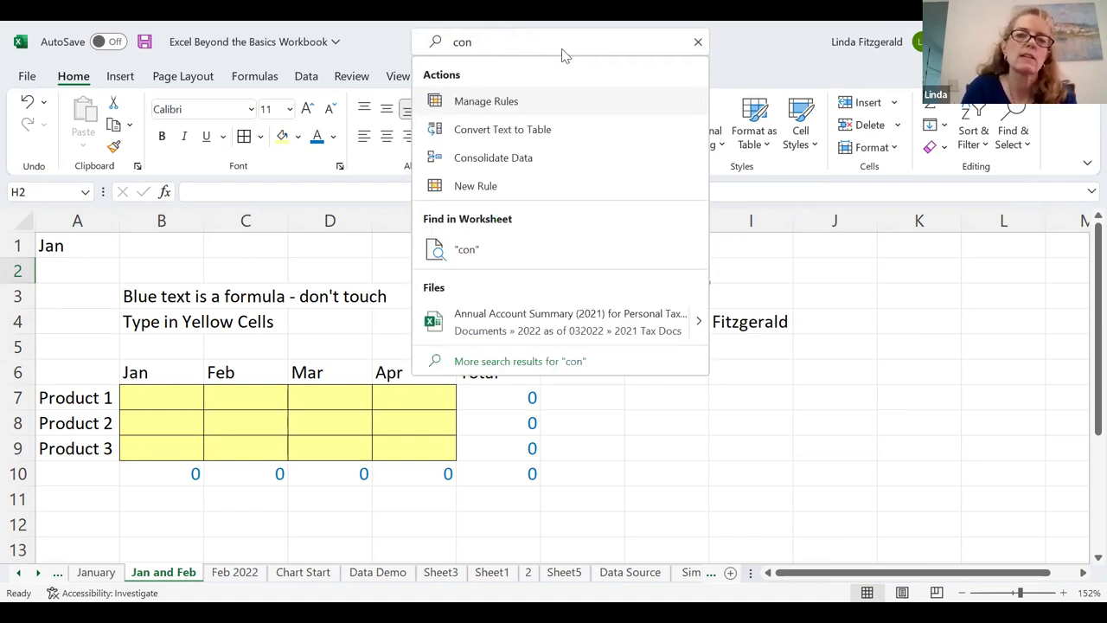
{"action": "type", "text": "cantinate"}
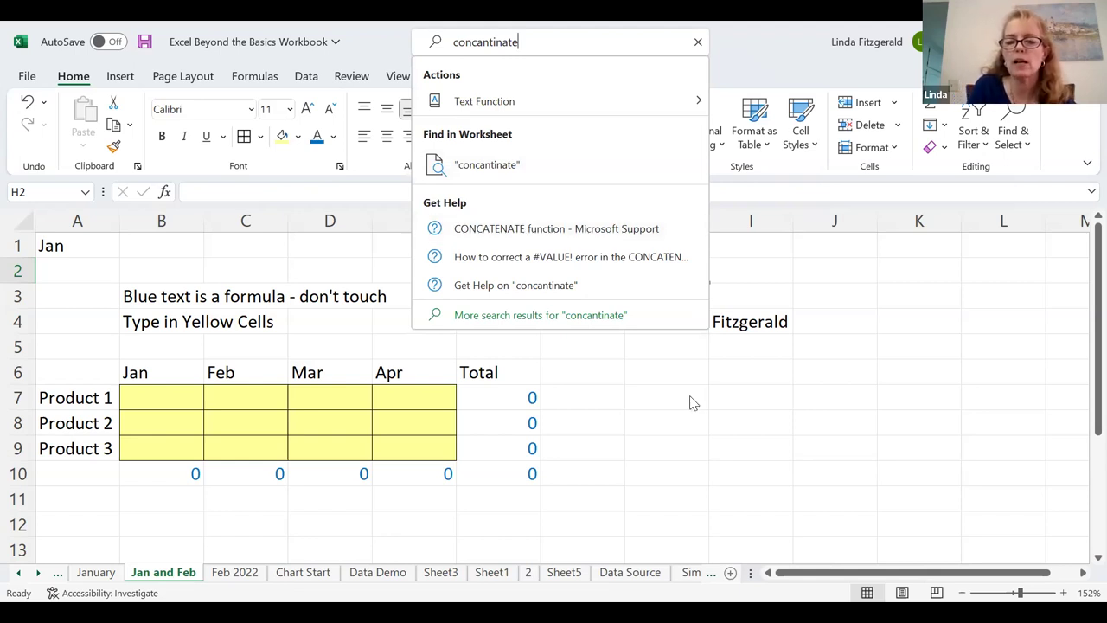
{"action": "key", "text": "Escape"}
Enter the first name and surname together as one full name in cell H5.
{"action": "left_click", "coordinate": [677, 355]}
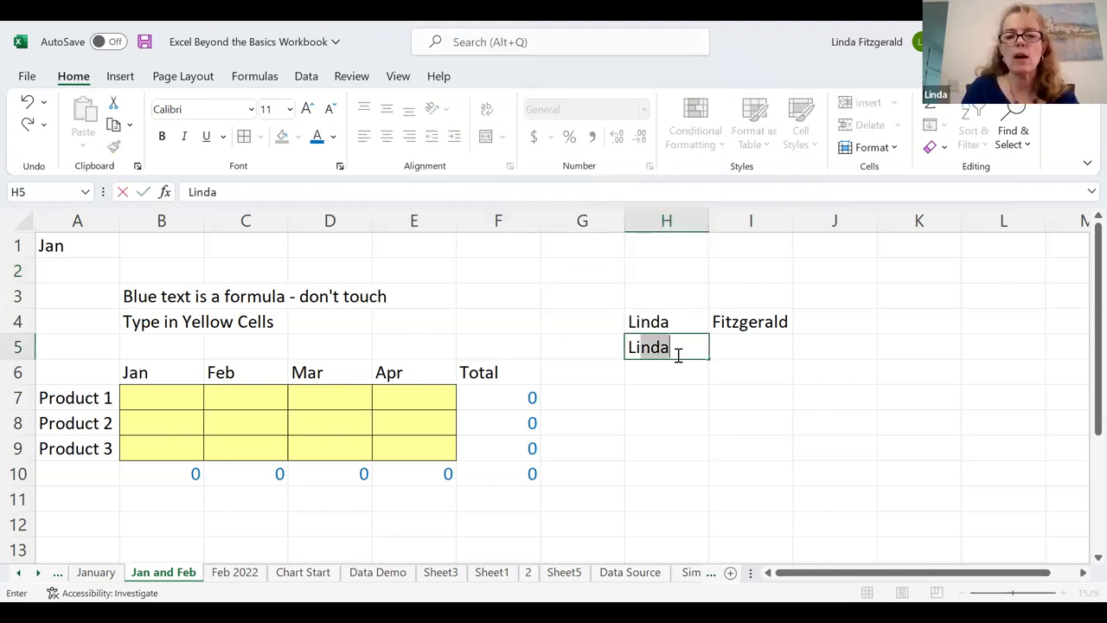
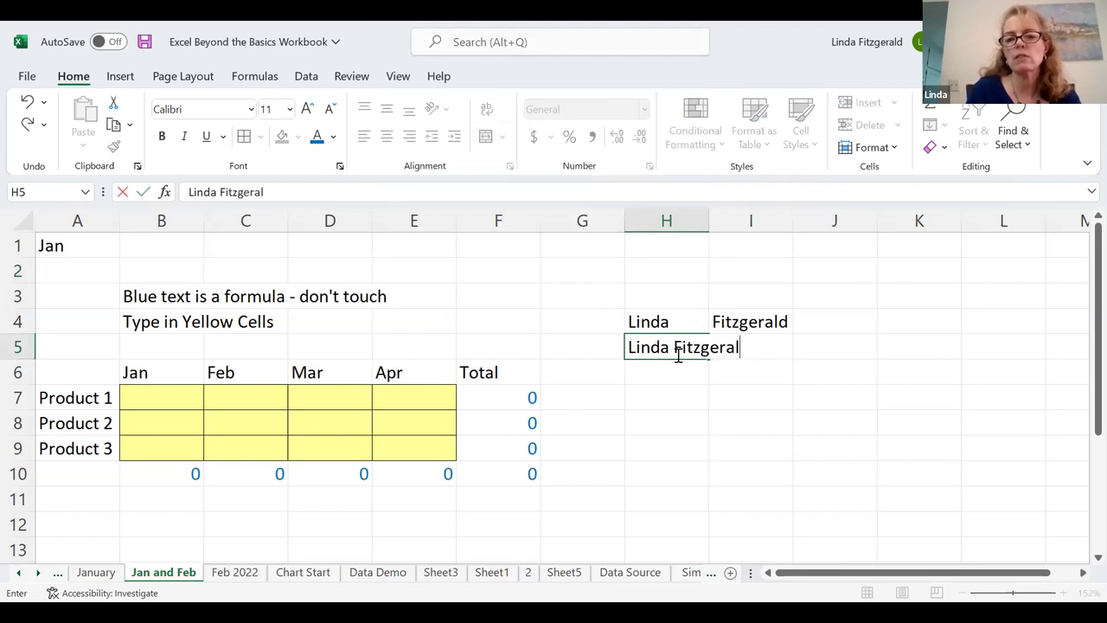
{"action": "key", "text": "Return"}
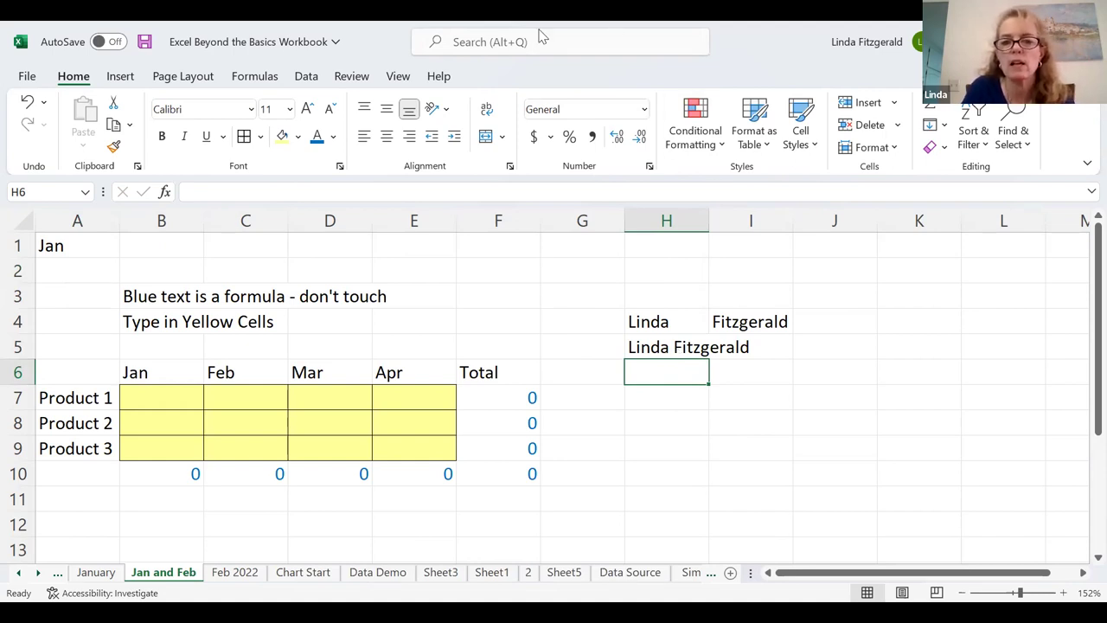
{"action": "left_click", "coordinate": [491, 48]}
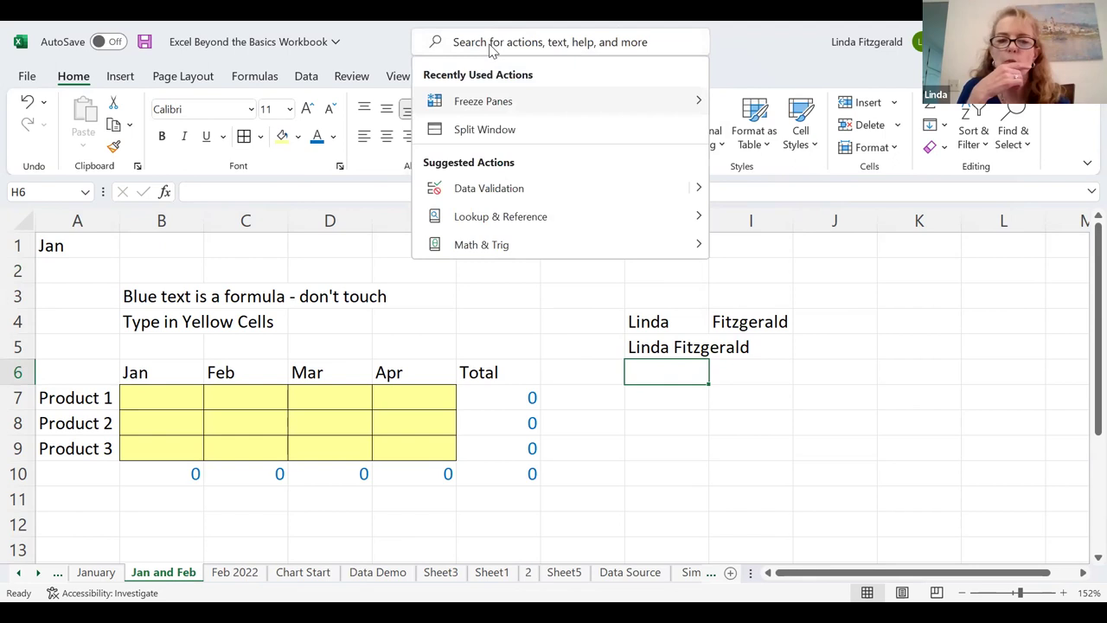
{"action": "left_click", "coordinate": [499, 104]}
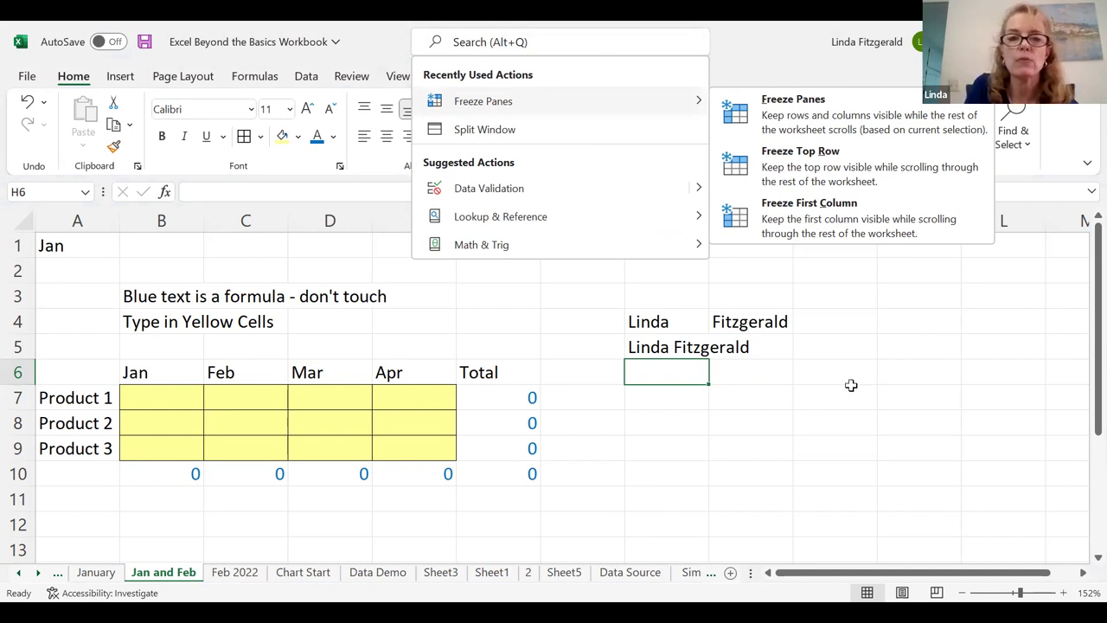
{"action": "key", "text": "Escape"}
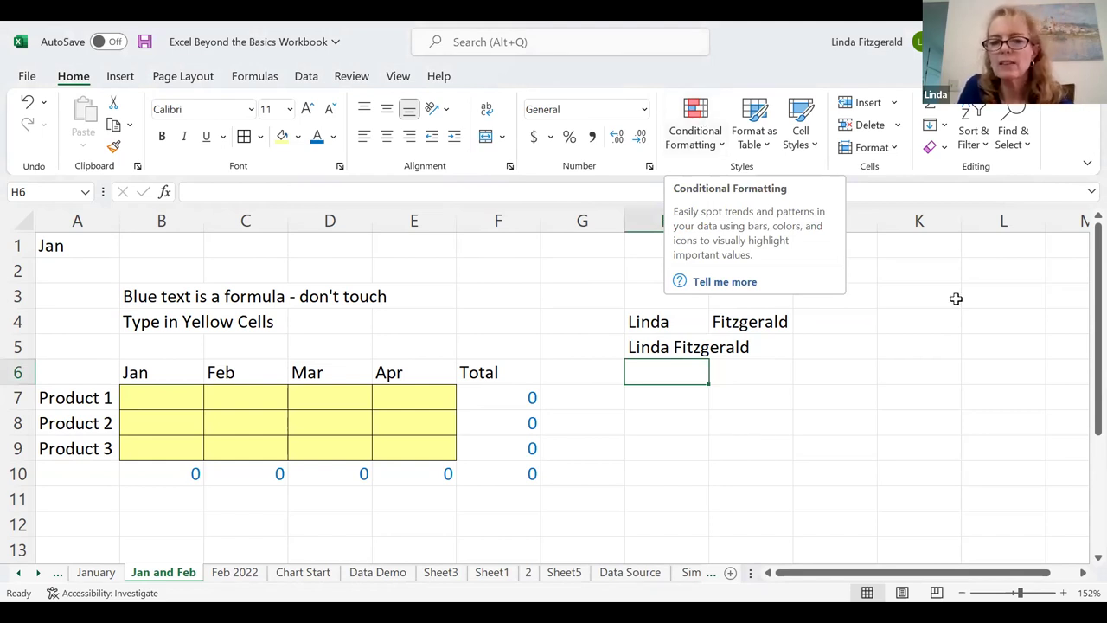
On the January sheet, select the number cells B7:E9.
{"action": "left_click", "coordinate": [885, 352]}
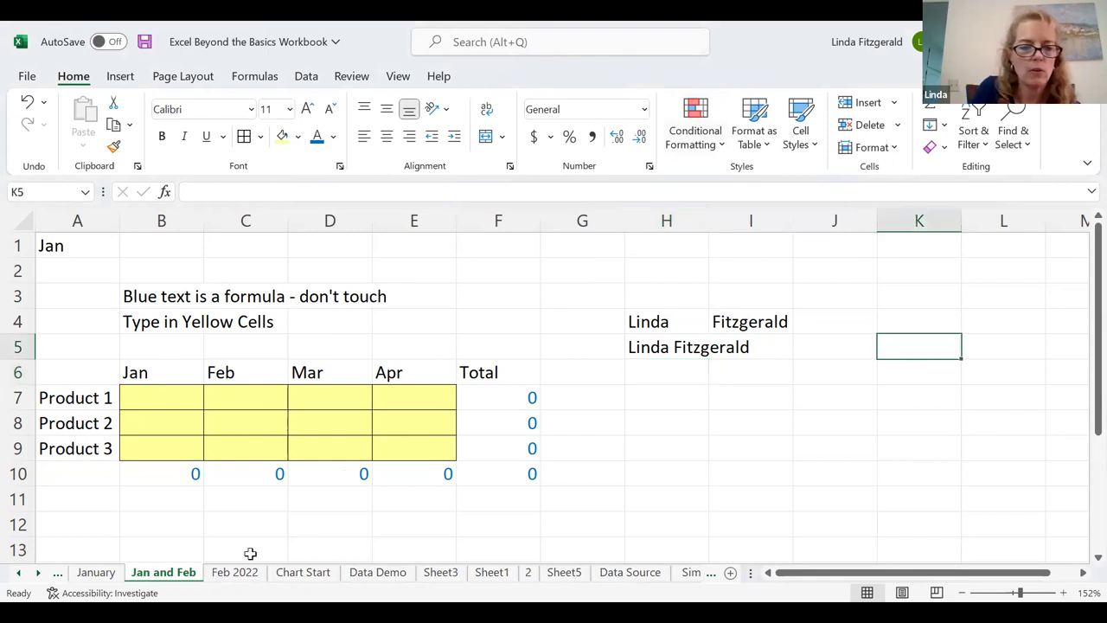
{"action": "left_click", "coordinate": [105, 574]}
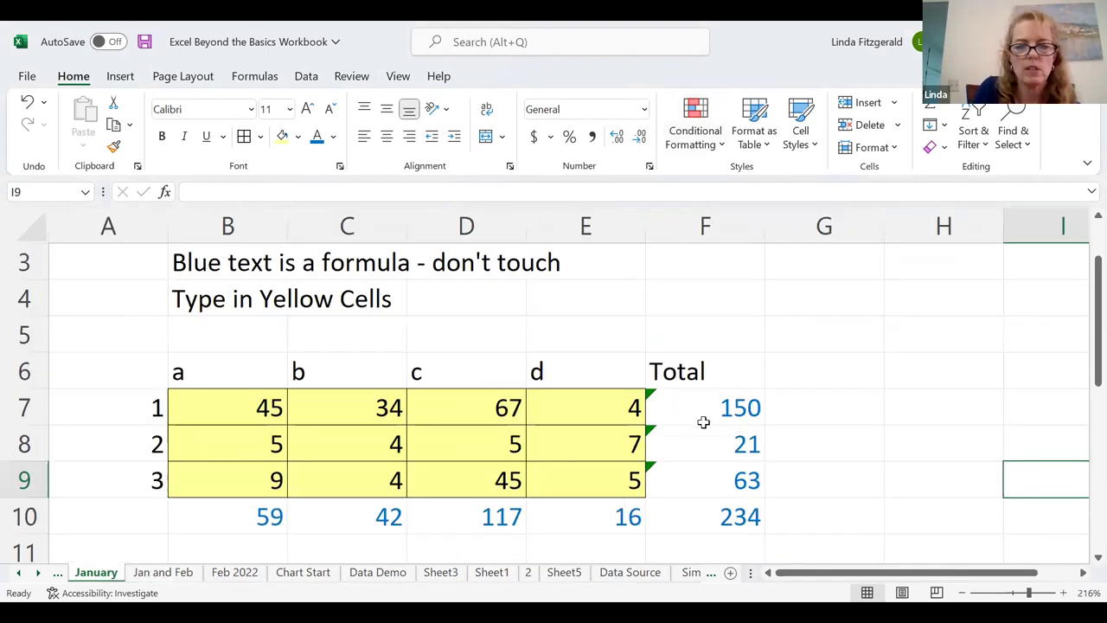
{"action": "scroll", "coordinate": [945, 358], "scroll_direction": "down", "scroll_amount": 1}
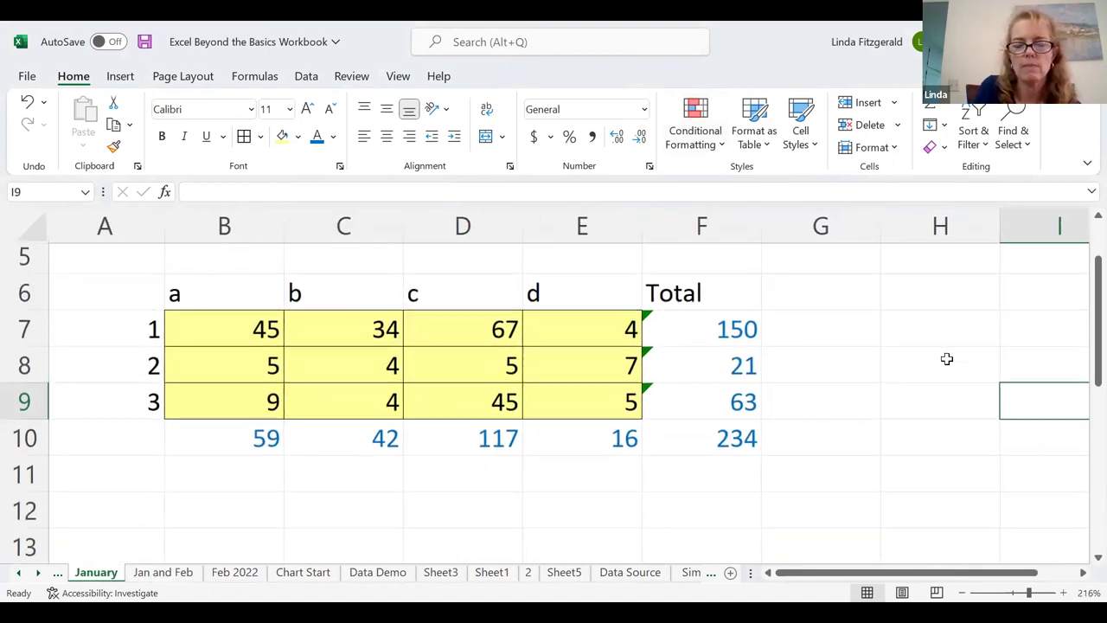
{"action": "left_click", "coordinate": [245, 345]}
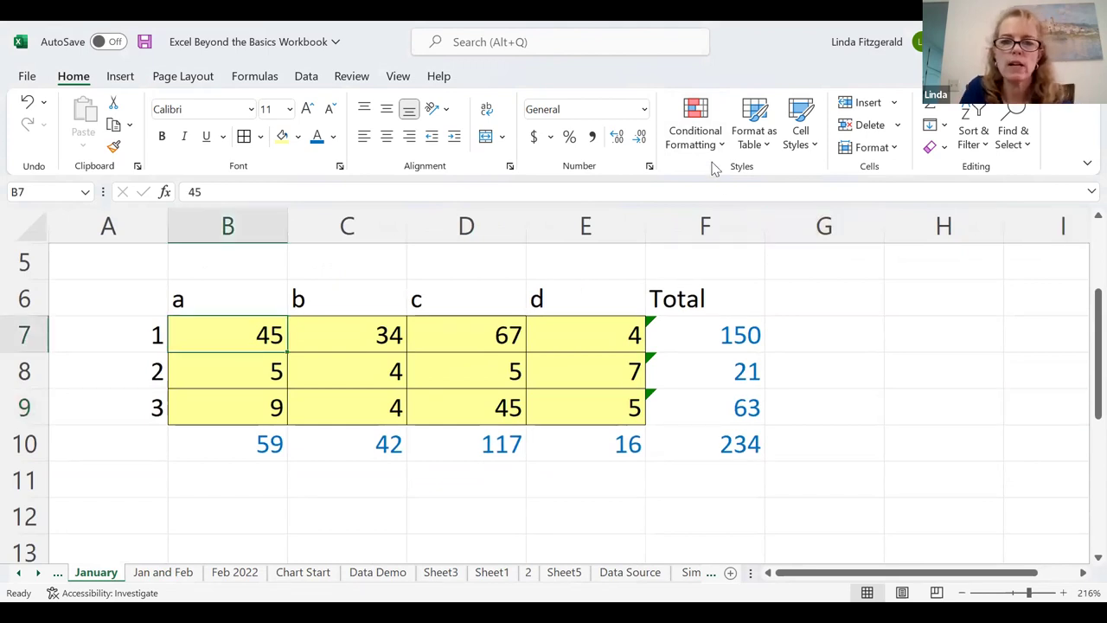
{"action": "left_click_drag", "start_coordinate": [257, 341], "coordinate": [570, 406]}
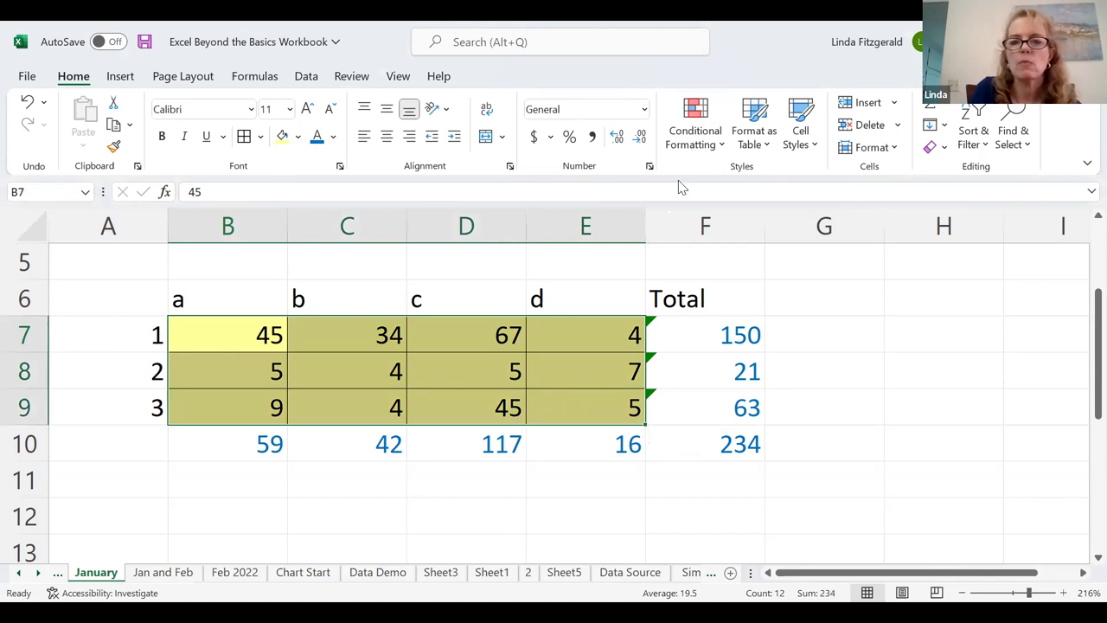
Show the Color Scales gallery under Conditional Formatting for B7:E9.
{"action": "left_click", "coordinate": [722, 145]}
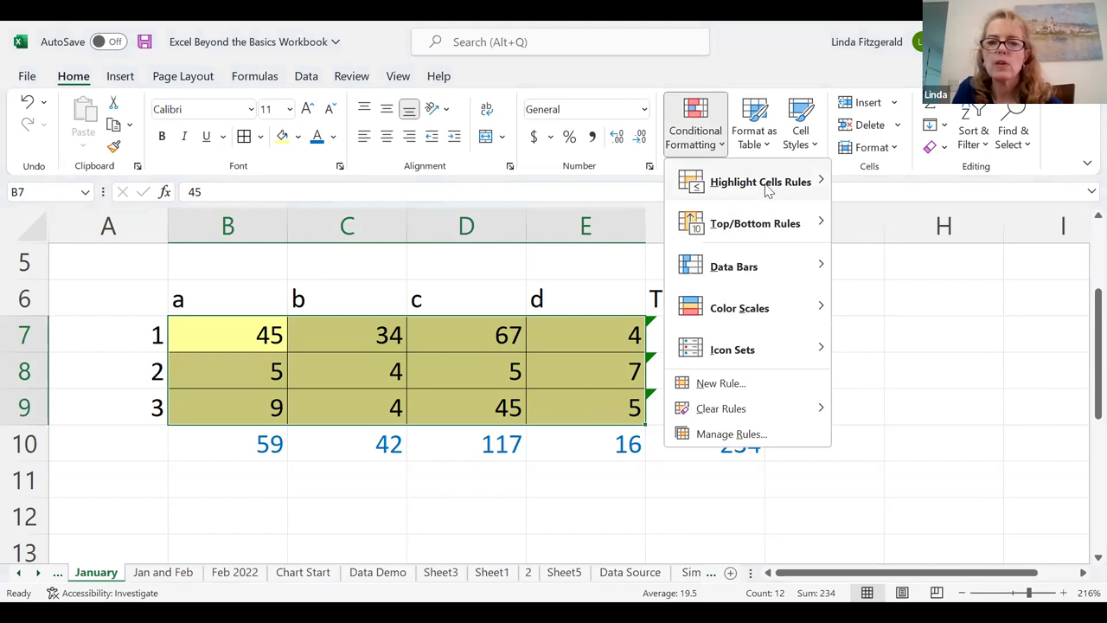
{"action": "mouse_move", "coordinate": [767, 190]}
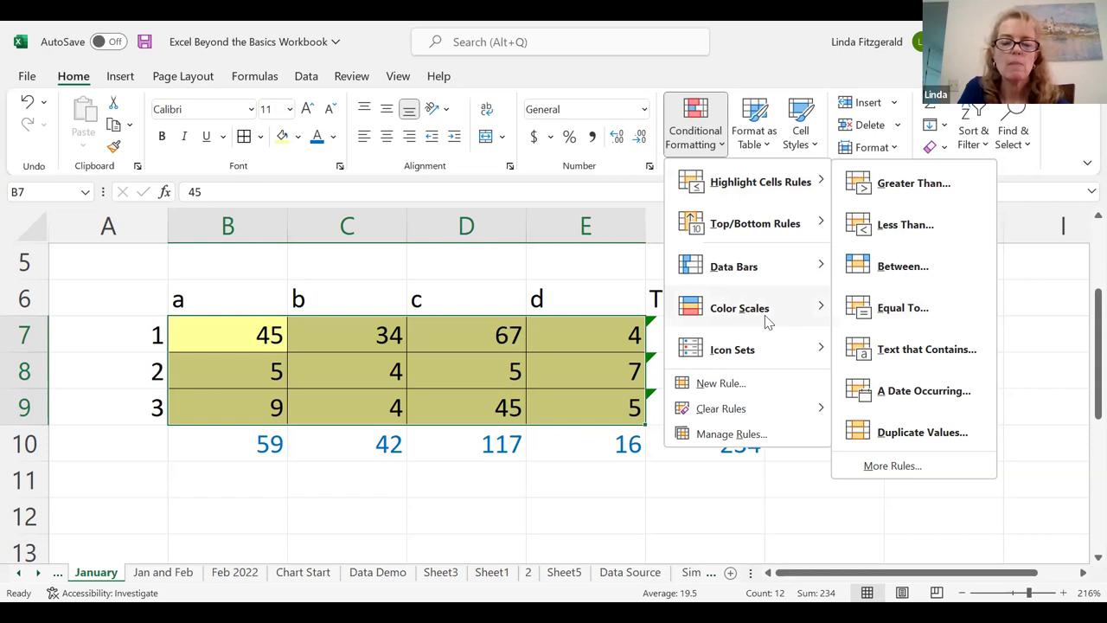
{"action": "mouse_move", "coordinate": [767, 320]}
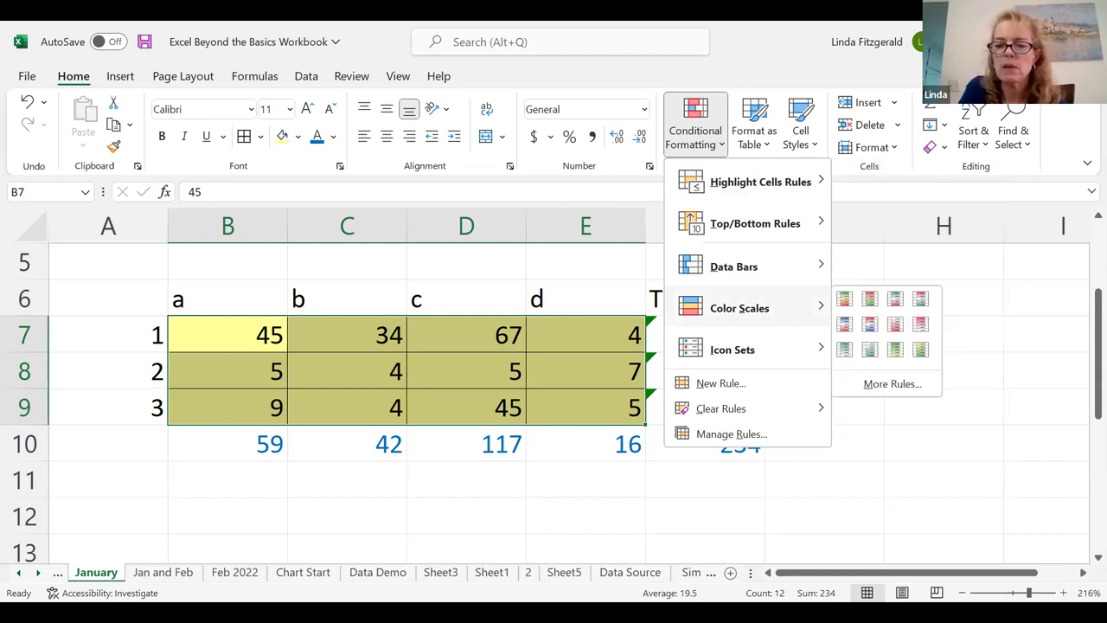
Zoom in and show the Highlight Cells Rules choices under Conditional Formatting.
{"action": "left_click", "coordinate": [1035, 592]}
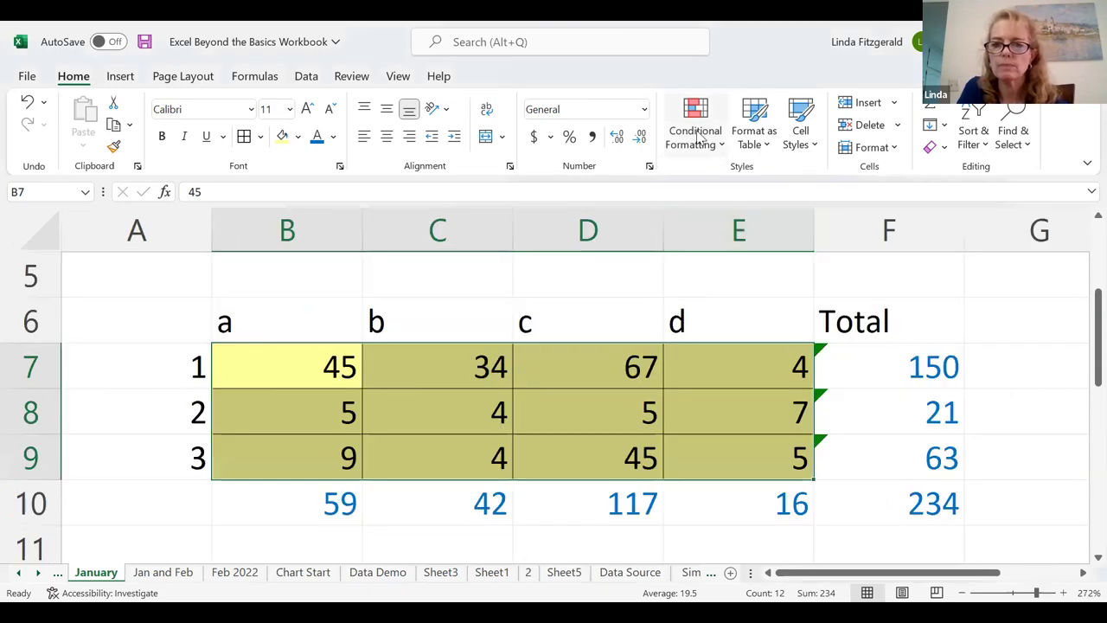
{"action": "left_click", "coordinate": [695, 130]}
{"action": "mouse_move", "coordinate": [766, 321]}
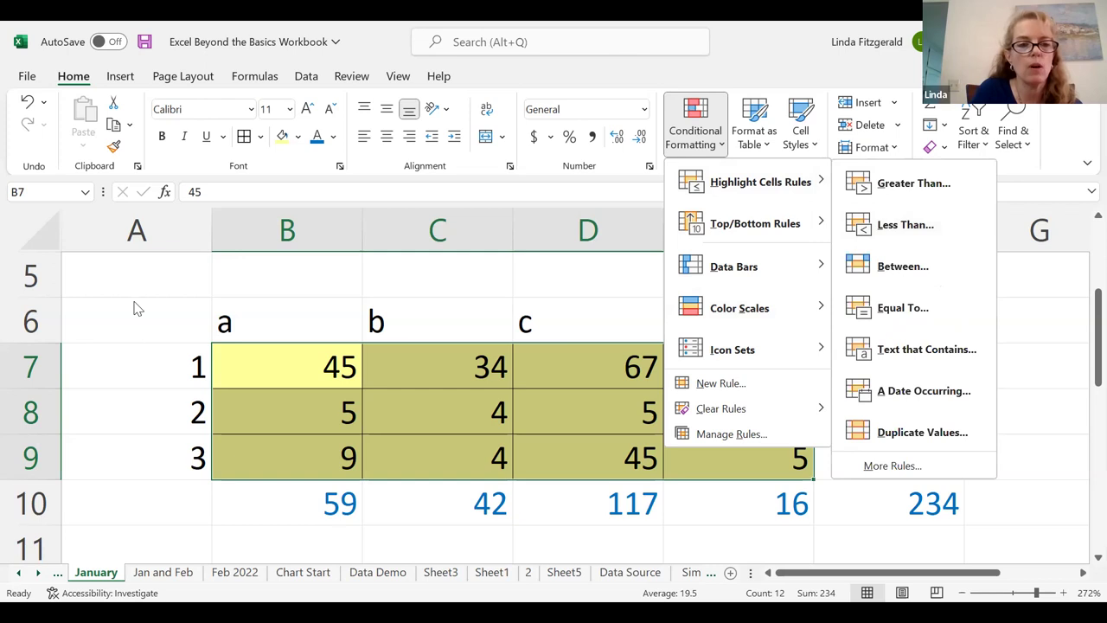
Dismiss the formatting menu, undo and redo, deselect, then go to the Feb 2022 sheet.
{"action": "left_click", "coordinate": [103, 235]}
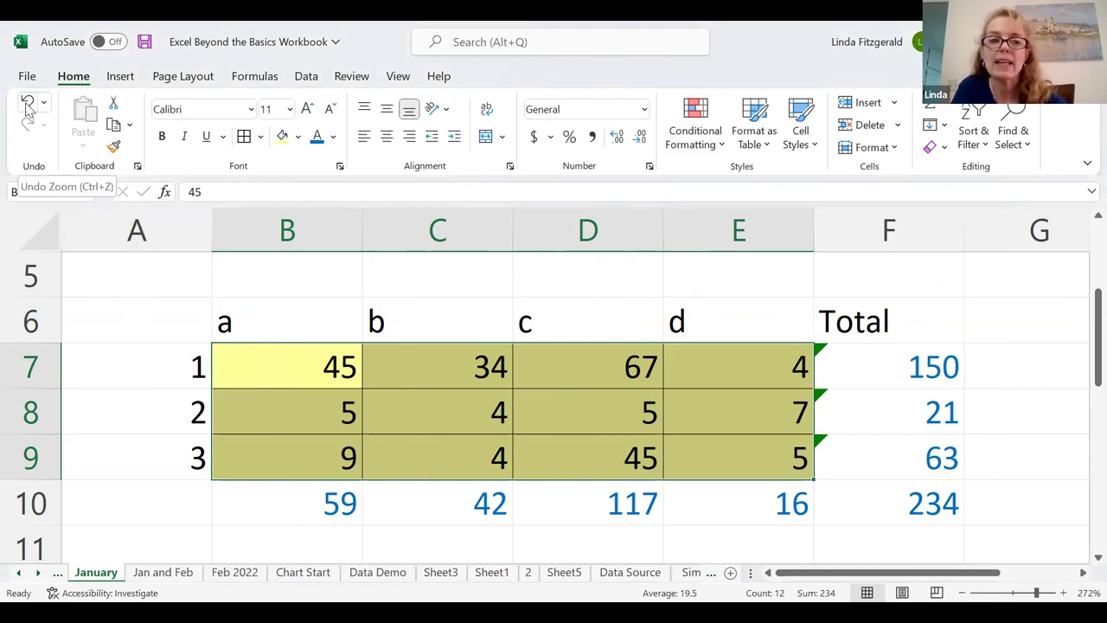
{"action": "left_click", "coordinate": [27, 106]}
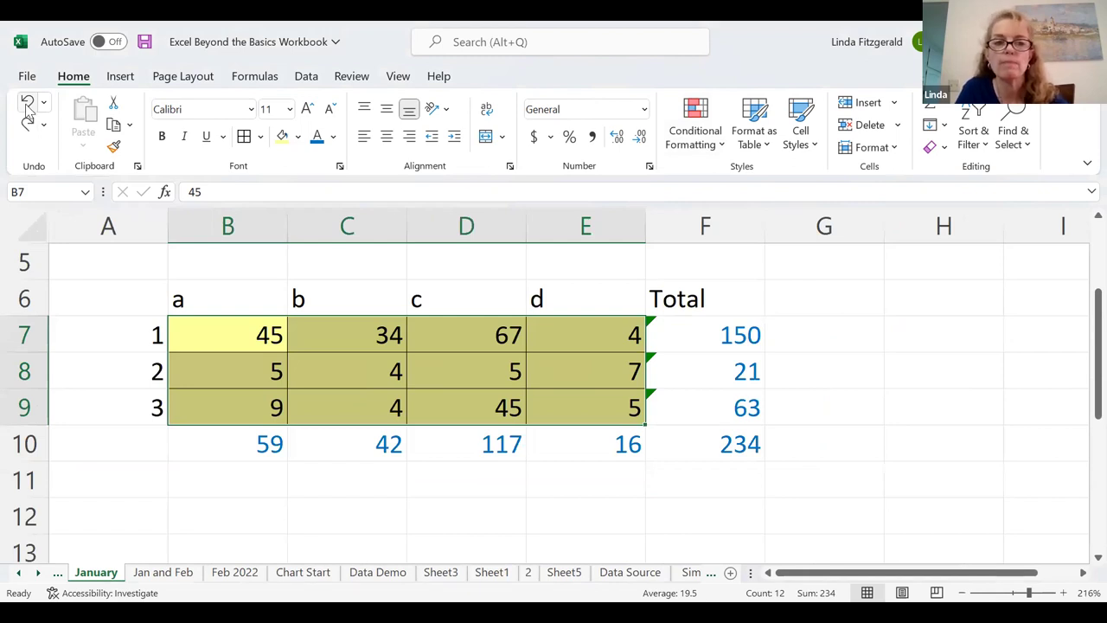
{"action": "left_click", "coordinate": [27, 125]}
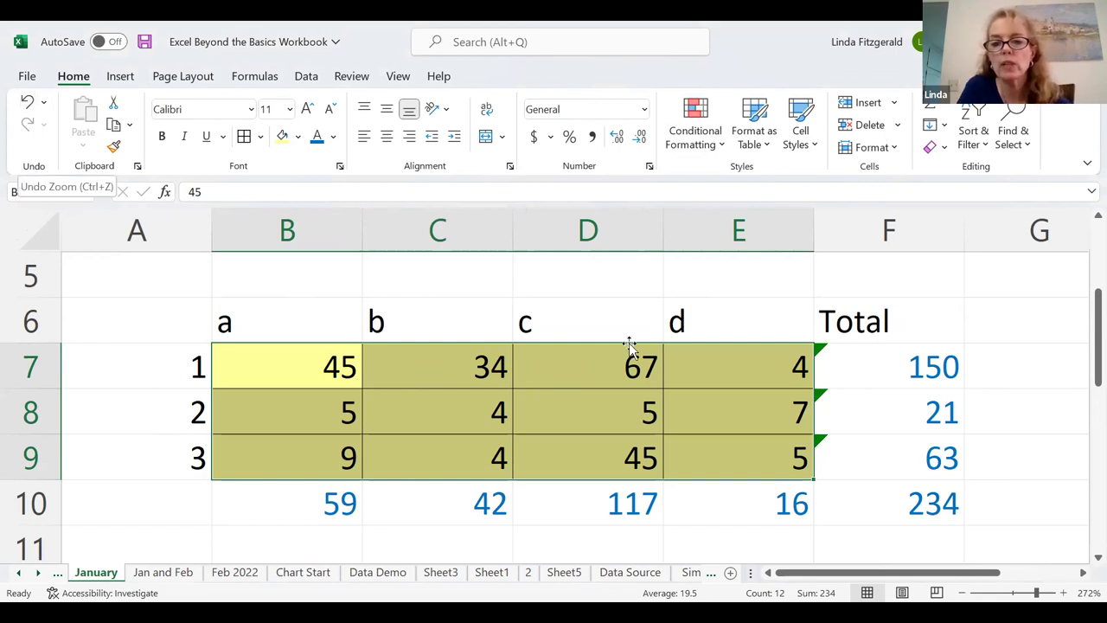
{"action": "left_click", "coordinate": [586, 330]}
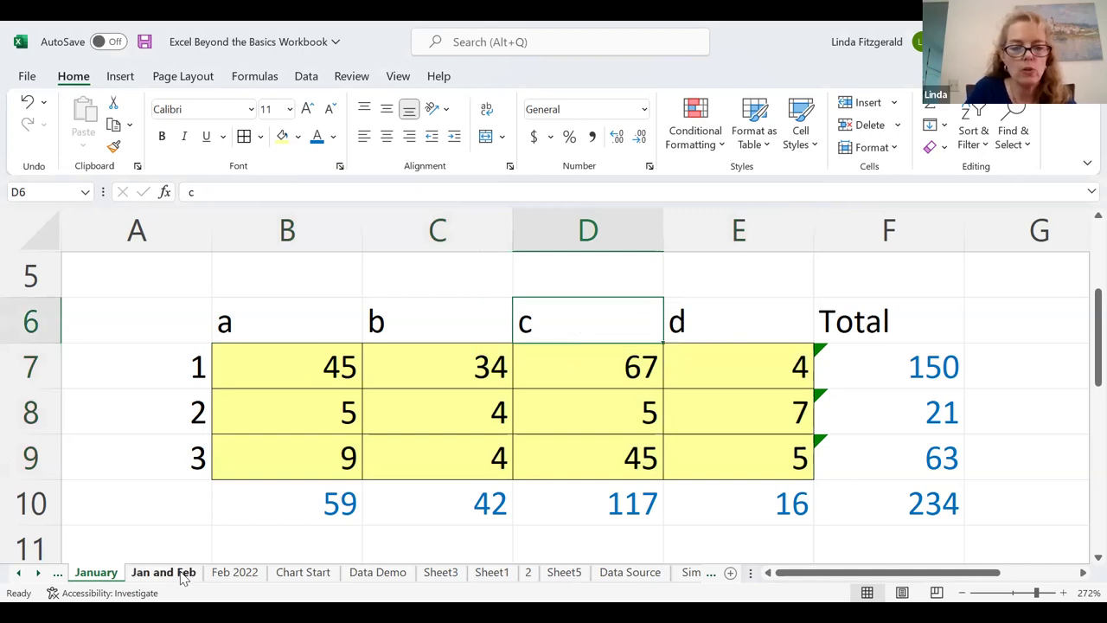
{"action": "left_click", "coordinate": [181, 573]}
{"action": "left_click", "coordinate": [236, 573]}
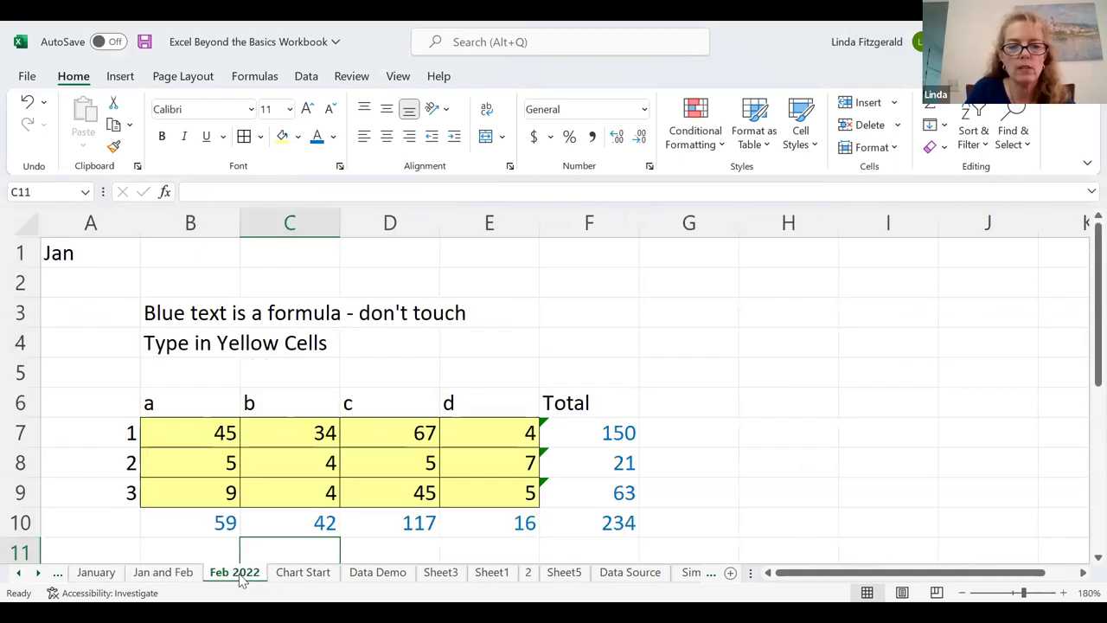
On Chart Start, move the 100% stacked column chart below the monthly table.
{"action": "left_click", "coordinate": [297, 574]}
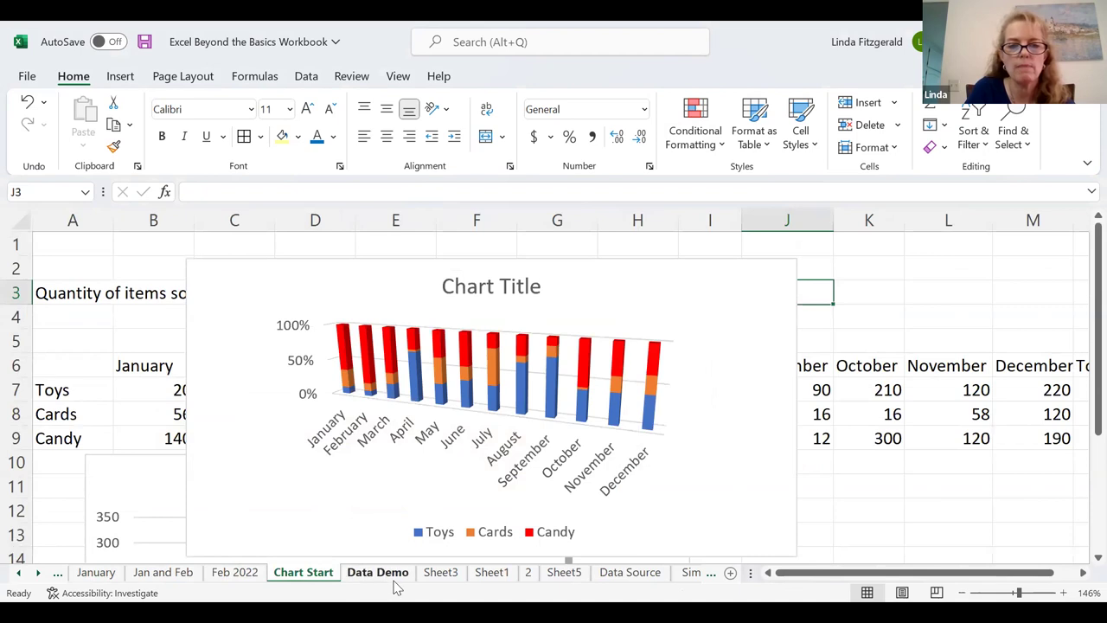
{"action": "left_click_drag", "start_coordinate": [732, 310], "coordinate": [978, 469]}
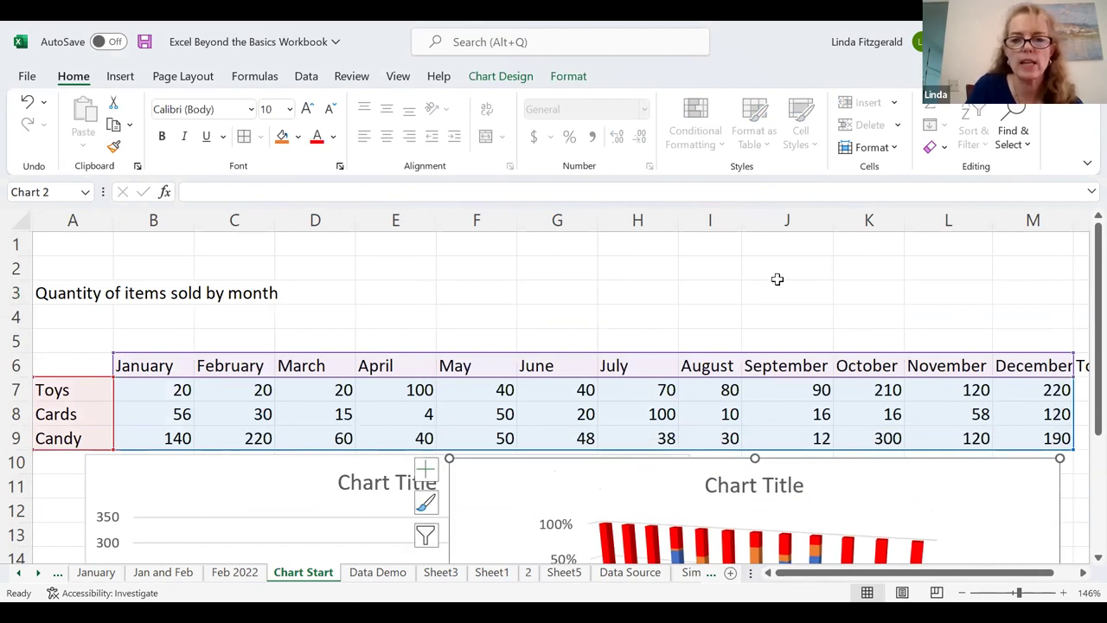
{"action": "scroll", "coordinate": [777, 278], "scroll_direction": "down", "scroll_amount": 1}
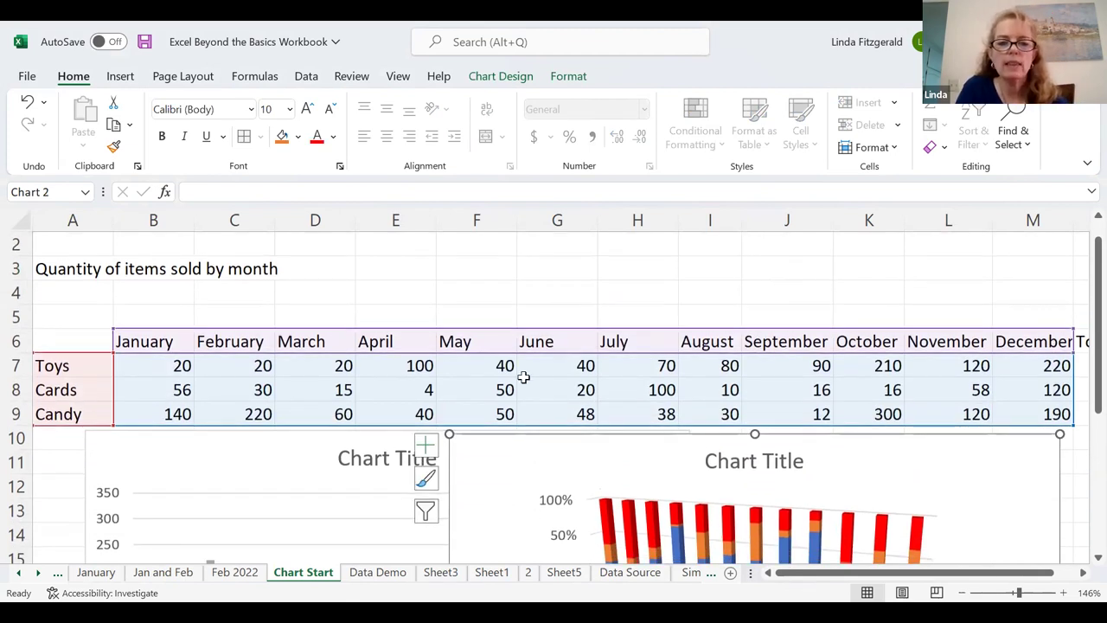
{"action": "left_click", "coordinate": [586, 288]}
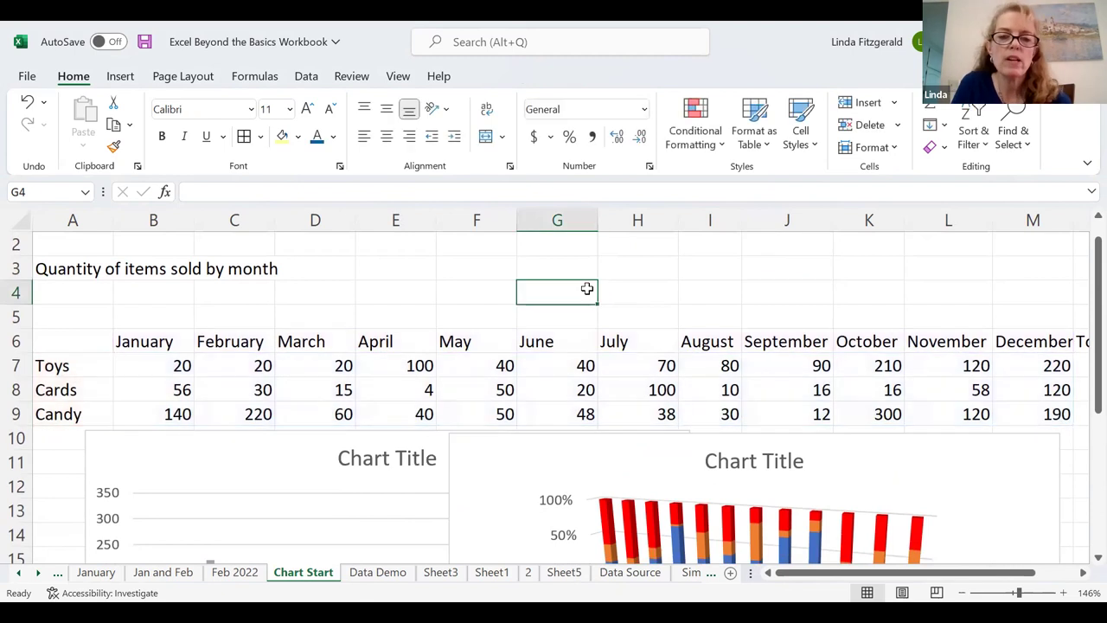
Add a note reading 'Ran out of stock' to cell E8.
{"action": "left_click", "coordinate": [392, 388]}
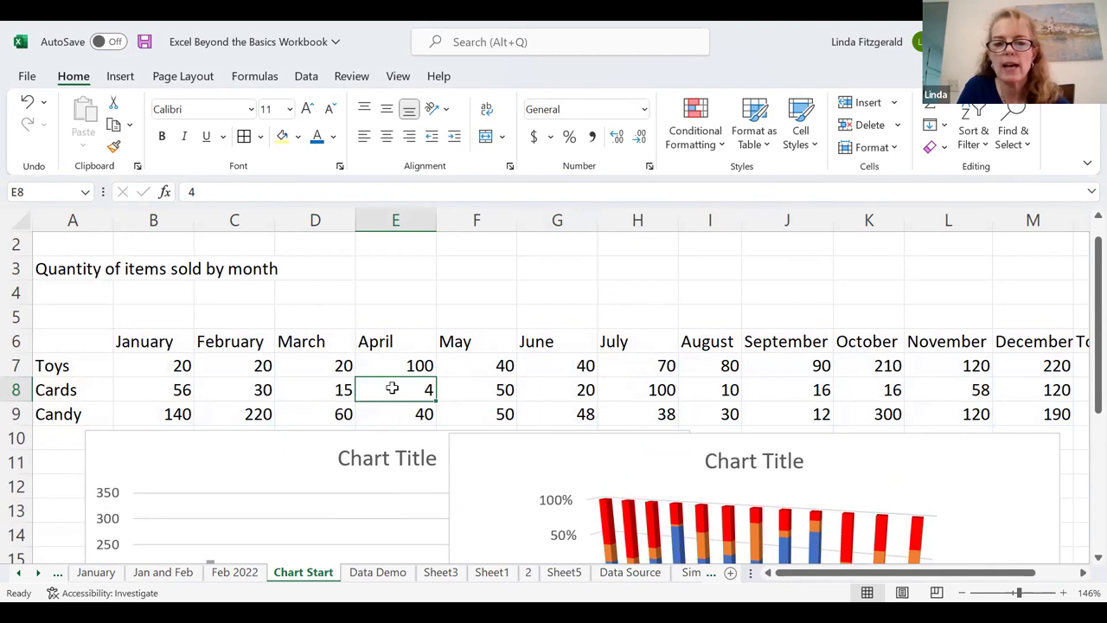
{"action": "right_click", "coordinate": [393, 389]}
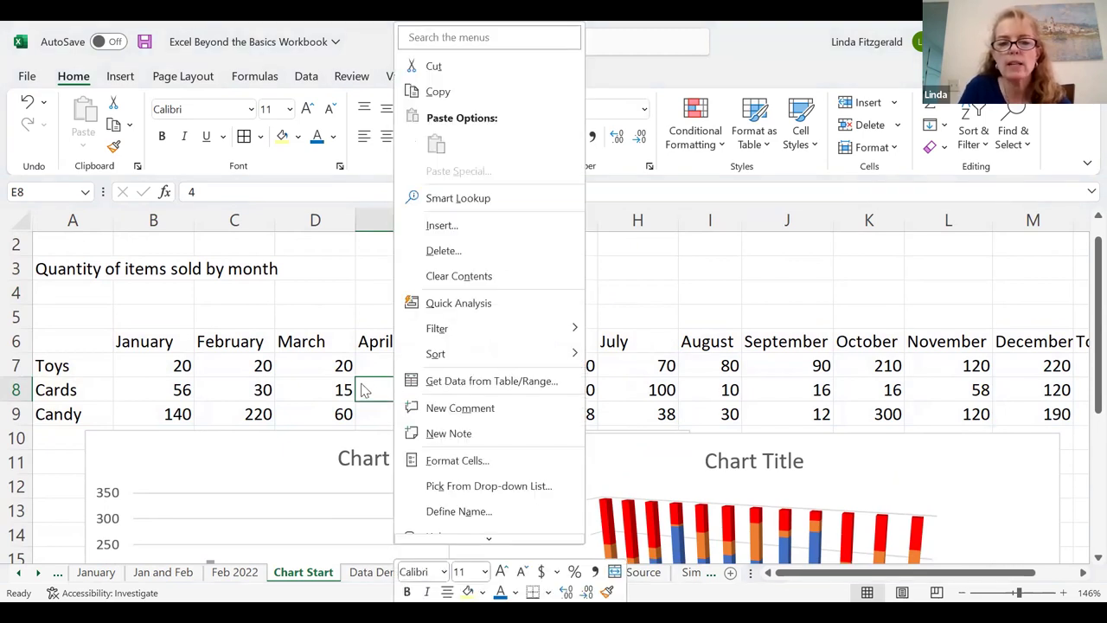
{"action": "key", "text": "Escape"}
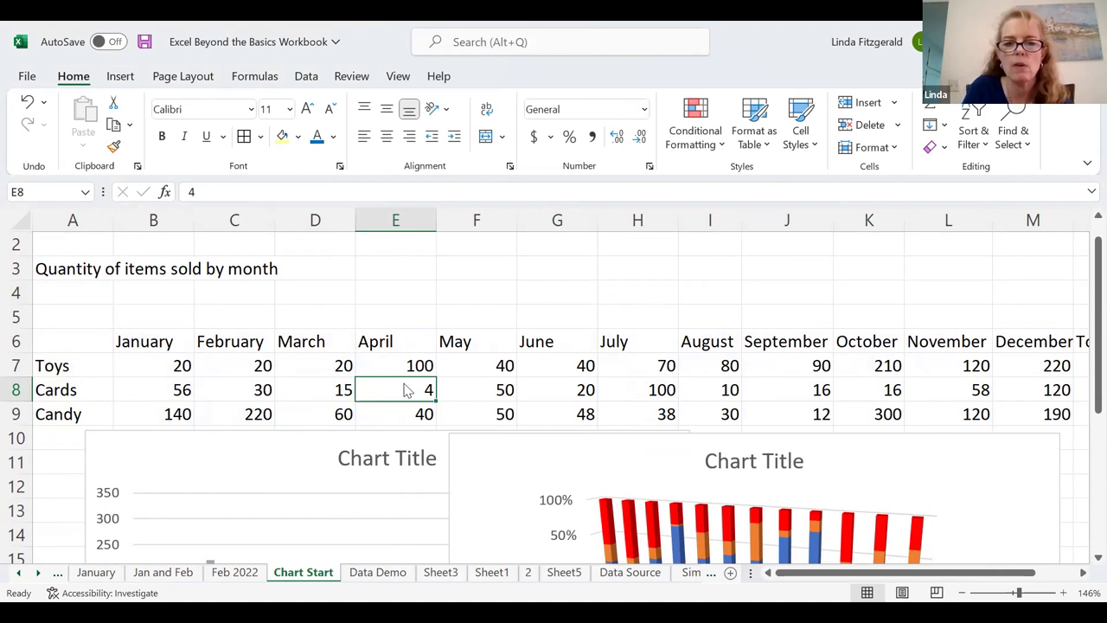
{"action": "right_click", "coordinate": [407, 390]}
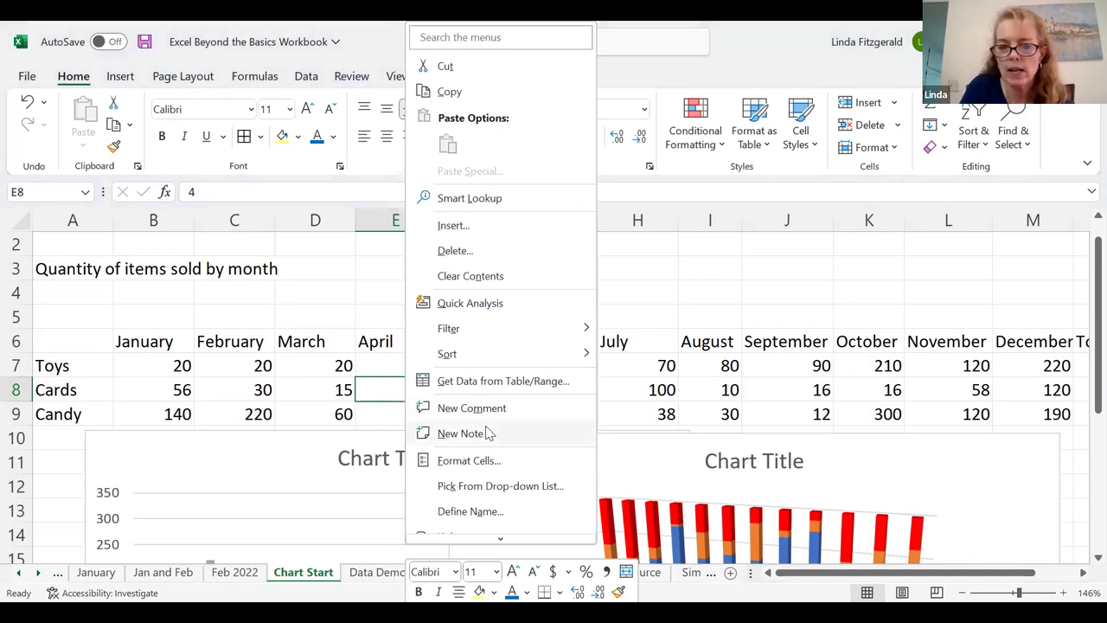
{"action": "left_click", "coordinate": [486, 433]}
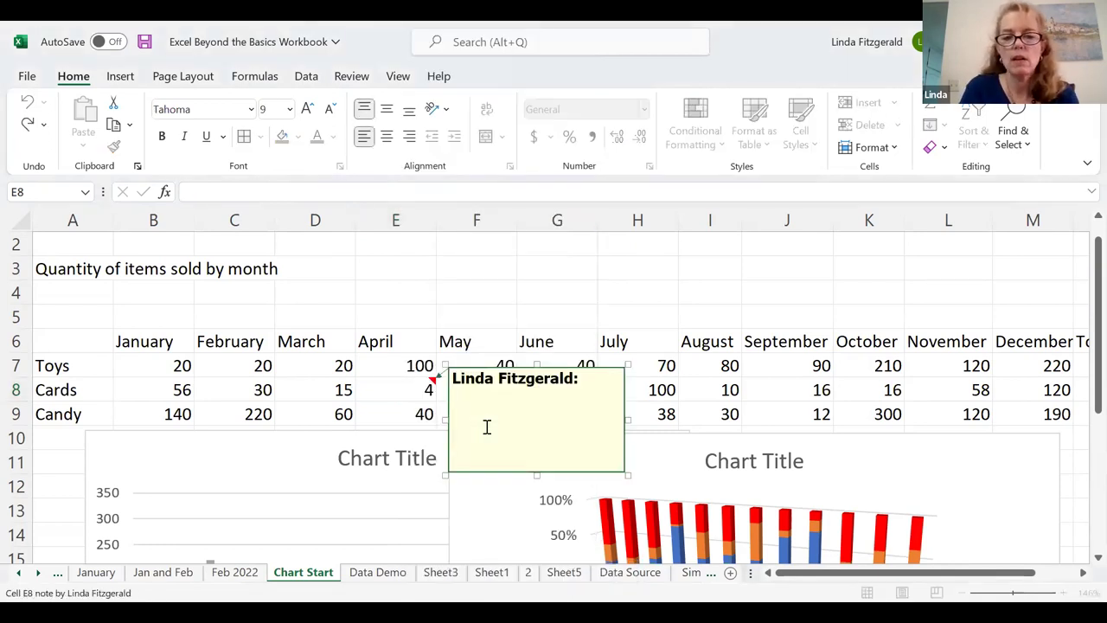
{"action": "type", "text": "Ran"}
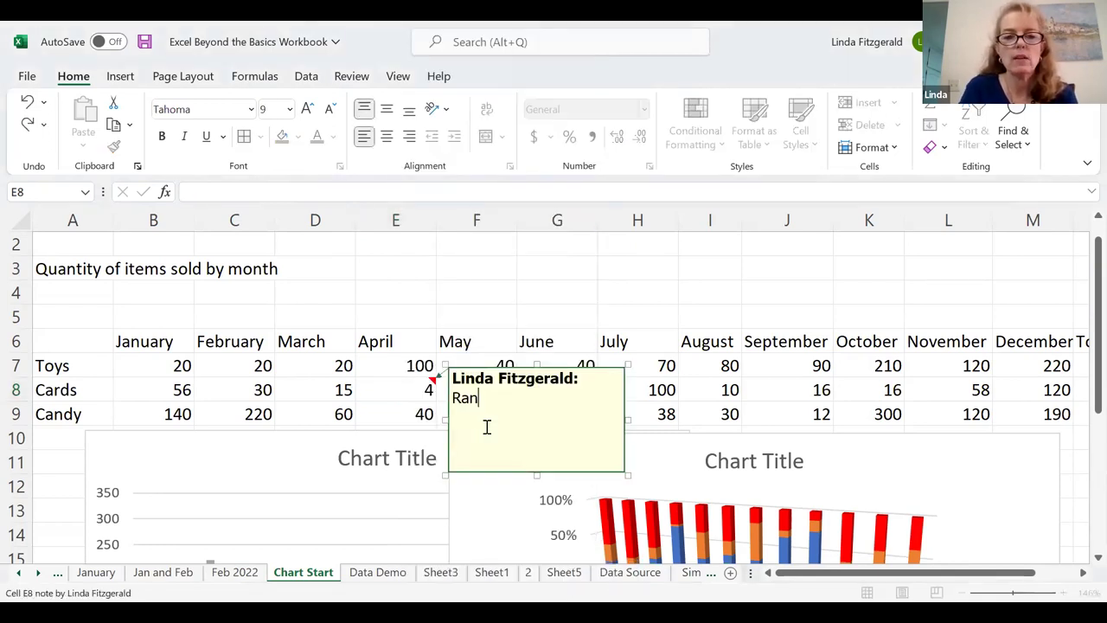
{"action": "type", "text": " out of stock"}
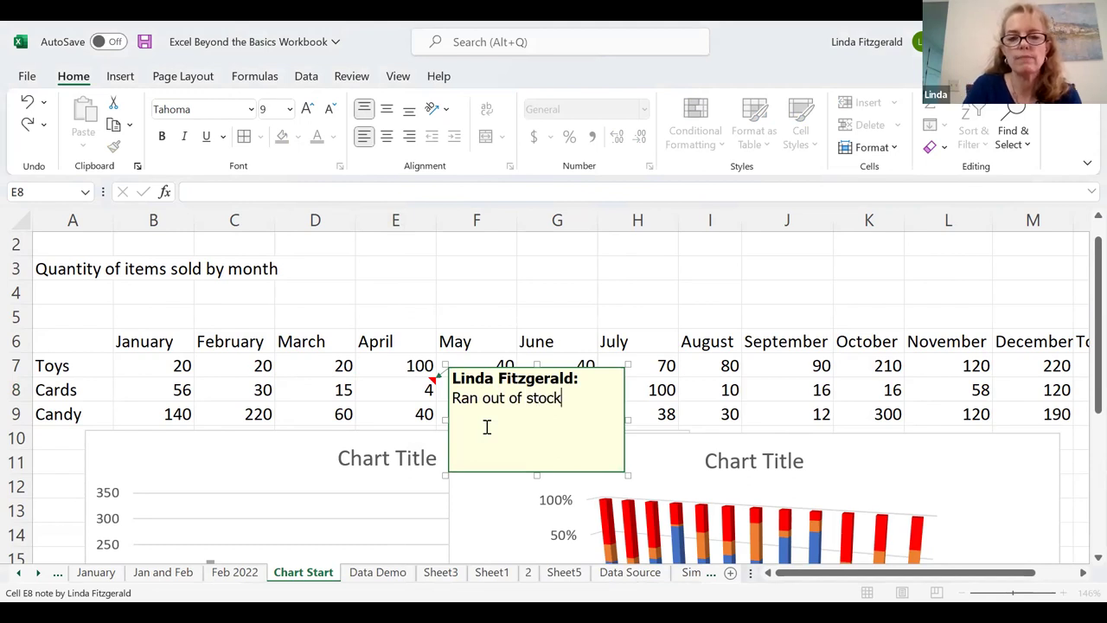
{"action": "left_click", "coordinate": [537, 296]}
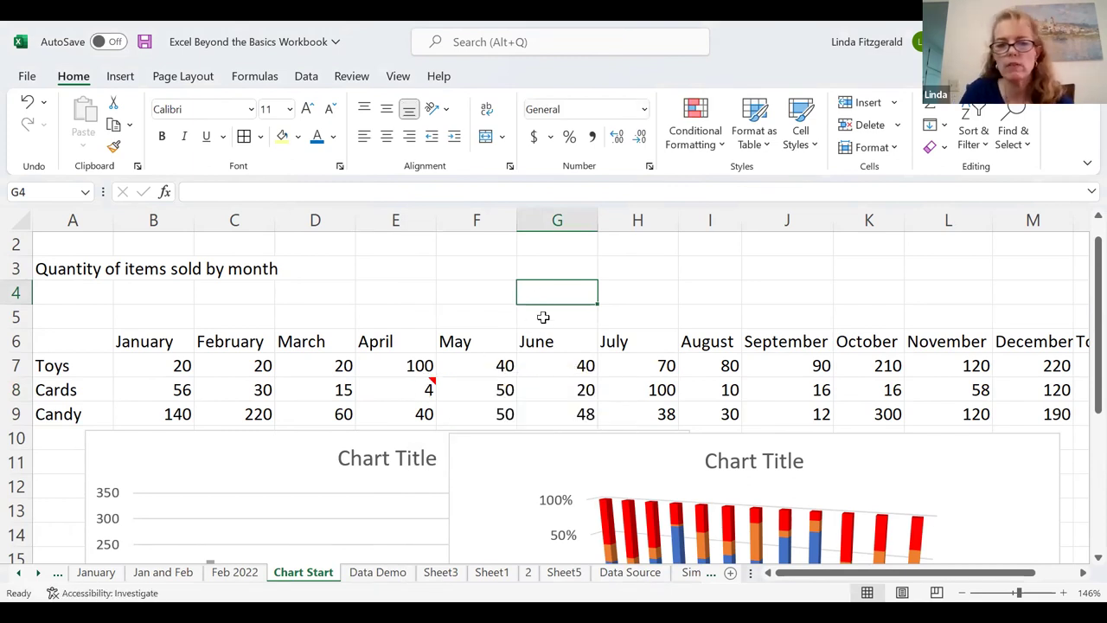
{"action": "mouse_move", "coordinate": [383, 388]}
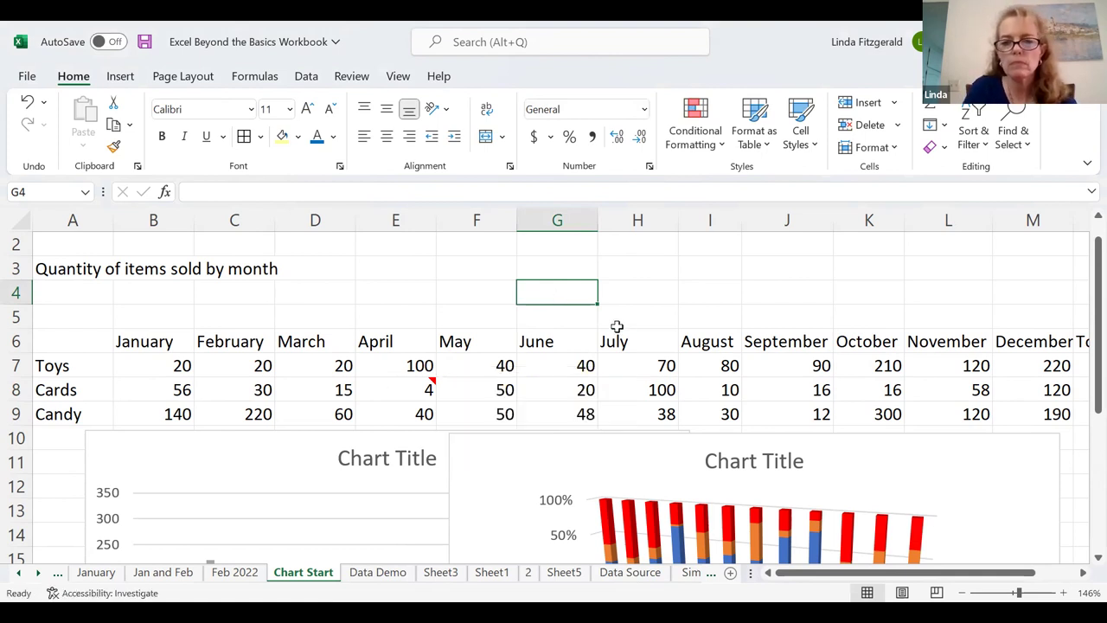
{"action": "left_click", "coordinate": [608, 297]}
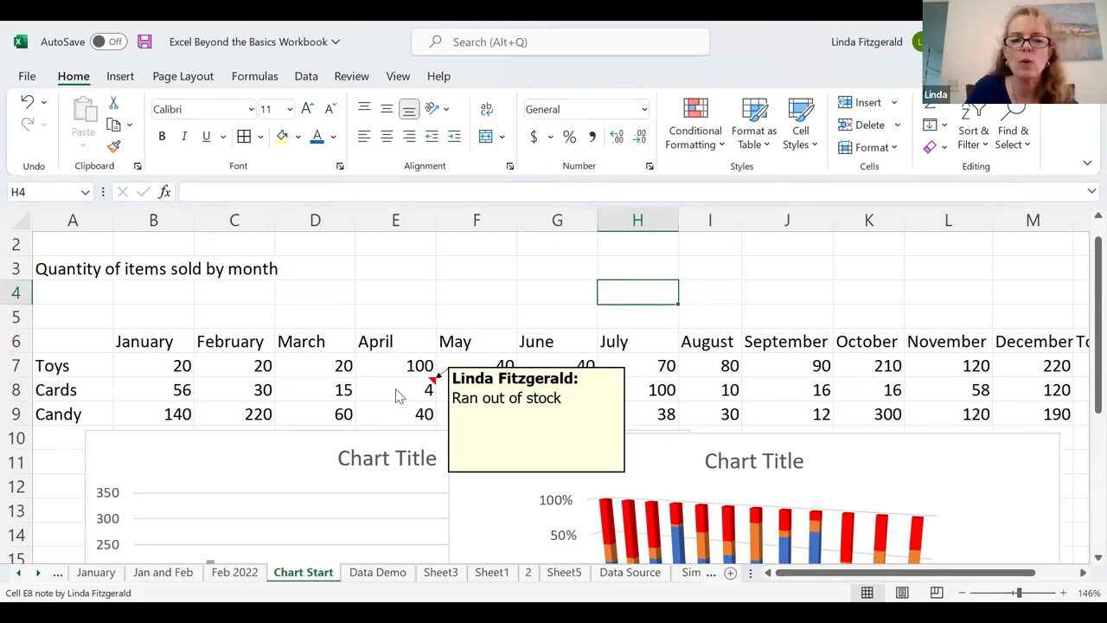
Open the E8 note for editing, then bring up E8's shortcut menu again.
{"action": "right_click", "coordinate": [397, 395]}
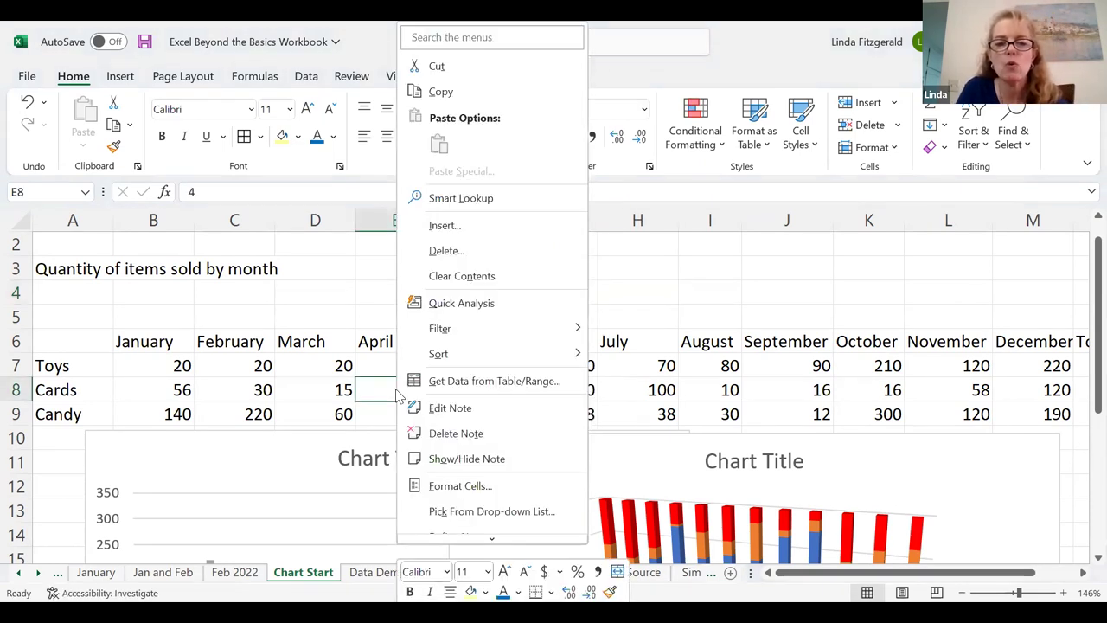
{"action": "left_click", "coordinate": [480, 409]}
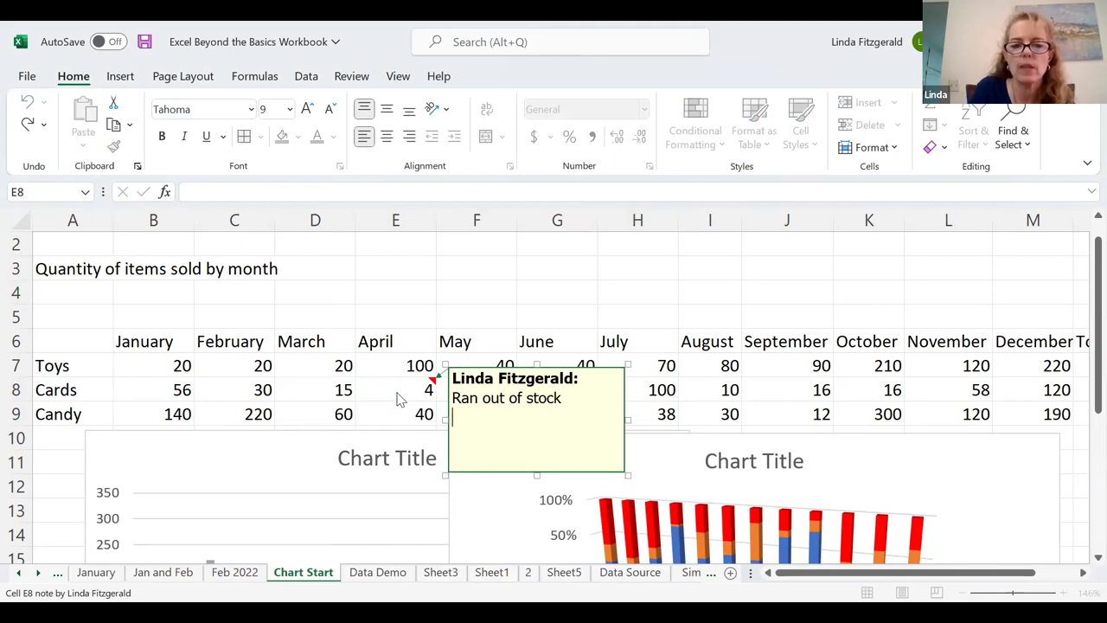
{"action": "right_click", "coordinate": [400, 399]}
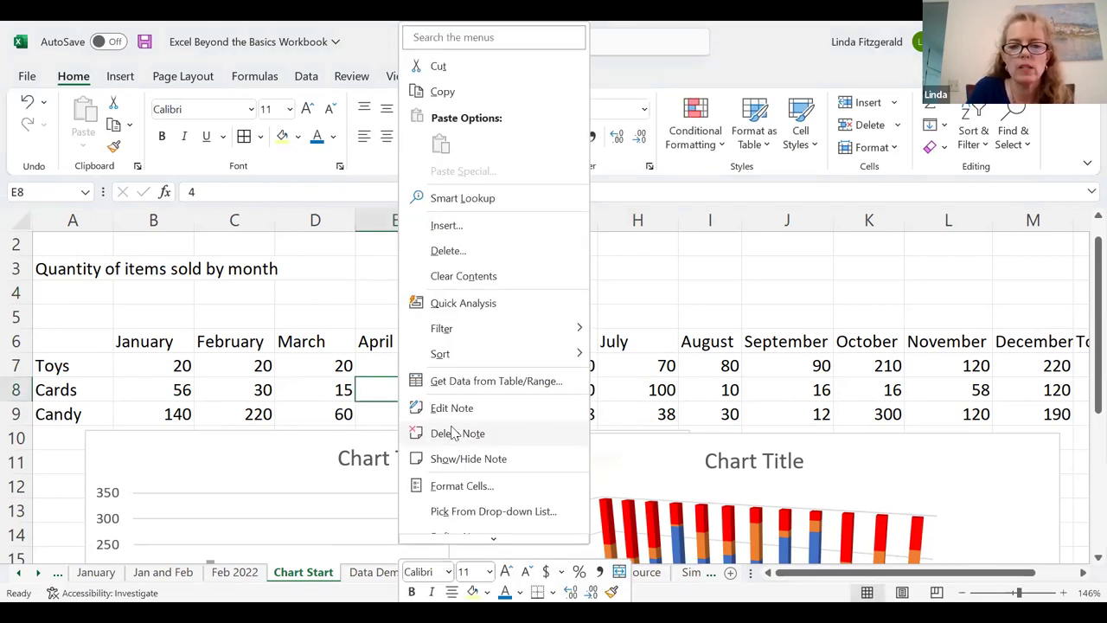
{"action": "left_click", "coordinate": [380, 390]}
{"action": "right_click", "coordinate": [383, 394]}
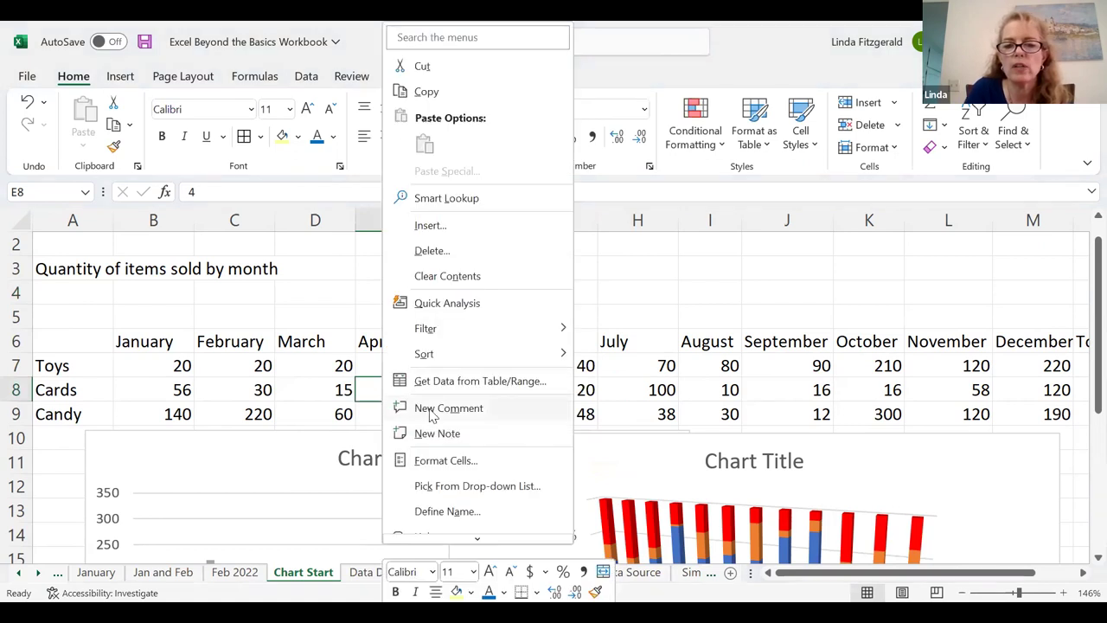
Add a comment 'Tell me more about why this number is so low' to E8.
{"action": "left_click", "coordinate": [430, 411]}
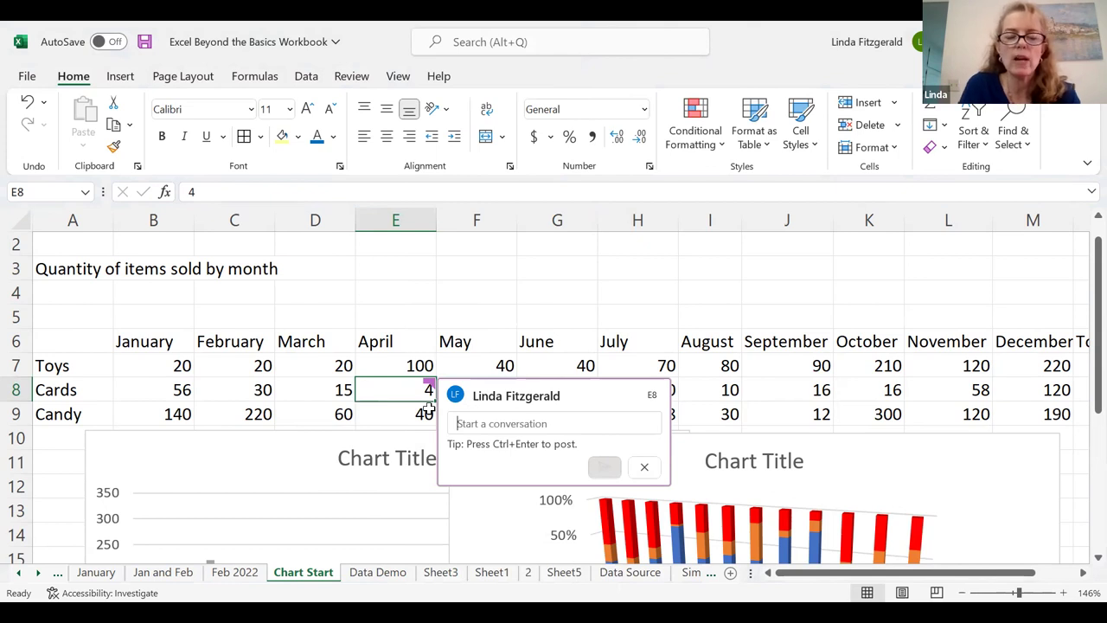
{"action": "type", "text": "Tell me mre"}
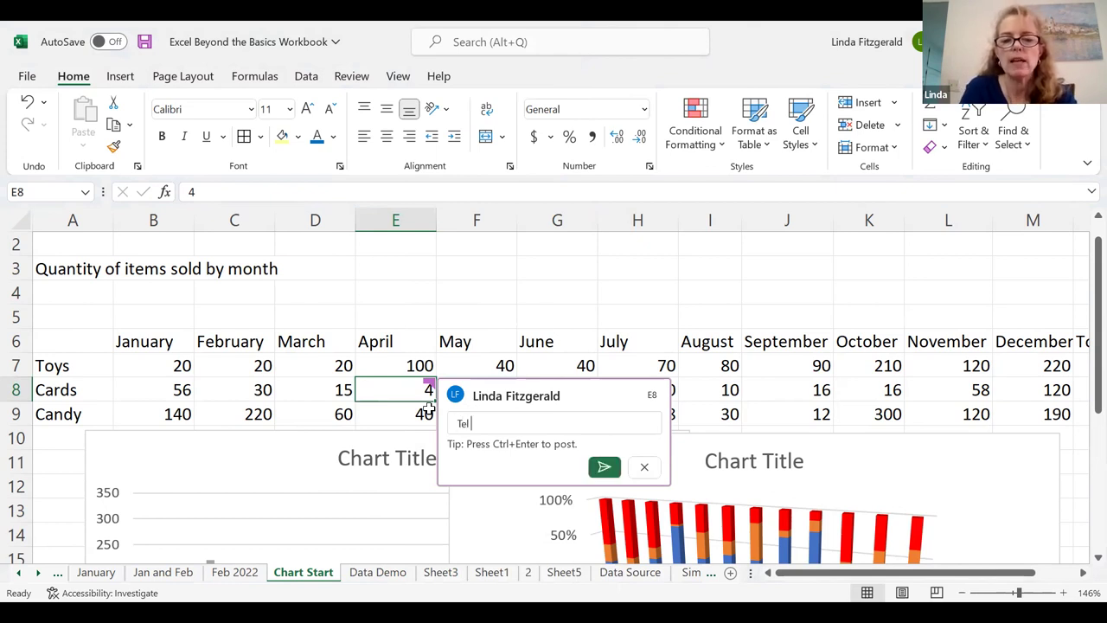
{"action": "key", "text": "BackSpace"}
{"action": "key", "text": "BackSpace"}
{"action": "type", "text": "ore "}
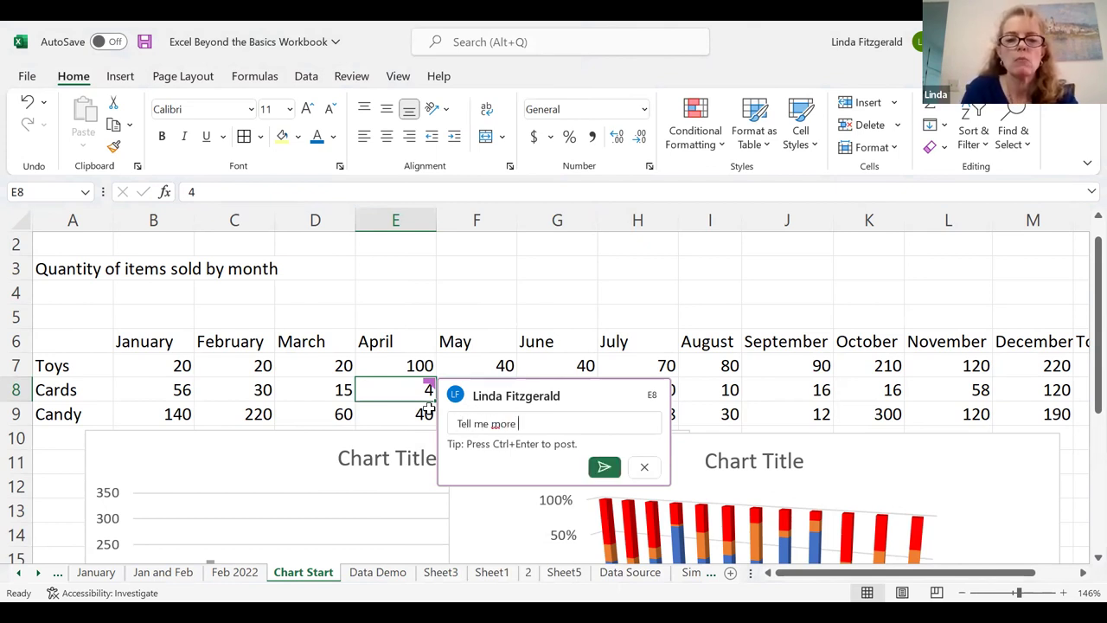
{"action": "type", "text": "about why this "}
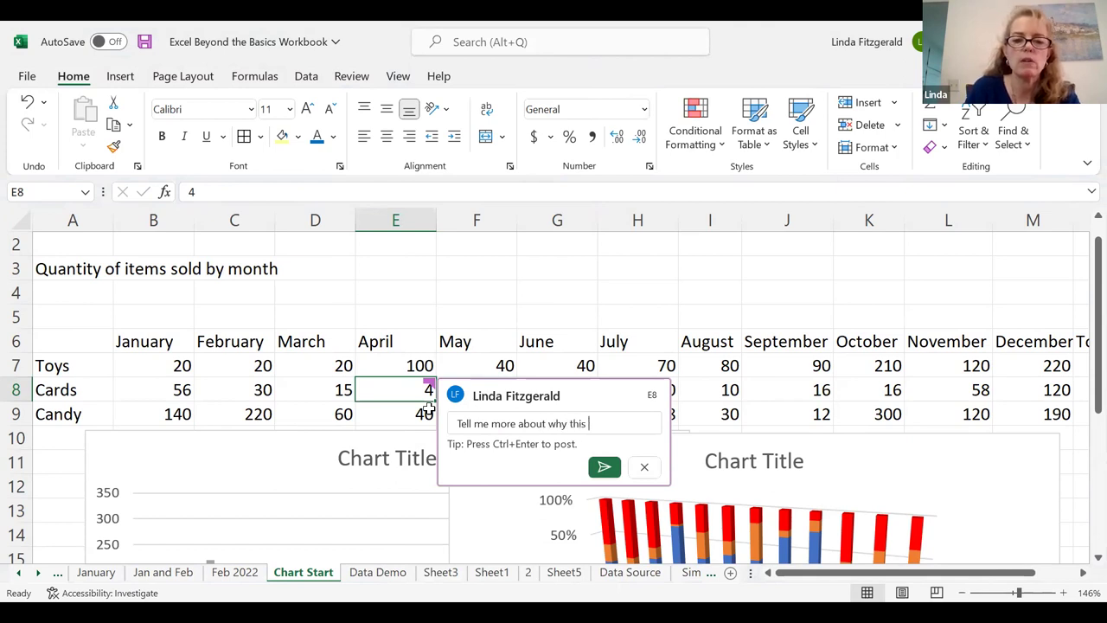
{"action": "type", "text": "number is "}
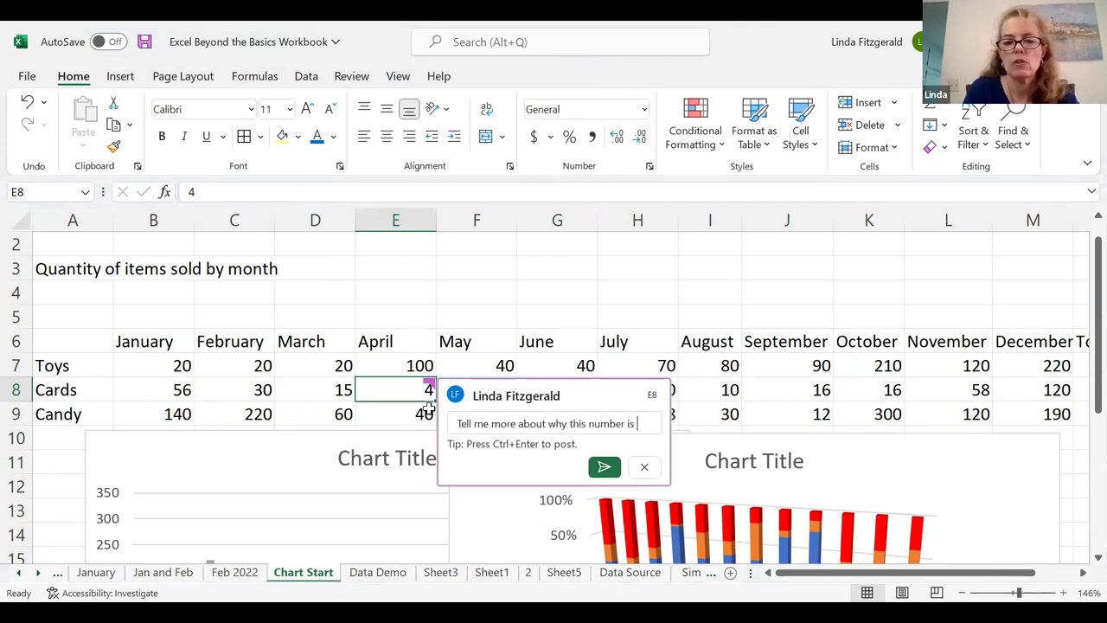
{"action": "type", "text": "so low"}
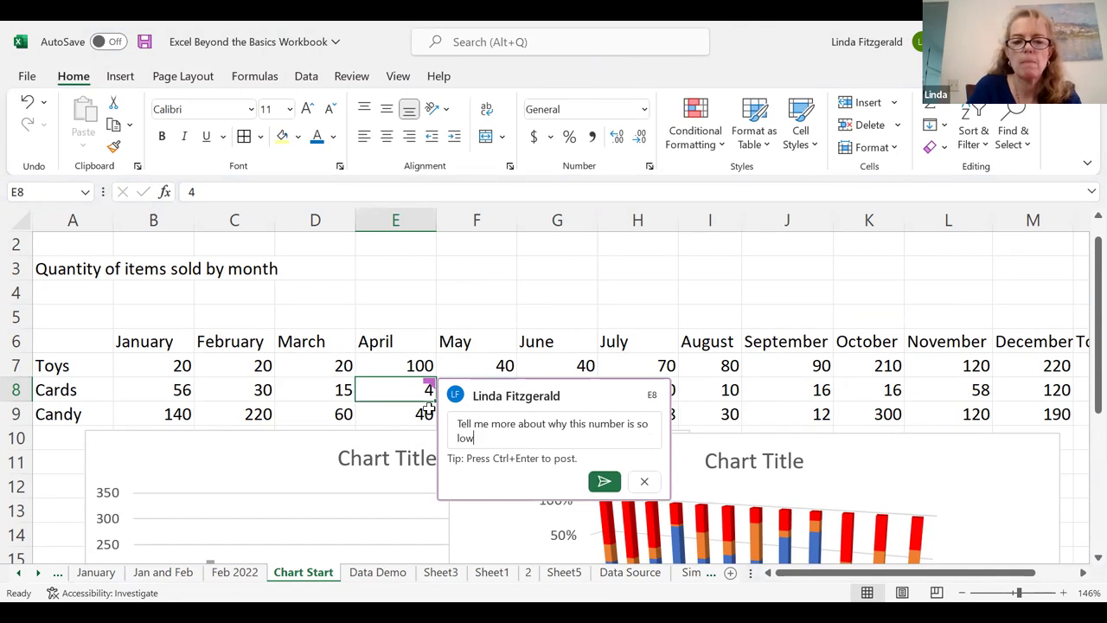
{"action": "key", "text": "Return"}
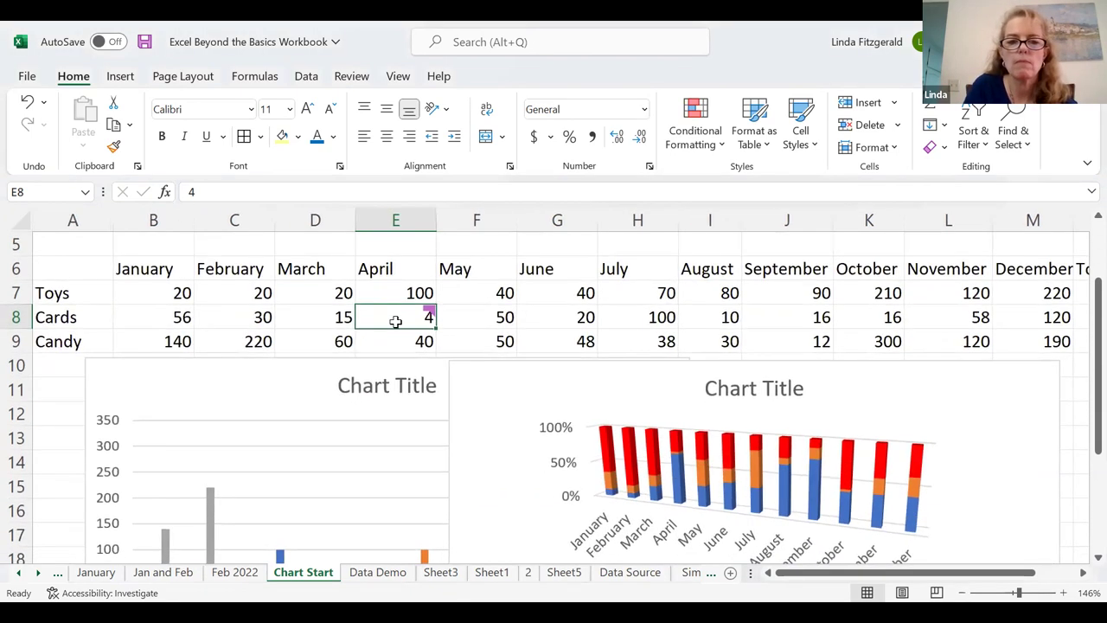
{"action": "left_click", "coordinate": [466, 247]}
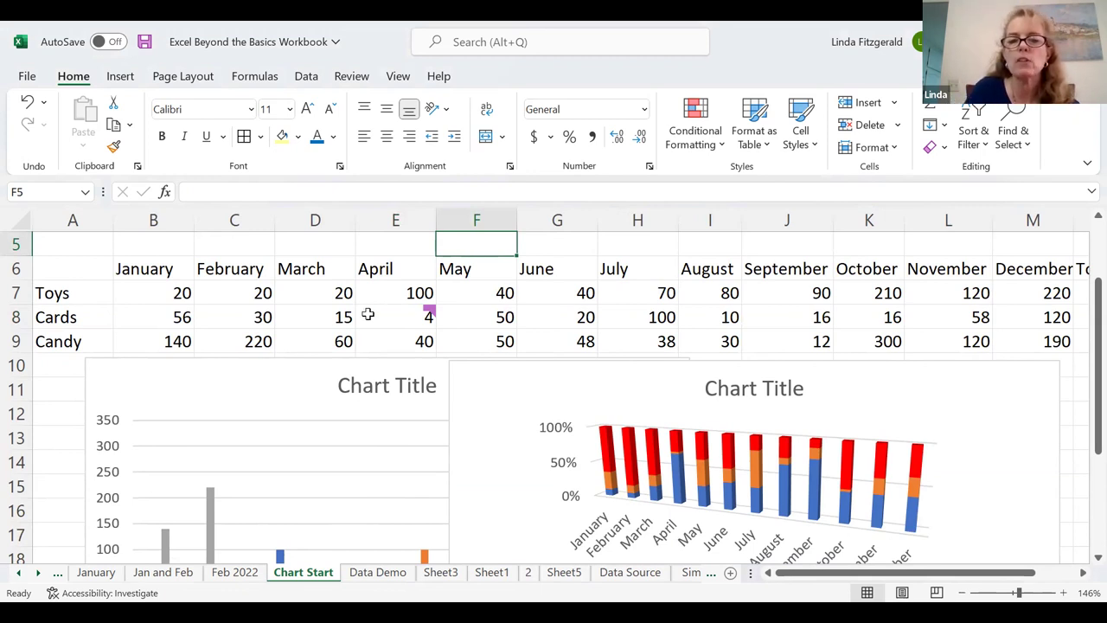
{"action": "mouse_move", "coordinate": [367, 315]}
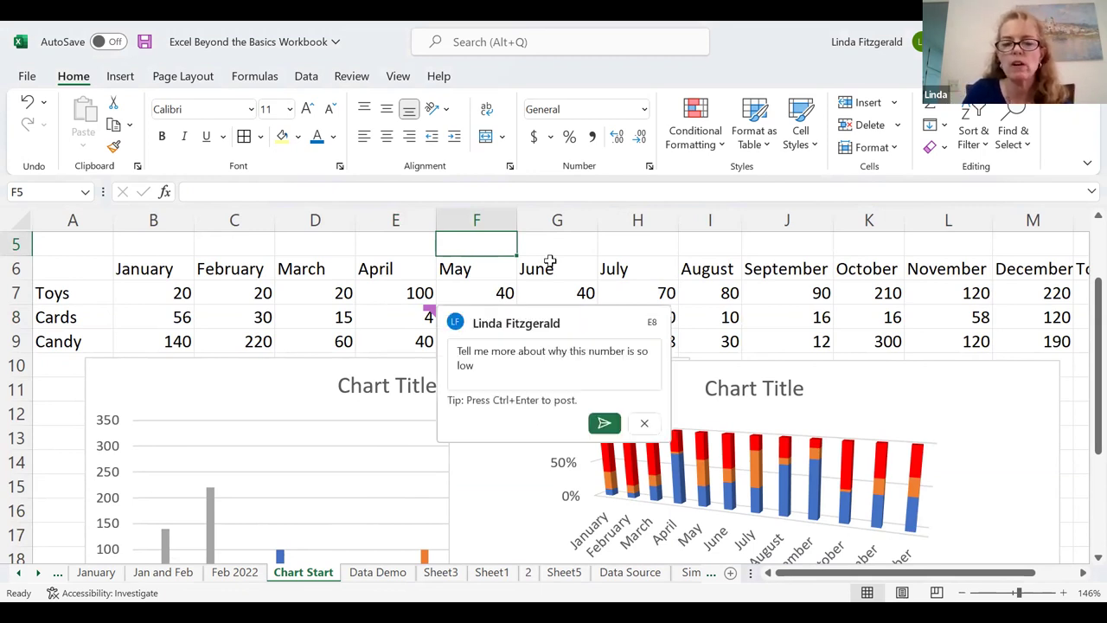
{"action": "left_click", "coordinate": [577, 242]}
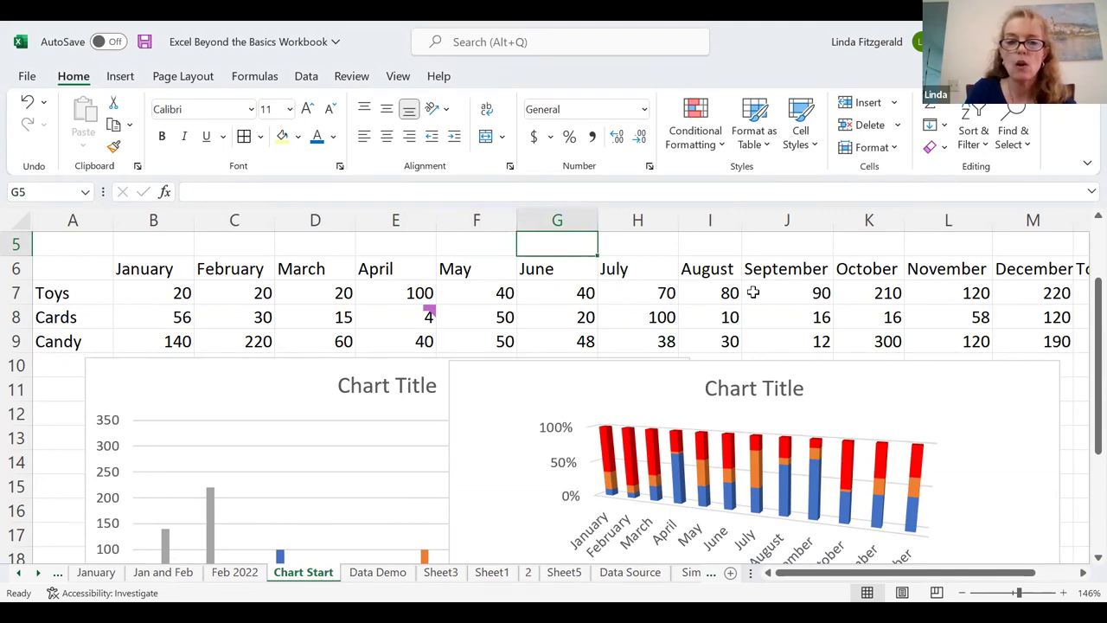
Show the Insert ribbon commands and bring up, then dismiss, cell E4's shortcut menu.
{"action": "scroll", "coordinate": [754, 293], "scroll_direction": "up", "scroll_amount": 2}
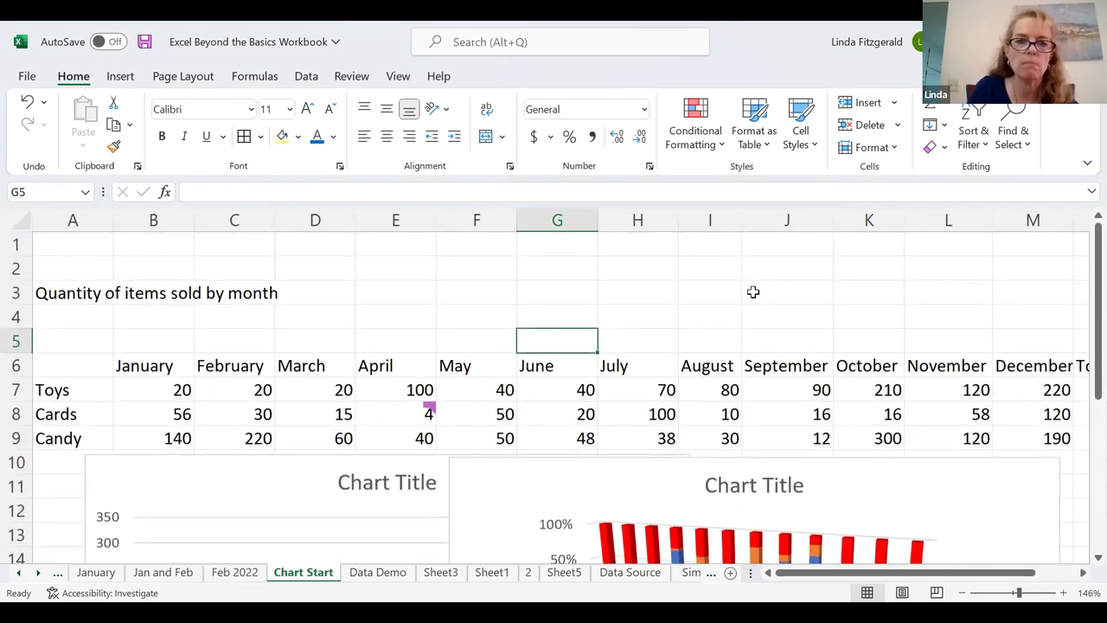
{"action": "left_click", "coordinate": [121, 76]}
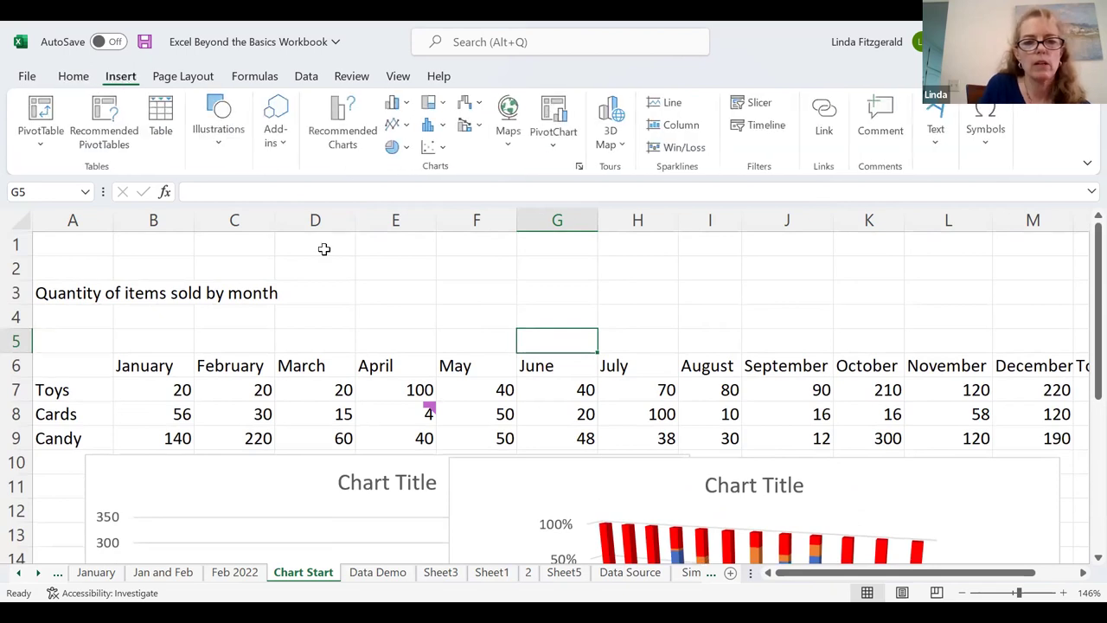
{"action": "right_click", "coordinate": [396, 317]}
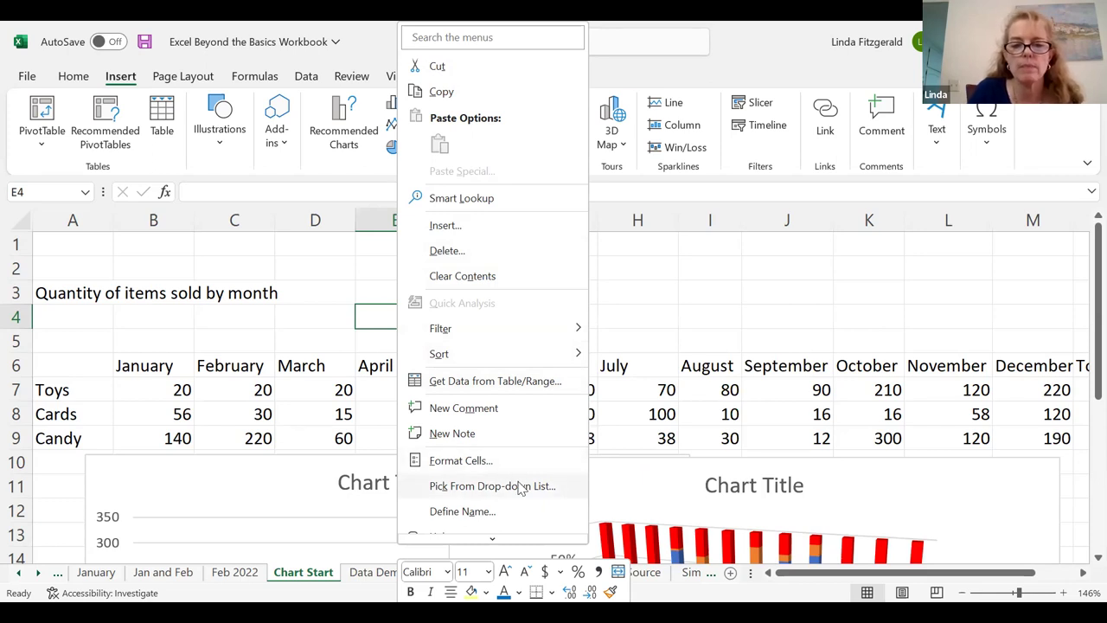
{"action": "scroll", "coordinate": [521, 489], "scroll_direction": "down", "scroll_amount": 1}
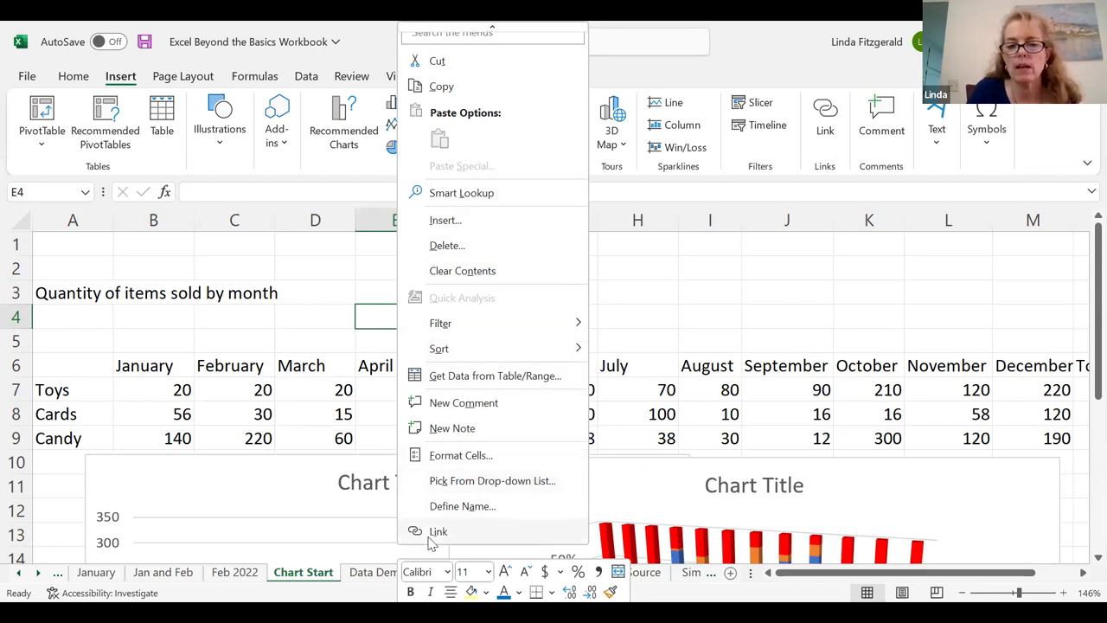
{"action": "left_click", "coordinate": [698, 311]}
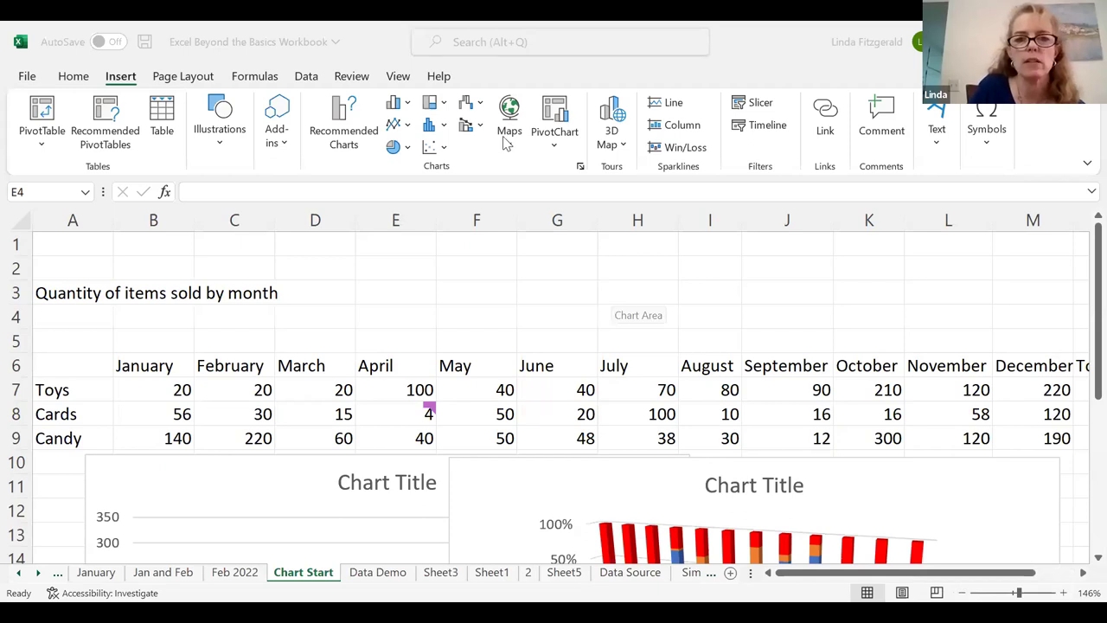
Search 'which version of excel' from the Help tab and open Excel Options.
{"action": "left_click", "coordinate": [447, 81]}
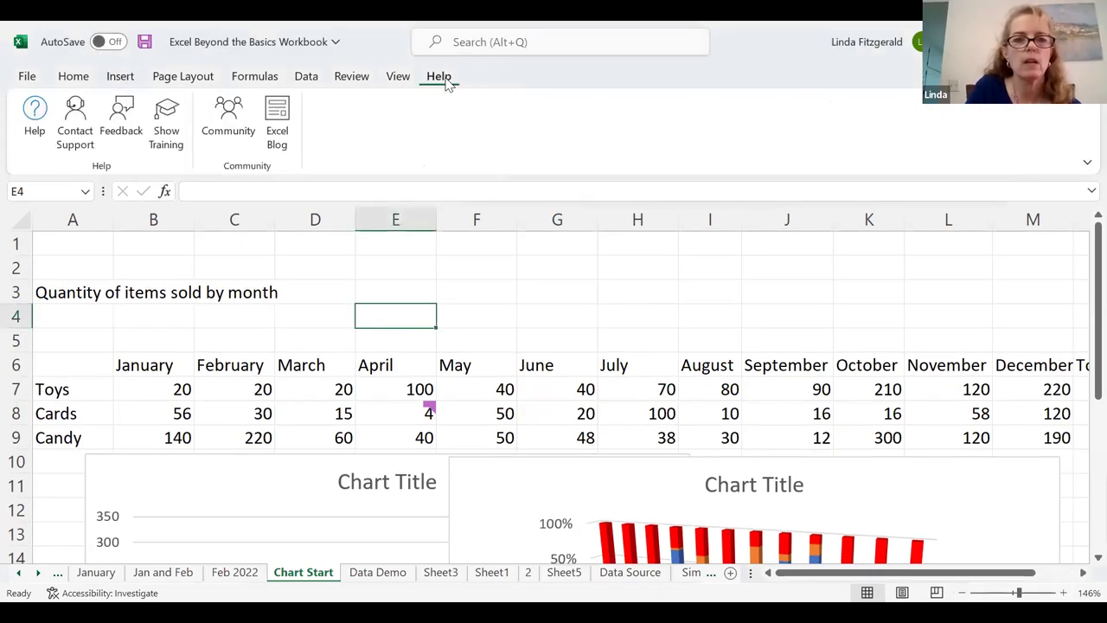
{"action": "left_click", "coordinate": [510, 43]}
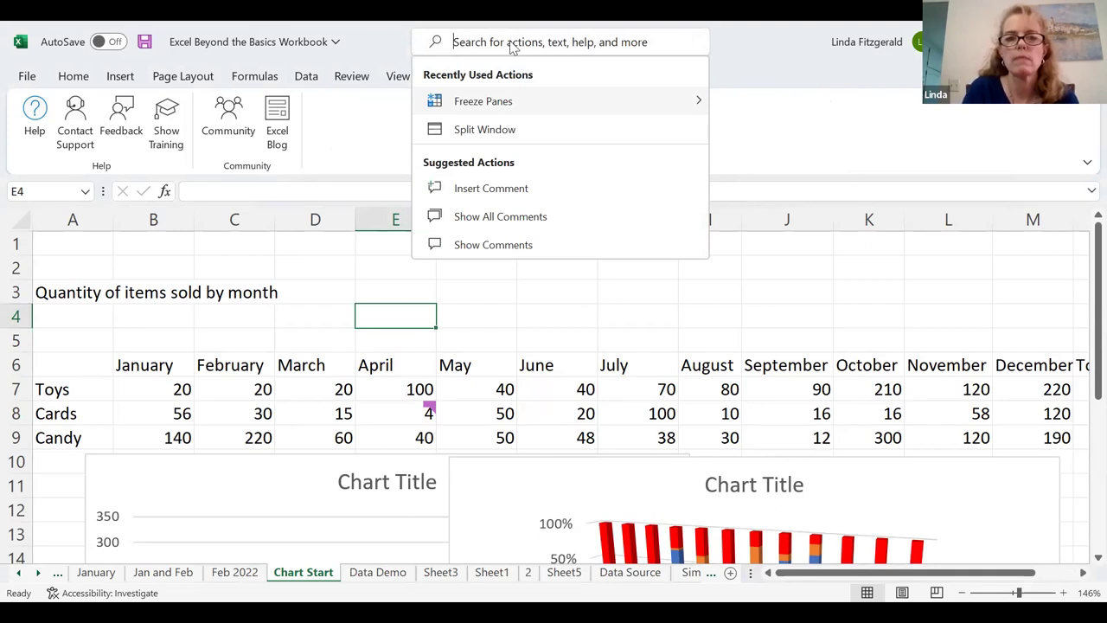
{"action": "type", "text": "which version of excel"}
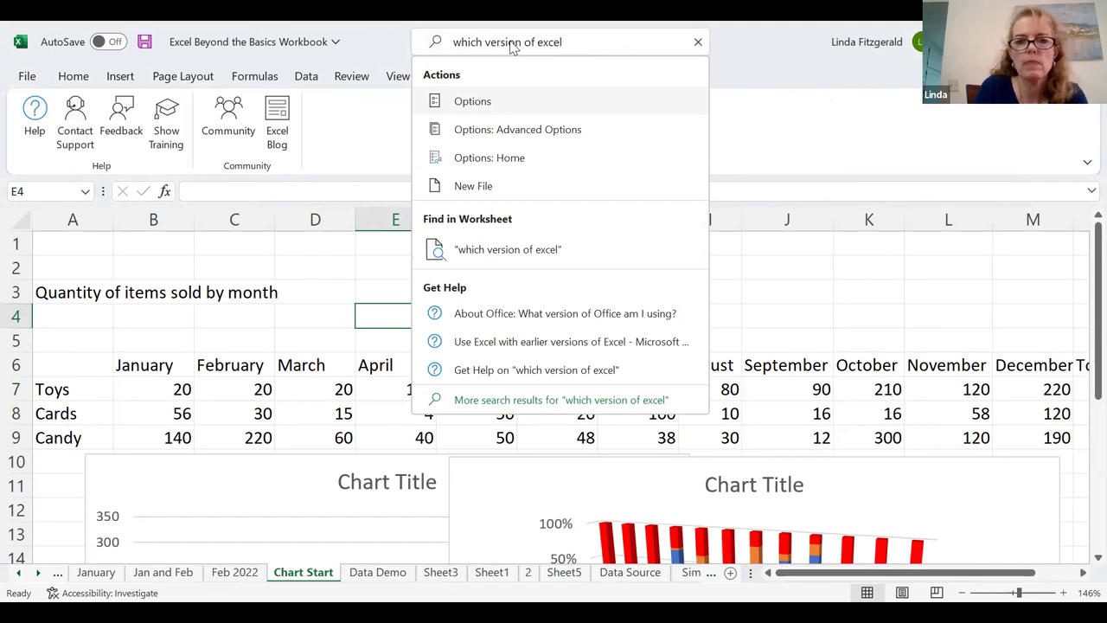
{"action": "key", "text": "Return"}
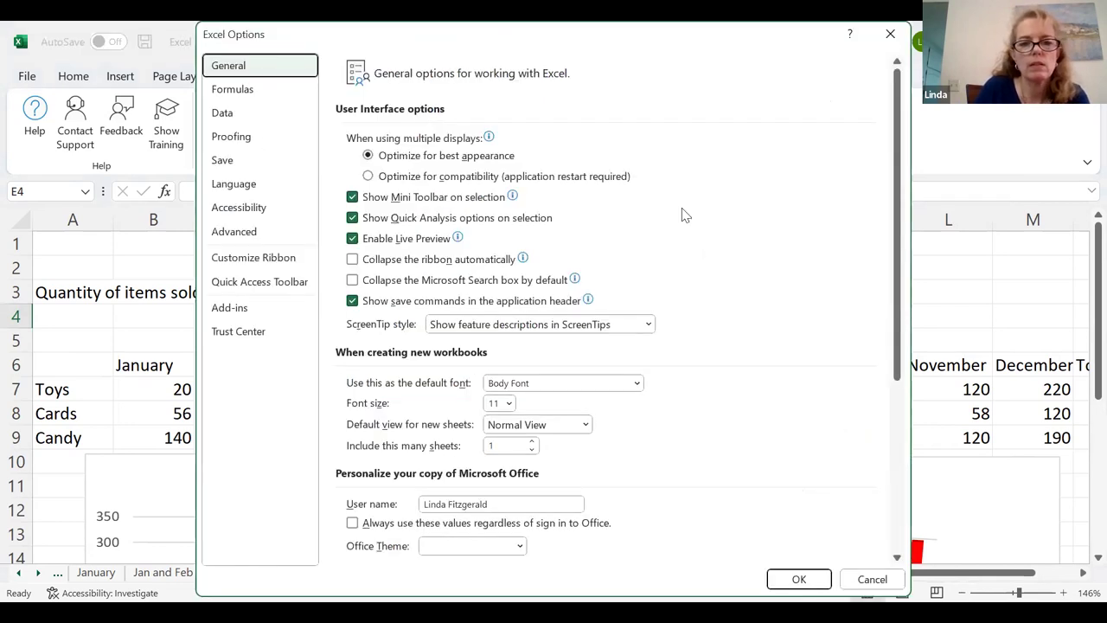
Look over the General options page, close Excel Options unchanged, and go to the File page.
{"action": "scroll", "coordinate": [682, 215], "scroll_direction": "down", "scroll_amount": 2}
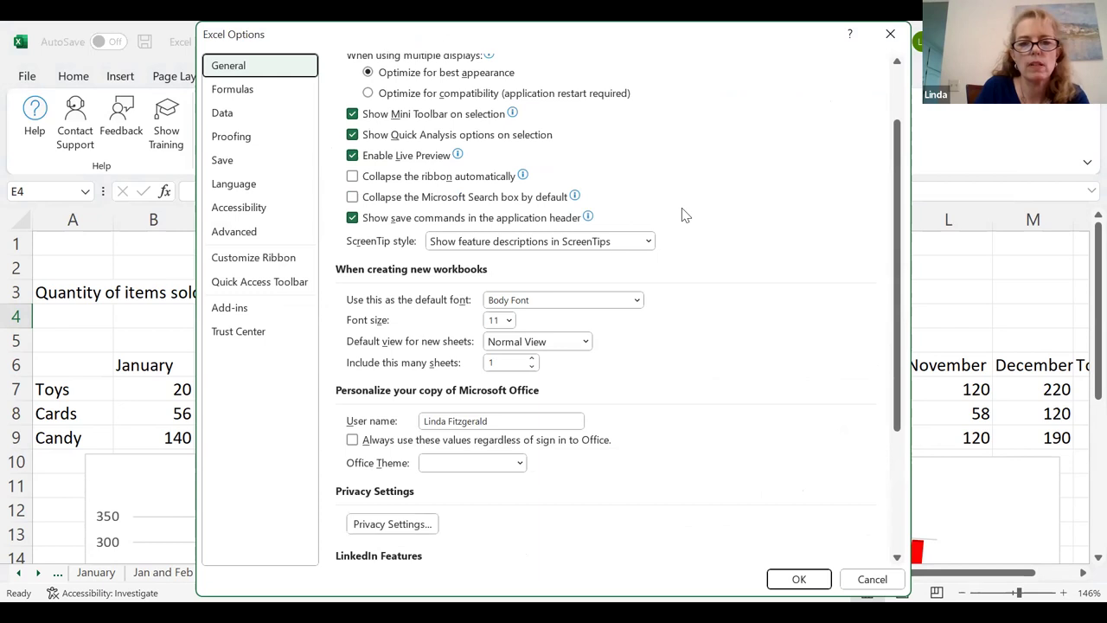
{"action": "scroll", "coordinate": [682, 215], "scroll_direction": "down", "scroll_amount": 2}
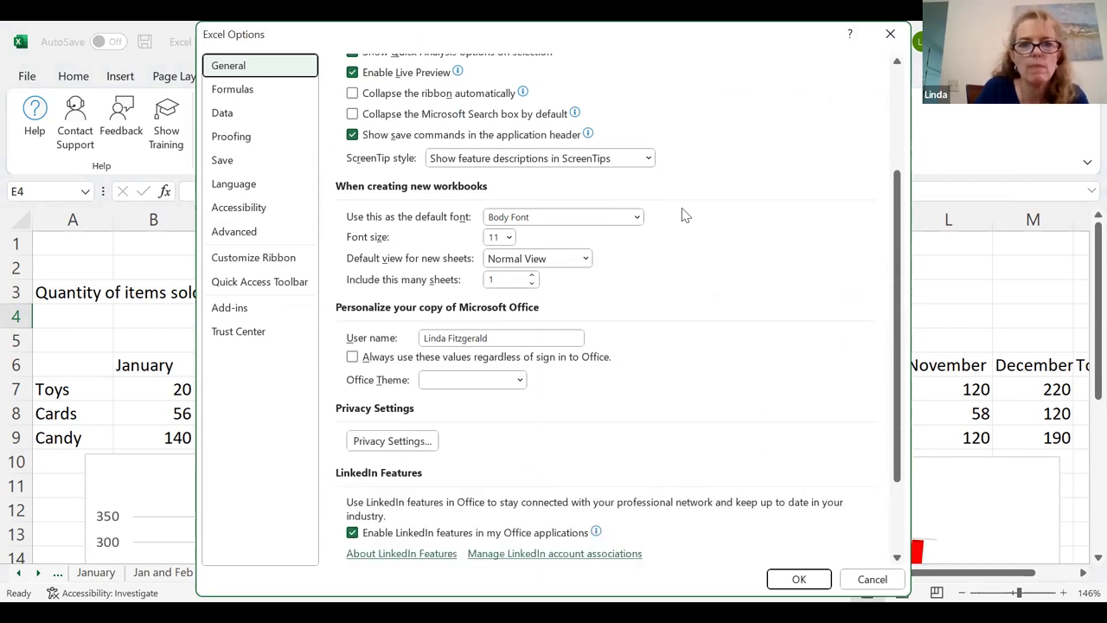
{"action": "scroll", "coordinate": [682, 214], "scroll_direction": "up", "scroll_amount": 4}
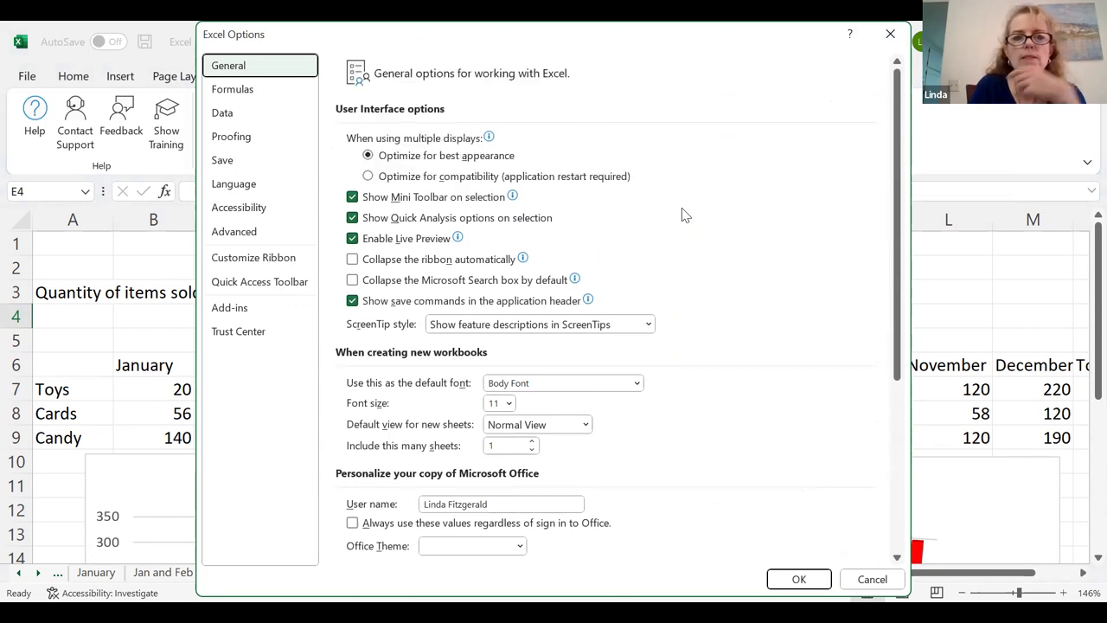
{"action": "left_click", "coordinate": [890, 34]}
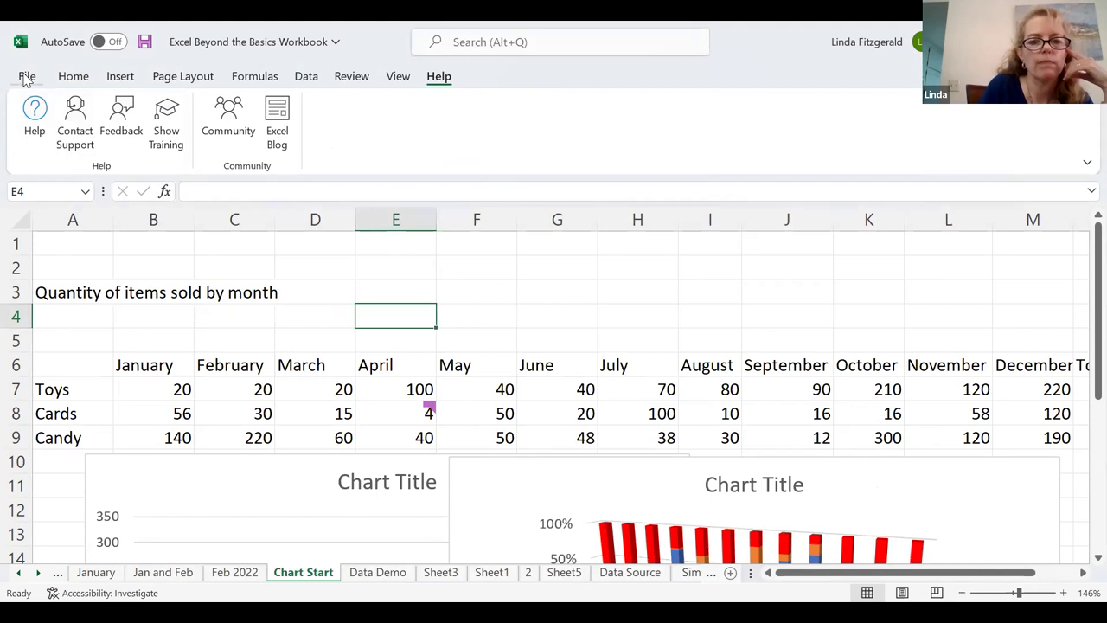
{"action": "left_click", "coordinate": [26, 76]}
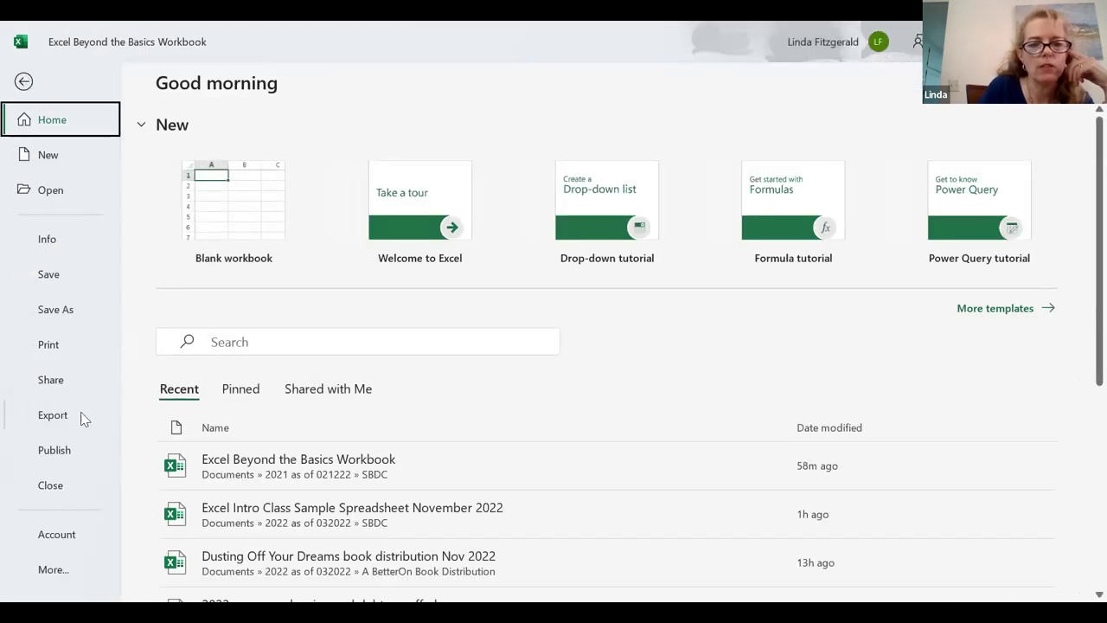